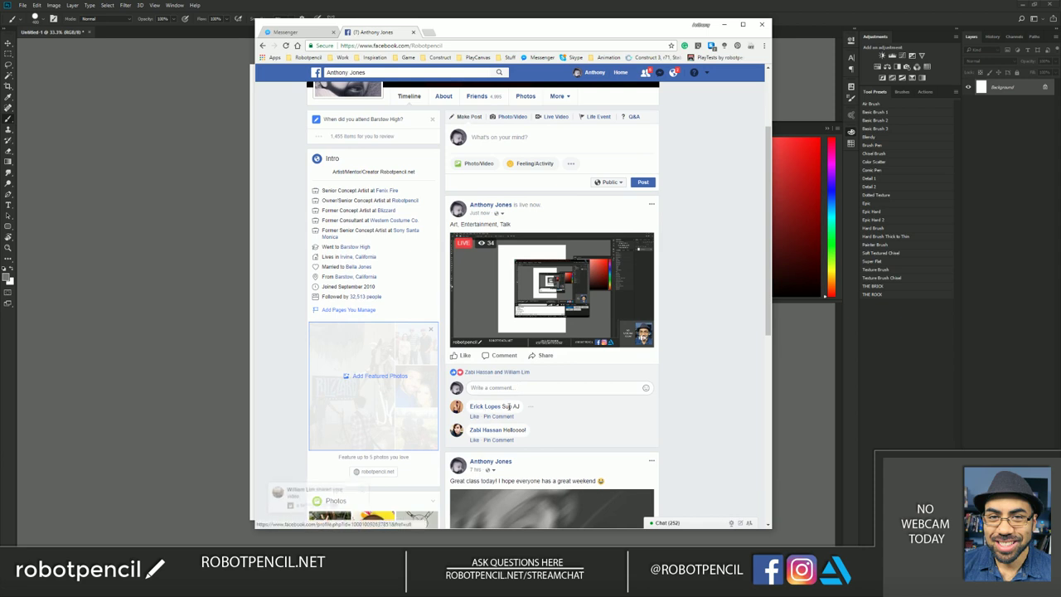
# - Resize the browser window and get it off the screen so the blank Photoshop canvas is fully clear
pyautogui.click(595, 342)
pyautogui.click(597, 339)
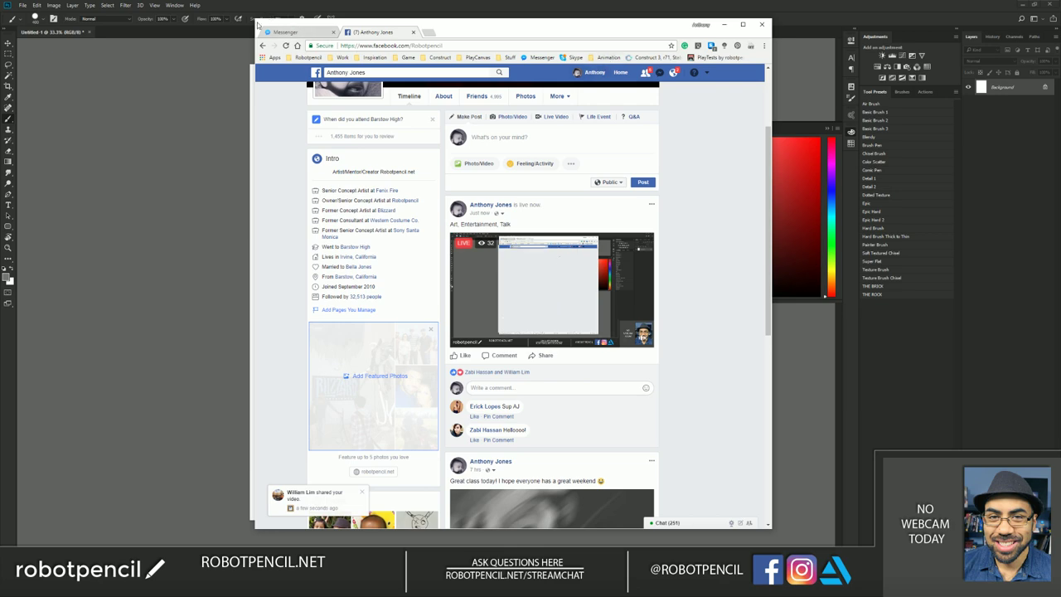
pyautogui.moveTo(256, 19); pyautogui.dragTo(492, 48)
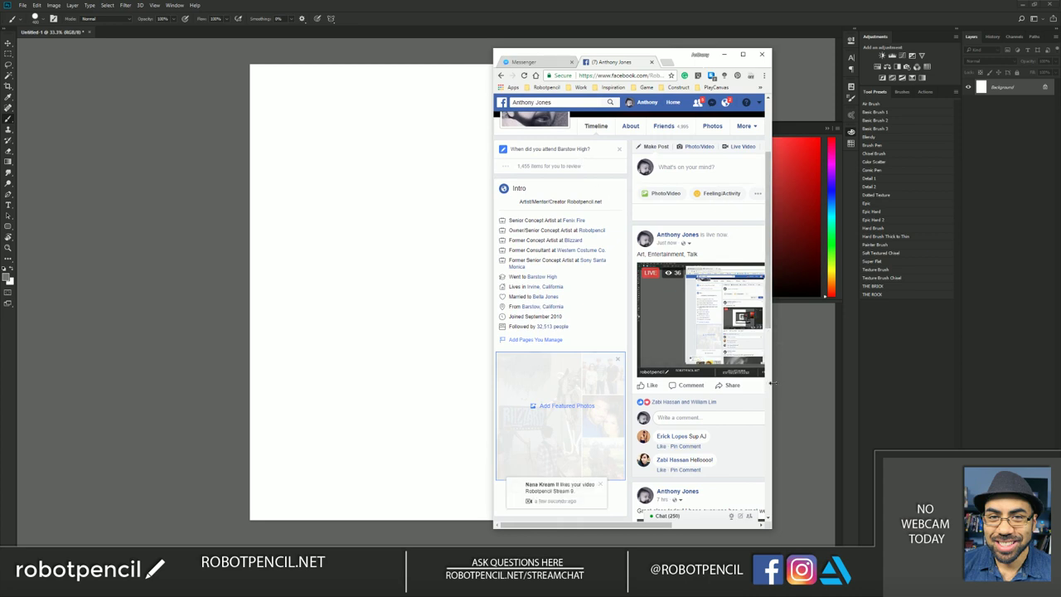
pyautogui.moveTo(771, 385); pyautogui.dragTo(818, 379)
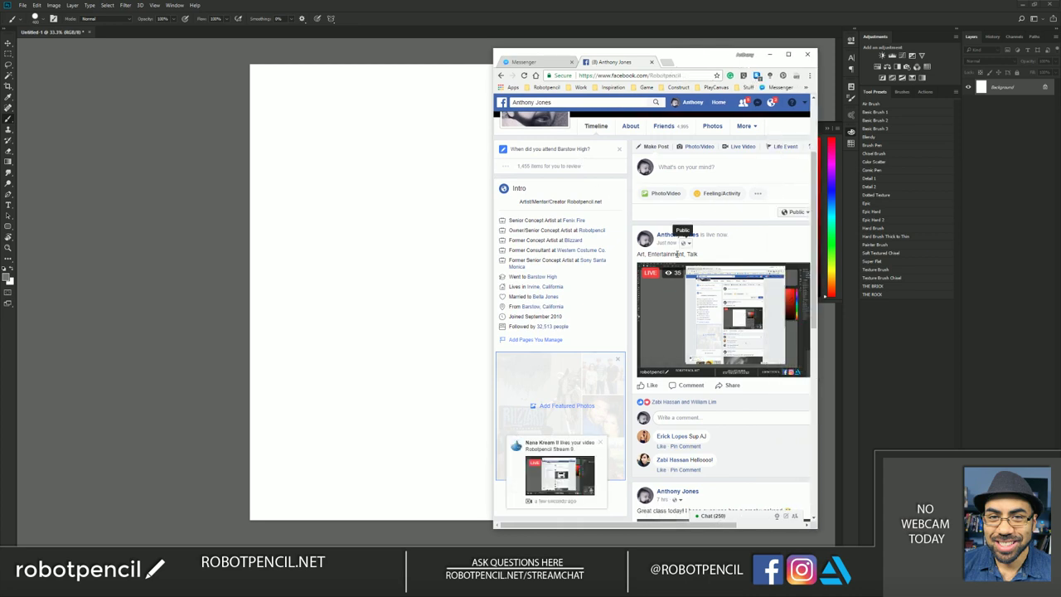
pyautogui.click(784, 367)
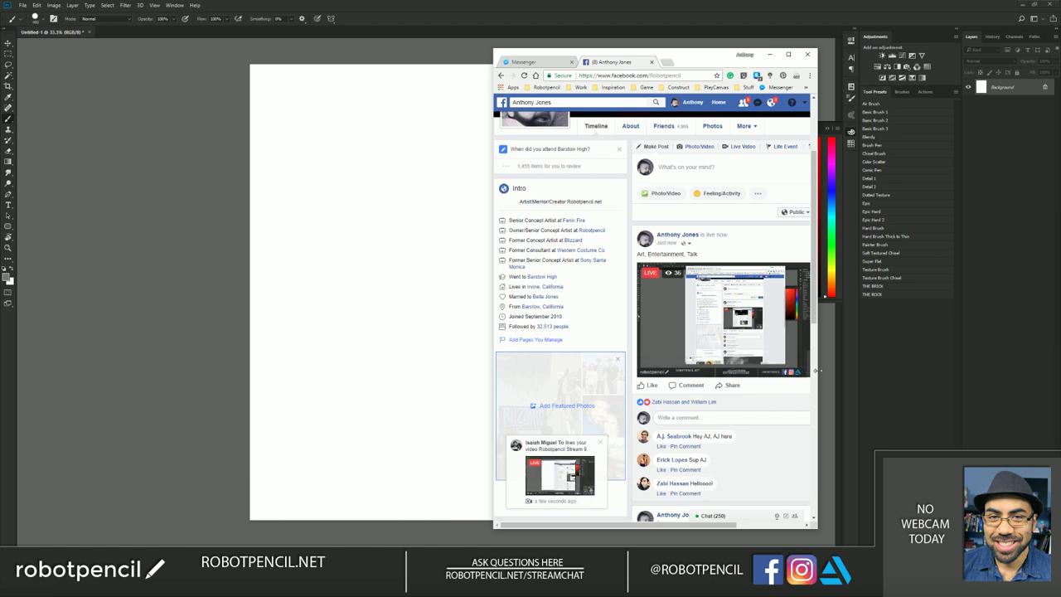
pyautogui.moveTo(817, 374); pyautogui.dragTo(853, 374)
pyautogui.moveTo(674, 50); pyautogui.dragTo(801, 73)
pyautogui.click(610, 58)
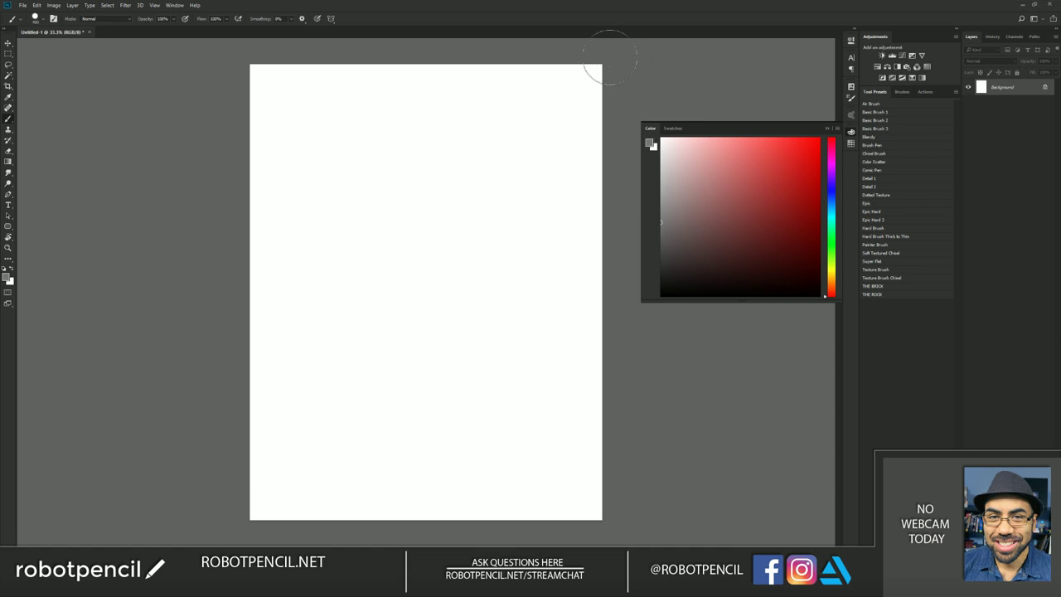
# - Block in a rough red mass on the upper part of the canvas with broad brush strokes
pyautogui.press('d')
pyautogui.moveTo(448, 103)
pyautogui.mouseDown()
pyautogui.moveTo(375, 219)
pyautogui.moveTo(455, 242)
pyautogui.moveTo(366, 115)
pyautogui.moveTo(454, 98)
pyautogui.moveTo(440, 218)
pyautogui.mouseUp()
pyautogui.hotkey('ctrl', 'z')
pyautogui.moveTo(473, 152)
pyautogui.mouseDown()
pyautogui.moveTo(397, 107)
pyautogui.moveTo(497, 186)
pyautogui.moveTo(369, 219)
pyautogui.moveTo(335, 179)
pyautogui.mouseUp()
pyautogui.click(295, 129)
pyautogui.moveTo(289, 129)
pyautogui.mouseDown()
pyautogui.moveTo(479, 52)
pyautogui.moveTo(357, 139)
pyautogui.mouseUp()
pyautogui.hotkey('ctrl', 'alt', 'z')
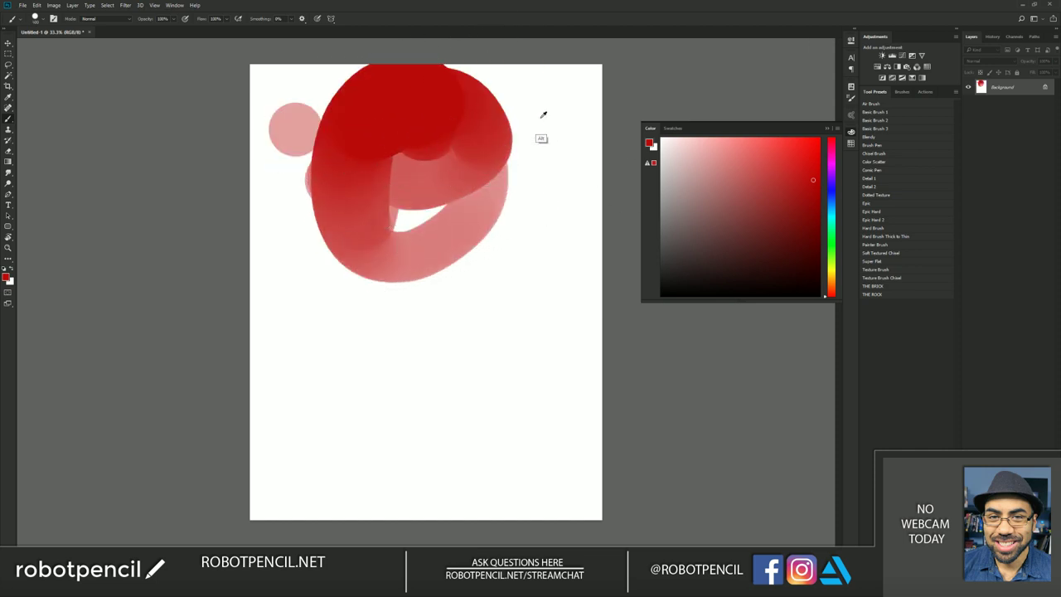
# - Carve back the edges and middle of the red mass with white sampled from the canvas
pyautogui.keyDown('alt'); pyautogui.click(542, 114); pyautogui.keyUp('alt')
pyautogui.moveTo(543, 112)
pyautogui.mouseDown()
pyautogui.moveTo(390, 104)
pyautogui.moveTo(315, 189)
pyautogui.moveTo(273, 213)
pyautogui.moveTo(533, 83)
pyautogui.moveTo(280, 183)
pyautogui.moveTo(261, 140)
pyautogui.moveTo(518, 247)
pyautogui.mouseUp()
pyautogui.moveTo(412, 127)
pyautogui.mouseDown()
pyautogui.moveTo(471, 133)
pyautogui.moveTo(402, 149)
pyautogui.moveTo(382, 204)
pyautogui.mouseUp()
# - Build the head silhouette with broad strokes in the sampled red and flip the canvas horizontally
pyautogui.keyDown('alt'); pyautogui.click(480, 156); pyautogui.keyUp('alt')
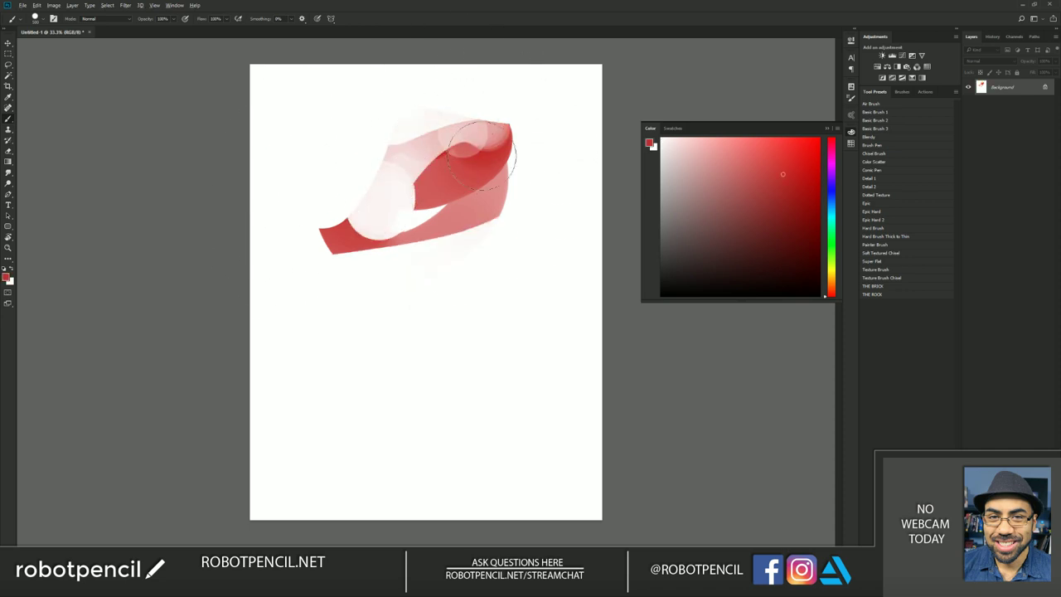
pyautogui.moveTo(481, 155)
pyautogui.mouseDown()
pyautogui.moveTo(405, 139)
pyautogui.moveTo(367, 224)
pyautogui.moveTo(372, 205)
pyautogui.moveTo(357, 196)
pyautogui.moveTo(409, 138)
pyautogui.moveTo(321, 233)
pyautogui.moveTo(361, 279)
pyautogui.moveTo(479, 190)
pyautogui.moveTo(383, 242)
pyautogui.moveTo(489, 249)
pyautogui.moveTo(449, 143)
pyautogui.moveTo(474, 103)
pyautogui.moveTo(516, 220)
pyautogui.moveTo(495, 275)
pyautogui.moveTo(411, 312)
pyautogui.mouseUp()
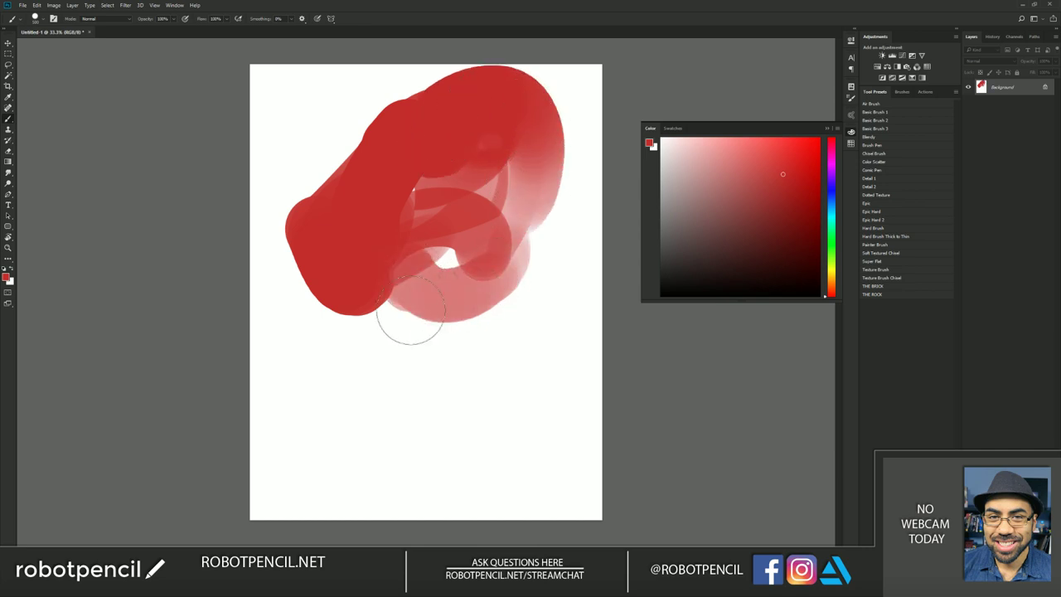
pyautogui.hotkey('ctrl', 'shift', 'h')
# - Sketch the skull, jaw, neck and shoulder contours in black and flip the canvas horizontally
pyautogui.press('d')
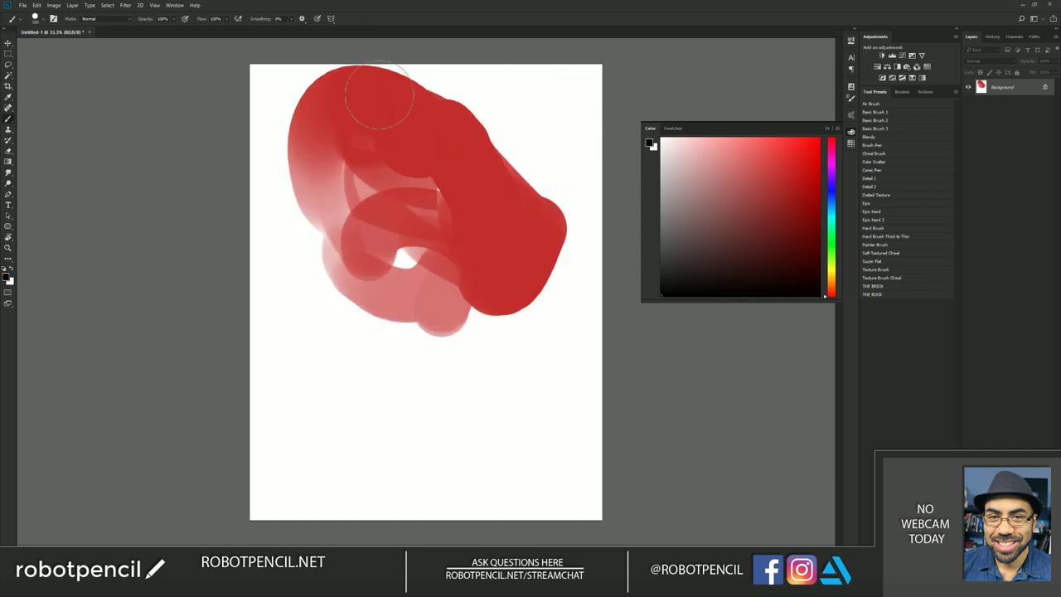
pyautogui.moveTo(380, 97)
pyautogui.mouseDown()
pyautogui.moveTo(389, 183)
pyautogui.moveTo(332, 170)
pyautogui.moveTo(356, 217)
pyautogui.moveTo(315, 242)
pyautogui.moveTo(410, 257)
pyautogui.moveTo(352, 286)
pyautogui.moveTo(324, 265)
pyautogui.moveTo(427, 195)
pyautogui.mouseUp()
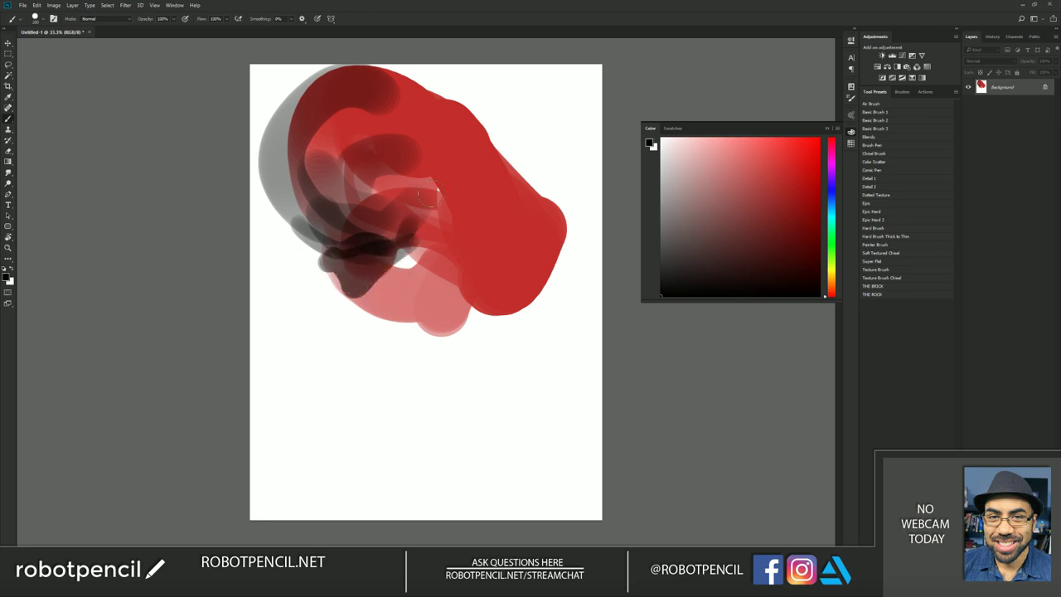
pyautogui.moveTo(389, 236)
pyautogui.mouseDown()
pyautogui.moveTo(457, 207)
pyautogui.moveTo(437, 228)
pyautogui.moveTo(493, 206)
pyautogui.moveTo(490, 192)
pyautogui.moveTo(517, 190)
pyautogui.moveTo(536, 219)
pyautogui.moveTo(494, 214)
pyautogui.moveTo(483, 236)
pyautogui.moveTo(433, 263)
pyautogui.moveTo(451, 245)
pyautogui.moveTo(408, 243)
pyautogui.moveTo(521, 283)
pyautogui.moveTo(460, 258)
pyautogui.moveTo(535, 263)
pyautogui.moveTo(554, 251)
pyautogui.moveTo(495, 292)
pyautogui.moveTo(463, 284)
pyautogui.moveTo(469, 310)
pyautogui.moveTo(466, 286)
pyautogui.moveTo(528, 286)
pyautogui.moveTo(308, 246)
pyautogui.moveTo(331, 267)
pyautogui.moveTo(328, 370)
pyautogui.moveTo(304, 367)
pyautogui.moveTo(323, 282)
pyautogui.moveTo(289, 379)
pyautogui.moveTo(307, 375)
pyautogui.moveTo(271, 378)
pyautogui.moveTo(259, 393)
pyautogui.moveTo(411, 418)
pyautogui.mouseUp()
pyautogui.moveTo(336, 335); pyautogui.dragTo(430, 399)
pyautogui.moveTo(477, 300)
pyautogui.mouseDown()
pyautogui.moveTo(444, 366)
pyautogui.moveTo(484, 475)
pyautogui.moveTo(324, 252)
pyautogui.moveTo(277, 126)
pyautogui.moveTo(317, 209)
pyautogui.mouseUp()
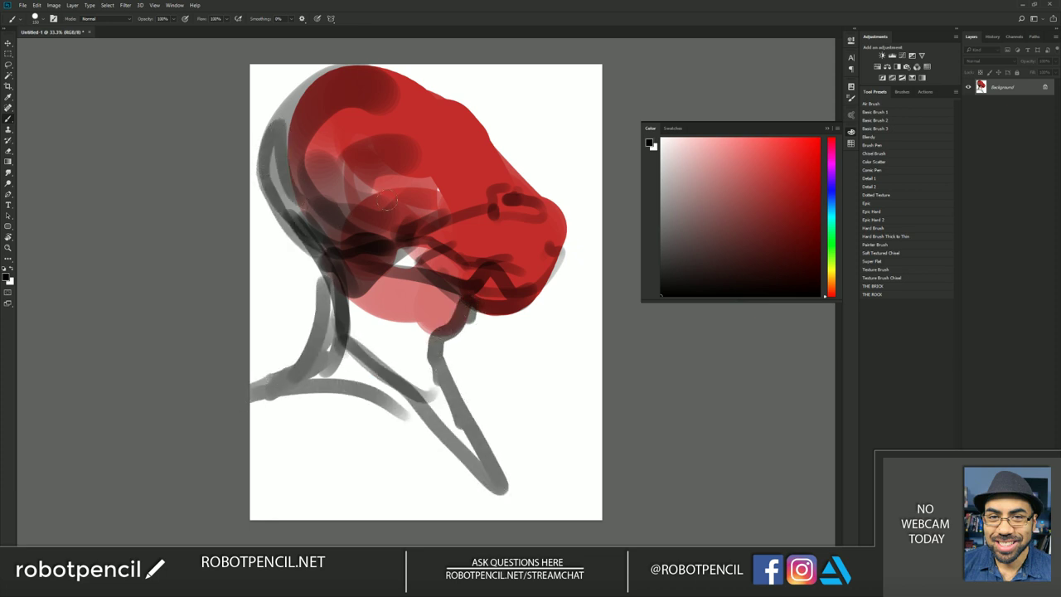
pyautogui.moveTo(309, 124)
pyautogui.mouseDown()
pyautogui.moveTo(364, 214)
pyautogui.moveTo(352, 189)
pyautogui.moveTo(373, 195)
pyautogui.moveTo(347, 76)
pyautogui.moveTo(291, 106)
pyautogui.moveTo(364, 97)
pyautogui.moveTo(358, 76)
pyautogui.moveTo(375, 69)
pyautogui.moveTo(424, 96)
pyautogui.mouseUp()
pyautogui.hotkey('ctrl', 'f')
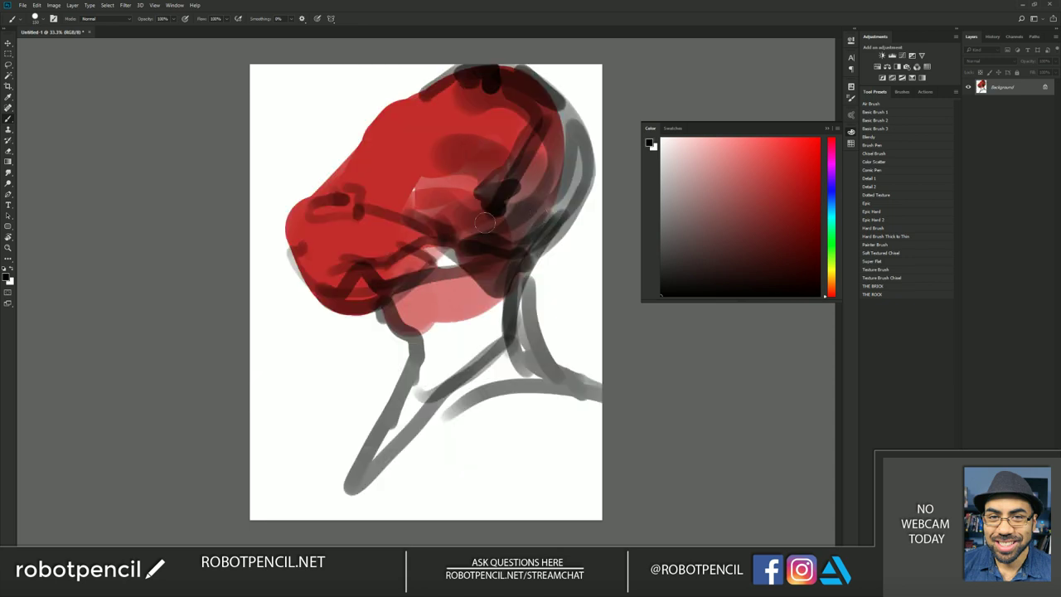
# - Paint the black mouth opening and hanging snout piece, rework the red cheek, and flip the canvas back
pyautogui.moveTo(299, 228)
pyautogui.mouseDown()
pyautogui.moveTo(299, 309)
pyautogui.moveTo(325, 327)
pyautogui.moveTo(318, 249)
pyautogui.moveTo(385, 224)
pyautogui.moveTo(382, 239)
pyautogui.moveTo(403, 258)
pyautogui.moveTo(389, 246)
pyautogui.moveTo(393, 254)
pyautogui.moveTo(406, 220)
pyautogui.moveTo(370, 236)
pyautogui.moveTo(333, 273)
pyautogui.moveTo(401, 213)
pyautogui.moveTo(402, 246)
pyautogui.moveTo(368, 248)
pyautogui.mouseUp()
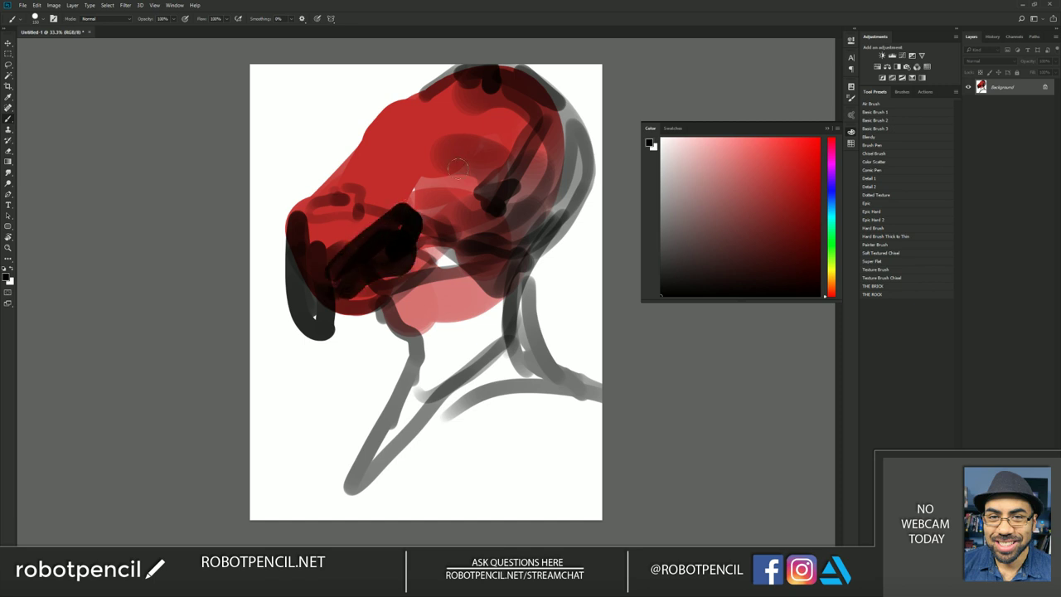
pyautogui.moveTo(403, 183)
pyautogui.mouseDown()
pyautogui.moveTo(459, 137)
pyautogui.moveTo(480, 164)
pyautogui.moveTo(457, 130)
pyautogui.moveTo(456, 155)
pyautogui.moveTo(419, 192)
pyautogui.moveTo(523, 117)
pyautogui.moveTo(515, 140)
pyautogui.moveTo(426, 220)
pyautogui.moveTo(416, 207)
pyautogui.moveTo(436, 230)
pyautogui.moveTo(517, 164)
pyautogui.mouseUp()
pyautogui.keyDown('alt'); pyautogui.click(430, 154); pyautogui.keyUp('alt')
pyautogui.keyDown('alt'); pyautogui.click(405, 229); pyautogui.keyUp('alt')
pyautogui.hotkey('ctrl', 'f')
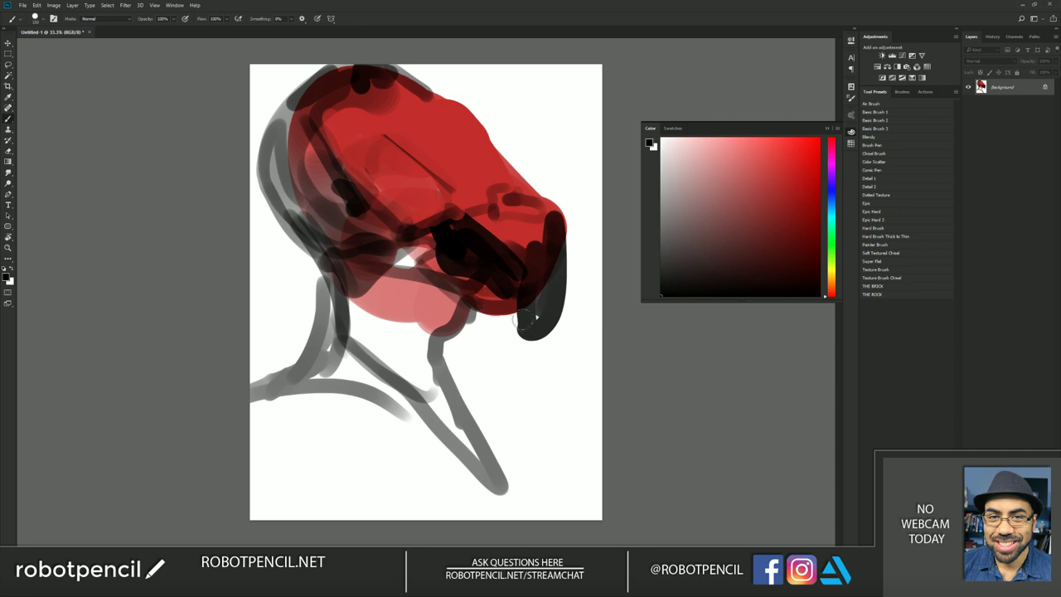
# - Paint a black tube from the snout to the collar and shade the neck and chest with larger dark strokes
pyautogui.moveTo(523, 318)
pyautogui.mouseDown()
pyautogui.moveTo(461, 394)
pyautogui.moveTo(538, 319)
pyautogui.moveTo(454, 428)
pyautogui.mouseUp()
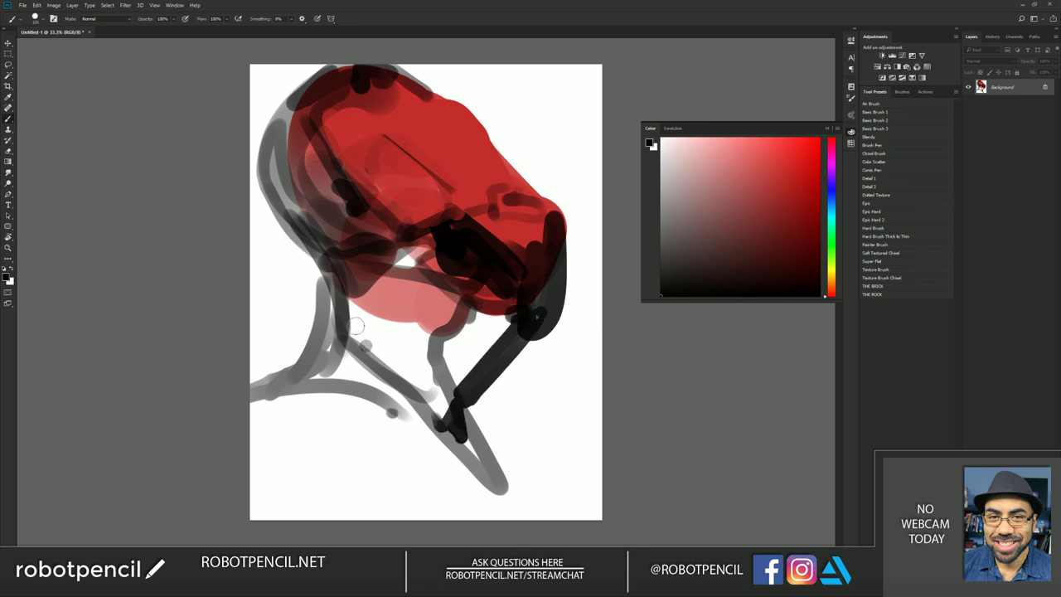
pyautogui.press(']')
pyautogui.press(']')
pyautogui.press(']')
pyautogui.press(']')
pyautogui.press(']')
pyautogui.press(']')
pyautogui.press(']')
pyautogui.press(']')
pyautogui.moveTo(313, 420)
pyautogui.mouseDown()
pyautogui.moveTo(329, 451)
pyautogui.moveTo(379, 443)
pyautogui.moveTo(355, 406)
pyautogui.moveTo(389, 331)
pyautogui.mouseUp()
pyautogui.hotkey('ctrl', 'z')
pyautogui.moveTo(315, 453); pyautogui.dragTo(305, 474)
pyautogui.press('[')
pyautogui.press('[')
pyautogui.press('[')
pyautogui.press('[')
pyautogui.moveTo(420, 285)
pyautogui.mouseDown()
pyautogui.moveTo(416, 377)
pyautogui.moveTo(356, 261)
pyautogui.moveTo(369, 376)
pyautogui.moveTo(421, 387)
pyautogui.moveTo(296, 403)
pyautogui.moveTo(445, 480)
pyautogui.moveTo(410, 505)
pyautogui.mouseUp()
# - Paint the near shoulder as a rounded form in sampled red and stroke in the far shoulder
pyautogui.press('[')
pyautogui.press('[')
pyautogui.press('[')
pyautogui.keyDown('alt'); pyautogui.click(471, 166); pyautogui.keyUp('alt')
pyautogui.moveTo(290, 480)
pyautogui.mouseDown()
pyautogui.moveTo(367, 426)
pyautogui.moveTo(423, 501)
pyautogui.moveTo(390, 522)
pyautogui.mouseUp()
pyautogui.moveTo(242, 482)
pyautogui.mouseDown()
pyautogui.moveTo(299, 480)
pyautogui.moveTo(330, 547)
pyautogui.moveTo(431, 517)
pyautogui.mouseUp()
pyautogui.moveTo(494, 424)
pyautogui.mouseDown()
pyautogui.moveTo(470, 407)
pyautogui.moveTo(557, 509)
pyautogui.moveTo(499, 448)
pyautogui.mouseUp()
pyautogui.keyDown('alt'); pyautogui.click(453, 424); pyautogui.keyUp('alt')
pyautogui.moveTo(474, 407)
pyautogui.mouseDown()
pyautogui.moveTo(558, 517)
pyautogui.moveTo(507, 467)
pyautogui.moveTo(518, 471)
pyautogui.moveTo(517, 446)
pyautogui.moveTo(557, 513)
pyautogui.mouseUp()
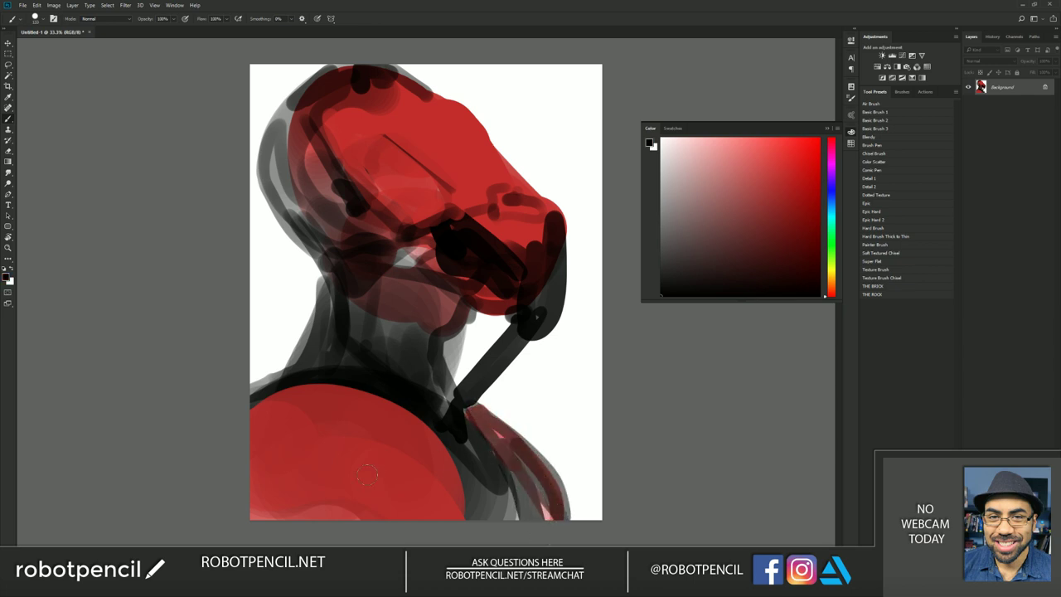
# - Shade the red shoulder with a larger black brush and undo the last stroke
pyautogui.press(']')
pyautogui.press(']')
pyautogui.press(']')
pyautogui.press(']')
pyautogui.press(']')
pyautogui.moveTo(452, 474)
pyautogui.mouseDown()
pyautogui.moveTo(438, 525)
pyautogui.moveTo(237, 539)
pyautogui.moveTo(379, 460)
pyautogui.moveTo(364, 476)
pyautogui.moveTo(355, 438)
pyautogui.moveTo(375, 435)
pyautogui.mouseUp()
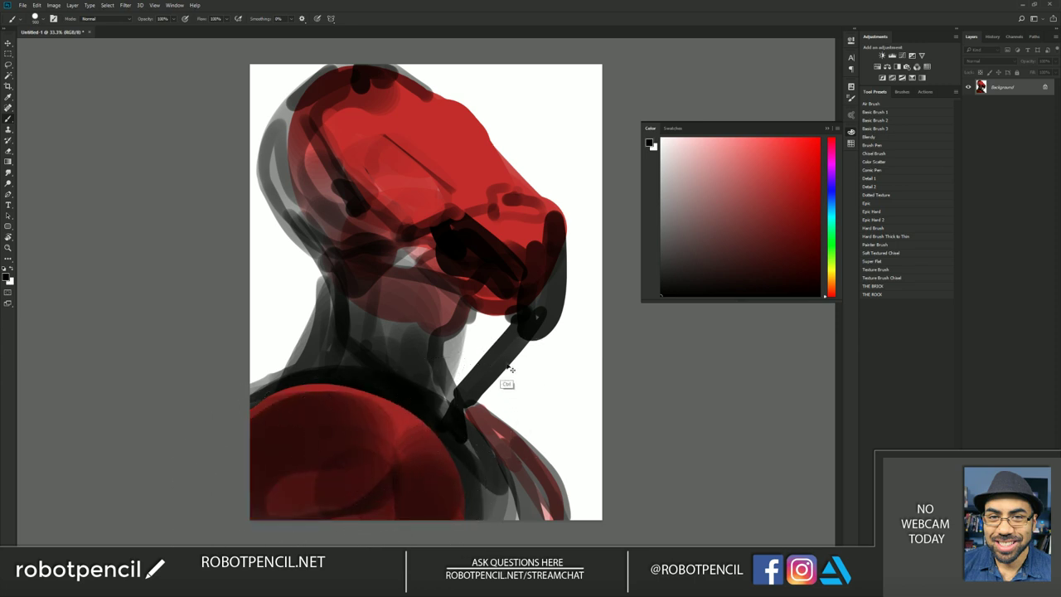
pyautogui.hotkey('ctrl', 'z')
# - Paint dark red planes on the cheek and temple with a smaller brush and flip the canvas horizontally
pyautogui.press('[')
pyautogui.press('[')
pyautogui.press('[')
pyautogui.press('[')
pyautogui.press('[')
pyautogui.press('[')
pyautogui.press('[')
pyautogui.press('[')
pyautogui.press('[')
pyautogui.moveTo(406, 203)
pyautogui.mouseDown()
pyautogui.moveTo(430, 206)
pyautogui.moveTo(404, 218)
pyautogui.moveTo(424, 200)
pyautogui.moveTo(434, 205)
pyautogui.mouseUp()
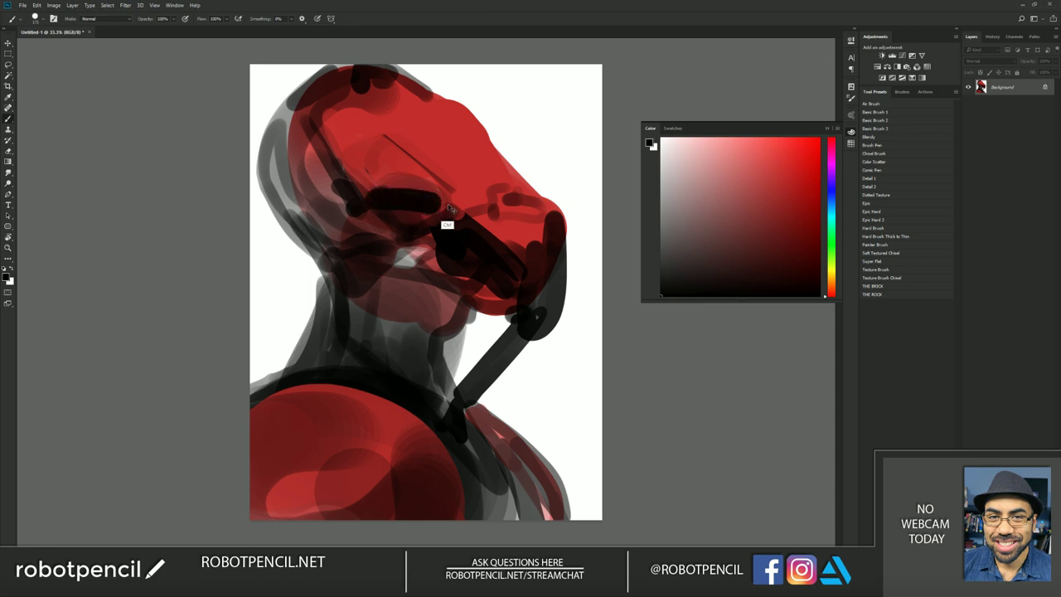
pyautogui.hotkey('ctrl', 'alt', 'z')
pyautogui.keyDown('alt'); pyautogui.click(435, 207); pyautogui.keyUp('alt')
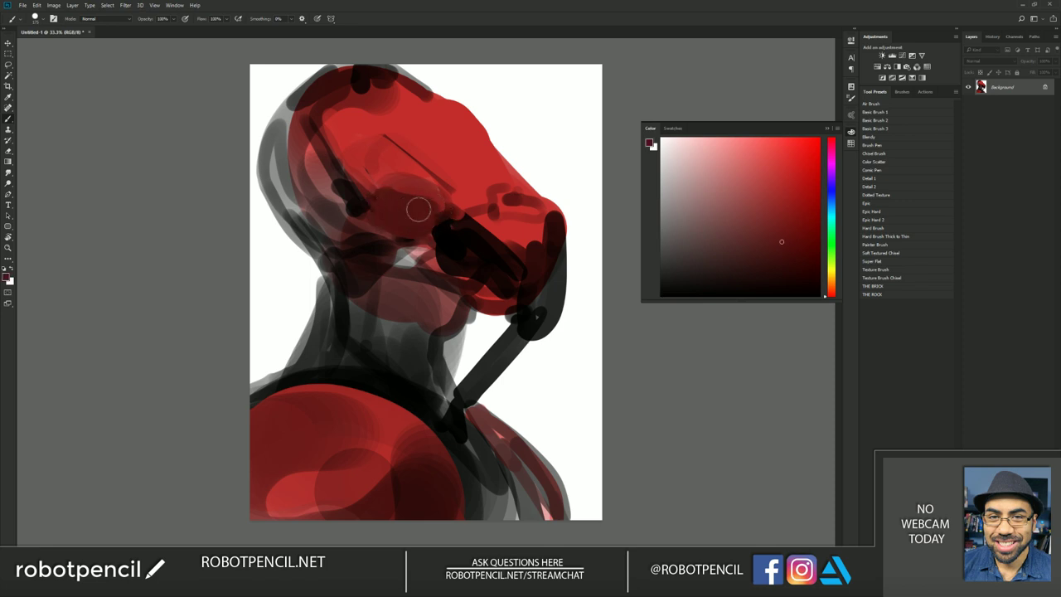
pyautogui.moveTo(409, 173)
pyautogui.mouseDown()
pyautogui.moveTo(393, 138)
pyautogui.moveTo(446, 175)
pyautogui.moveTo(407, 128)
pyautogui.moveTo(456, 164)
pyautogui.moveTo(416, 141)
pyautogui.mouseUp()
pyautogui.hotkey('ctrl', 'shift', 'h')
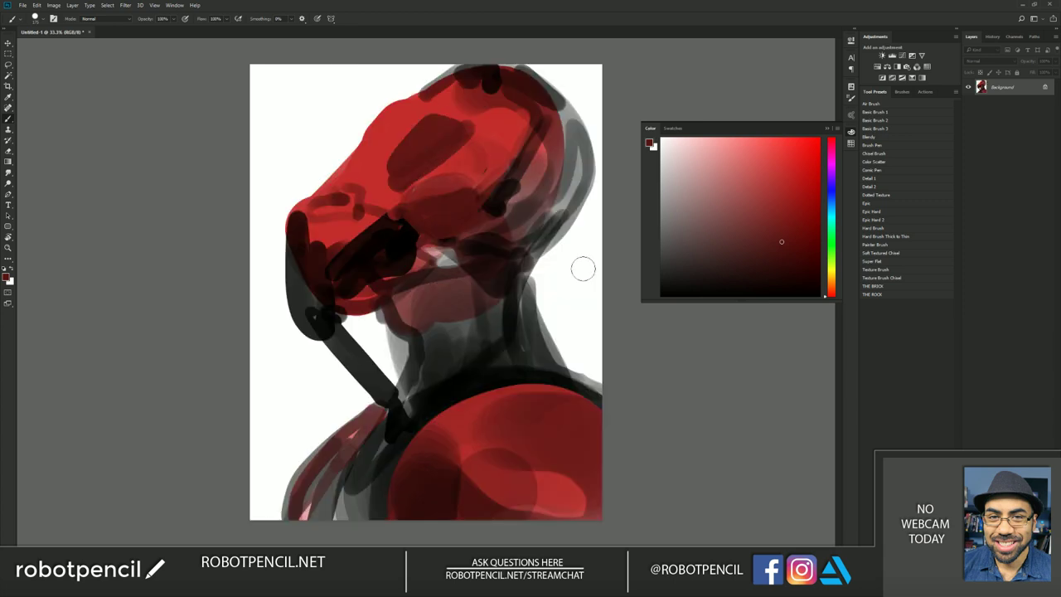
# - Extend the forehead into a fuller brow with sampled red, flipping the canvas back, and darken the brow recess
pyautogui.keyDown('alt'); pyautogui.click(392, 151); pyautogui.keyUp('alt')
pyautogui.moveTo(413, 124)
pyautogui.mouseDown()
pyautogui.moveTo(382, 163)
pyautogui.moveTo(394, 186)
pyautogui.moveTo(511, 124)
pyautogui.moveTo(515, 181)
pyautogui.moveTo(461, 123)
pyautogui.moveTo(498, 164)
pyautogui.moveTo(498, 144)
pyautogui.moveTo(451, 116)
pyautogui.moveTo(518, 189)
pyautogui.mouseUp()
pyautogui.press('h')
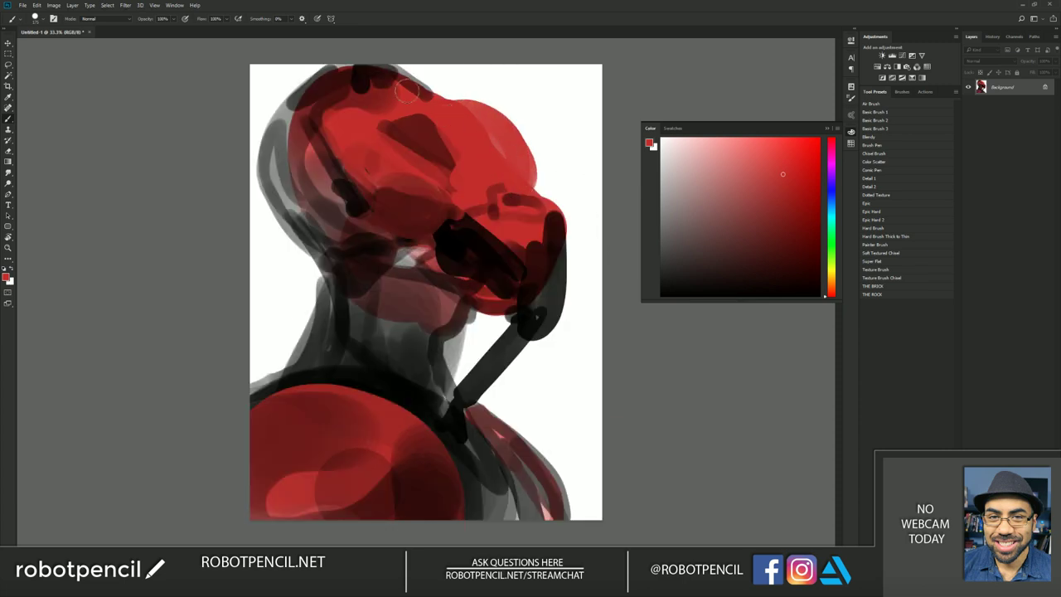
pyautogui.moveTo(406, 90); pyautogui.dragTo(526, 174)
pyautogui.moveTo(447, 103)
pyautogui.mouseDown()
pyautogui.moveTo(516, 184)
pyautogui.moveTo(531, 168)
pyautogui.moveTo(521, 192)
pyautogui.mouseUp()
# - Outline the temple and cheek panels with thin black lines, checking the design on the flipped canvas
pyautogui.press('d')
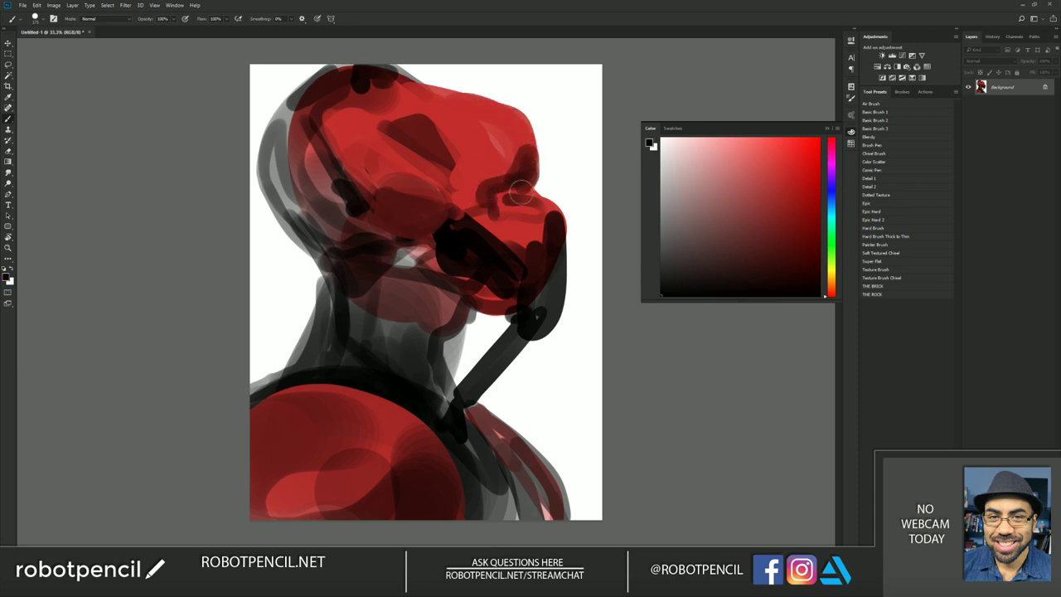
pyautogui.moveTo(377, 130)
pyautogui.mouseDown()
pyautogui.moveTo(427, 112)
pyautogui.moveTo(455, 150)
pyautogui.mouseUp()
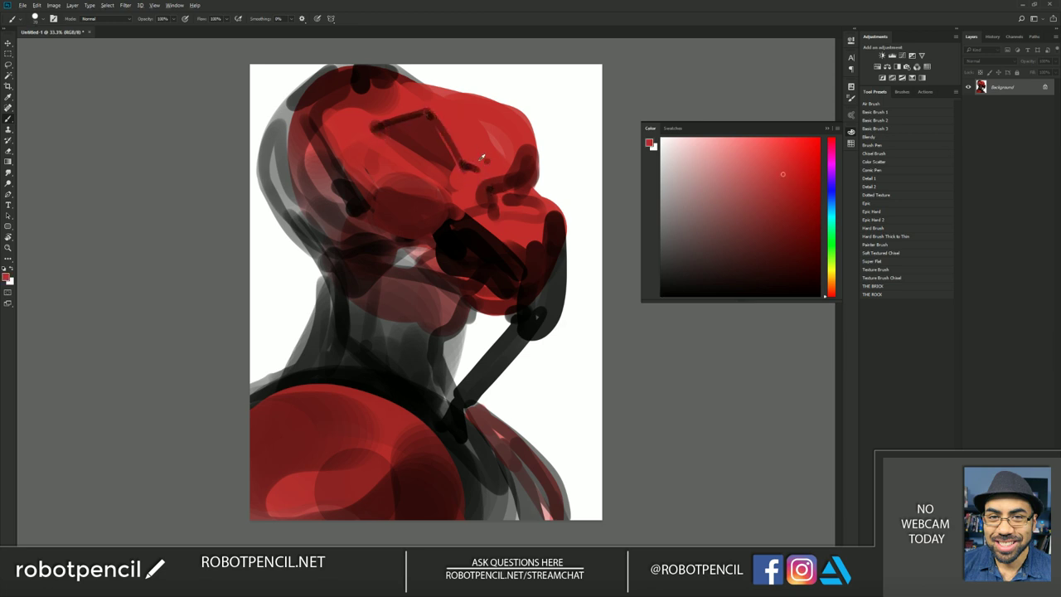
pyautogui.moveTo(479, 170); pyautogui.dragTo(469, 164)
pyautogui.hotkey('ctrl', 'shift', 'h')
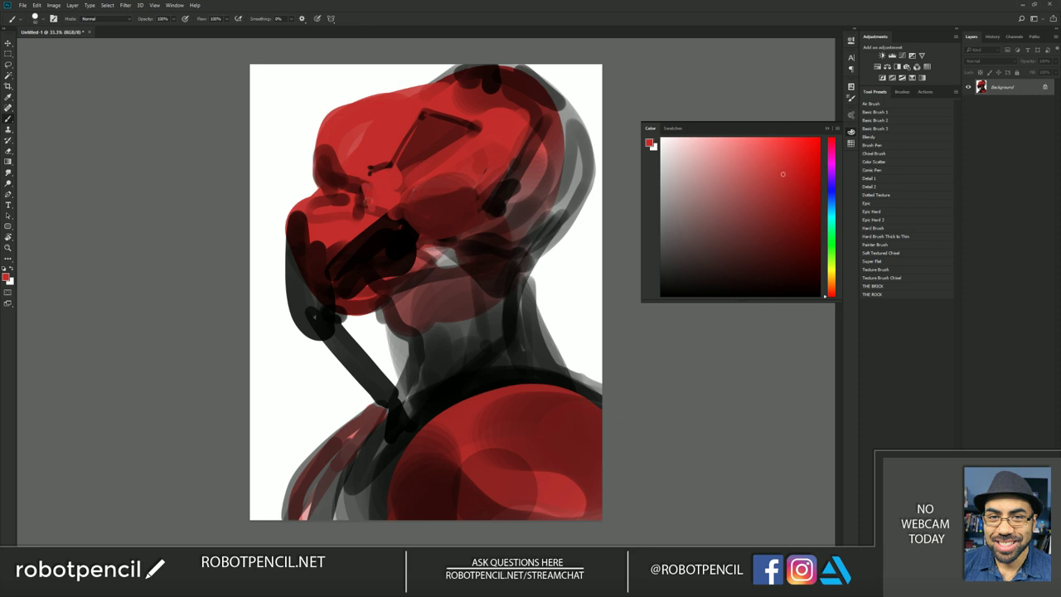
pyautogui.moveTo(366, 198); pyautogui.dragTo(383, 212)
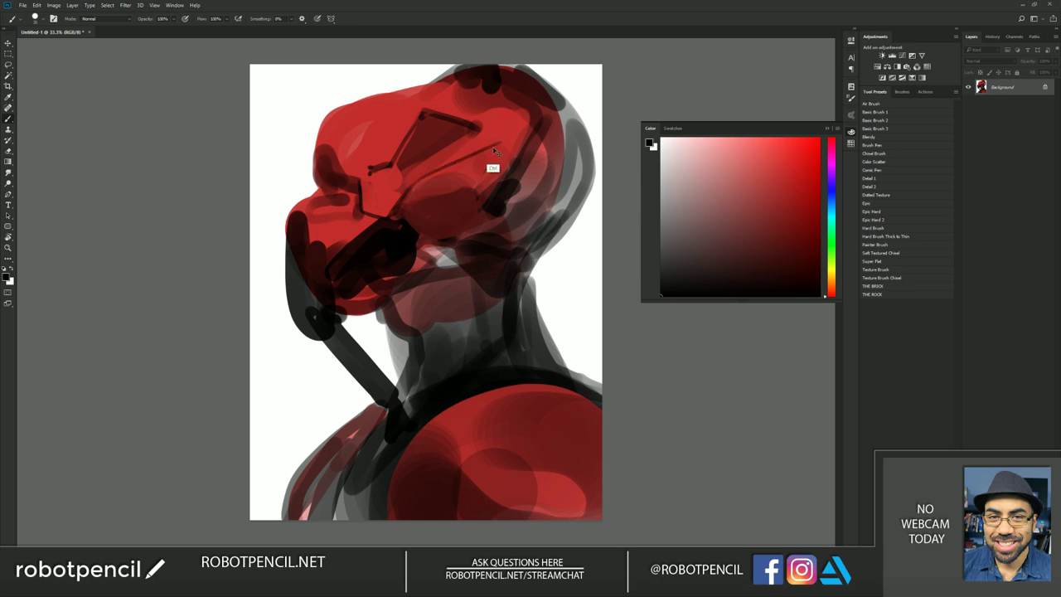
pyautogui.hotkey('ctrl', 'f')
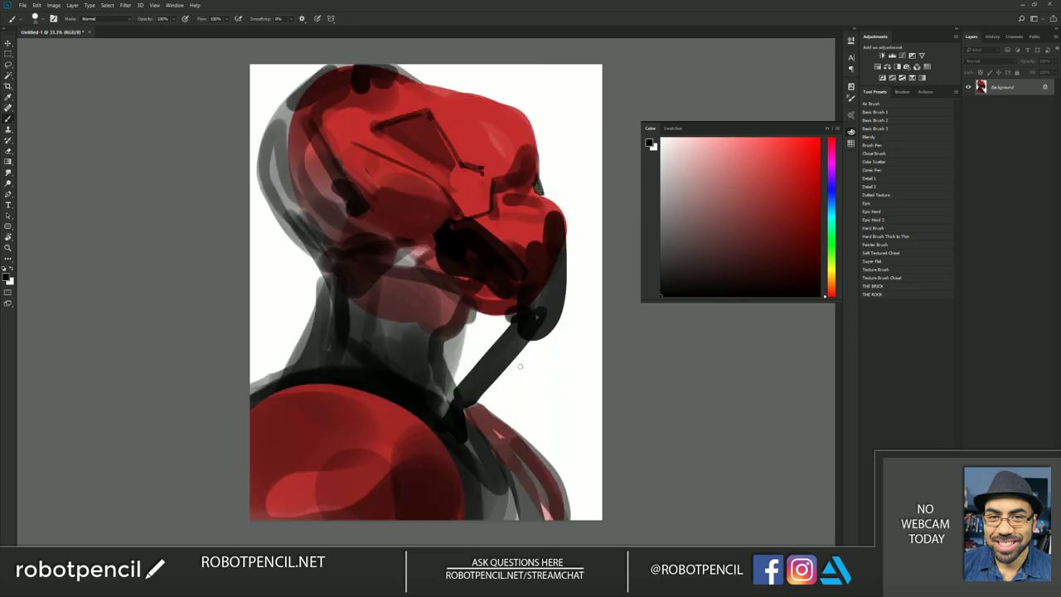
# - Blend the cheek panel with sampled red, brighten the forehead and face with vivid red, and flip the canvas
pyautogui.keyDown('alt'); pyautogui.click(374, 186); pyautogui.keyUp('alt')
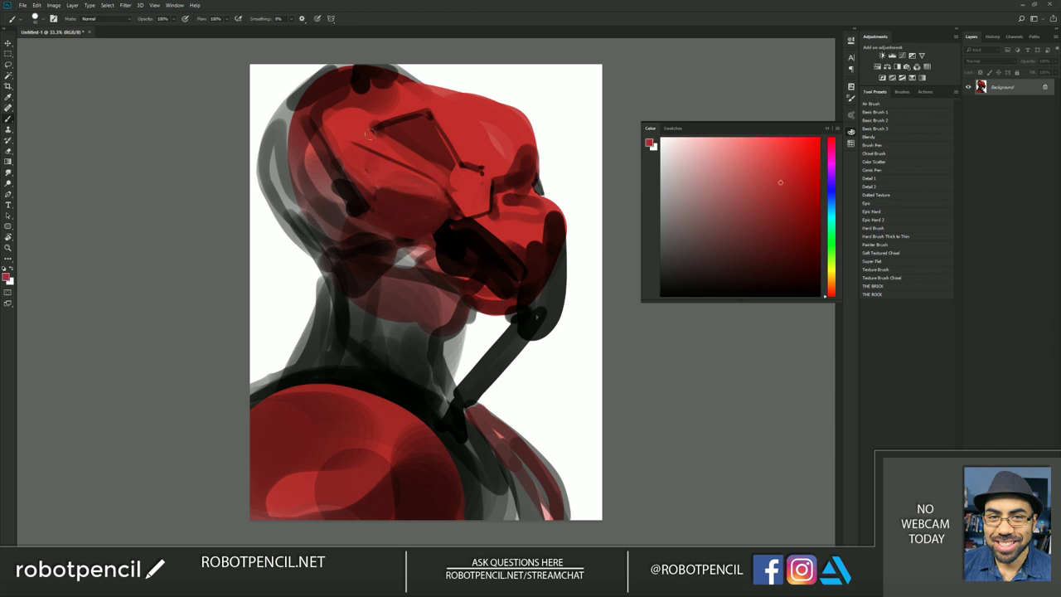
pyautogui.moveTo(414, 158)
pyautogui.mouseDown()
pyautogui.moveTo(394, 139)
pyautogui.moveTo(469, 189)
pyautogui.mouseUp()
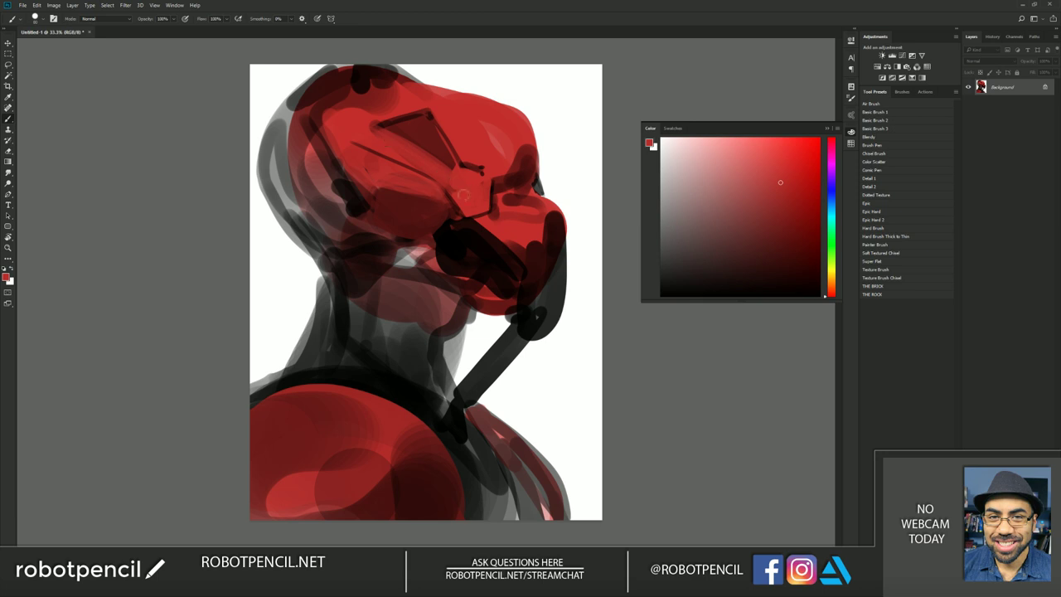
pyautogui.keyDown('alt'); pyautogui.click(388, 106); pyautogui.keyUp('alt')
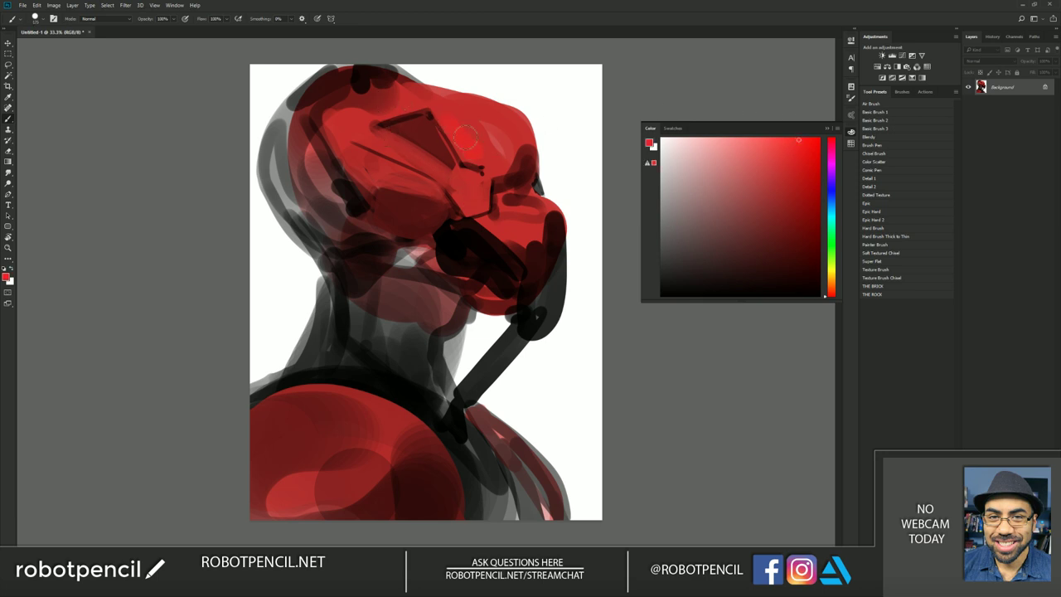
pyautogui.moveTo(383, 113)
pyautogui.mouseDown()
pyautogui.moveTo(348, 103)
pyautogui.moveTo(378, 93)
pyautogui.mouseUp()
pyautogui.hotkey('ctrl', 'shift', 'h')
# - Sharpen the temple panel edge, paint a black-outlined lighter red eye piece, and flip the canvas back
pyautogui.press('[')
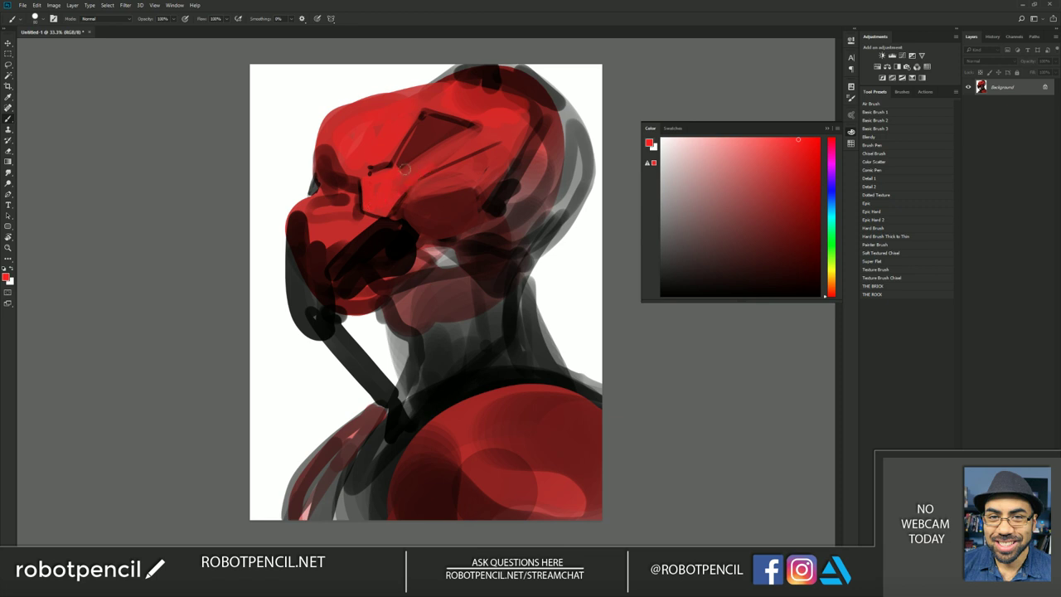
pyautogui.moveTo(411, 166); pyautogui.dragTo(488, 122)
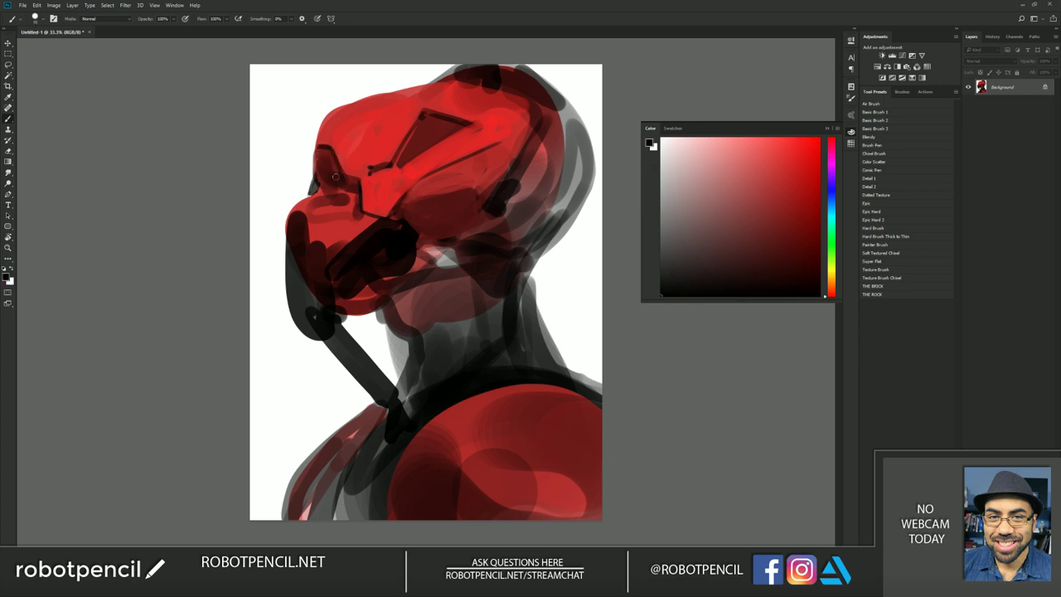
pyautogui.keyDown('alt'); pyautogui.click(340, 155); pyautogui.keyUp('alt')
pyautogui.moveTo(326, 157); pyautogui.dragTo(329, 184)
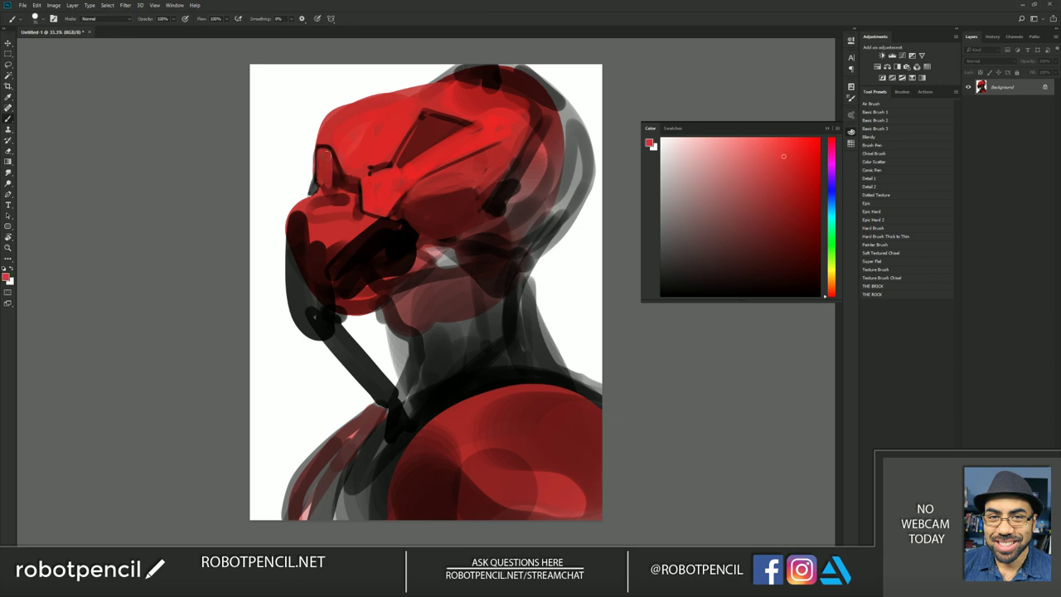
pyautogui.hotkey('ctrl', 'shift', 'h')
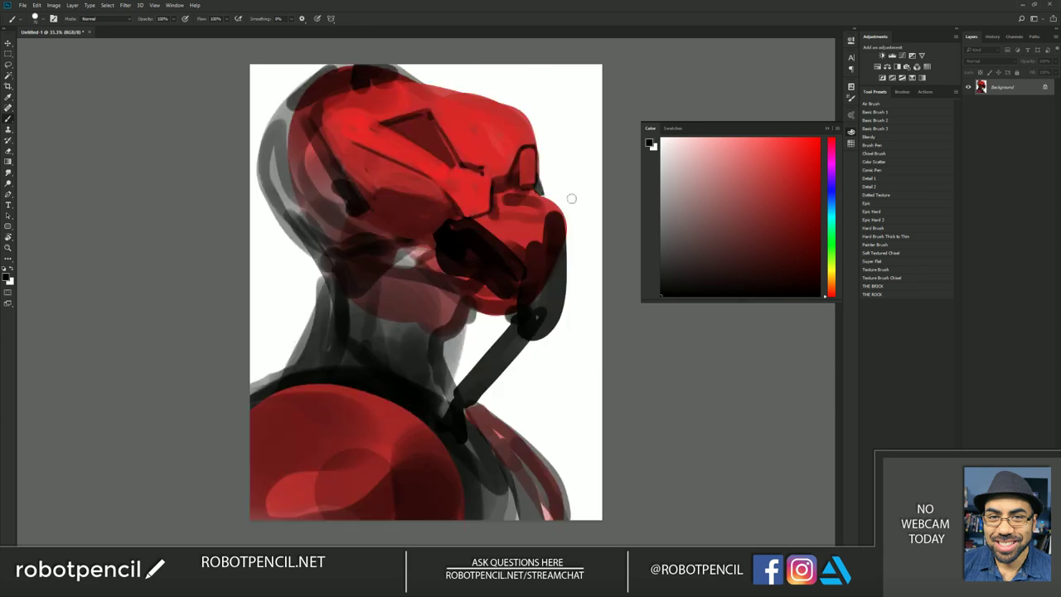
# - Even out the hanging snout piece with dark grey sampled from the painting
pyautogui.keyDown('alt'); pyautogui.click(540, 217); pyautogui.keyUp('alt')
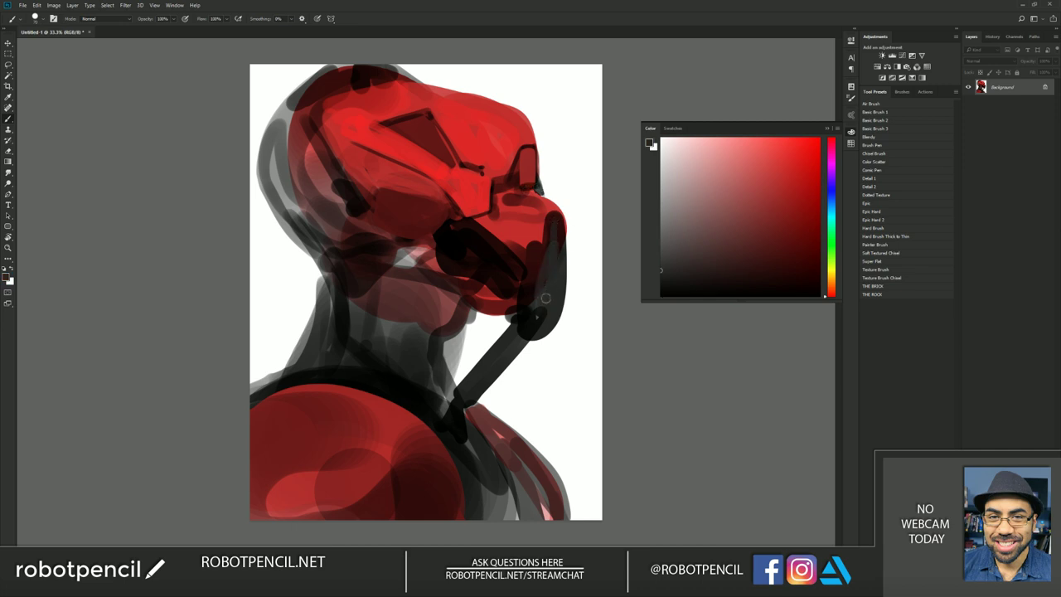
pyautogui.moveTo(554, 219)
pyautogui.mouseDown()
pyautogui.moveTo(542, 267)
pyautogui.moveTo(561, 246)
pyautogui.moveTo(542, 341)
pyautogui.mouseUp()
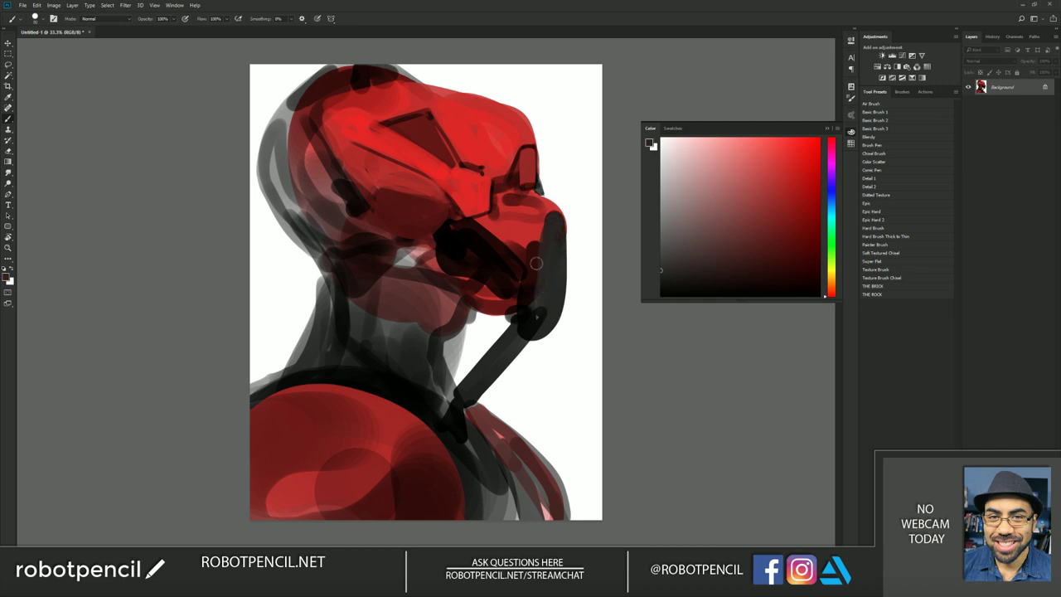
# - Darken the inner edge of the hanging snout piece, reset to default black, and flip the canvas
pyautogui.moveTo(536, 263)
pyautogui.mouseDown()
pyautogui.moveTo(532, 291)
pyautogui.moveTo(537, 247)
pyautogui.moveTo(523, 247)
pyautogui.moveTo(551, 212)
pyautogui.mouseUp()
pyautogui.press('d')
pyautogui.hotkey('ctrl', 'shift', 'h')
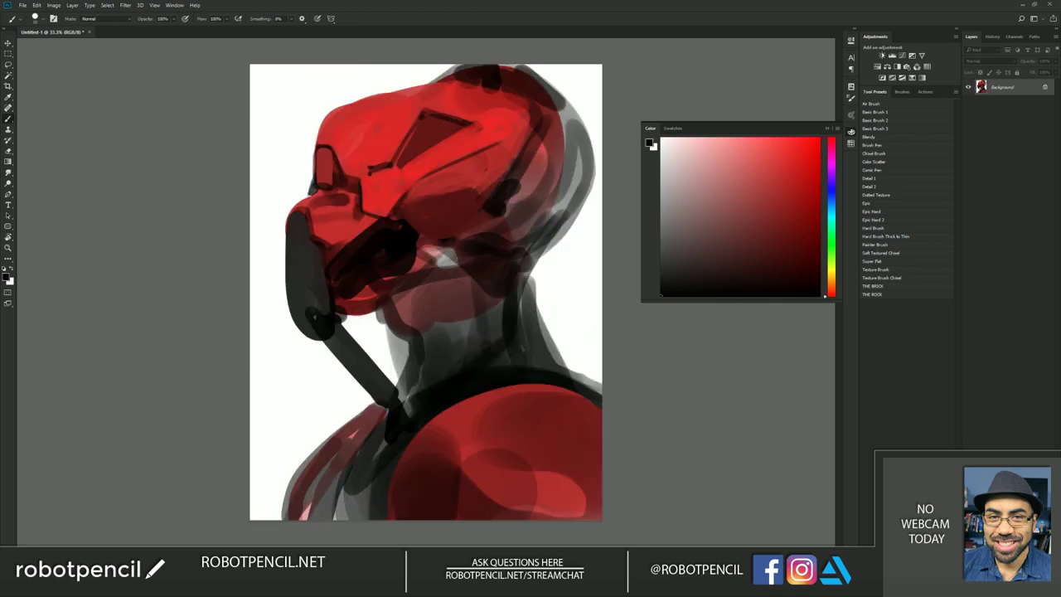
# - Brighten the top of the muzzle below the eye piece with sampled red and flip the canvas back
pyautogui.keyDown('alt'); pyautogui.click(323, 214); pyautogui.keyUp('alt')
pyautogui.keyDown('alt'); pyautogui.click(353, 148); pyautogui.keyUp('alt')
pyautogui.moveTo(327, 195)
pyautogui.mouseDown()
pyautogui.moveTo(307, 207)
pyautogui.moveTo(343, 205)
pyautogui.moveTo(342, 196)
pyautogui.mouseUp()
pyautogui.keyDown('alt'); pyautogui.click(318, 206); pyautogui.keyUp('alt')
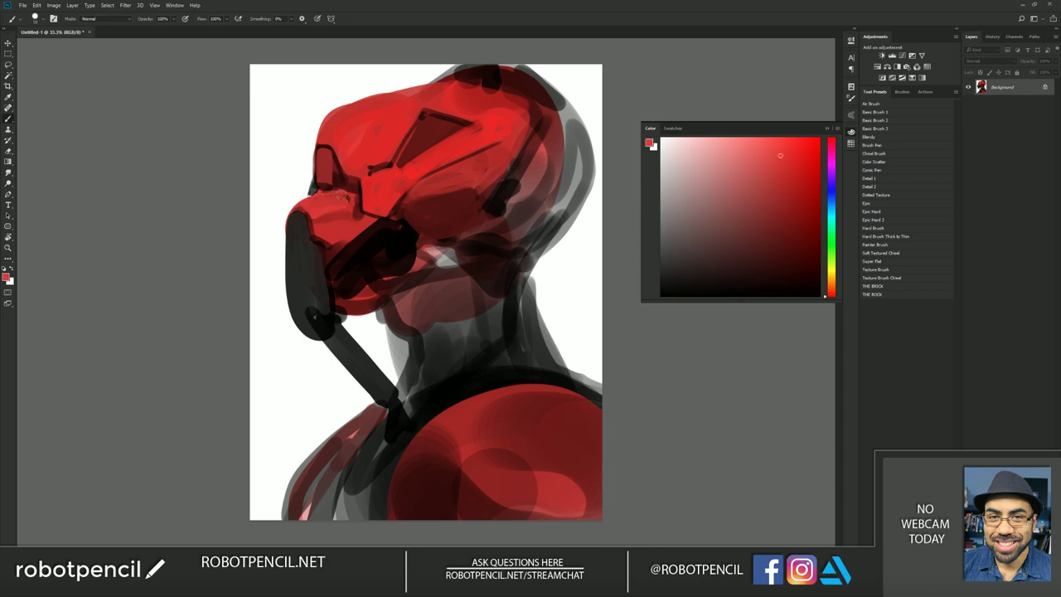
pyautogui.hotkey('ctrl', 'shift', 'h')
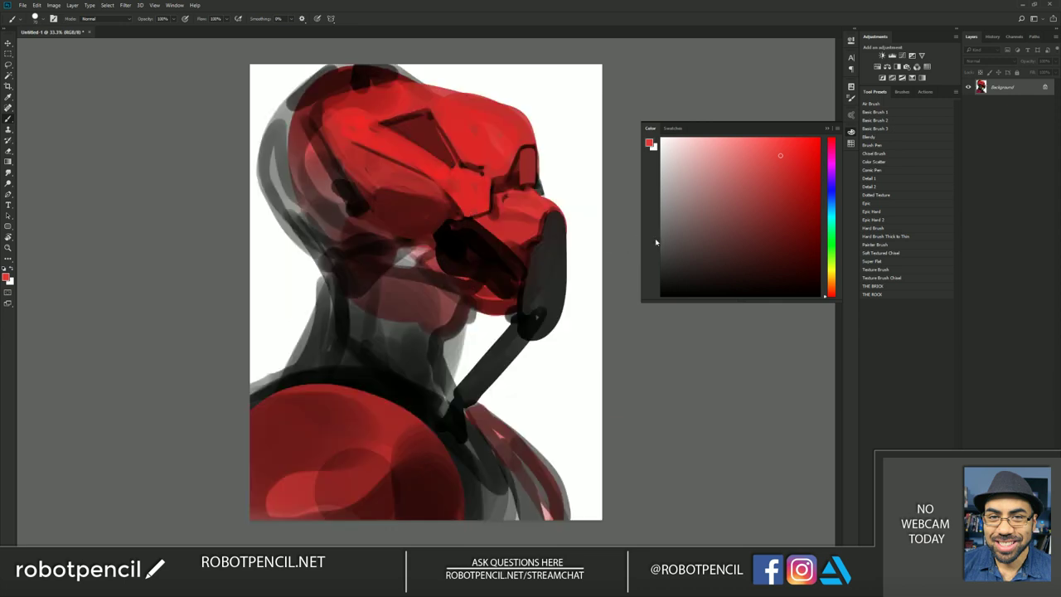
# - Clean up the muzzle bridge with bright red and redefine the dark edge where the snout piece meets it
pyautogui.moveTo(512, 194); pyautogui.dragTo(553, 197)
pyautogui.press('d')
pyautogui.keyDown('alt'); pyautogui.click(555, 225); pyautogui.keyUp('alt')
pyautogui.moveTo(541, 191)
pyautogui.mouseDown()
pyautogui.moveTo(564, 217)
pyautogui.moveTo(550, 212)
pyautogui.moveTo(564, 208)
pyautogui.moveTo(566, 252)
pyautogui.mouseUp()
pyautogui.press('d')
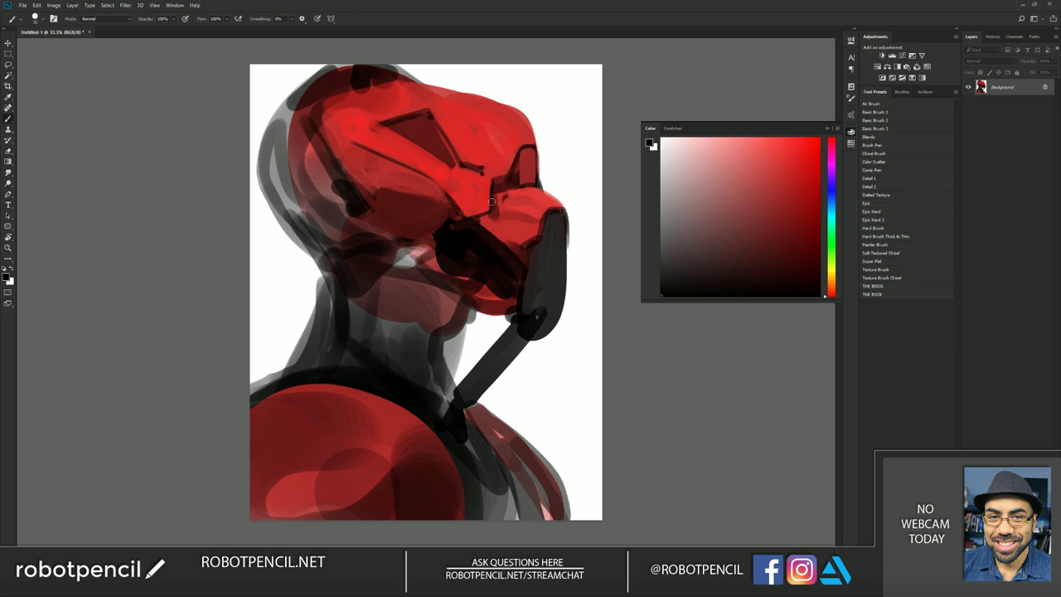
# - Draw a thin black seam across the forehead, add a small dark triangle behind the temple panel, and flip the canvas
pyautogui.keyDown('alt'); pyautogui.click(336, 129); pyautogui.keyUp('alt')
pyautogui.keyDown('alt'); pyautogui.click(451, 184); pyautogui.keyUp('alt')
pyautogui.keyDown('alt'); pyautogui.click(439, 177); pyautogui.keyUp('alt')
pyautogui.hotkey('ctrl', 'shift', 'h')
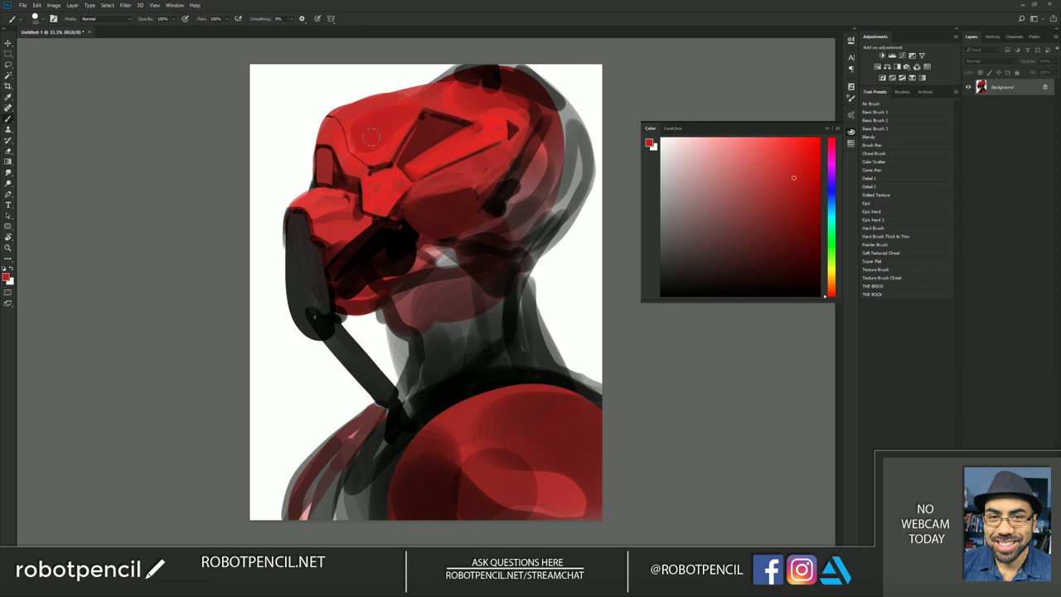
# - Shade the forehead and the strip below the temple panel with sampled dark red, and flip the canvas back
pyautogui.press('d')
pyautogui.moveTo(363, 131)
pyautogui.mouseDown()
pyautogui.moveTo(362, 142)
pyautogui.moveTo(382, 123)
pyautogui.moveTo(371, 135)
pyautogui.mouseUp()
pyautogui.hotkey('ctrl', 'z')
pyautogui.keyDown('alt'); pyautogui.click(359, 160); pyautogui.keyUp('alt')
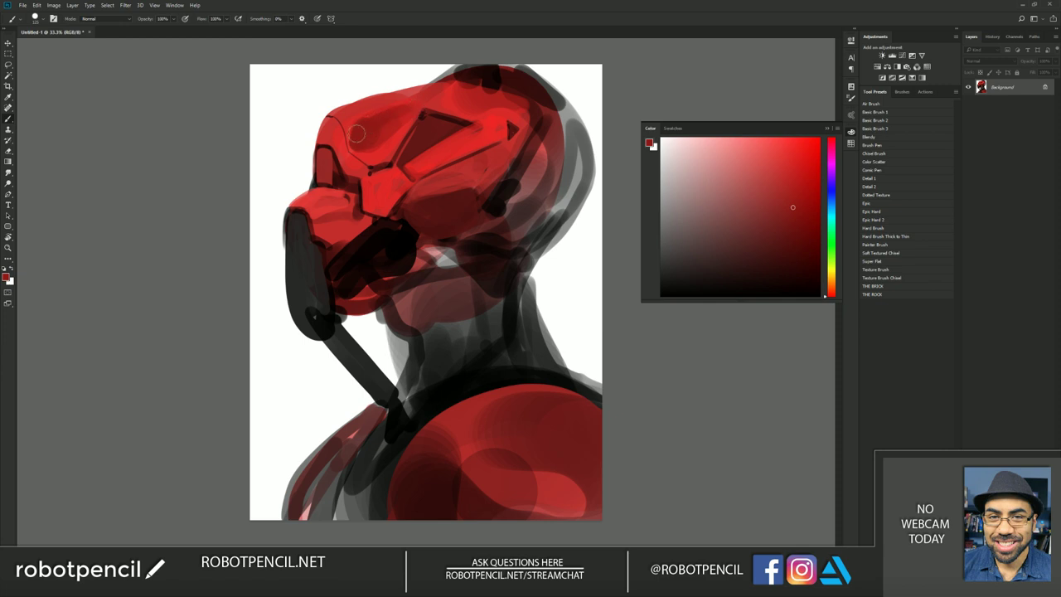
pyautogui.moveTo(393, 101); pyautogui.dragTo(436, 111)
pyautogui.moveTo(417, 169); pyautogui.dragTo(473, 136)
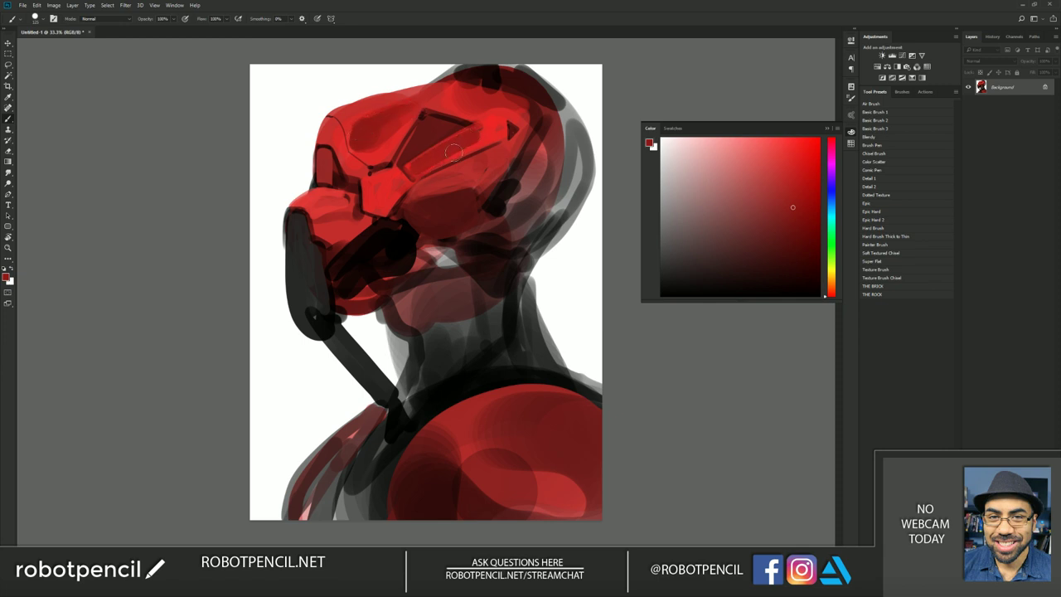
pyautogui.hotkey('ctrl', 'f')
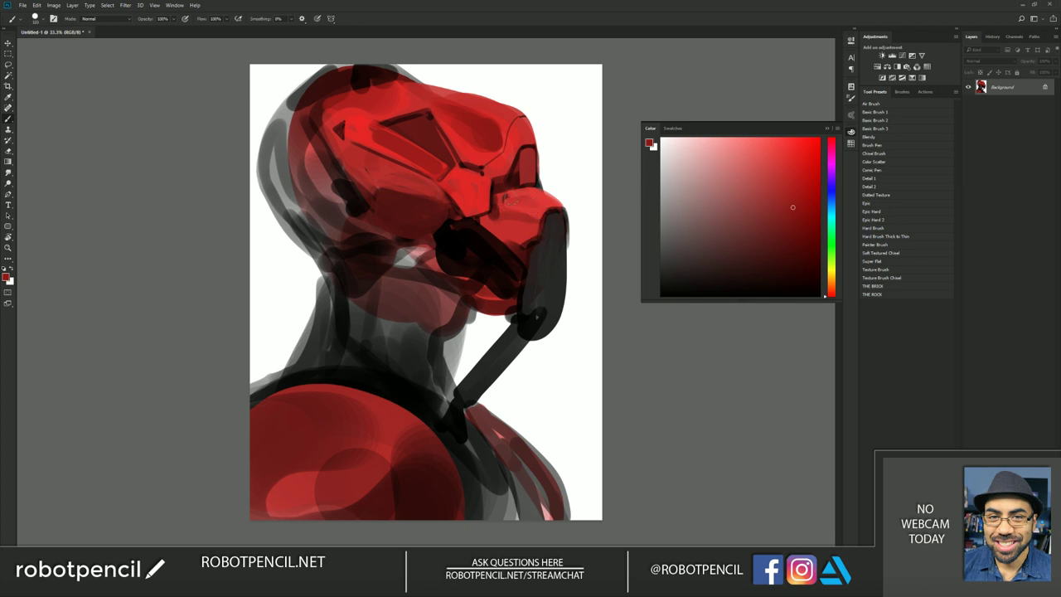
# - Shade the muzzle dark red, trim the temple panel's edge with sampled red and a larger brush, and flip the canvas
pyautogui.moveTo(509, 202); pyautogui.dragTo(534, 208)
pyautogui.keyDown('alt'); pyautogui.click(461, 133); pyautogui.keyUp('alt')
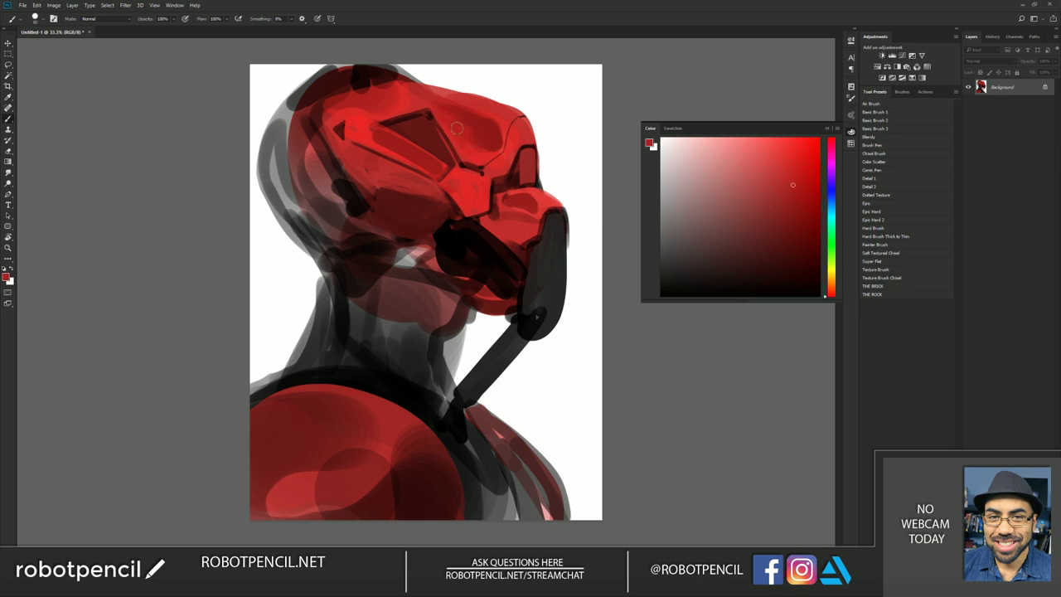
pyautogui.press(']')
pyautogui.press(']')
pyautogui.press(']')
pyautogui.press(']')
pyautogui.press(']')
pyautogui.keyDown('alt'); pyautogui.click(366, 124); pyautogui.keyUp('alt')
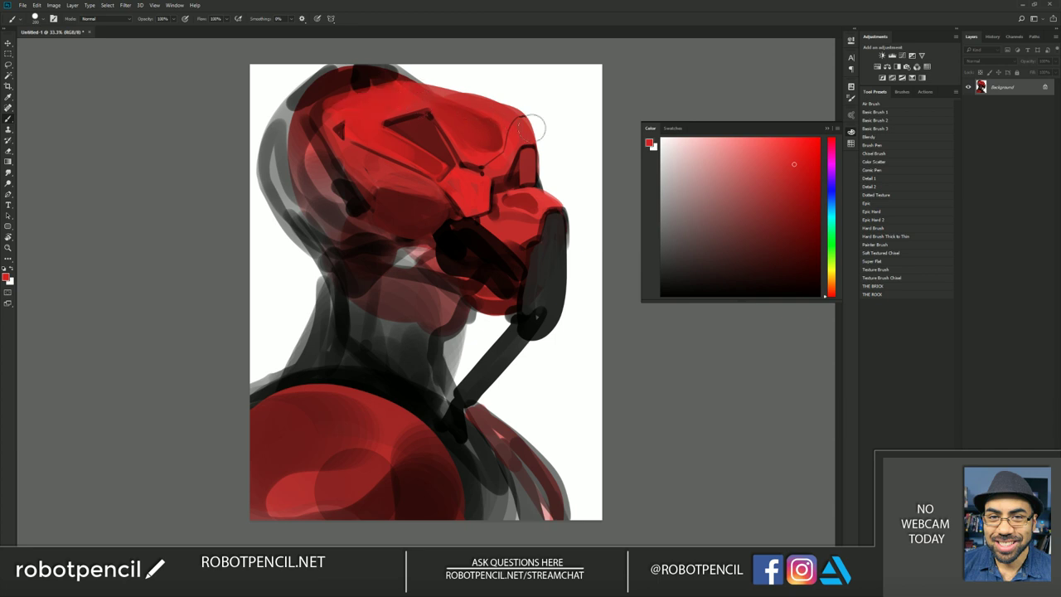
pyautogui.hotkey('ctrl', 'f')
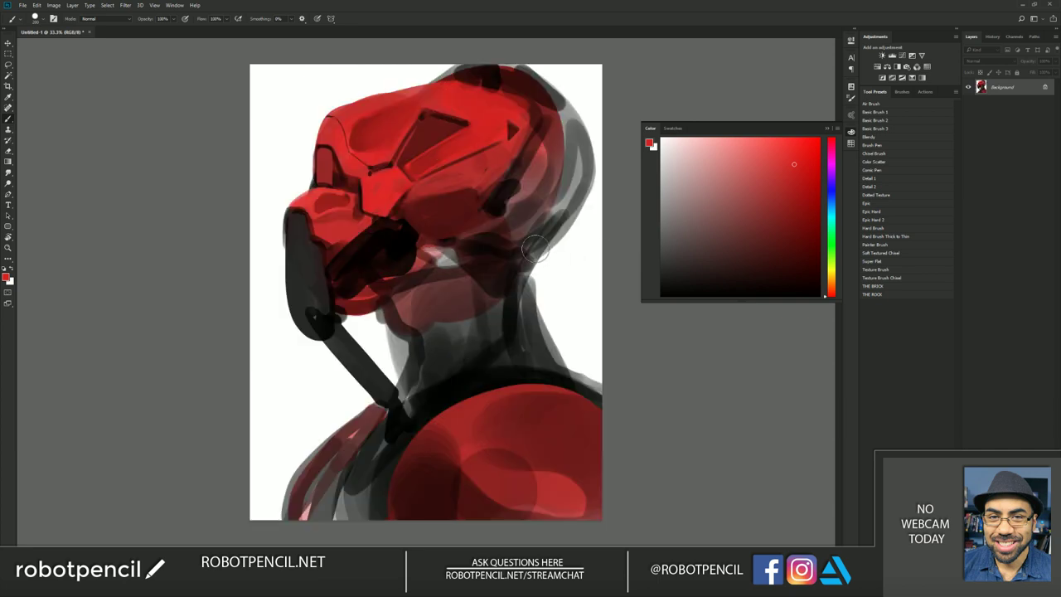
# - Cover the muzzle shading with bright red, add a notched black panel line across the muzzle, and flip the canvas back
pyautogui.keyDown('alt'); pyautogui.click(315, 196); pyautogui.keyUp('alt')
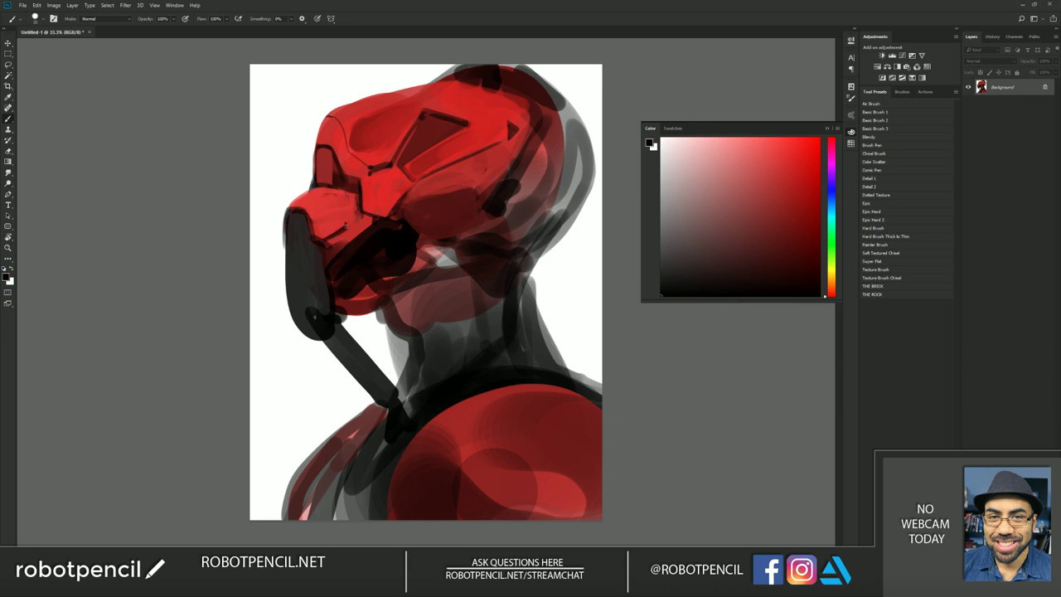
pyautogui.press('F2')
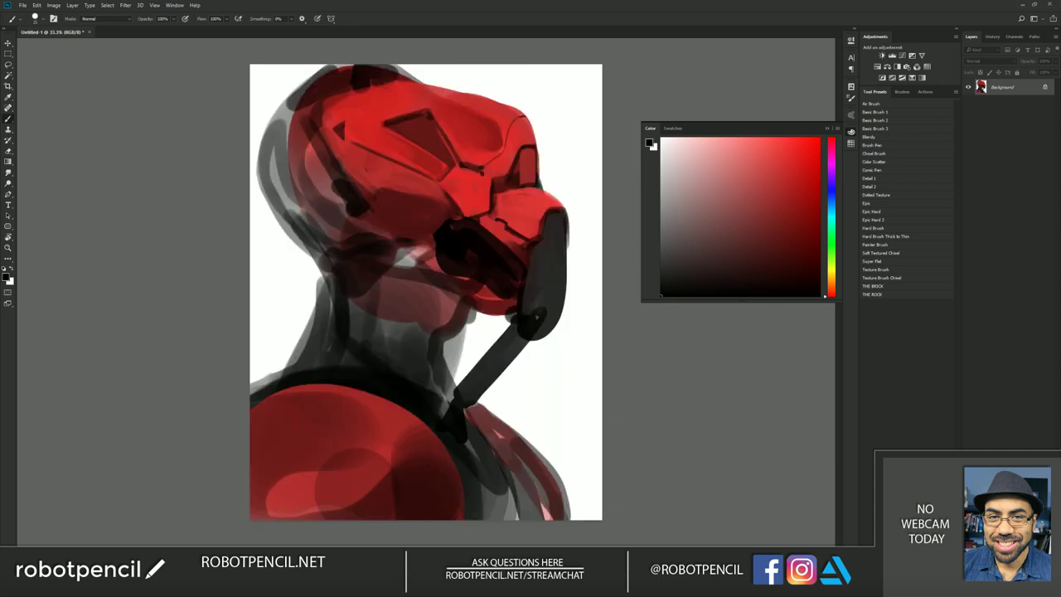
# - Add a new layer above the red sketch and fill it with dark grey using the Paint Bucket
pyautogui.press('Tab')
pyautogui.hotkey('ctrl', 'shift', 'alt', 'n')
pyautogui.press('Tab')
pyautogui.press('Tab')
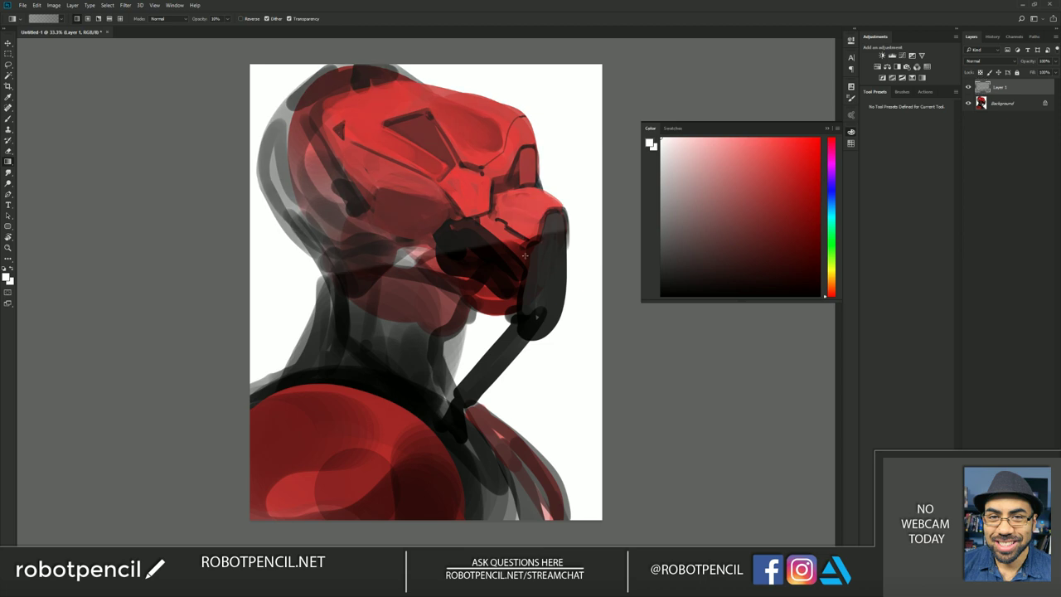
pyautogui.hotkey('shift', 'g')
pyautogui.hotkey('shift', 'g')
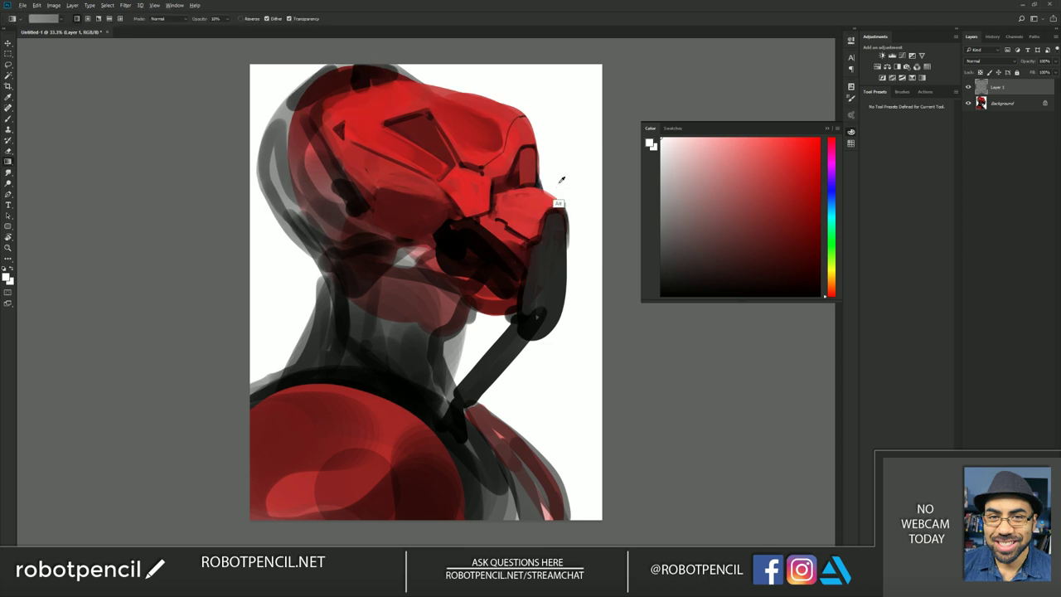
pyautogui.hotkey('shift', 'g')
pyautogui.click(692, 264)
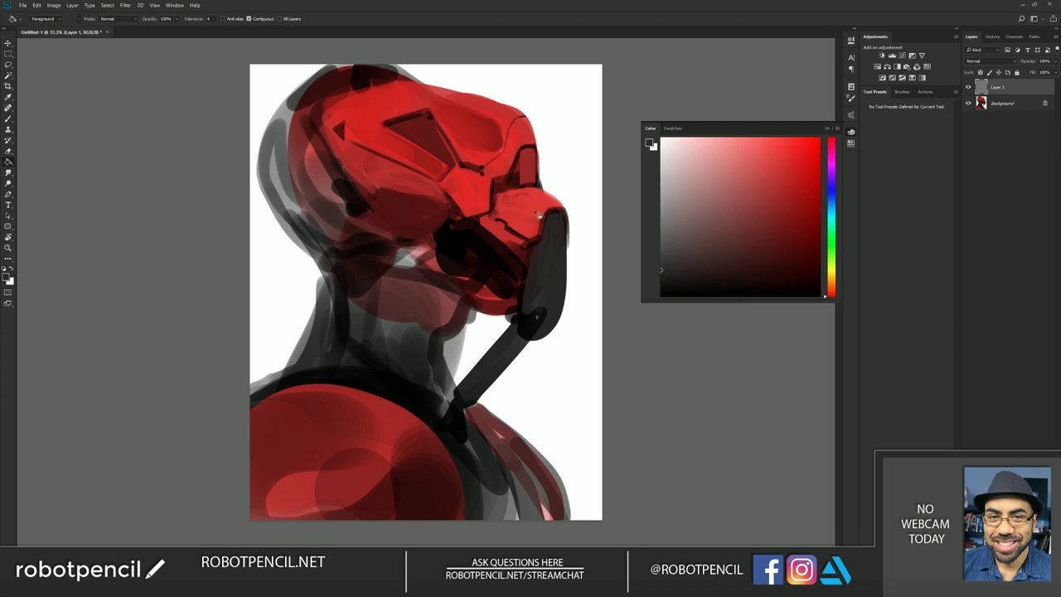
pyautogui.click(522, 285)
# - Block in a light grey domed helmet shape on the new layer with the Chisel Brush preset, and flip the canvas
pyautogui.press('b')
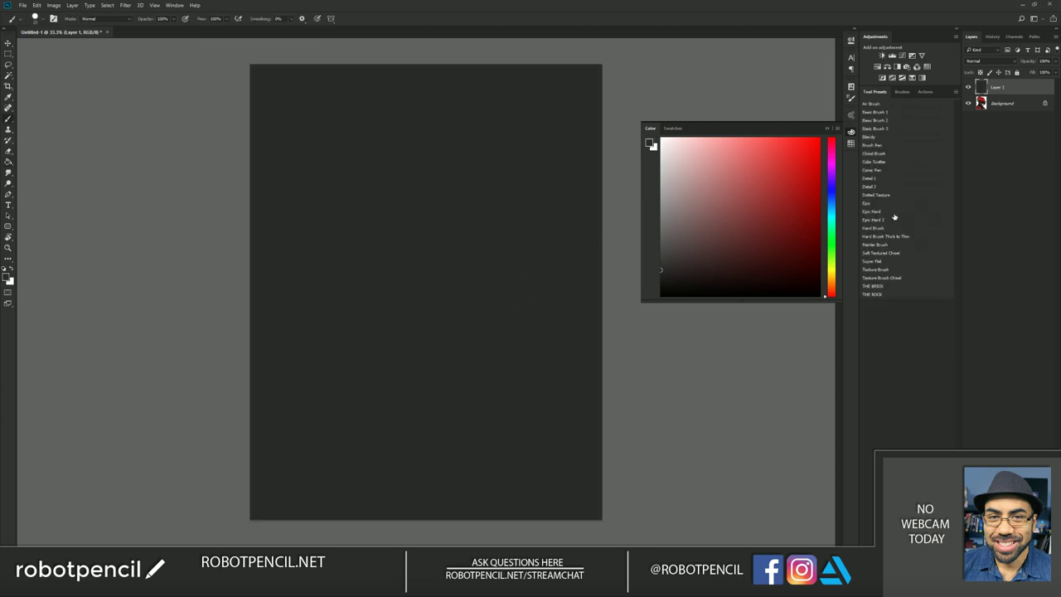
pyautogui.click(896, 213)
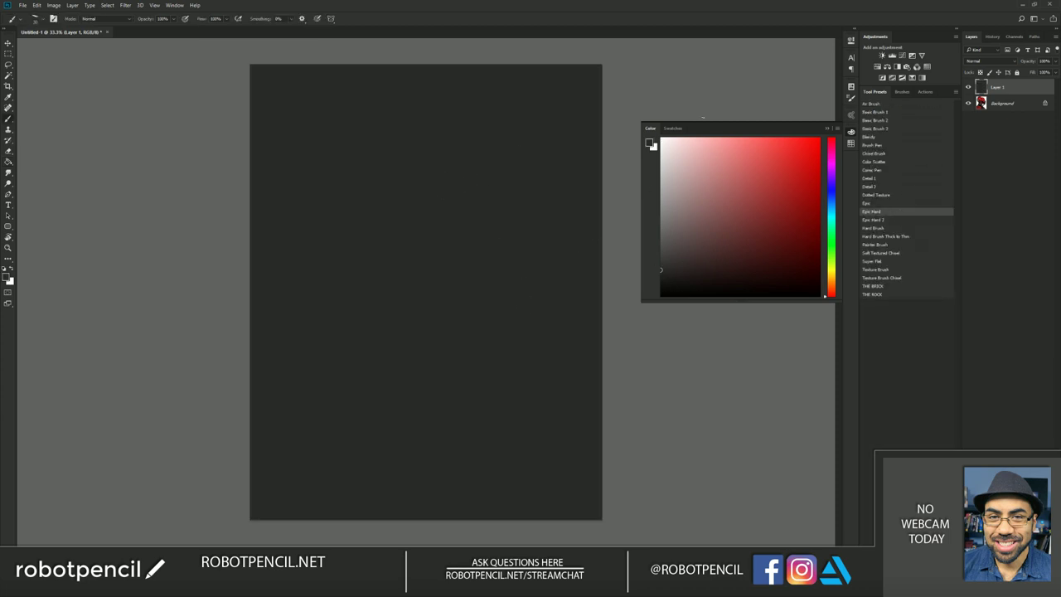
pyautogui.click(907, 157)
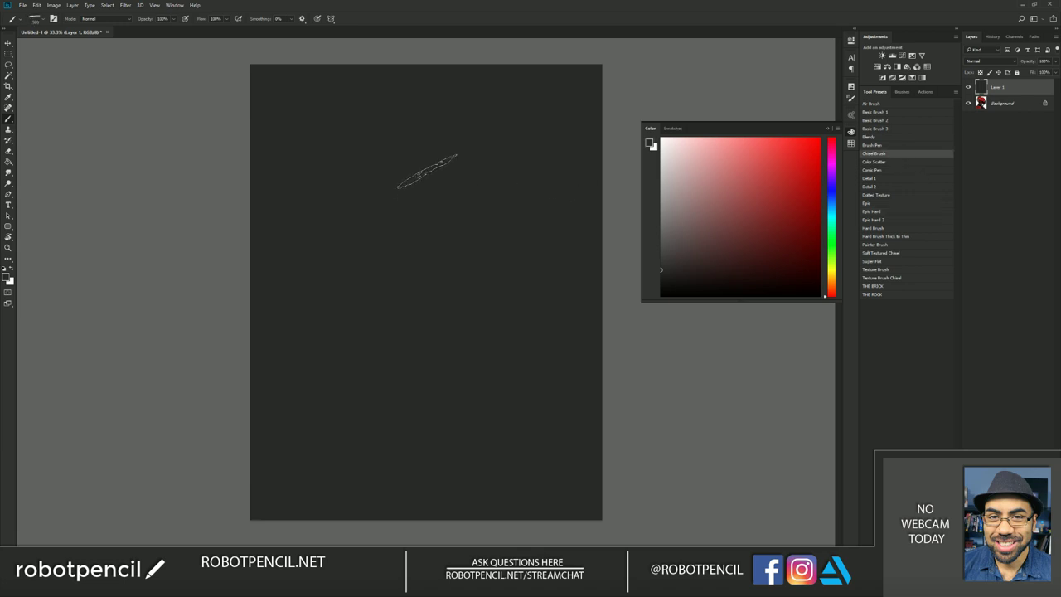
pyautogui.moveTo(412, 170)
pyautogui.mouseDown()
pyautogui.moveTo(467, 127)
pyautogui.moveTo(460, 118)
pyautogui.moveTo(390, 169)
pyautogui.mouseUp()
pyautogui.press('[')
pyautogui.press('[')
pyautogui.moveTo(426, 117)
pyautogui.mouseDown()
pyautogui.moveTo(390, 149)
pyautogui.moveTo(446, 106)
pyautogui.moveTo(378, 158)
pyautogui.moveTo(385, 197)
pyautogui.mouseUp()
pyautogui.keyDown('alt'); pyautogui.click(380, 171); pyautogui.keyUp('alt')
pyautogui.moveTo(392, 139)
pyautogui.mouseDown()
pyautogui.moveTo(396, 192)
pyautogui.moveTo(415, 138)
pyautogui.mouseUp()
pyautogui.moveTo(371, 212)
pyautogui.mouseDown()
pyautogui.moveTo(383, 184)
pyautogui.moveTo(429, 178)
pyautogui.moveTo(422, 121)
pyautogui.moveTo(412, 184)
pyautogui.mouseUp()
pyautogui.hotkey('ctrl', 'shift', 'h')
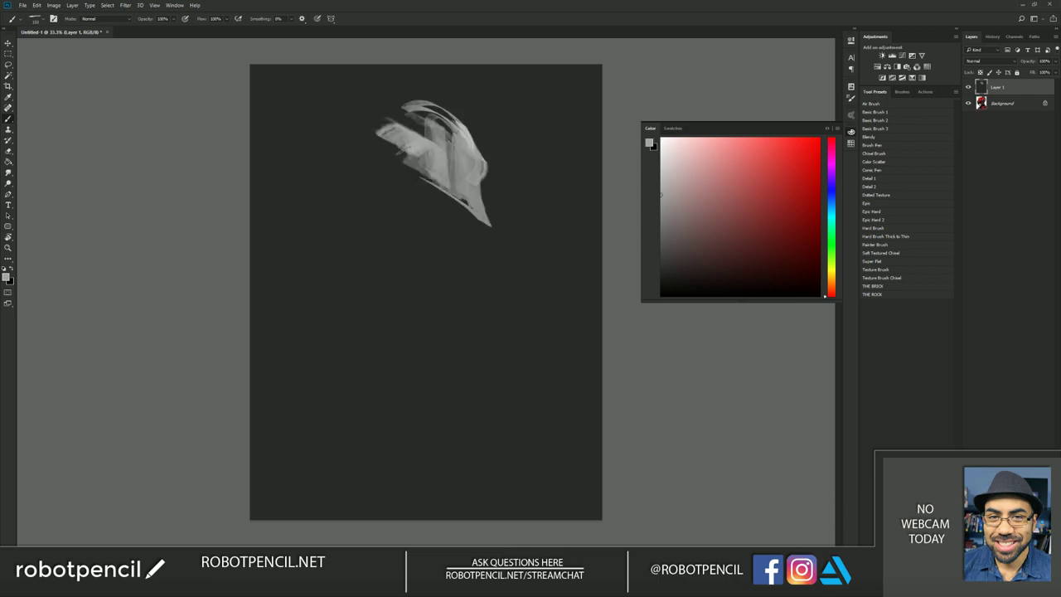
# - Suggest the back of the head, neck, shoulder and jaw with soft black strokes around the helmet
pyautogui.press('d')
pyautogui.moveTo(401, 108); pyautogui.dragTo(386, 134)
pyautogui.moveTo(392, 118)
pyautogui.mouseDown()
pyautogui.moveTo(399, 198)
pyautogui.moveTo(401, 179)
pyautogui.moveTo(352, 255)
pyautogui.moveTo(412, 285)
pyautogui.mouseUp()
pyautogui.moveTo(390, 236); pyautogui.dragTo(431, 317)
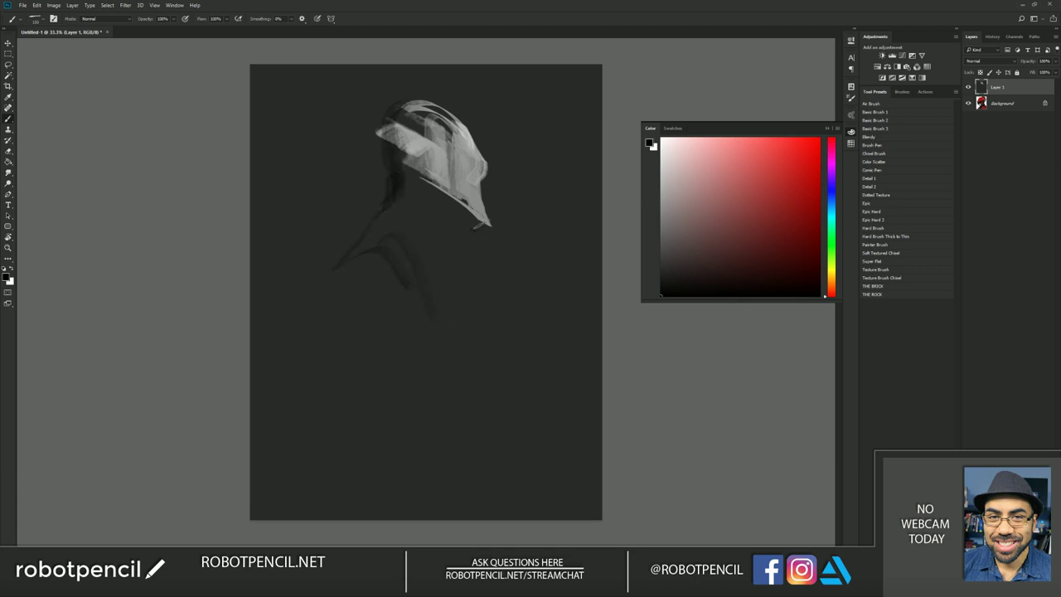
pyautogui.moveTo(481, 224); pyautogui.dragTo(417, 217)
# - Darken the background around the helmet with broad black strokes from a much larger brush
pyautogui.press(']')
pyautogui.press(']')
pyautogui.press(']')
pyautogui.press(']')
pyautogui.press(']')
pyautogui.press(']')
pyautogui.press(']')
pyautogui.press(']')
pyautogui.press(']')
pyautogui.press(']')
pyautogui.press(']')
pyautogui.press(']')
pyautogui.press(']')
pyautogui.press(']')
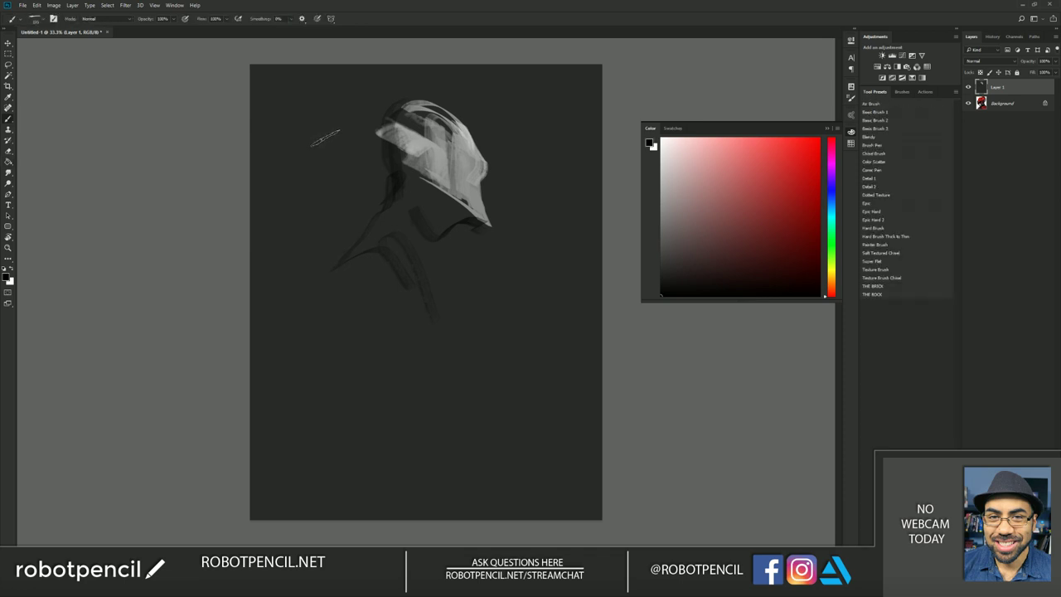
pyautogui.moveTo(246, 66); pyautogui.dragTo(256, 148)
pyautogui.moveTo(309, 182)
pyautogui.mouseDown()
pyautogui.moveTo(326, 87)
pyautogui.moveTo(342, 83)
pyautogui.moveTo(479, 106)
pyautogui.moveTo(522, 134)
pyautogui.moveTo(458, 85)
pyautogui.moveTo(333, 103)
pyautogui.moveTo(472, 69)
pyautogui.moveTo(599, 131)
pyautogui.moveTo(501, 94)
pyautogui.moveTo(312, 67)
pyautogui.moveTo(438, 63)
pyautogui.moveTo(526, 101)
pyautogui.moveTo(579, 100)
pyautogui.moveTo(595, 86)
pyautogui.moveTo(546, 159)
pyautogui.moveTo(526, 117)
pyautogui.moveTo(498, 111)
pyautogui.moveTo(550, 156)
pyautogui.moveTo(559, 120)
pyautogui.moveTo(571, 168)
pyautogui.mouseUp()
# - Carve out the back and shoulder silhouette by painting sampled near-black behind them with a smaller brush
pyautogui.press('[')
pyautogui.press('[')
pyautogui.press('[')
pyautogui.press('[')
pyautogui.press('[')
pyautogui.press('[')
pyautogui.press('[')
pyautogui.press('[')
pyautogui.press('[')
pyautogui.press('[')
pyautogui.keyDown('alt'); pyautogui.click(346, 81); pyautogui.keyUp('alt')
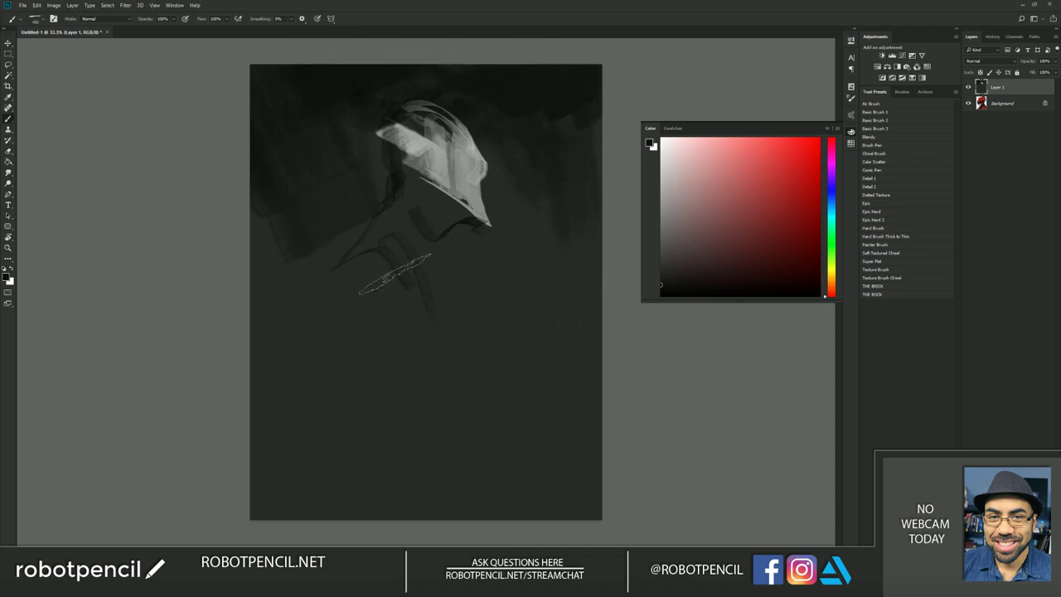
pyautogui.moveTo(378, 279)
pyautogui.mouseDown()
pyautogui.moveTo(307, 246)
pyautogui.moveTo(296, 262)
pyautogui.moveTo(335, 231)
pyautogui.moveTo(284, 308)
pyautogui.moveTo(304, 222)
pyautogui.moveTo(258, 174)
pyautogui.moveTo(251, 321)
pyautogui.moveTo(310, 248)
pyautogui.moveTo(308, 379)
pyautogui.mouseUp()
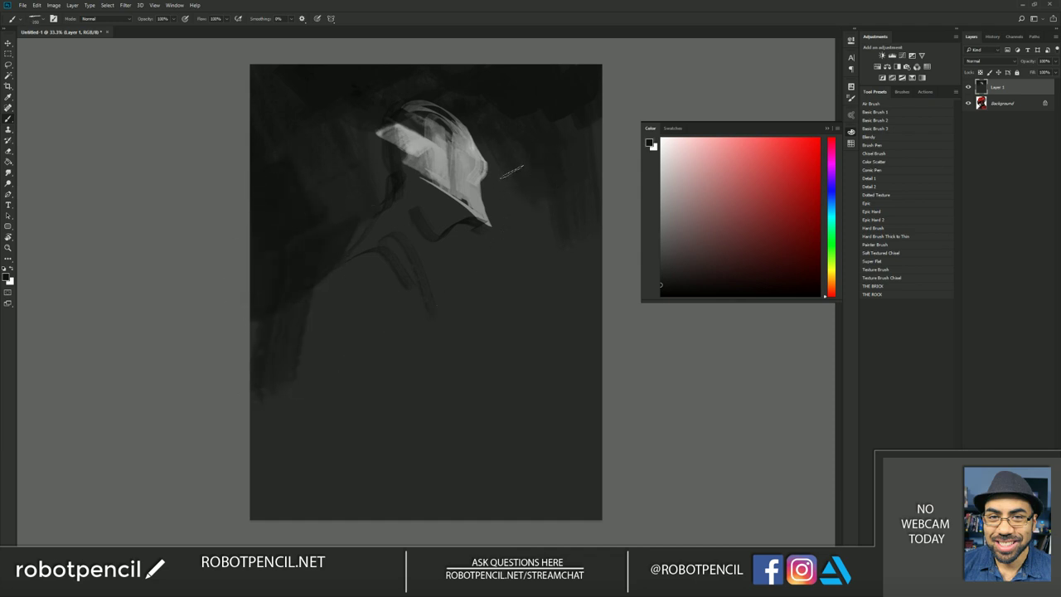
# - Darken the background in front of the face and below the chin, and flip the canvas
pyautogui.moveTo(507, 176)
pyautogui.mouseDown()
pyautogui.moveTo(503, 222)
pyautogui.moveTo(494, 173)
pyautogui.mouseUp()
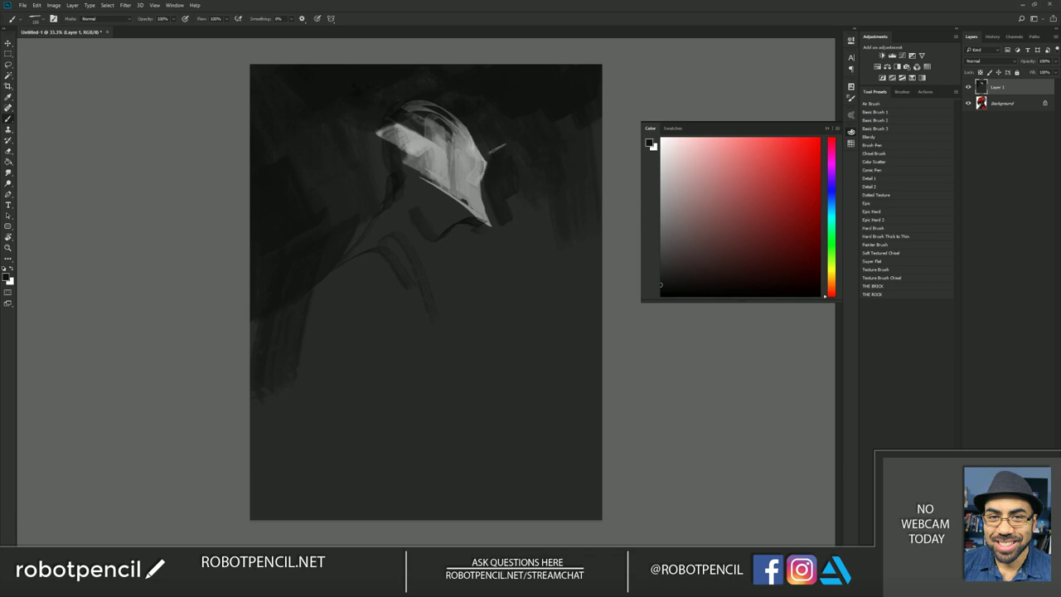
pyautogui.moveTo(500, 214)
pyautogui.mouseDown()
pyautogui.moveTo(501, 236)
pyautogui.moveTo(453, 256)
pyautogui.moveTo(460, 242)
pyautogui.moveTo(474, 247)
pyautogui.mouseUp()
pyautogui.hotkey('ctrl', 'shift', 'h')
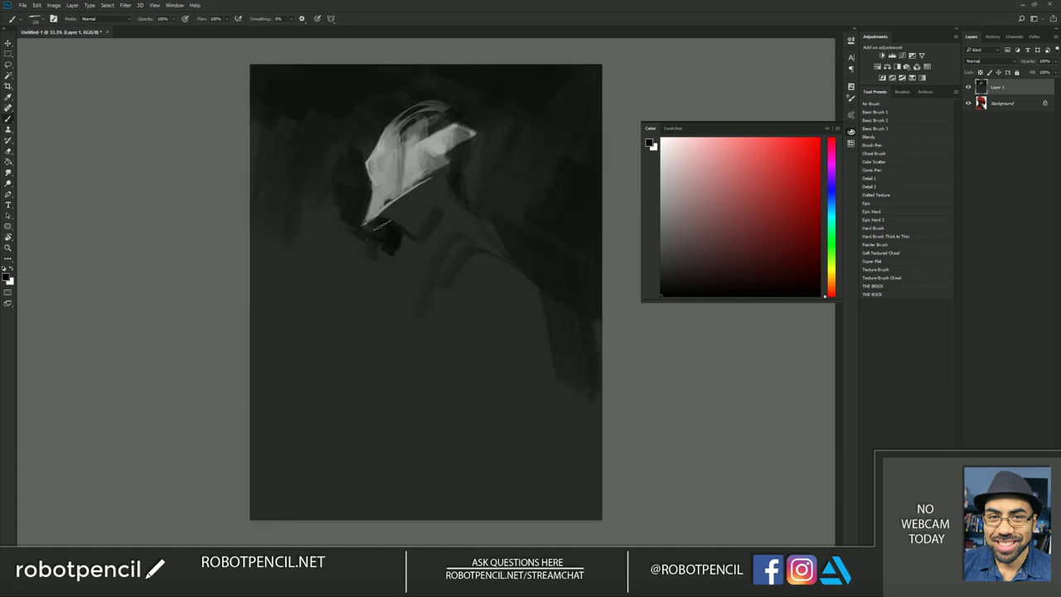
# - Shade the jaw area under the helmet's lower edge with sampled dark grey and flip the canvas back
pyautogui.moveTo(382, 212); pyautogui.dragTo(416, 187)
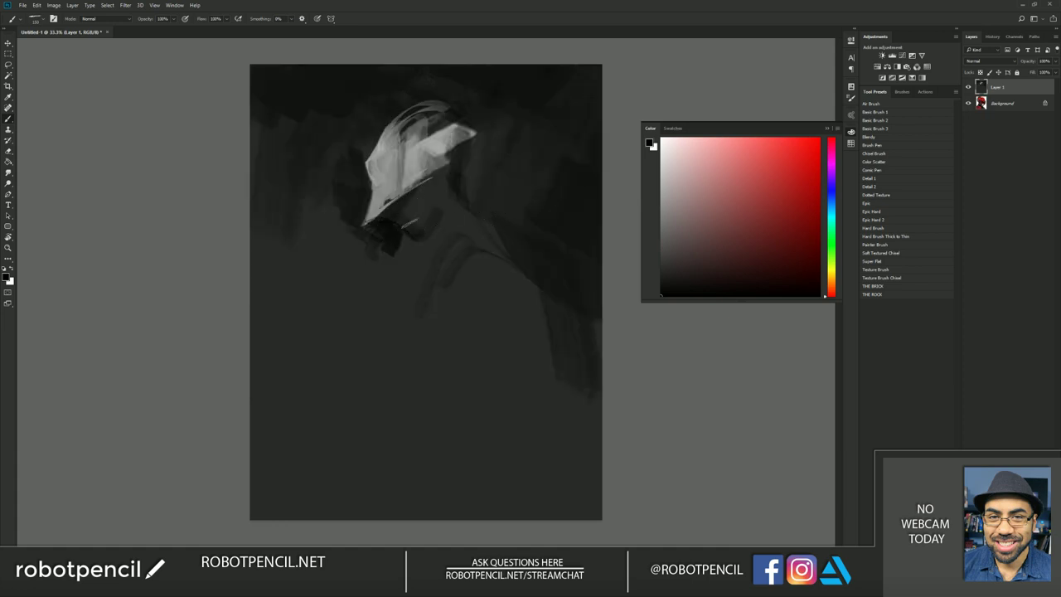
pyautogui.moveTo(407, 218)
pyautogui.mouseDown()
pyautogui.moveTo(411, 208)
pyautogui.moveTo(422, 225)
pyautogui.moveTo(423, 204)
pyautogui.mouseUp()
pyautogui.press('alt')
pyautogui.keyDown('alt'); pyautogui.click(406, 217); pyautogui.keyUp('alt')
pyautogui.hotkey('ctrl', 'f')
pyautogui.press('d')
pyautogui.press('[')
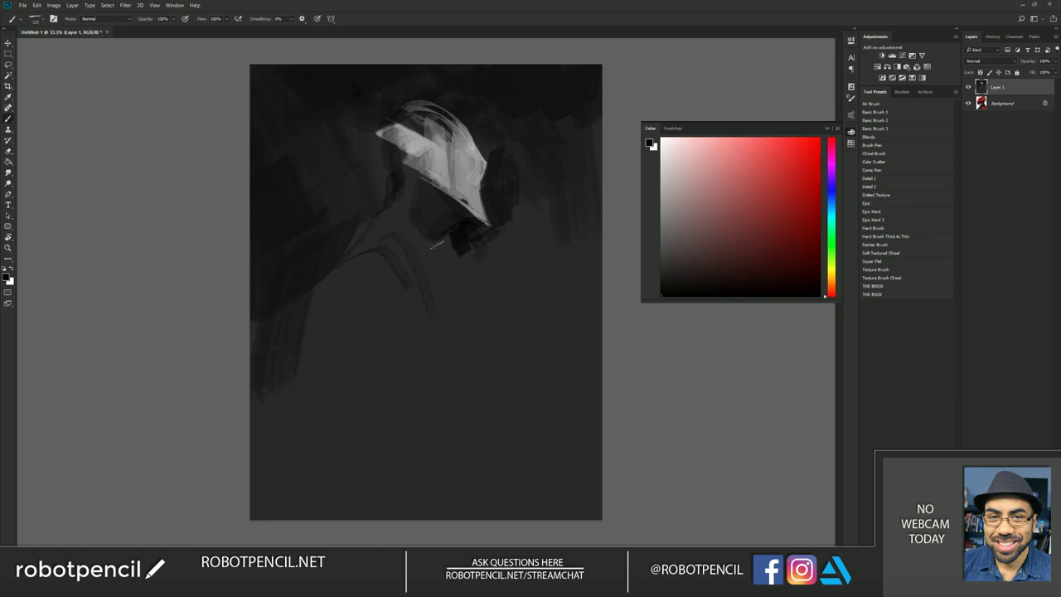
# - Cut a dark notch under the light side panel and a seam across the lower faceplate, and flip the canvas
pyautogui.keyDown('alt'); pyautogui.click(400, 214); pyautogui.keyUp('alt')
pyautogui.press('d')
pyautogui.moveTo(382, 140); pyautogui.dragTo(401, 154)
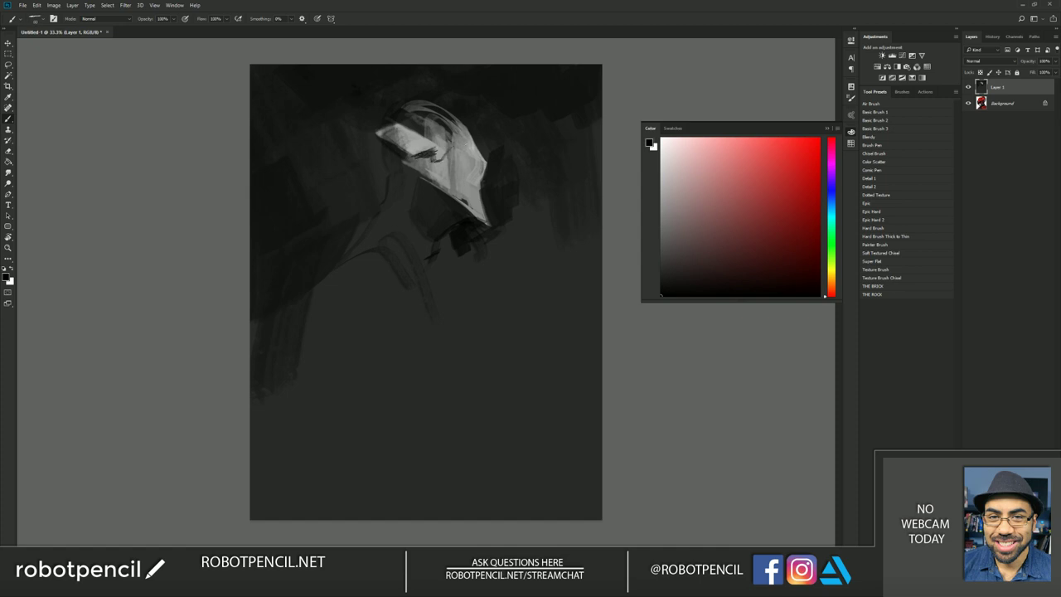
pyautogui.hotkey('ctrl', 'z')
pyautogui.hotkey('ctrl', 'shift', 'h')
# - Fill the crown of the helmet with sampled mid grey around the light side panel and flip the canvas back
pyautogui.keyDown('alt'); pyautogui.click(394, 162); pyautogui.keyUp('alt')
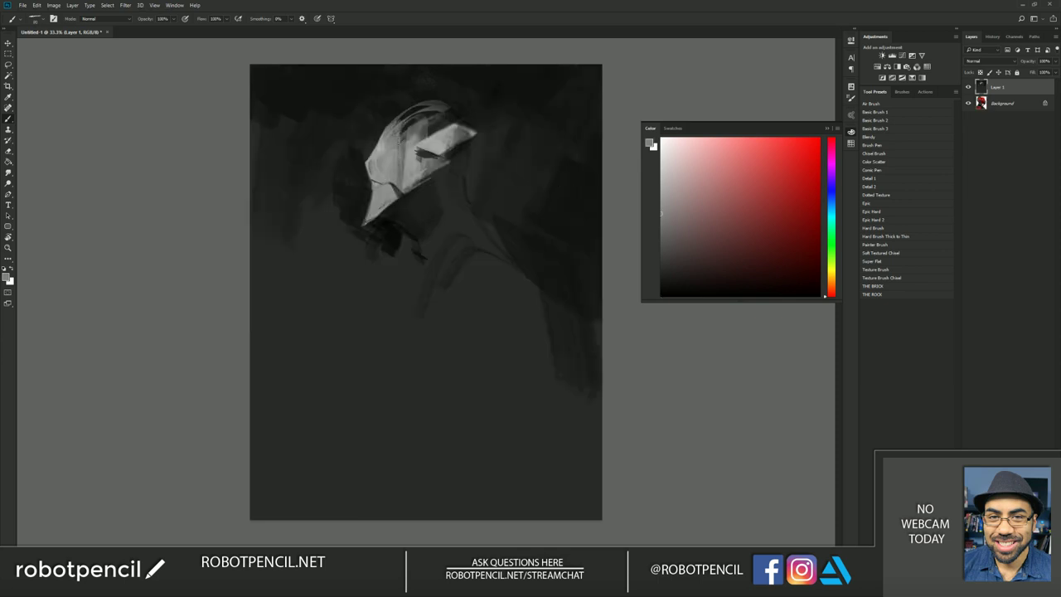
pyautogui.moveTo(399, 143)
pyautogui.mouseDown()
pyautogui.moveTo(428, 120)
pyautogui.moveTo(440, 128)
pyautogui.moveTo(417, 105)
pyautogui.moveTo(392, 116)
pyautogui.moveTo(406, 106)
pyautogui.moveTo(413, 118)
pyautogui.moveTo(401, 129)
pyautogui.moveTo(391, 109)
pyautogui.moveTo(453, 132)
pyautogui.moveTo(471, 169)
pyautogui.moveTo(470, 152)
pyautogui.moveTo(476, 179)
pyautogui.mouseUp()
pyautogui.hotkey('ctrl', 'f')
pyautogui.moveTo(451, 143); pyautogui.dragTo(434, 173)
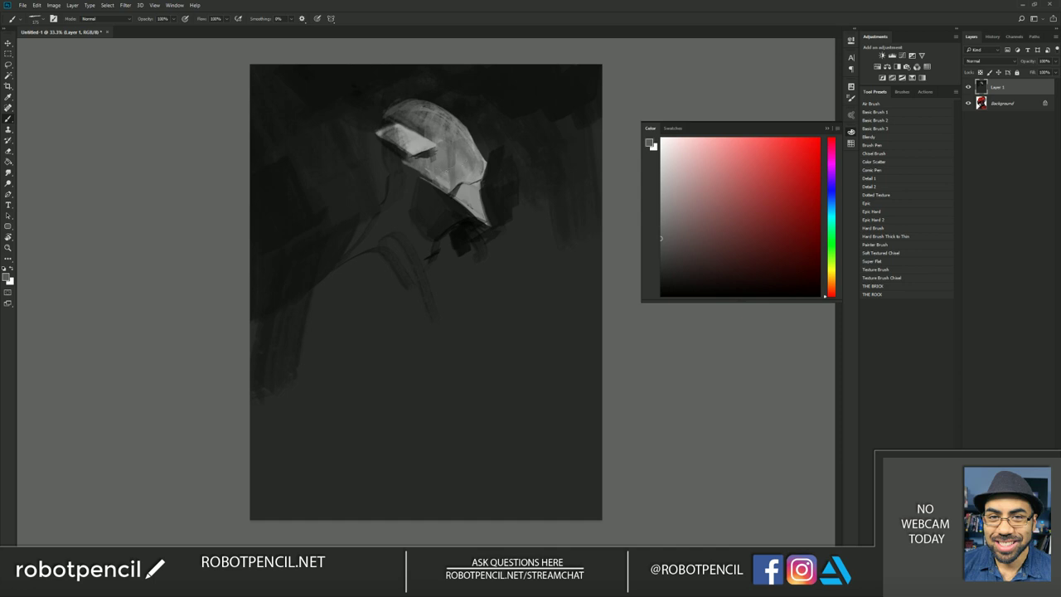
# - Block in the jaw, the side of the neck and the slope to the shoulder with mid-grey strokes
pyautogui.moveTo(439, 237); pyautogui.dragTo(421, 246)
pyautogui.moveTo(408, 186)
pyautogui.mouseDown()
pyautogui.moveTo(433, 214)
pyautogui.moveTo(429, 244)
pyautogui.moveTo(375, 196)
pyautogui.moveTo(392, 178)
pyautogui.moveTo(386, 150)
pyautogui.moveTo(392, 194)
pyautogui.moveTo(389, 184)
pyautogui.moveTo(357, 250)
pyautogui.mouseUp()
pyautogui.moveTo(389, 204)
pyautogui.mouseDown()
pyautogui.moveTo(368, 237)
pyautogui.moveTo(388, 239)
pyautogui.moveTo(386, 251)
pyautogui.mouseUp()
pyautogui.moveTo(386, 222); pyautogui.dragTo(358, 250)
pyautogui.moveTo(381, 230); pyautogui.dragTo(334, 275)
# - Paint the top of the shoulder with lighter grey strokes and flip the canvas
pyautogui.press('d')
pyautogui.press('x')
pyautogui.moveTo(337, 274)
pyautogui.mouseDown()
pyautogui.moveTo(373, 263)
pyautogui.moveTo(318, 301)
pyautogui.mouseUp()
pyautogui.keyDown('alt'); pyautogui.click(354, 256); pyautogui.keyUp('alt')
pyautogui.moveTo(381, 258)
pyautogui.mouseDown()
pyautogui.moveTo(346, 278)
pyautogui.moveTo(368, 277)
pyautogui.moveTo(381, 292)
pyautogui.mouseUp()
pyautogui.press('F2')
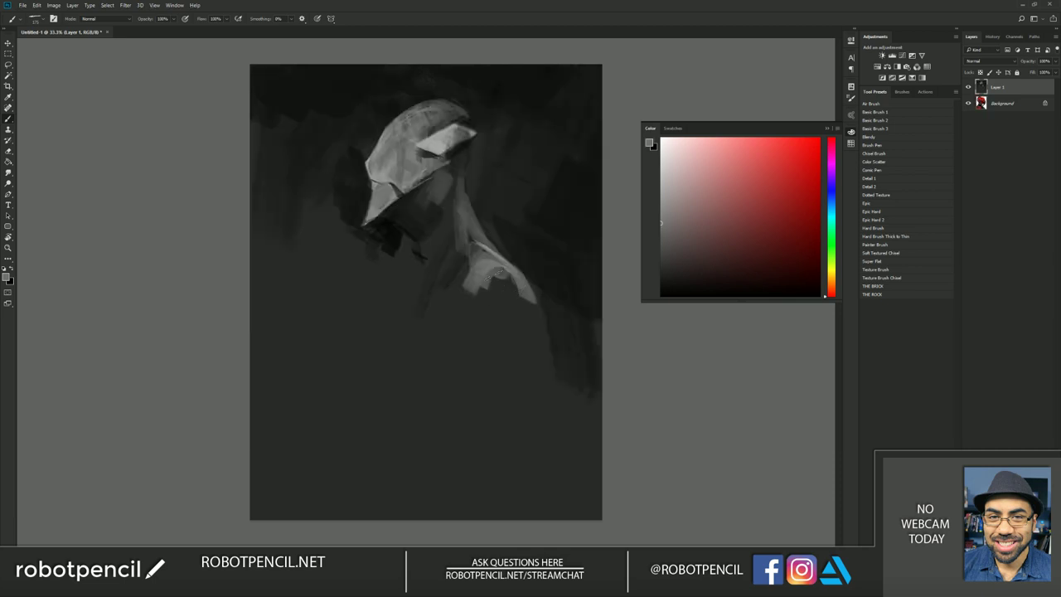
# - Fill in the gap on the underside of the shoulder shape with sampled grey
pyautogui.keyDown('alt'); pyautogui.click(494, 276); pyautogui.keyUp('alt')
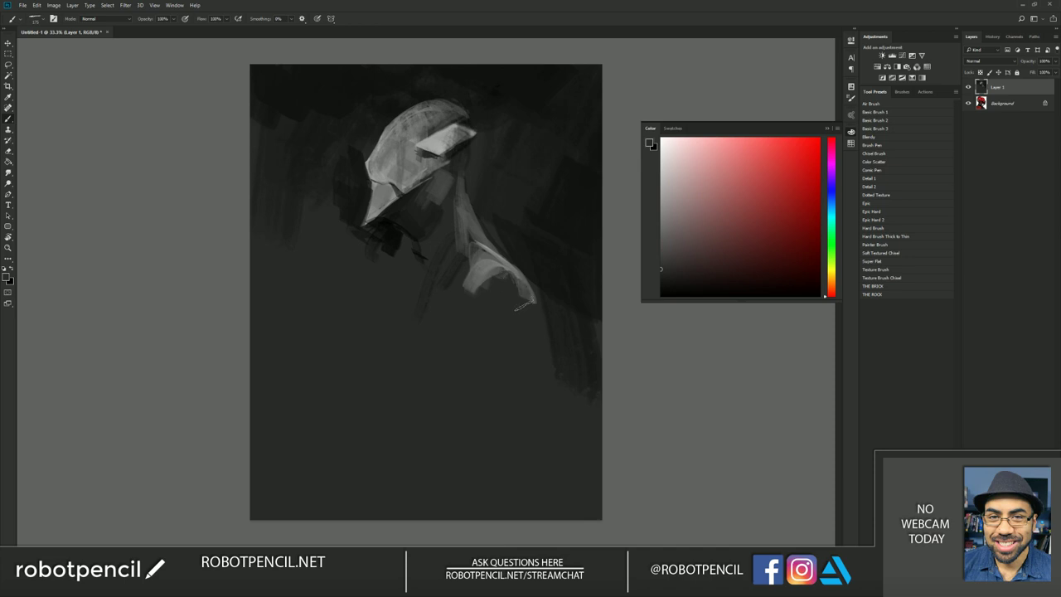
pyautogui.keyDown('alt'); pyautogui.click(491, 269); pyautogui.keyUp('alt')
pyautogui.moveTo(489, 286)
pyautogui.mouseDown()
pyautogui.moveTo(521, 287)
pyautogui.moveTo(525, 298)
pyautogui.moveTo(475, 303)
pyautogui.mouseUp()
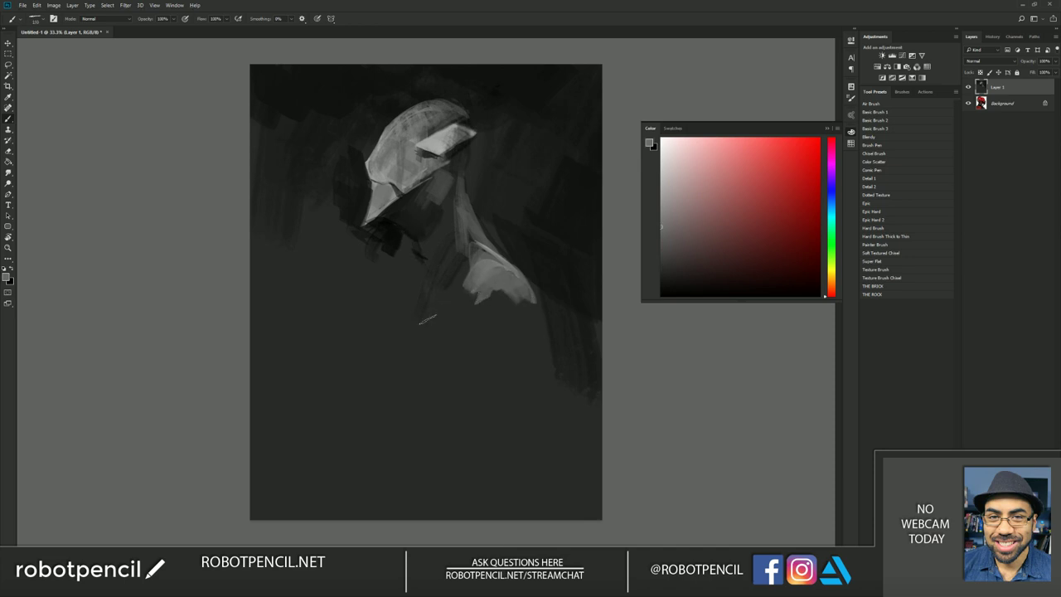
# - Paint a thick black tube hanging down from the chin and flip the canvas back
pyautogui.press('d')
pyautogui.moveTo(398, 235)
pyautogui.mouseDown()
pyautogui.moveTo(395, 286)
pyautogui.moveTo(396, 277)
pyautogui.moveTo(384, 286)
pyautogui.moveTo(384, 322)
pyautogui.mouseUp()
pyautogui.hotkey('ctrl', 'f')
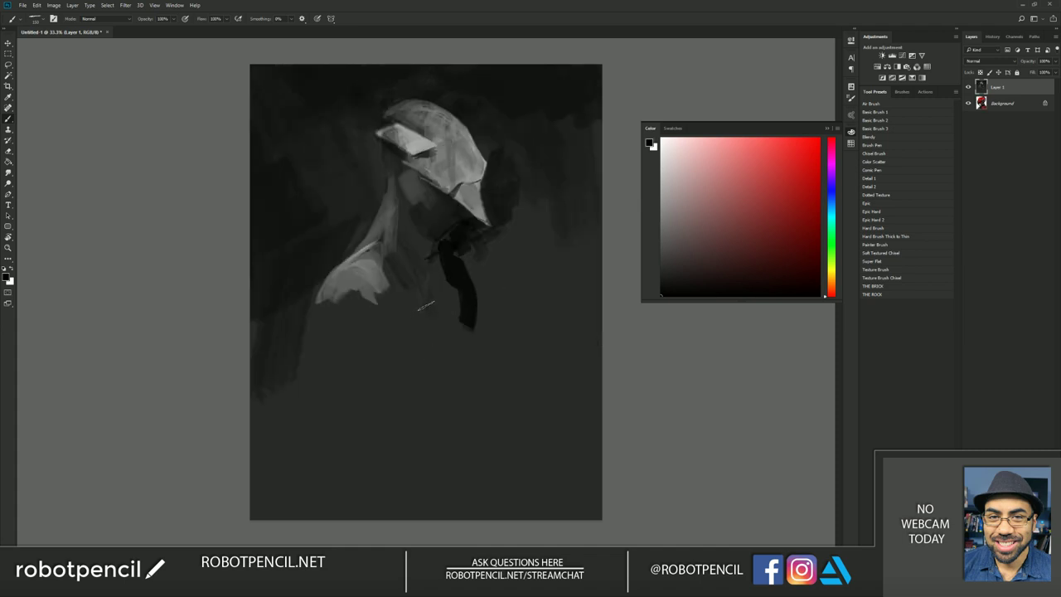
# - Extend the shoulder into the upper arm with broad strokes of sampled mid-greys
pyautogui.keyDown('alt'); pyautogui.click(352, 303); pyautogui.keyUp('alt')
pyautogui.moveTo(337, 305)
pyautogui.mouseDown()
pyautogui.moveTo(371, 302)
pyautogui.moveTo(363, 289)
pyautogui.moveTo(323, 343)
pyautogui.moveTo(335, 333)
pyautogui.moveTo(345, 342)
pyautogui.mouseUp()
pyautogui.keyDown('alt'); pyautogui.click(345, 289); pyautogui.keyUp('alt')
pyautogui.moveTo(367, 296)
pyautogui.mouseDown()
pyautogui.moveTo(335, 304)
pyautogui.moveTo(338, 353)
pyautogui.mouseUp()
# - Sketch the arm, waist and front of the torso with loose black lines running down the lower canvas
pyautogui.press('d')
pyautogui.moveTo(319, 307)
pyautogui.mouseDown()
pyautogui.moveTo(326, 356)
pyautogui.moveTo(311, 361)
pyautogui.moveTo(277, 492)
pyautogui.mouseUp()
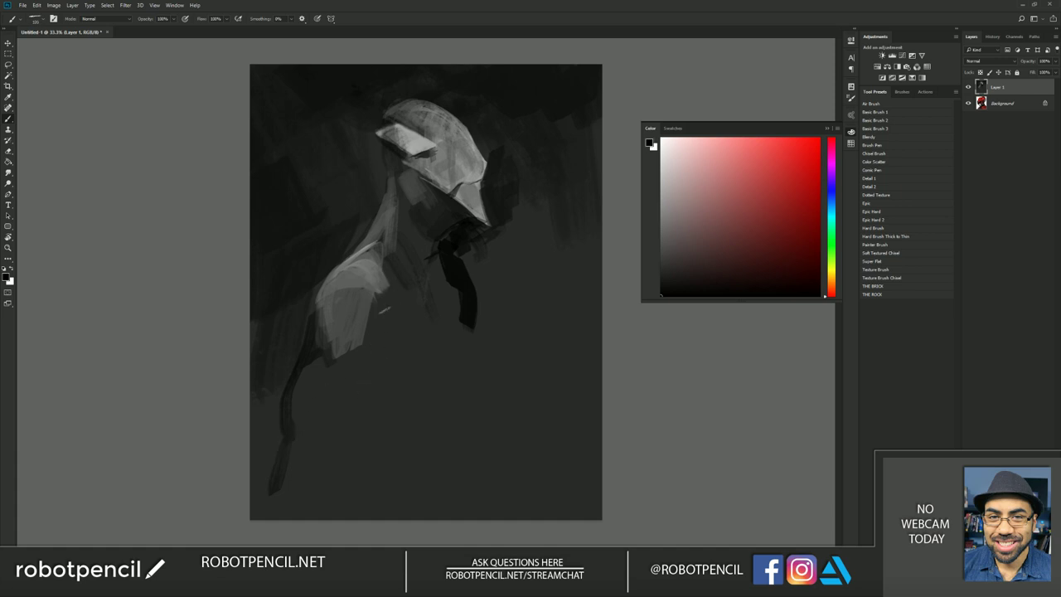
pyautogui.moveTo(343, 396); pyautogui.dragTo(312, 453)
pyautogui.moveTo(368, 355)
pyautogui.mouseDown()
pyautogui.moveTo(341, 396)
pyautogui.moveTo(397, 477)
pyautogui.mouseUp()
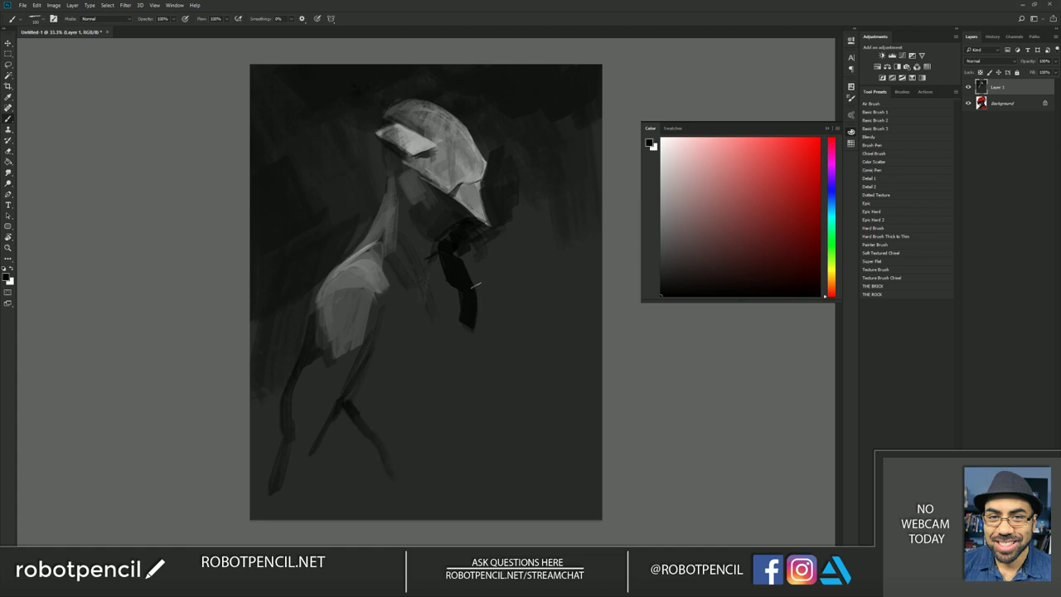
pyautogui.moveTo(461, 322); pyautogui.dragTo(466, 354)
pyautogui.moveTo(479, 401); pyautogui.dragTo(479, 474)
# - Smooth the crown of the helmet with sampled greys and flip the canvas horizontally
pyautogui.keyDown('alt'); pyautogui.click(400, 127); pyautogui.keyUp('alt')
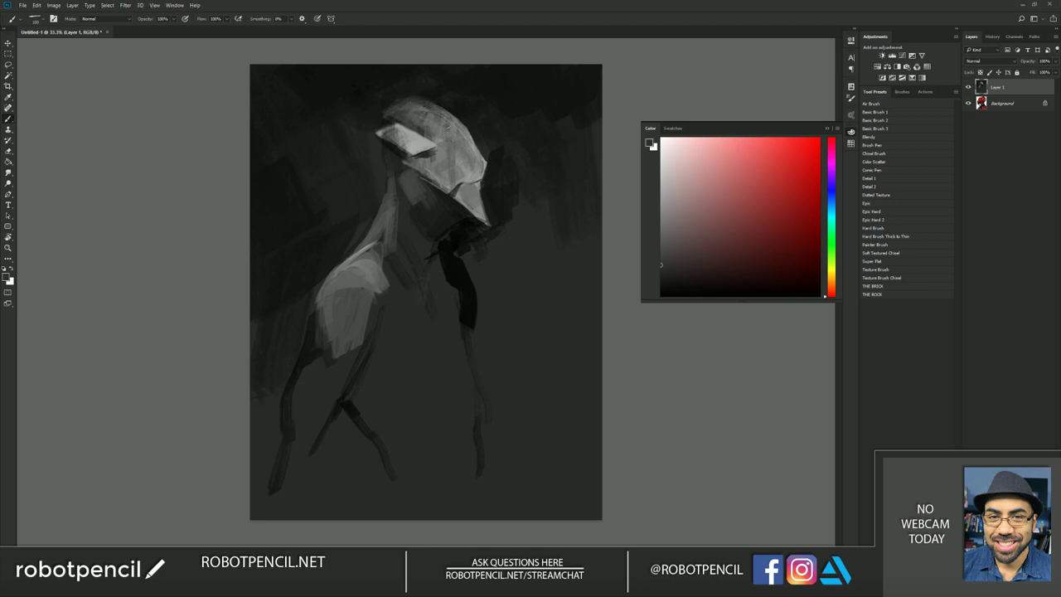
pyautogui.moveTo(413, 107)
pyautogui.mouseDown()
pyautogui.moveTo(448, 112)
pyautogui.moveTo(474, 137)
pyautogui.moveTo(439, 109)
pyautogui.moveTo(448, 99)
pyautogui.mouseUp()
pyautogui.keyDown('alt'); pyautogui.click(455, 133); pyautogui.keyUp('alt')
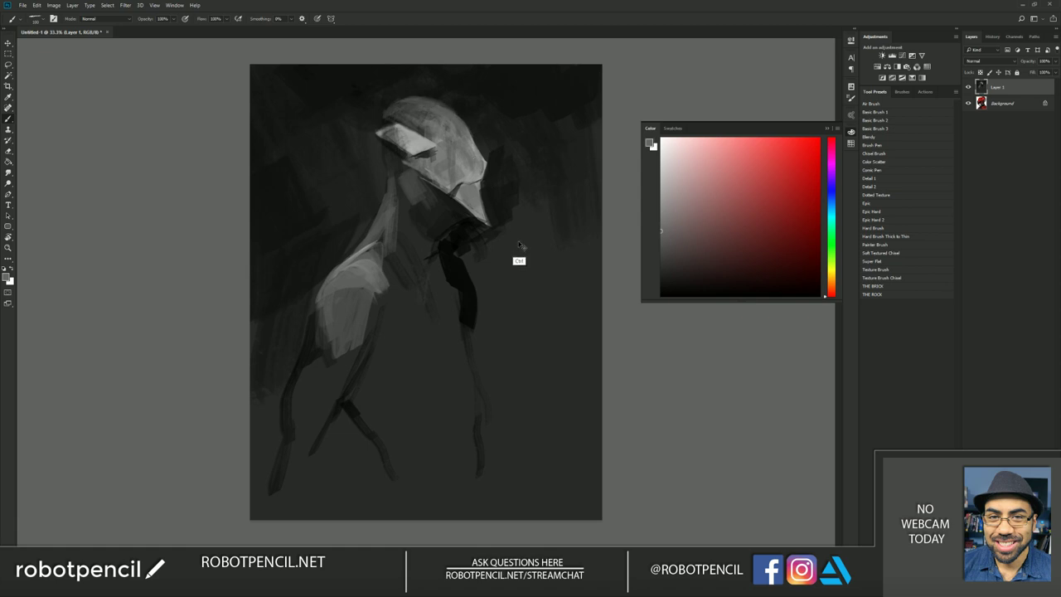
pyautogui.hotkey('ctrl', 'h')
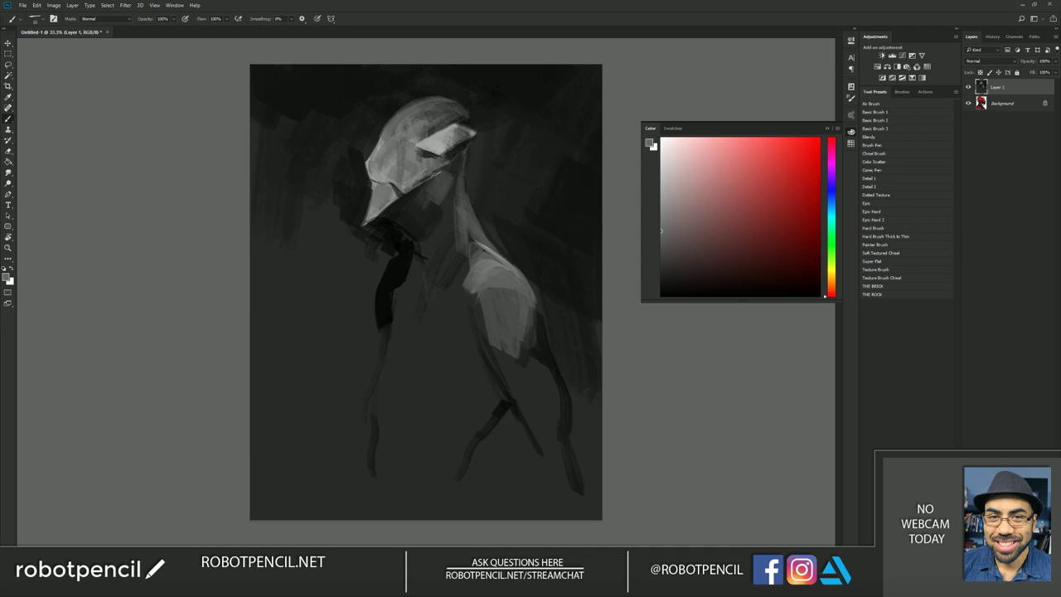
# - Repaint the helmet's side and crown around the eye opening with sampled light greys
pyautogui.moveTo(423, 181)
pyautogui.mouseDown()
pyautogui.moveTo(454, 158)
pyautogui.moveTo(418, 182)
pyautogui.moveTo(404, 146)
pyautogui.moveTo(420, 161)
pyautogui.mouseUp()
pyautogui.keyDown('alt'); pyautogui.click(393, 169); pyautogui.keyUp('alt')
pyautogui.moveTo(402, 155)
pyautogui.mouseDown()
pyautogui.moveTo(434, 134)
pyautogui.moveTo(392, 134)
pyautogui.moveTo(434, 139)
pyautogui.moveTo(405, 142)
pyautogui.moveTo(415, 152)
pyautogui.moveTo(405, 168)
pyautogui.moveTo(382, 133)
pyautogui.moveTo(426, 113)
pyautogui.mouseUp()
pyautogui.keyDown('alt'); pyautogui.click(425, 147); pyautogui.keyUp('alt')
pyautogui.keyDown('alt'); pyautogui.click(403, 169); pyautogui.keyUp('alt')
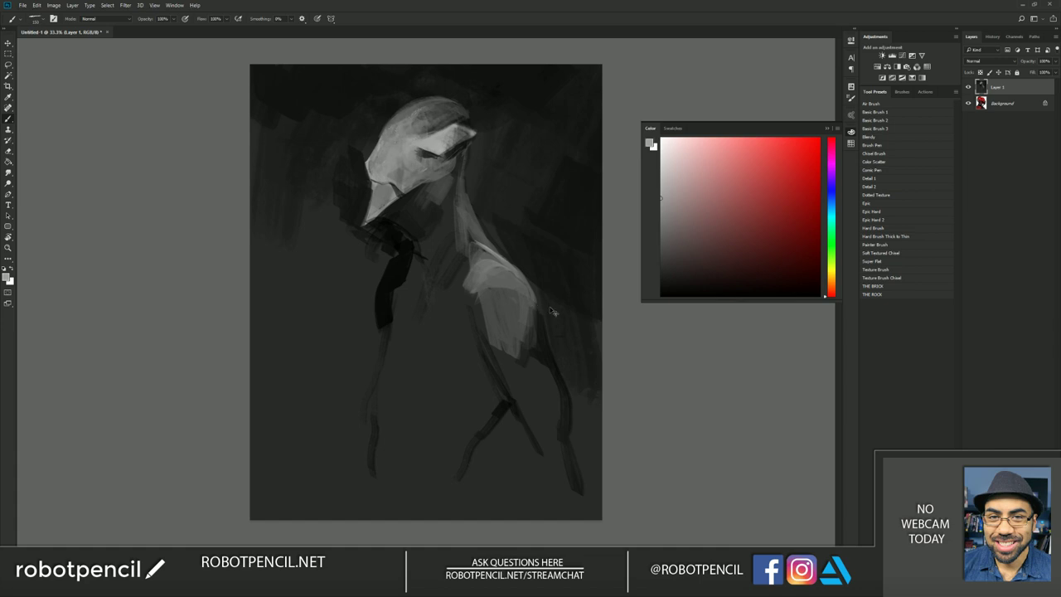
# - Darken the area under the helmet's lower edge with black, flipping the canvas to check the silhouette
pyautogui.hotkey('ctrl', 'f')
pyautogui.press('d')
pyautogui.hotkey('ctrl', 'f')
pyautogui.moveTo(414, 192); pyautogui.dragTo(399, 199)
pyautogui.hotkey('ctrl', 'f')
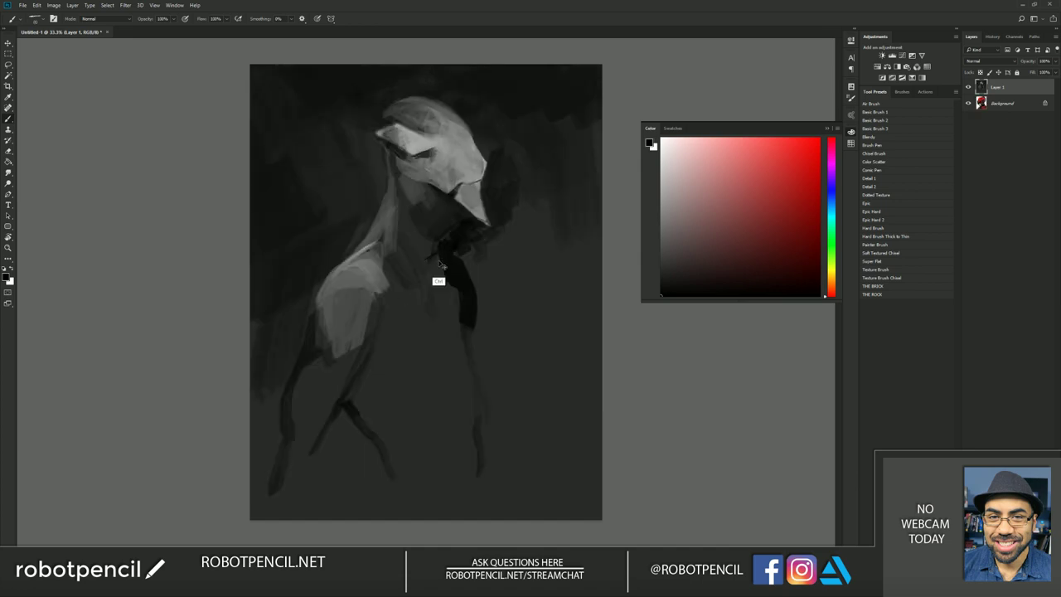
pyautogui.press('h')
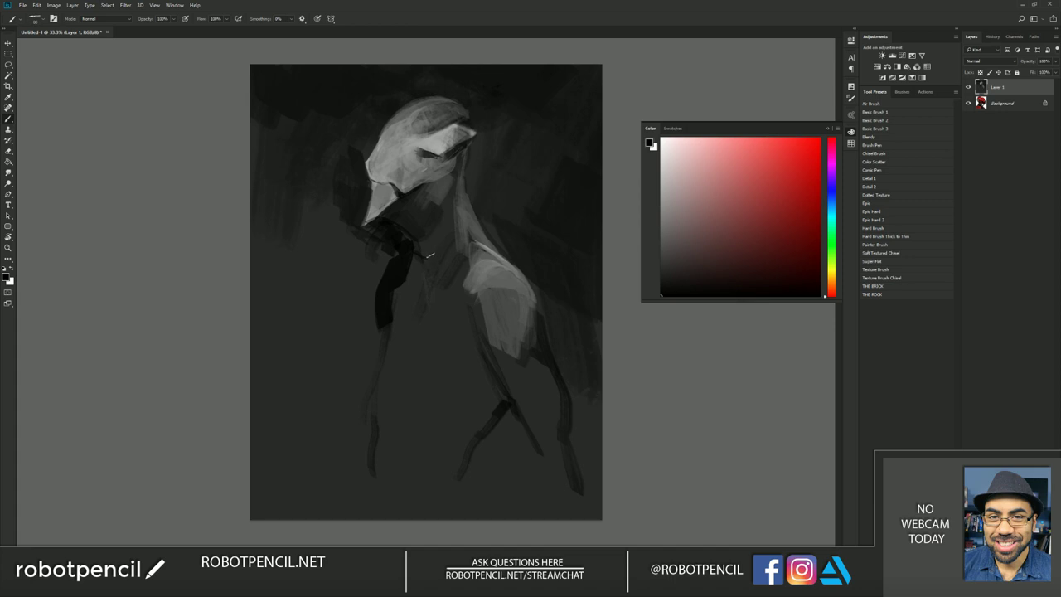
# - Shade the top of the helmet with a sampled grey and check it with the canvas flipped
pyautogui.keyDown('alt'); pyautogui.click(389, 155); pyautogui.keyUp('alt')
pyautogui.moveTo(423, 106); pyautogui.dragTo(443, 112)
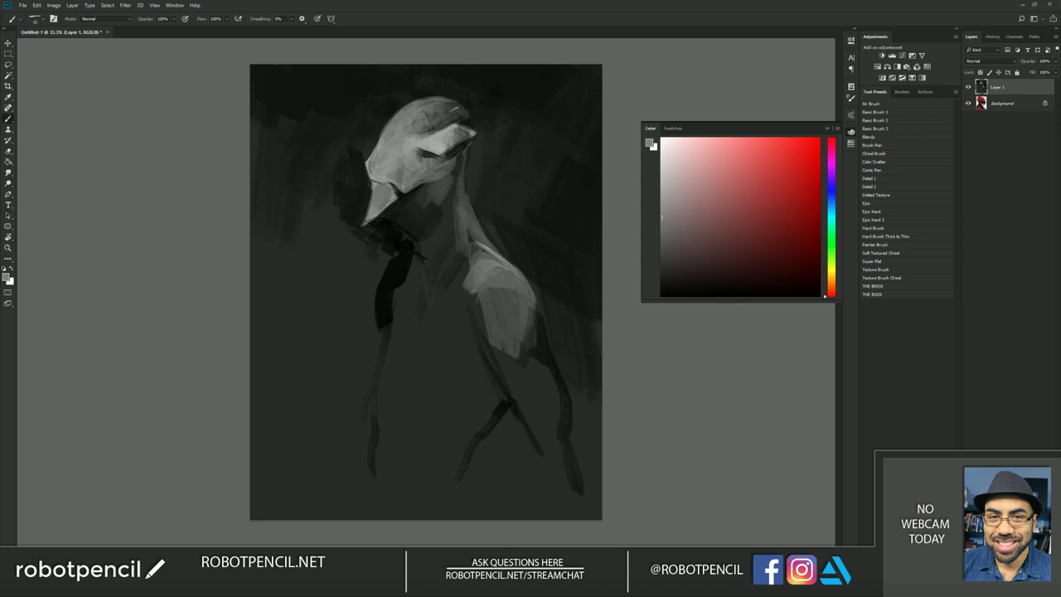
pyautogui.hotkey('ctrl', 'f')
pyautogui.press('h')
# - Carve a narrow dark eye slit along the side of the helmet with black and sampled grey
pyautogui.press('d')
pyautogui.moveTo(405, 162)
pyautogui.mouseDown()
pyautogui.moveTo(421, 139)
pyautogui.moveTo(446, 151)
pyautogui.moveTo(410, 152)
pyautogui.moveTo(394, 168)
pyautogui.moveTo(464, 144)
pyautogui.mouseUp()
pyautogui.keyDown('alt'); pyautogui.click(421, 139); pyautogui.keyUp('alt')
pyautogui.press('d')
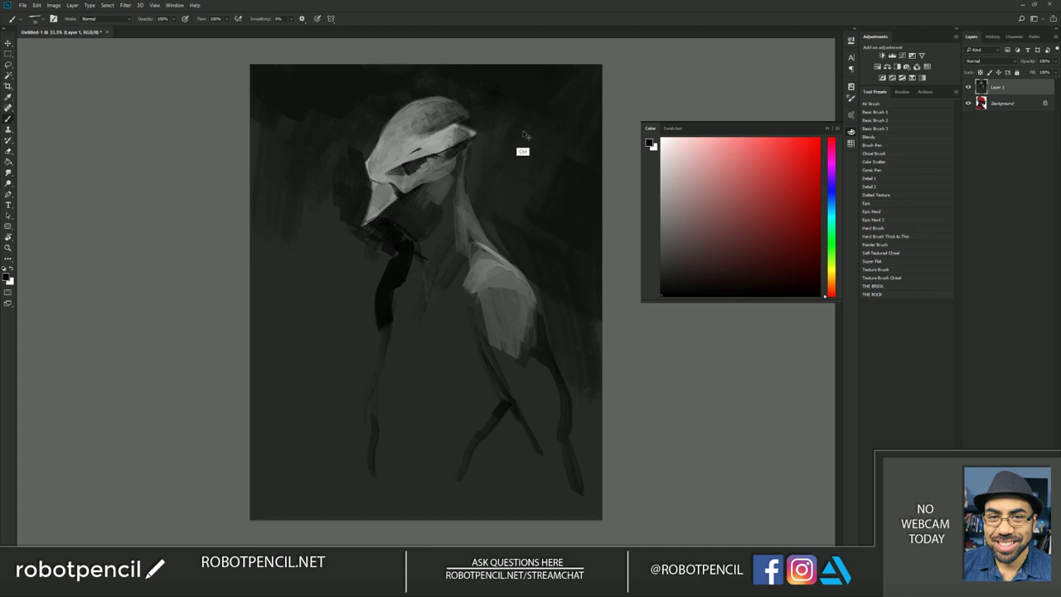
pyautogui.hotkey('ctrl', 'f')
pyautogui.hotkey('ctrl', 'f')
# - Paint a long light-grey spike off the back of the helmet, highlight the front of the mask and flip the canvas
pyautogui.keyDown('alt'); pyautogui.click(442, 166); pyautogui.keyUp('alt')
pyautogui.moveTo(474, 126)
pyautogui.mouseDown()
pyautogui.moveTo(446, 145)
pyautogui.moveTo(510, 114)
pyautogui.mouseUp()
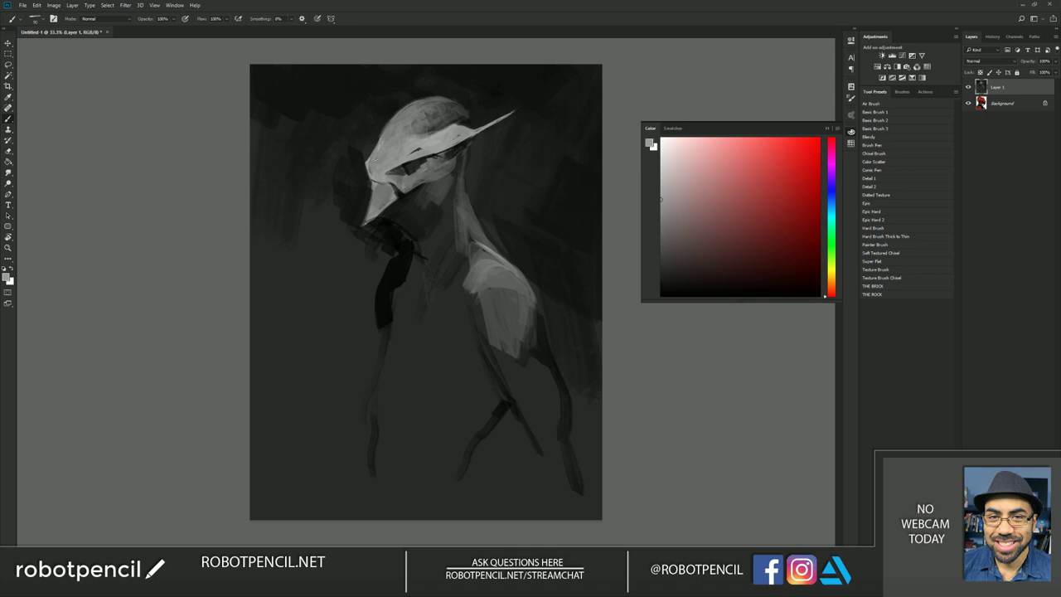
pyautogui.press('d')
pyautogui.press('x')
pyautogui.moveTo(370, 161); pyautogui.dragTo(373, 180)
pyautogui.keyDown('alt'); pyautogui.click(373, 177); pyautogui.keyUp('alt')
pyautogui.hotkey('ctrl', 'shift', 'h')
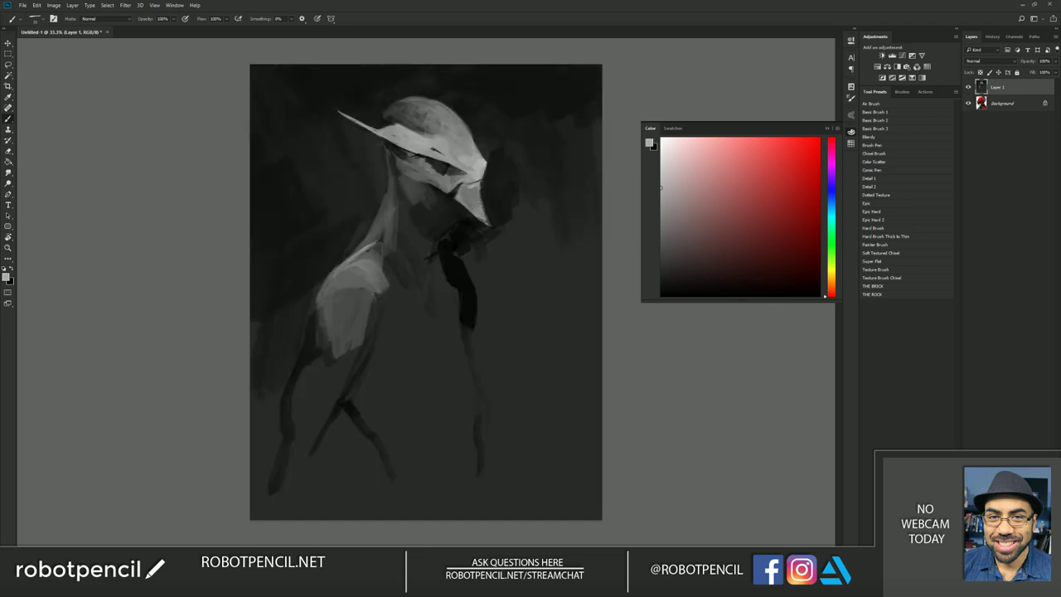
# - Paint the neck and its slope into the shoulder with sampled greys, enlarging the brush for broader strokes
pyautogui.moveTo(391, 154)
pyautogui.mouseDown()
pyautogui.moveTo(408, 220)
pyautogui.moveTo(398, 264)
pyautogui.mouseUp()
pyautogui.keyDown('alt'); pyautogui.click(410, 199); pyautogui.keyUp('alt')
pyautogui.press(']')
pyautogui.press(']')
pyautogui.press(']')
pyautogui.press(']')
pyautogui.press(']')
pyautogui.press(']')
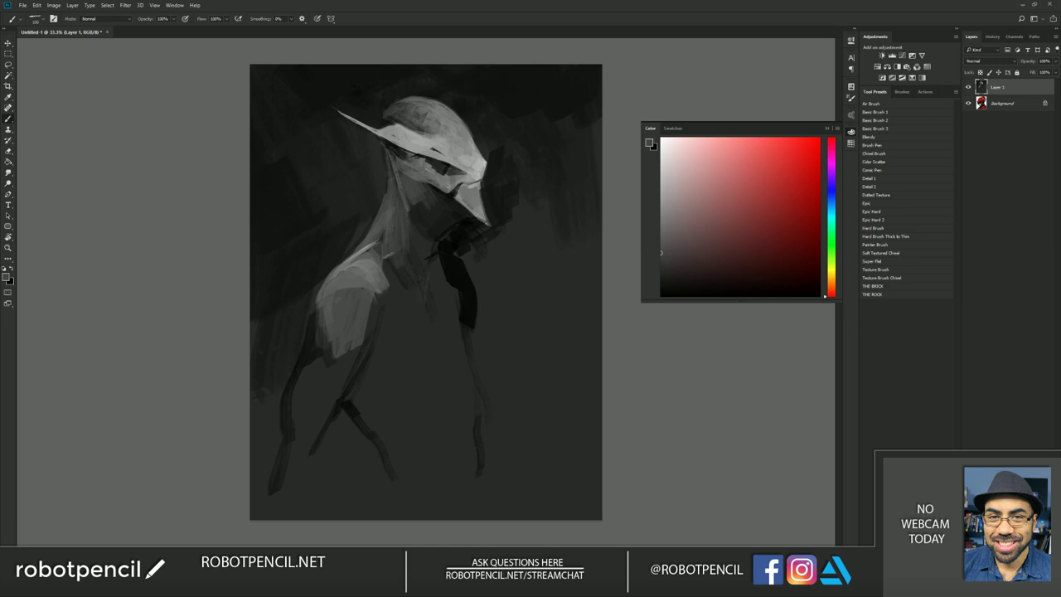
pyautogui.keyDown('alt'); pyautogui.click(359, 255); pyautogui.keyUp('alt')
pyautogui.keyDown('alt'); pyautogui.click(359, 253); pyautogui.keyUp('alt')
pyautogui.moveTo(371, 229)
pyautogui.mouseDown()
pyautogui.moveTo(350, 249)
pyautogui.moveTo(383, 205)
pyautogui.moveTo(377, 261)
pyautogui.mouseUp()
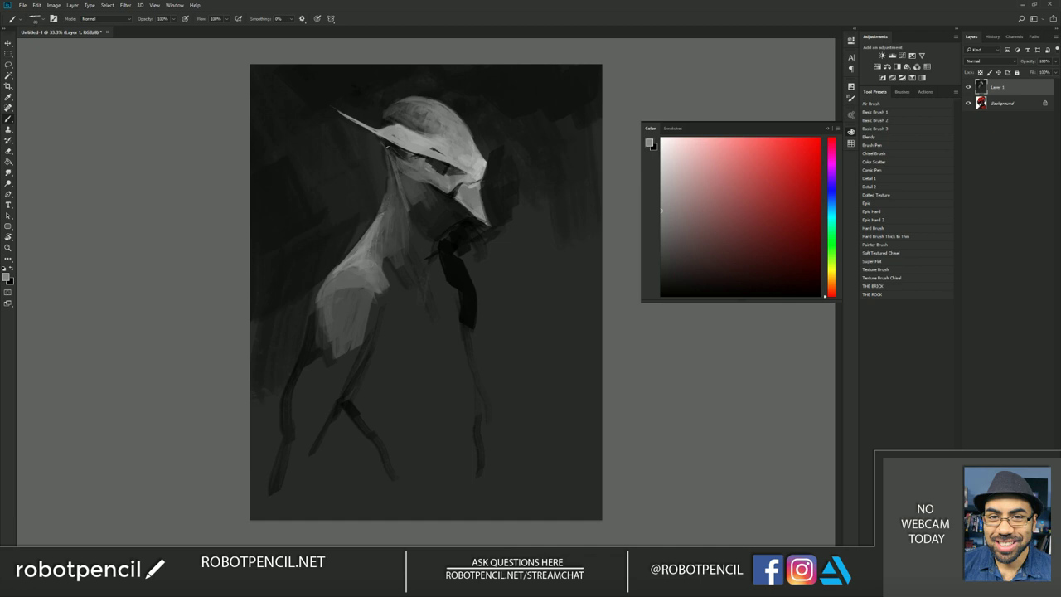
# - Block in a soft dark shadow in front of the hanging tube using a much larger black brush
pyautogui.press('d')
pyautogui.press(']')
pyautogui.press(']')
pyautogui.press(']')
pyautogui.press(']')
pyautogui.press(']')
pyautogui.press(']')
pyautogui.press(']')
pyautogui.press(']')
pyautogui.press(']')
pyautogui.press(']')
pyautogui.moveTo(469, 285)
pyautogui.mouseDown()
pyautogui.moveTo(479, 241)
pyautogui.moveTo(497, 319)
pyautogui.mouseUp()
pyautogui.press(']')
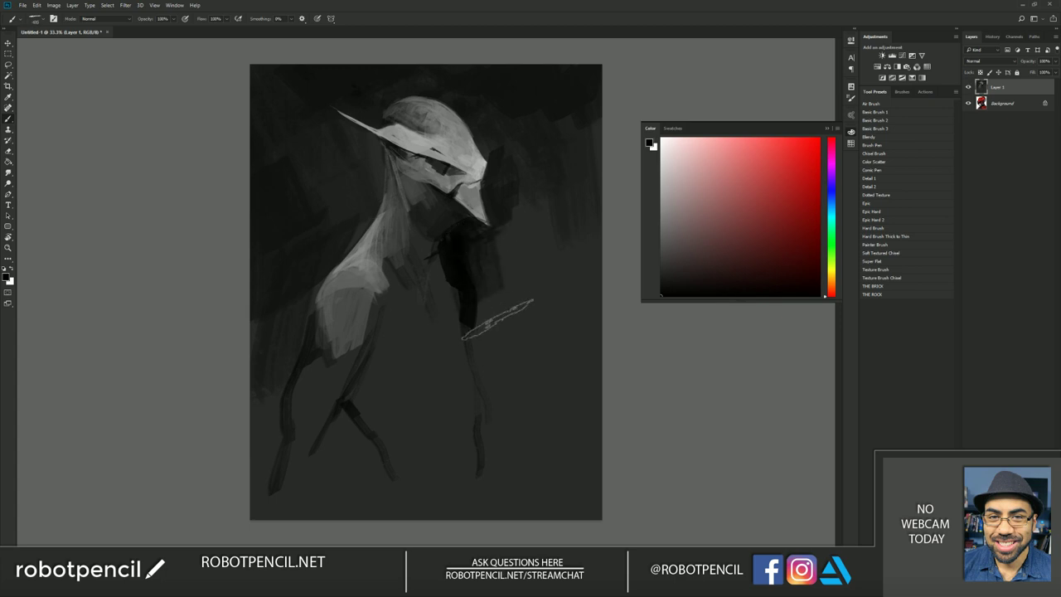
pyautogui.moveTo(504, 234)
pyautogui.mouseDown()
pyautogui.moveTo(538, 277)
pyautogui.moveTo(485, 339)
pyautogui.moveTo(497, 388)
pyautogui.mouseUp()
# - Draw a long thin black shape slanting from the end of the tube toward the canvas bottom with a smaller brush
pyautogui.press('[')
pyautogui.press('[')
pyautogui.press('[')
pyautogui.press('[')
pyautogui.press('[')
pyautogui.press('[')
pyautogui.press('[')
pyautogui.press('[')
pyautogui.press('[')
pyautogui.press('[')
pyautogui.press('[')
pyautogui.press('[')
pyautogui.moveTo(469, 312)
pyautogui.mouseDown()
pyautogui.moveTo(488, 392)
pyautogui.moveTo(469, 314)
pyautogui.moveTo(511, 432)
pyautogui.mouseUp()
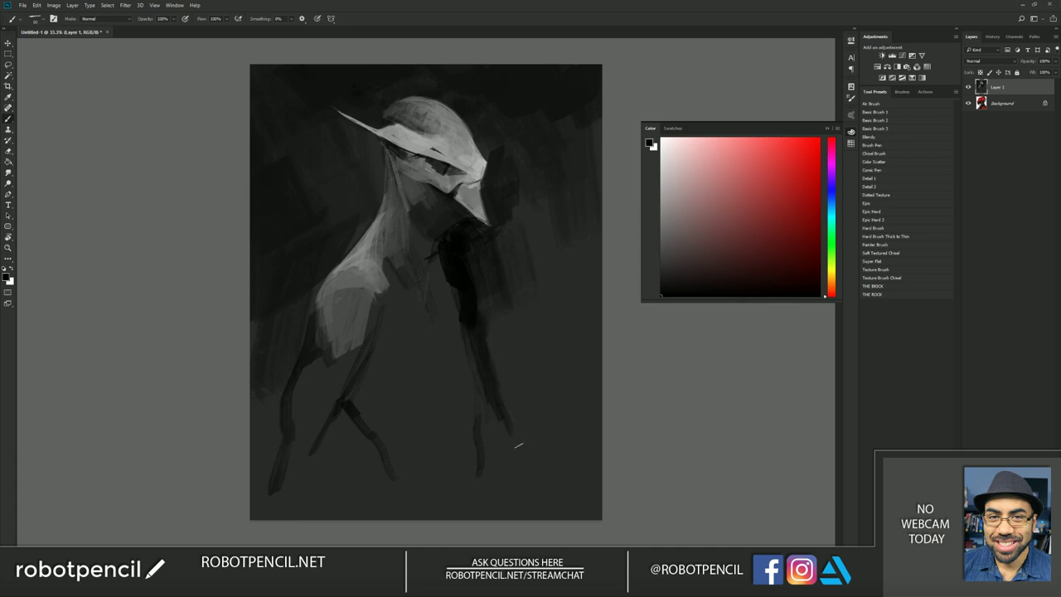
pyautogui.moveTo(535, 495); pyautogui.dragTo(515, 453)
# - Fill the arm between its outlines and extend the forearm to the canvas bottom with sampled dark grey
pyautogui.keyDown('alt'); pyautogui.click(315, 373); pyautogui.keyUp('alt')
pyautogui.keyDown('alt'); pyautogui.click(288, 405); pyautogui.keyUp('alt')
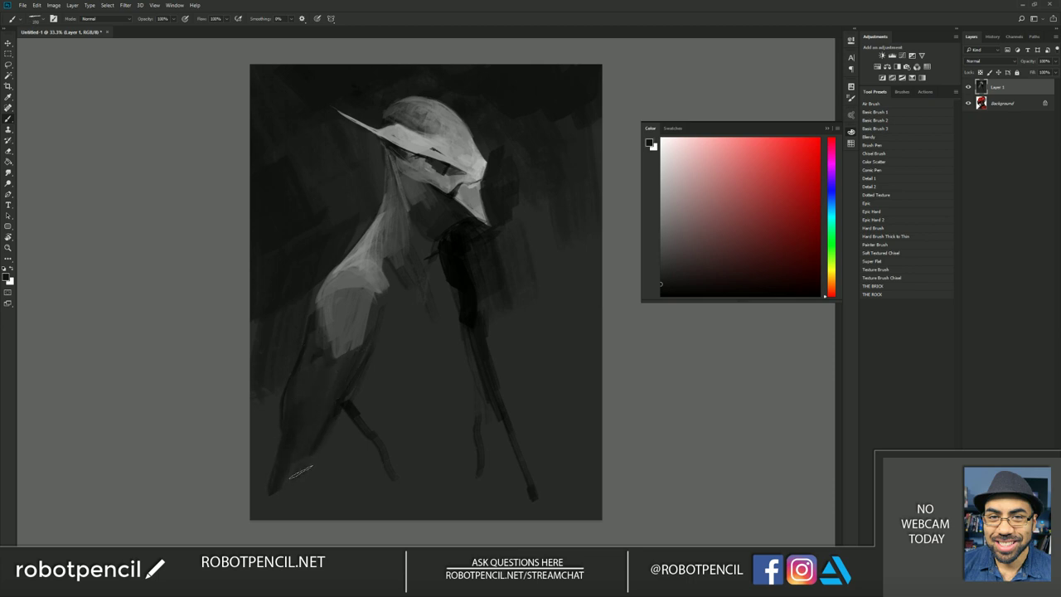
pyautogui.moveTo(308, 466)
pyautogui.mouseDown()
pyautogui.moveTo(292, 513)
pyautogui.moveTo(284, 494)
pyautogui.moveTo(281, 507)
pyautogui.moveTo(314, 514)
pyautogui.mouseUp()
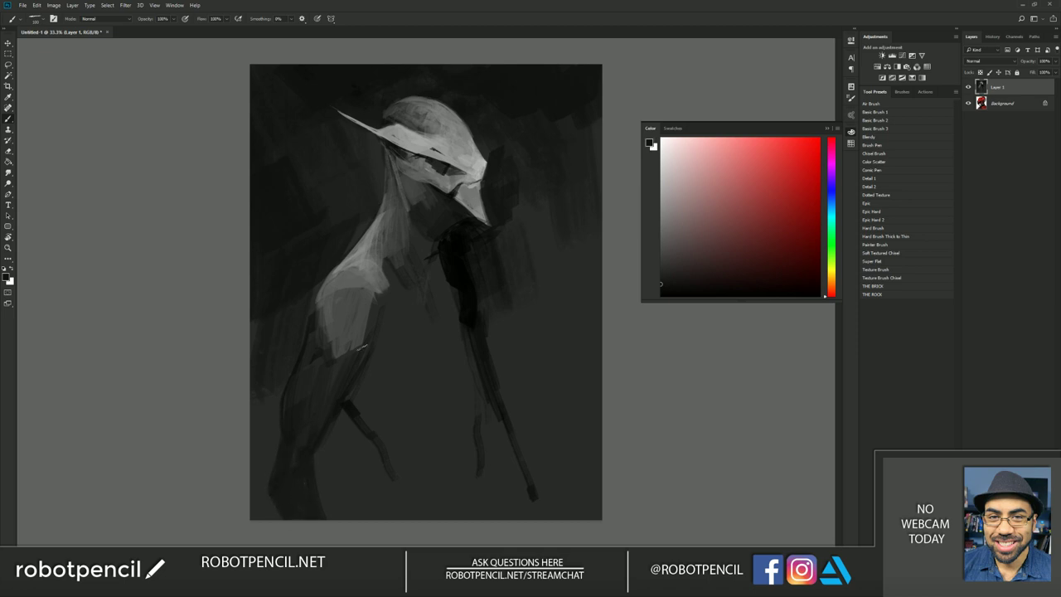
# - Paint the chest contour beside the shoulder and a dark strip down the torso, and flip the canvas
pyautogui.moveTo(377, 333)
pyautogui.mouseDown()
pyautogui.moveTo(410, 290)
pyautogui.moveTo(423, 300)
pyautogui.mouseUp()
pyautogui.moveTo(415, 263)
pyautogui.mouseDown()
pyautogui.moveTo(404, 315)
pyautogui.moveTo(446, 286)
pyautogui.moveTo(416, 219)
pyautogui.moveTo(417, 285)
pyautogui.moveTo(445, 369)
pyautogui.moveTo(437, 429)
pyautogui.mouseUp()
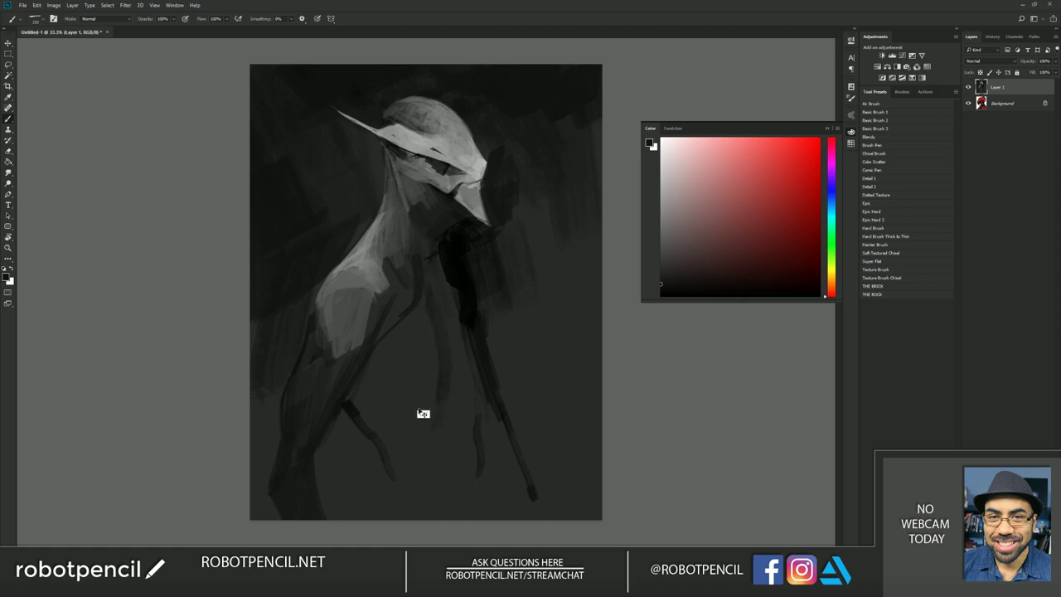
pyautogui.hotkey('ctrl', 'shift', 'h')
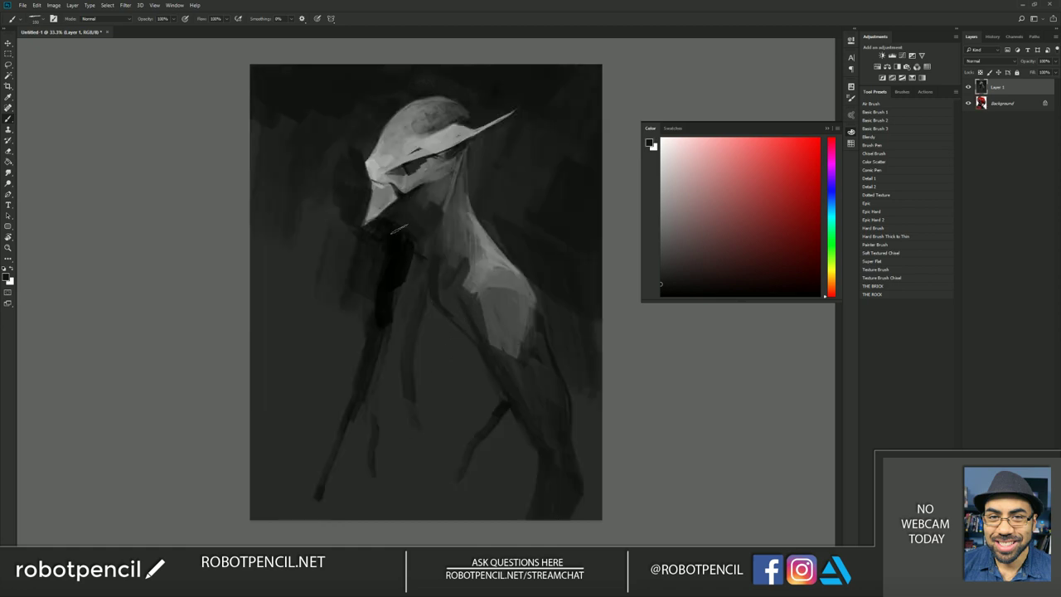
# - Build up a large black ragged mass hanging below the chin and flip the canvas back
pyautogui.keyDown('alt'); pyautogui.click(388, 265); pyautogui.keyUp('alt')
pyautogui.moveTo(377, 261); pyautogui.dragTo(374, 305)
pyautogui.press(']')
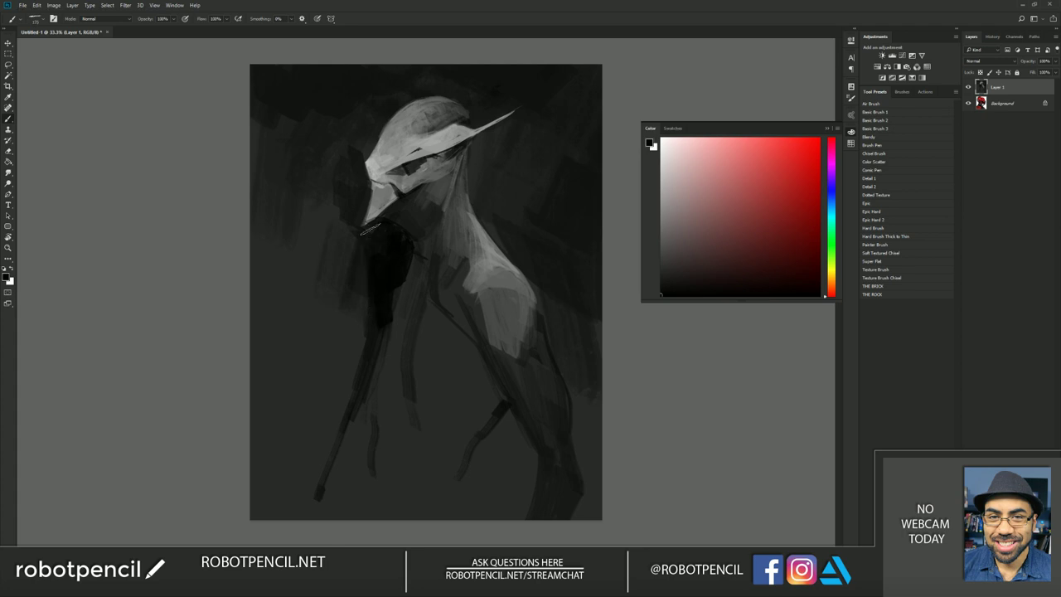
pyautogui.moveTo(370, 231)
pyautogui.mouseDown()
pyautogui.moveTo(360, 267)
pyautogui.moveTo(352, 218)
pyautogui.moveTo(346, 273)
pyautogui.moveTo(338, 237)
pyautogui.moveTo(358, 305)
pyautogui.moveTo(346, 327)
pyautogui.moveTo(352, 355)
pyautogui.mouseUp()
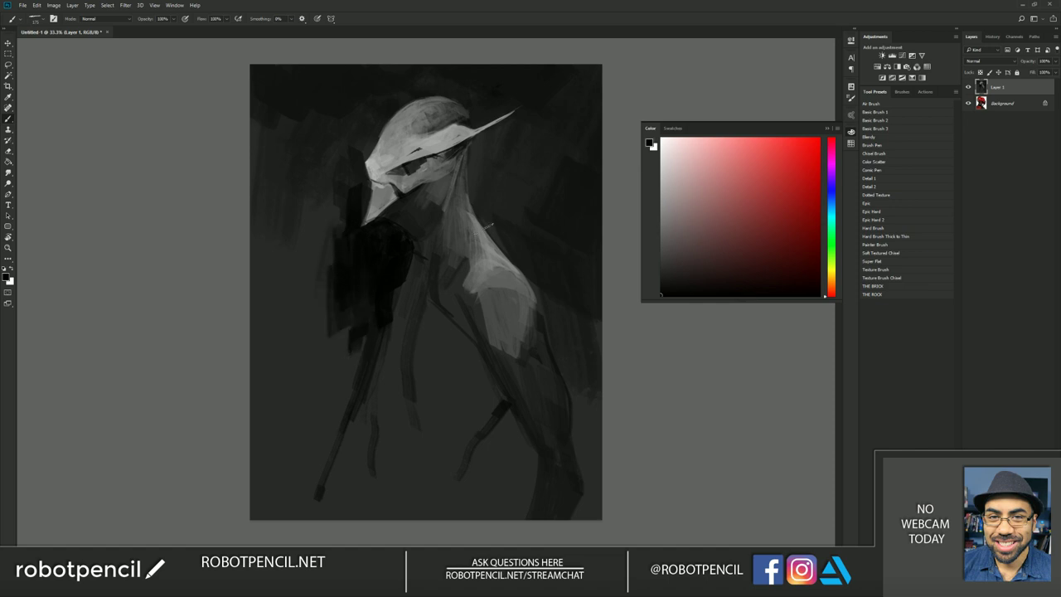
pyautogui.hotkey('ctrl', 'shift', 'h')
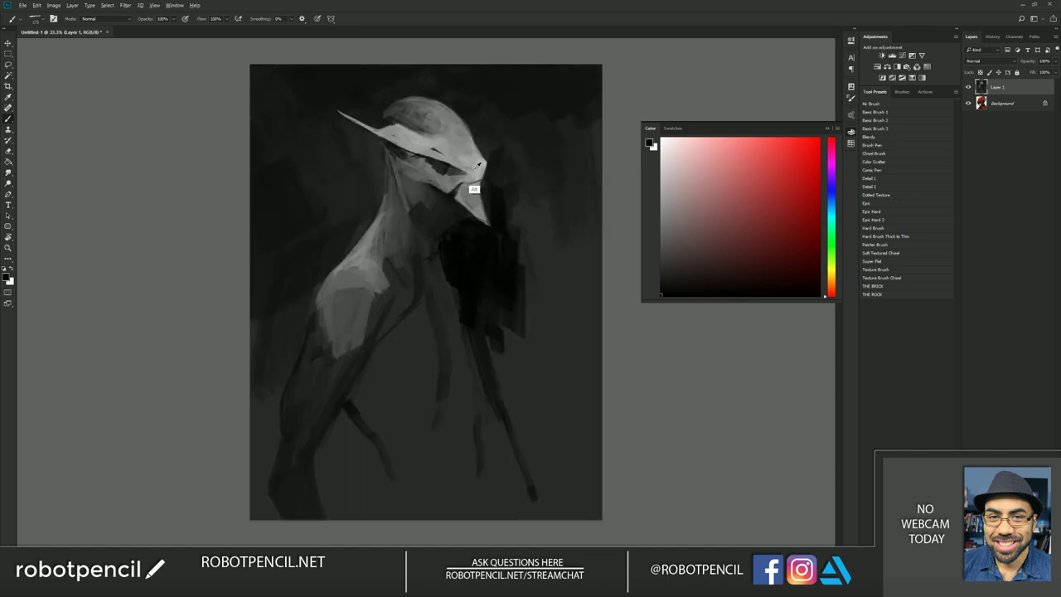
# - Refine the planes on the side of the helmet above the eye slit with sampled light and mid-greys
pyautogui.keyDown('alt'); pyautogui.click(478, 165); pyautogui.keyUp('alt')
pyautogui.moveTo(436, 150)
pyautogui.mouseDown()
pyautogui.moveTo(424, 131)
pyautogui.moveTo(447, 127)
pyautogui.moveTo(455, 139)
pyautogui.mouseUp()
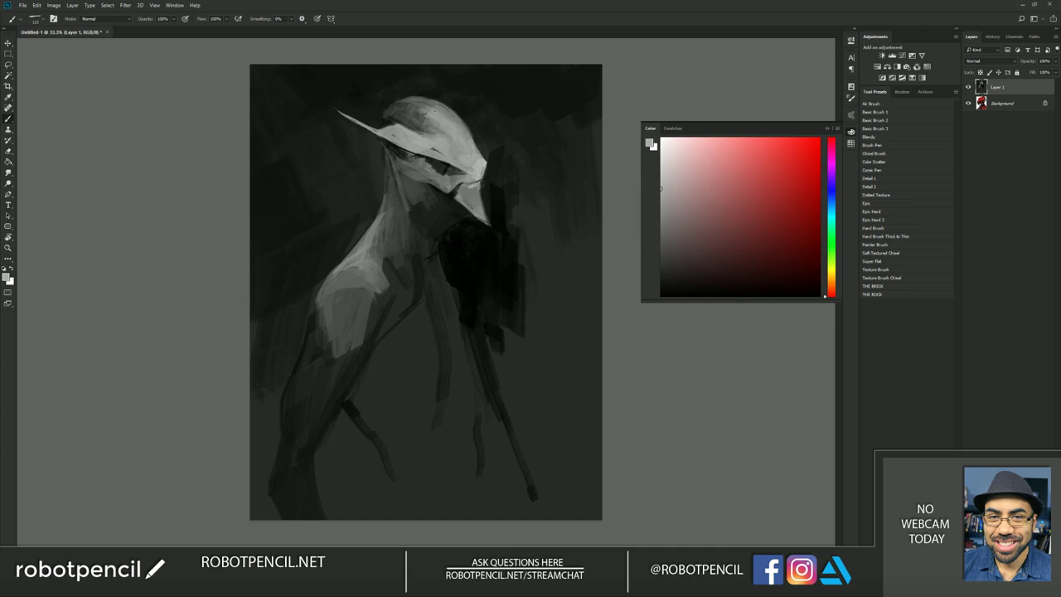
pyautogui.keyDown('alt'); pyautogui.click(416, 144); pyautogui.keyUp('alt')
pyautogui.moveTo(425, 120)
pyautogui.mouseDown()
pyautogui.moveTo(416, 113)
pyautogui.moveTo(469, 130)
pyautogui.moveTo(436, 134)
pyautogui.moveTo(475, 155)
pyautogui.mouseUp()
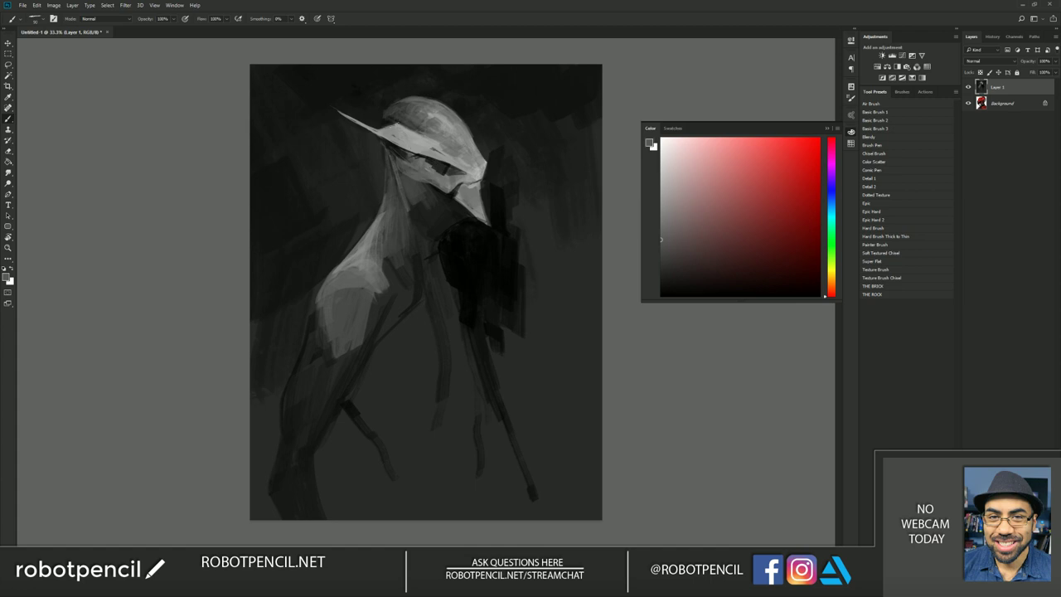
# - Sharpen the helmet details around the brow with black and sampled grey accents, flipping the canvas to check
pyautogui.press('d')
pyautogui.moveTo(394, 124); pyautogui.dragTo(382, 127)
pyautogui.hotkey('ctrl', 'f')
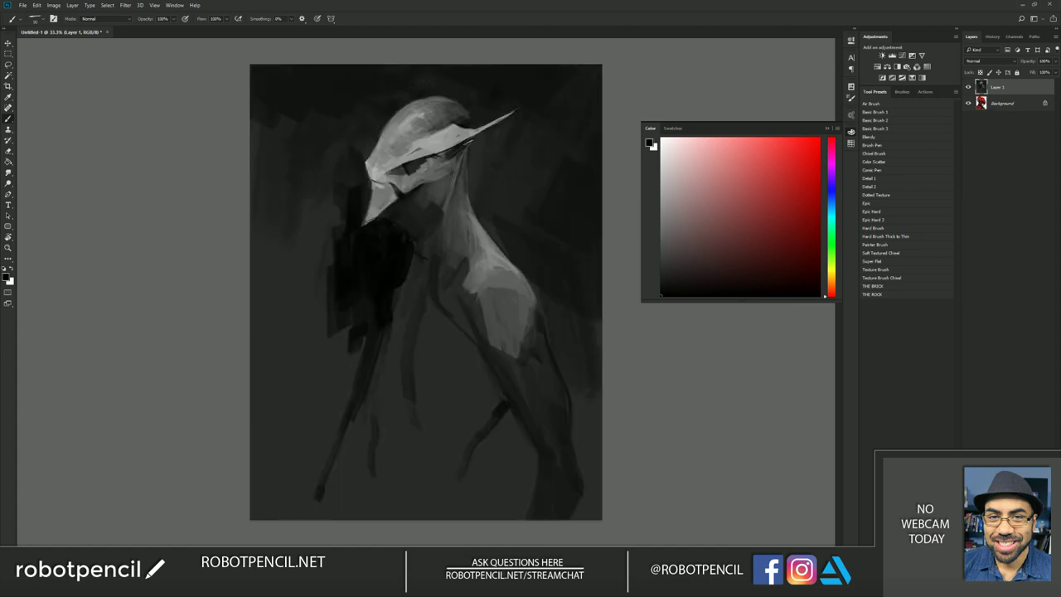
pyautogui.keyDown('alt'); pyautogui.click(454, 139); pyautogui.keyUp('alt')
pyautogui.press('d')
pyautogui.hotkey('ctrl', 'shift', 'h')
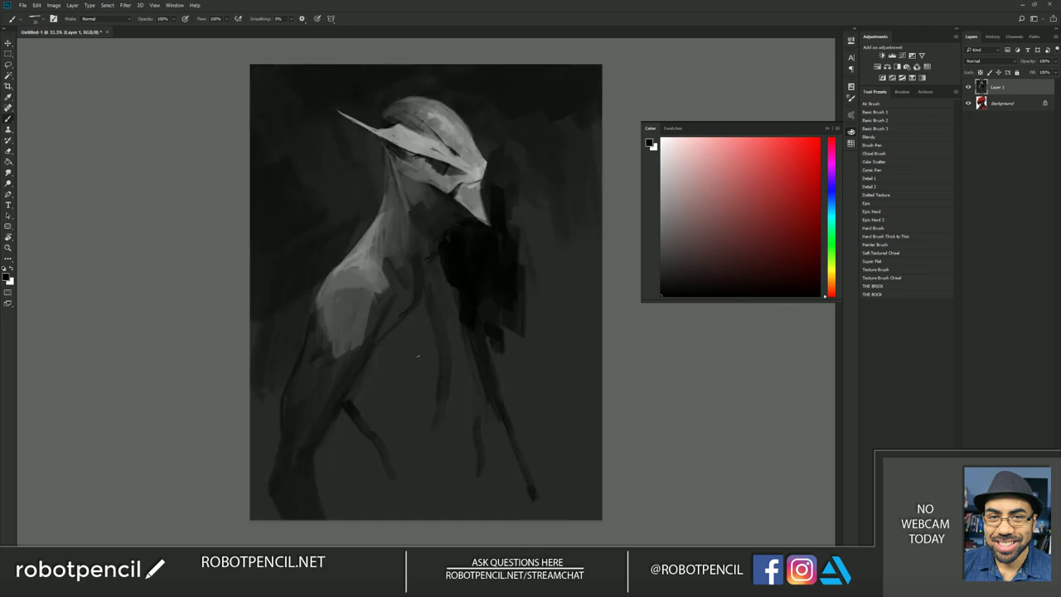
# - Add a dark shape under the chest edge, flip the canvas and break up the shoulder and upper arm with dark grey strokes
pyautogui.moveTo(405, 312)
pyautogui.mouseDown()
pyautogui.moveTo(373, 372)
pyautogui.moveTo(380, 342)
pyautogui.moveTo(374, 372)
pyautogui.mouseUp()
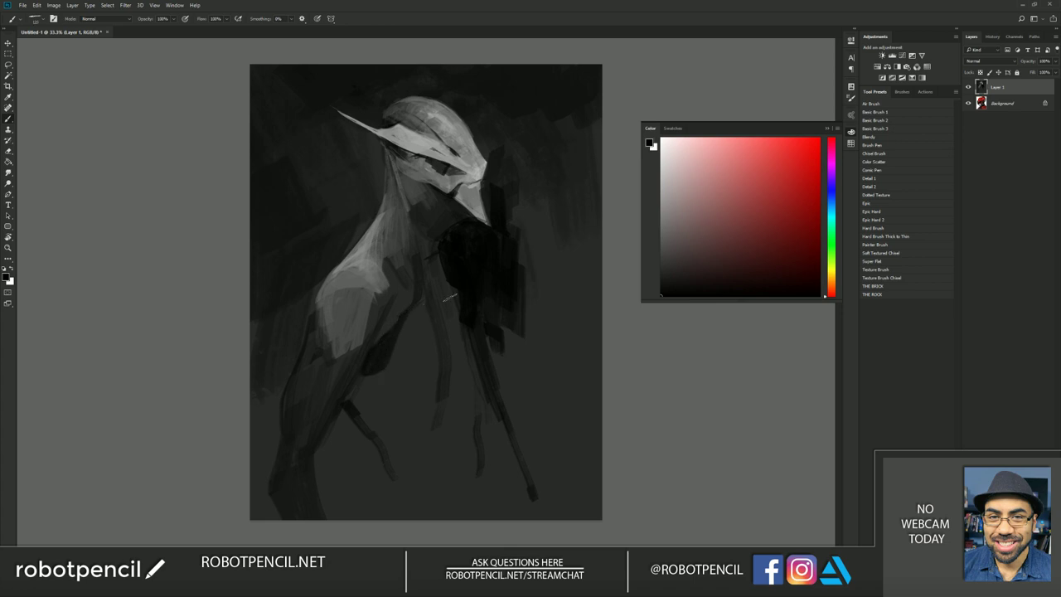
pyautogui.press('h')
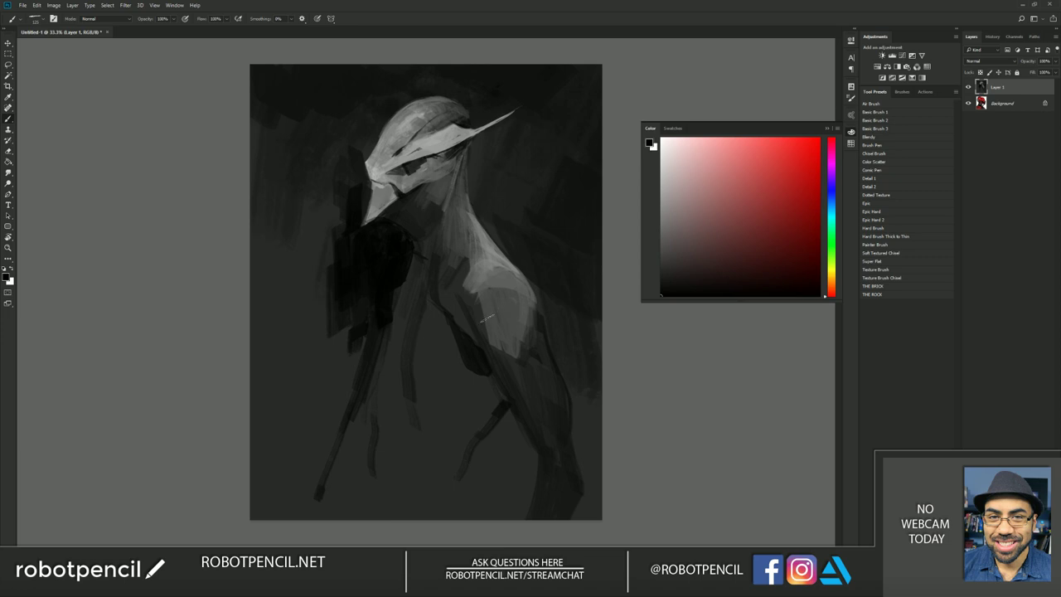
pyautogui.keyDown('alt'); pyautogui.click(509, 363); pyautogui.keyUp('alt')
pyautogui.moveTo(484, 323)
pyautogui.mouseDown()
pyautogui.moveTo(504, 347)
pyautogui.moveTo(508, 337)
pyautogui.moveTo(511, 356)
pyautogui.mouseUp()
pyautogui.moveTo(527, 314); pyautogui.dragTo(519, 333)
pyautogui.moveTo(480, 293); pyautogui.dragTo(492, 312)
pyautogui.moveTo(486, 267)
pyautogui.mouseDown()
pyautogui.moveTo(469, 299)
pyautogui.moveTo(523, 304)
pyautogui.moveTo(474, 252)
pyautogui.mouseUp()
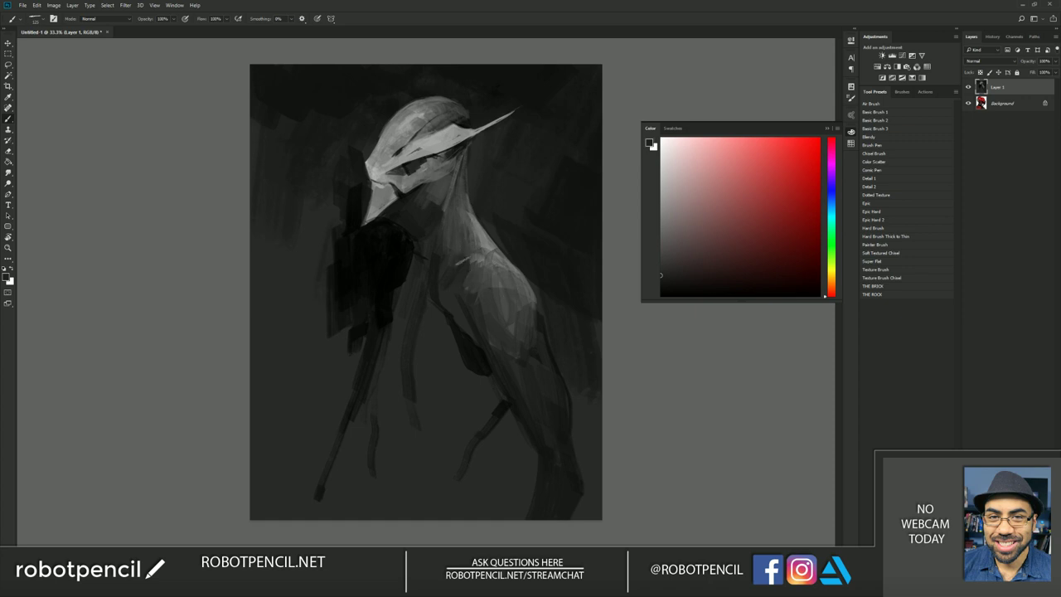
# - Paint a lighter rounded form at the front of the shoulder with sampled grey and flip the canvas
pyautogui.keyDown('alt'); pyautogui.click(486, 256); pyautogui.keyUp('alt')
pyautogui.moveTo(468, 264); pyautogui.dragTo(452, 282)
pyautogui.hotkey('ctrl', 'f')
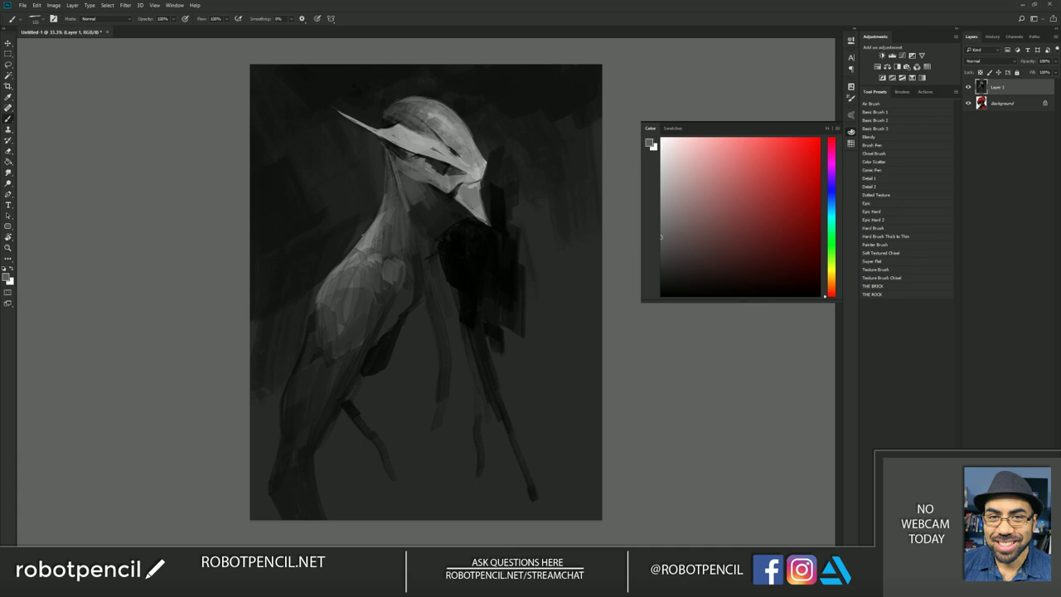
# - Refine the neck with sampled lighter grey strokes using a smaller brush
pyautogui.keyDown('alt'); pyautogui.click(362, 267); pyautogui.keyUp('alt')
pyautogui.press('[')
pyautogui.press('[')
pyautogui.press('[')
pyautogui.press('[')
pyautogui.press('[')
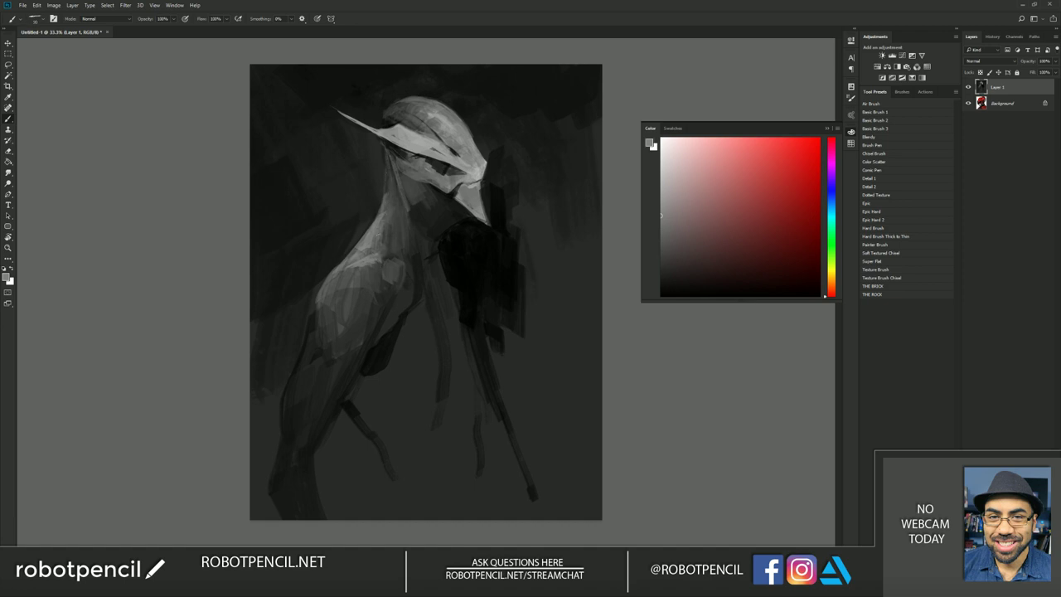
pyautogui.moveTo(385, 179); pyautogui.dragTo(387, 252)
# - Draw a thin black contour line across the torso below the chest with the canvas flipped, and flip back
pyautogui.press('d')
pyautogui.hotkey('ctrl', 'shift', 'h')
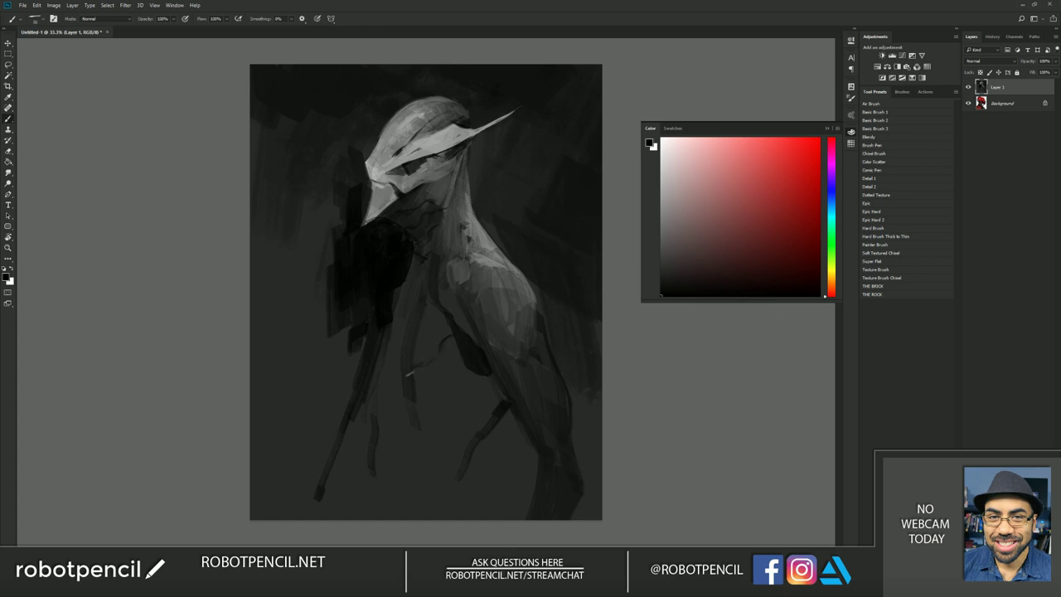
pyautogui.moveTo(384, 370)
pyautogui.mouseDown()
pyautogui.moveTo(389, 381)
pyautogui.moveTo(405, 377)
pyautogui.mouseUp()
pyautogui.hotkey('ctrl', 'f')
# - Fill in the torso below the chest and rework the upper arm with sampled dark greys and a larger brush
pyautogui.press(']')
pyautogui.press(']')
pyautogui.press(']')
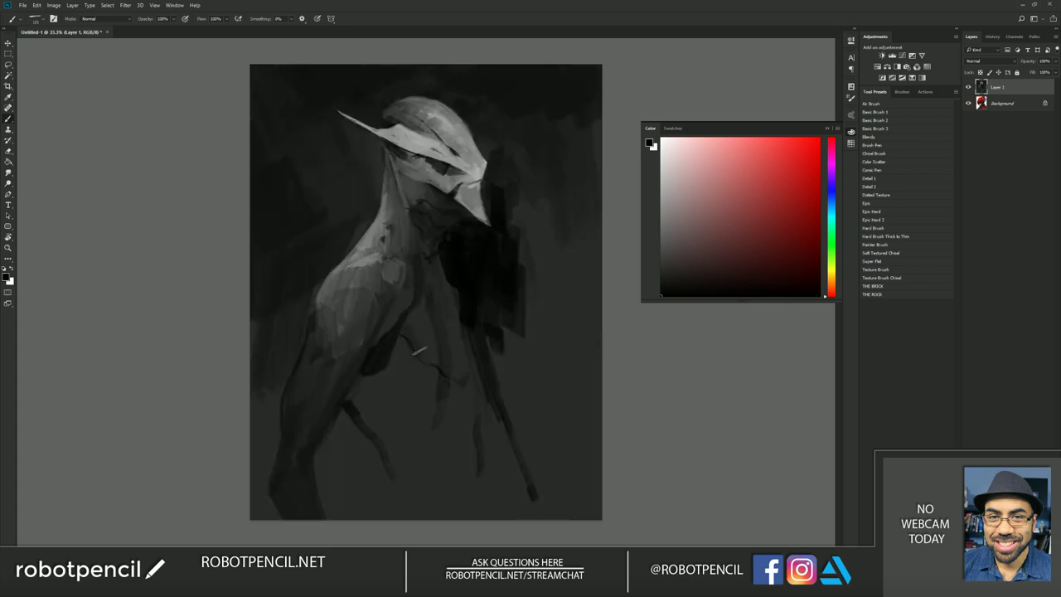
pyautogui.keyDown('alt'); pyautogui.click(414, 353); pyautogui.keyUp('alt')
pyautogui.keyDown('alt'); pyautogui.click(362, 368); pyautogui.keyUp('alt')
pyautogui.moveTo(361, 355); pyautogui.dragTo(351, 376)
pyautogui.keyDown('alt'); pyautogui.click(334, 379); pyautogui.keyUp('alt')
pyautogui.press('d')
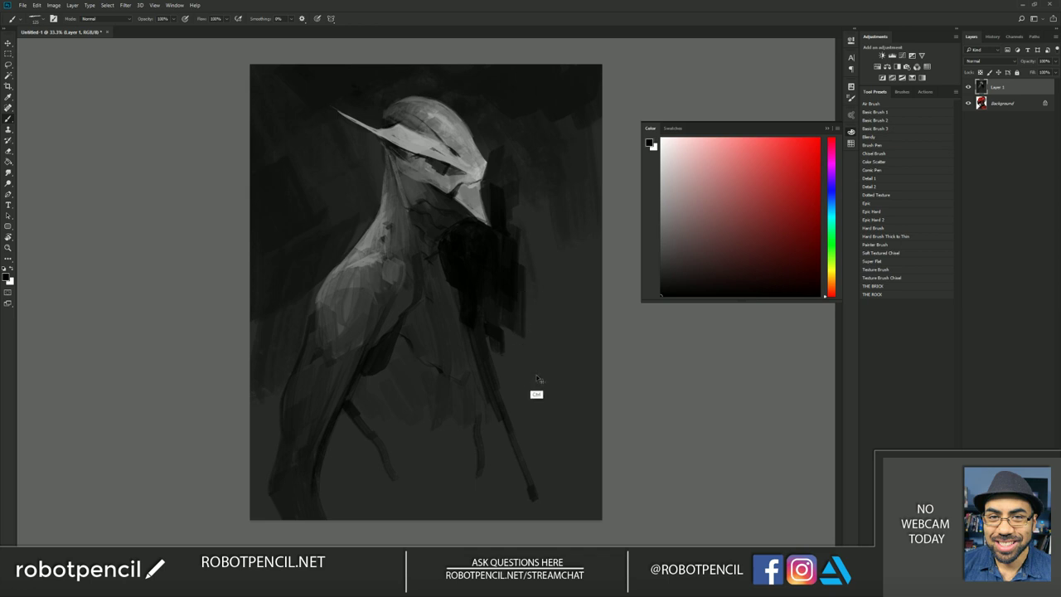
# - Paint a thin light grey rim along the mask's lower edge and add black accents at its jaw, flipping the canvas to check it
pyautogui.hotkey('ctrl', 'f')
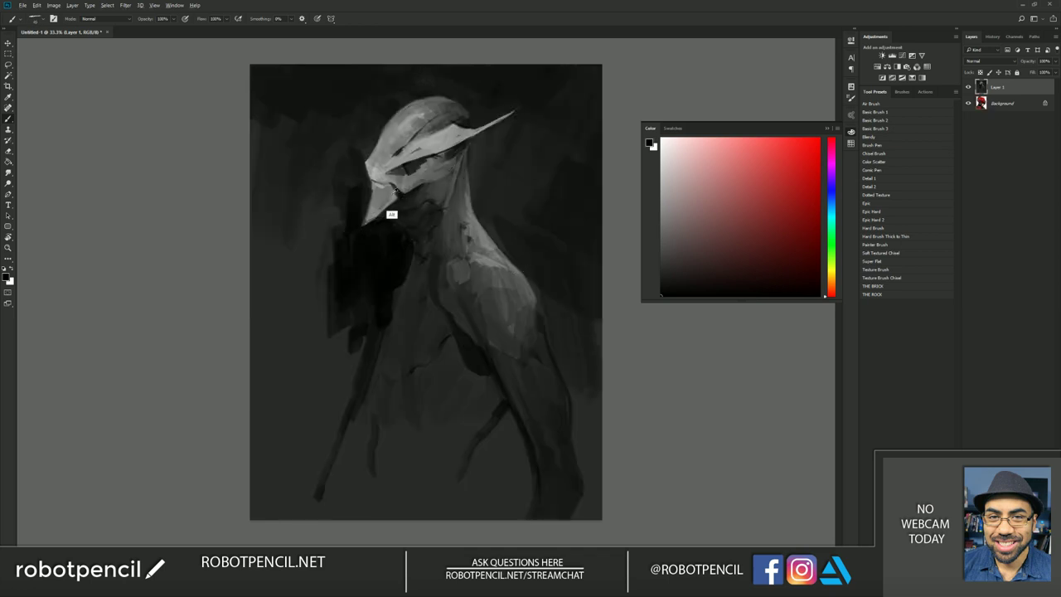
pyautogui.keyDown('alt'); pyautogui.click(433, 157); pyautogui.keyUp('alt')
pyautogui.moveTo(407, 195); pyautogui.dragTo(431, 179)
pyautogui.hotkey('ctrl', 'h')
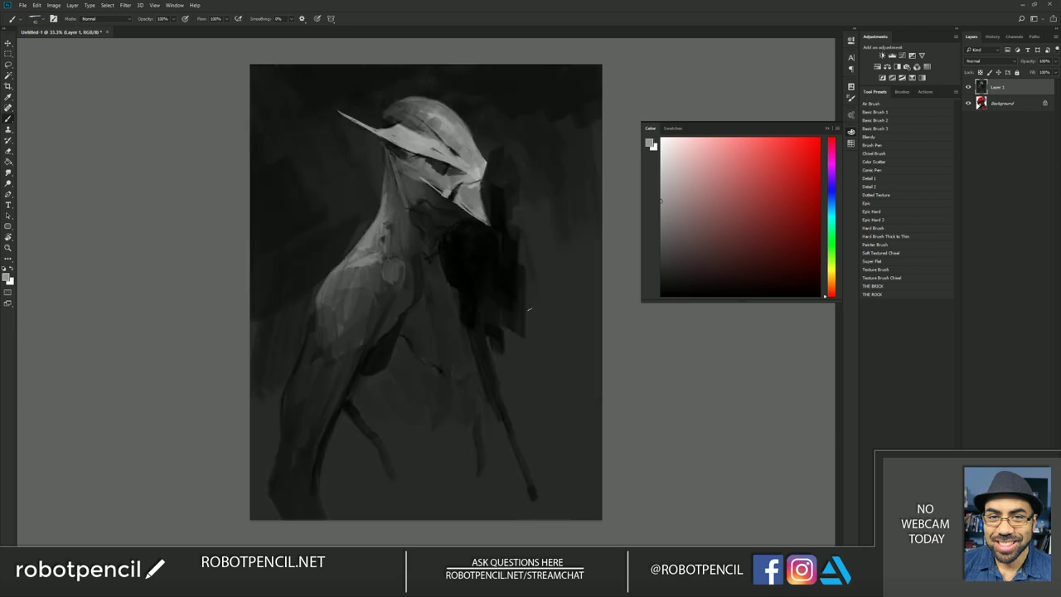
pyautogui.hotkey('ctrl', 'shift', 'h')
pyautogui.press('d')
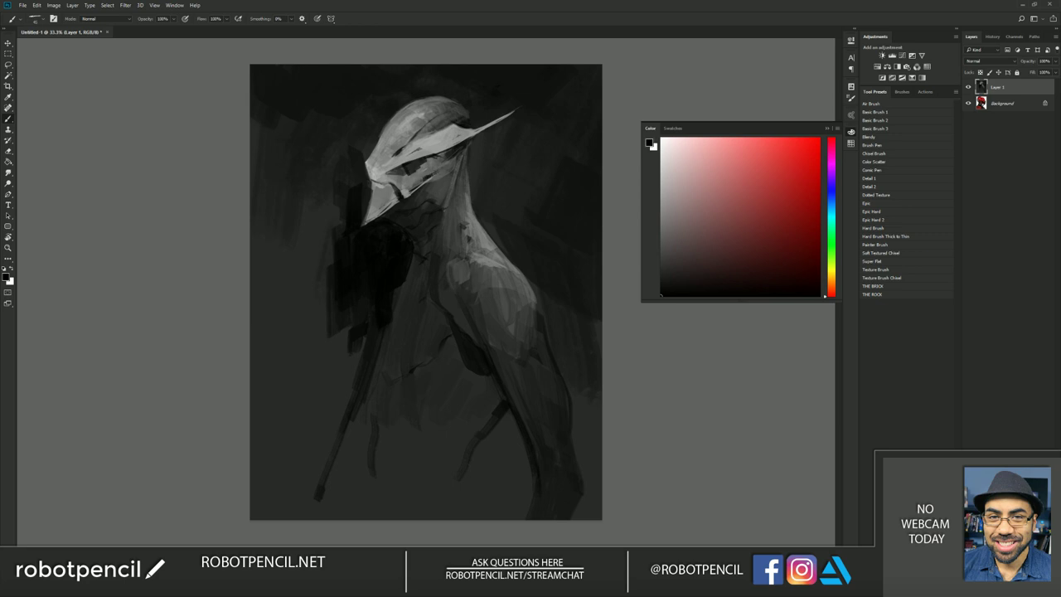
pyautogui.hotkey('ctrl', 'shift', 'h')
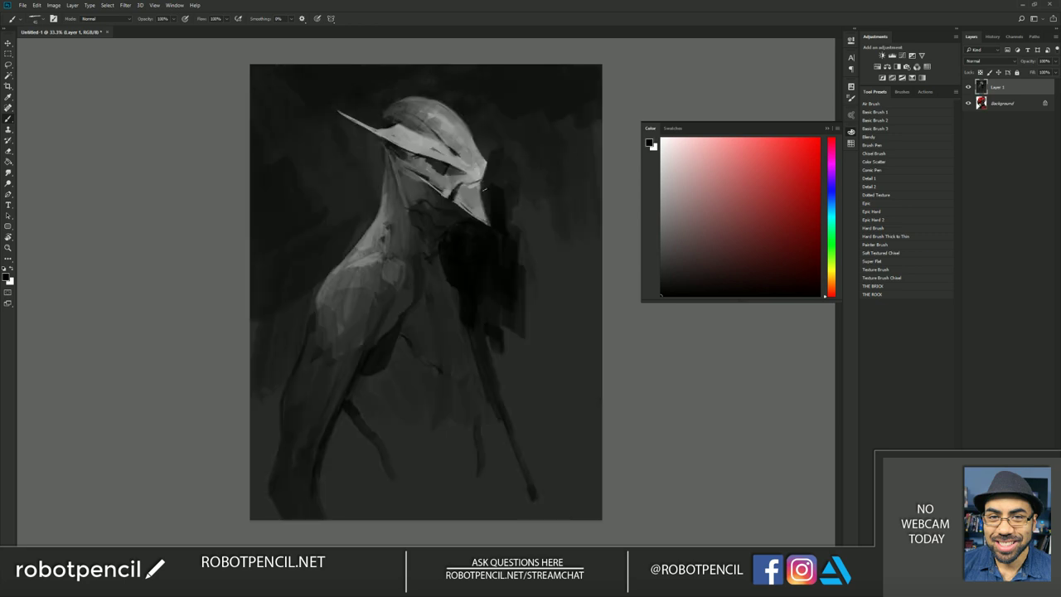
pyautogui.hotkey('ctrl', 'shift', 'h')
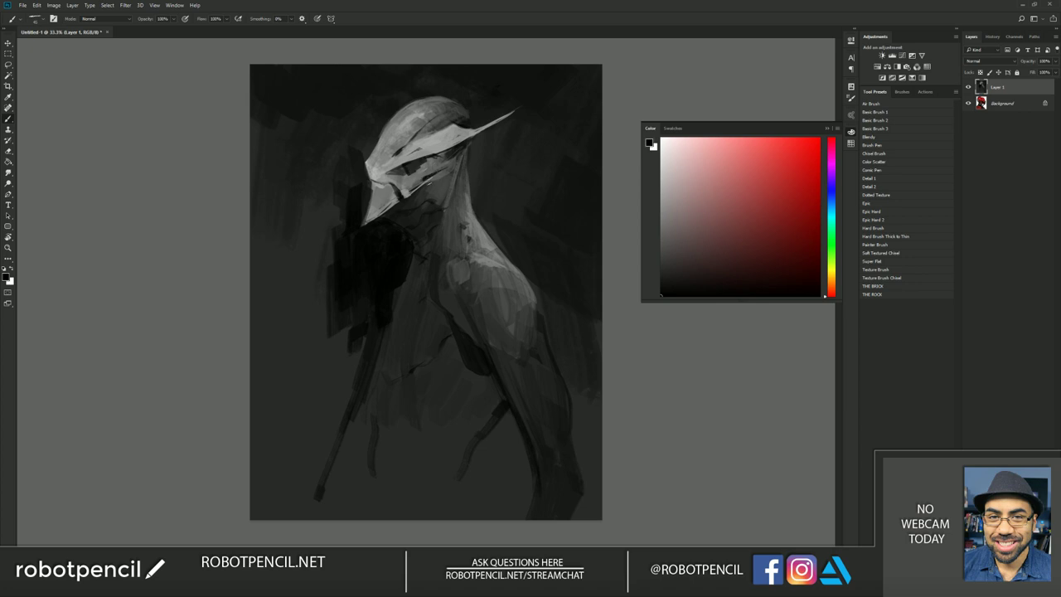
# - Refine the mask's cheek and lower jaw edge with sampled greys and small black accents, checking the canvas flipped
pyautogui.keyDown('alt'); pyautogui.click(429, 183); pyautogui.keyUp('alt')
pyautogui.keyDown('alt'); pyautogui.click(431, 176); pyautogui.keyUp('alt')
pyautogui.keyDown('alt'); pyautogui.click(440, 196); pyautogui.keyUp('alt')
pyautogui.press('z')
pyautogui.keyDown('alt'); pyautogui.click(428, 240); pyautogui.keyUp('alt')
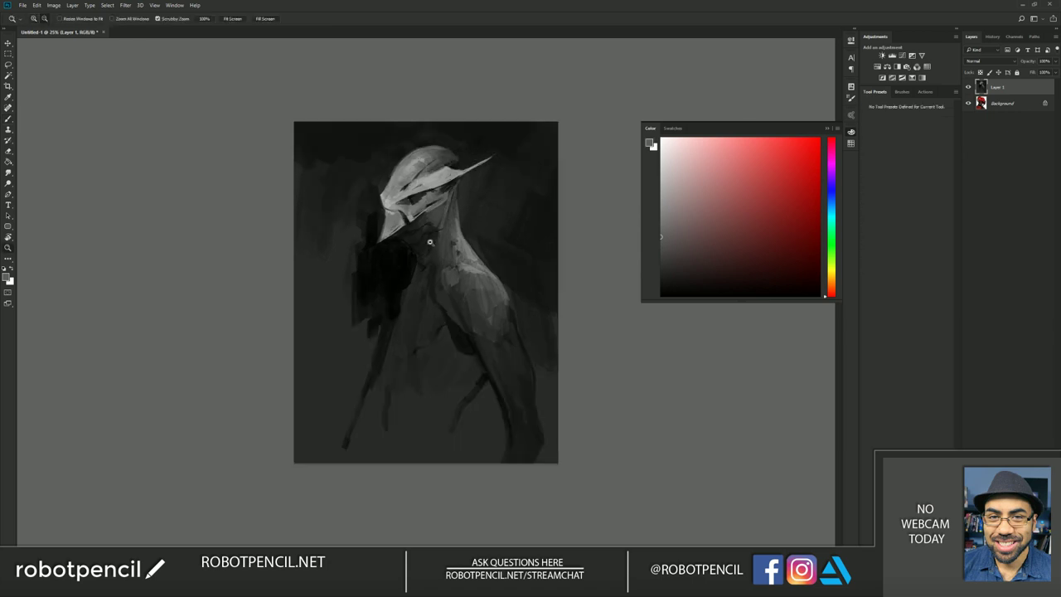
pyautogui.press('F2')
pyautogui.click(467, 248)
pyautogui.click(468, 252)
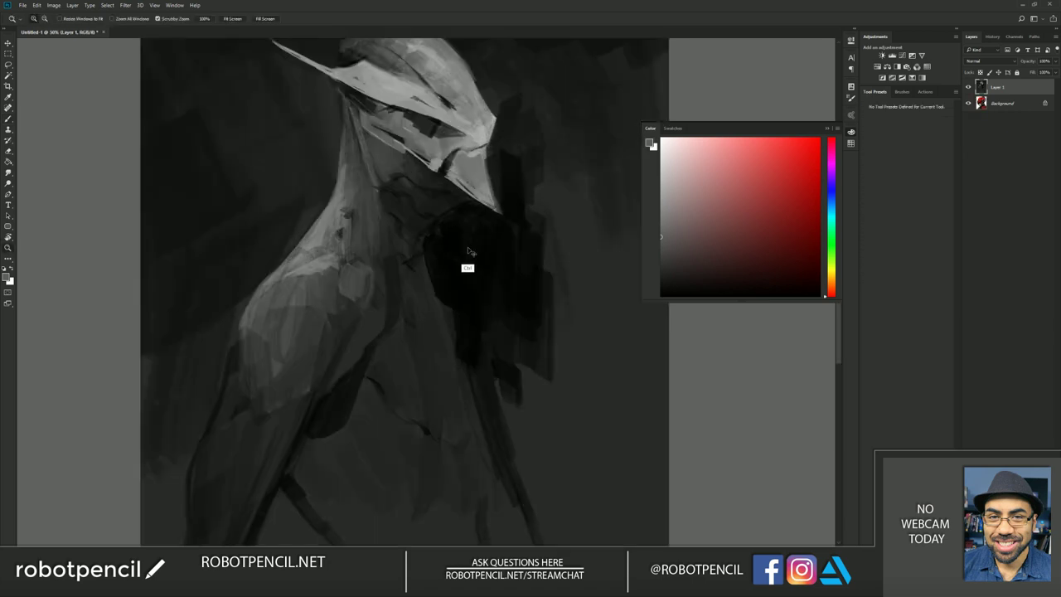
pyautogui.press('F2')
pyautogui.keyDown('alt'); pyautogui.click(461, 217); pyautogui.keyUp('alt')
pyautogui.click(457, 190)
pyautogui.press('b')
pyautogui.press('b')
pyautogui.press('d')
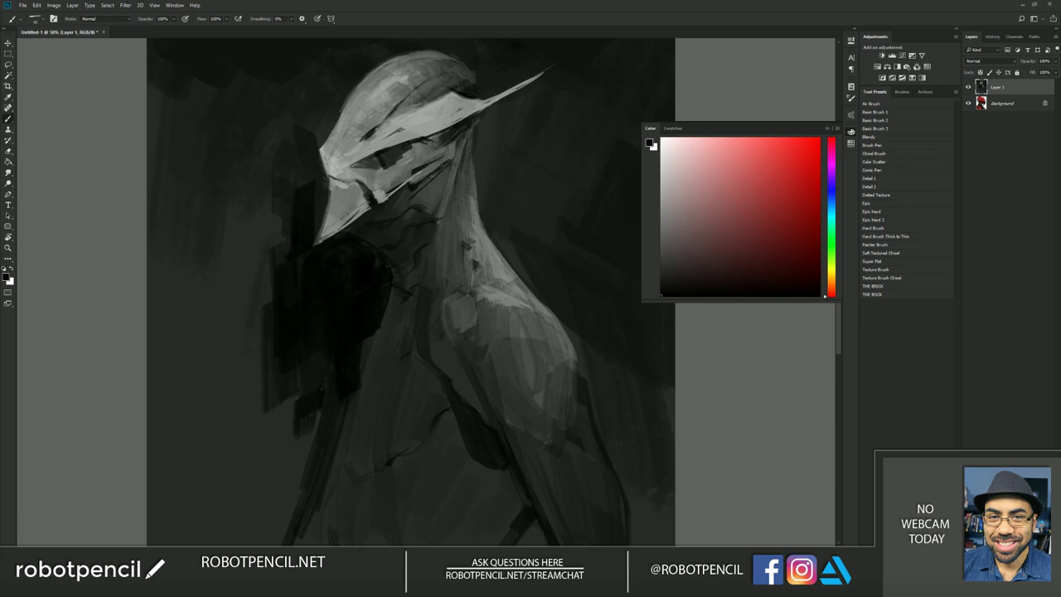
pyautogui.click(660, 233)
pyautogui.moveTo(449, 160); pyautogui.dragTo(419, 183)
pyautogui.moveTo(452, 165); pyautogui.dragTo(453, 228)
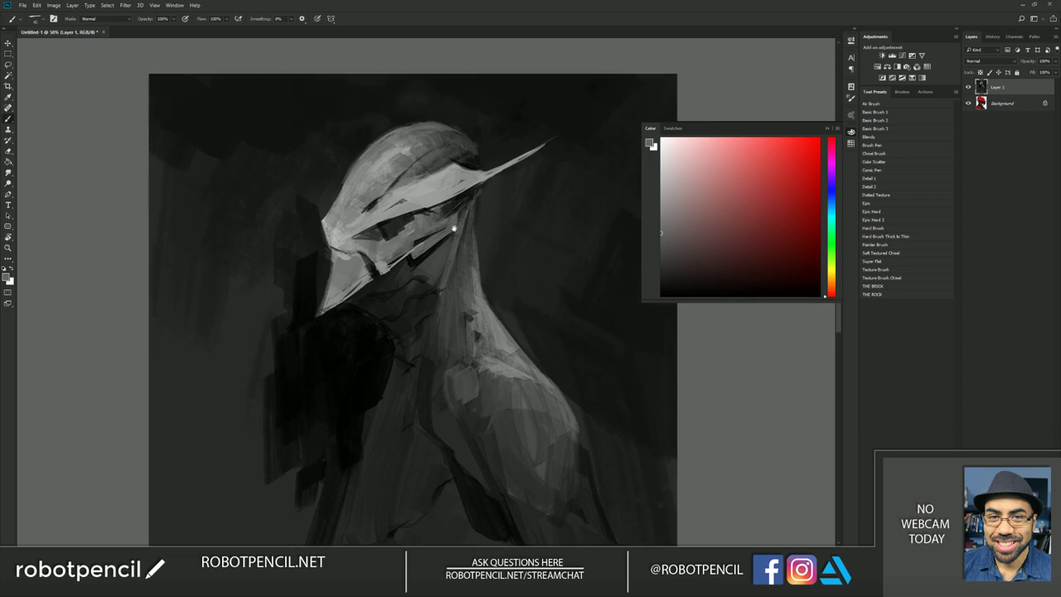
# - Add a second thin grey spike at the back of the helmet and clean the background around it with a larger dark brush
pyautogui.keyDown('alt'); pyautogui.click(451, 195); pyautogui.keyUp('alt')
pyautogui.moveTo(468, 135); pyautogui.dragTo(510, 112)
pyautogui.keyDown('alt'); pyautogui.click(506, 120); pyautogui.keyUp('alt')
pyautogui.press(']')
pyautogui.press(']')
pyautogui.press(']')
pyautogui.press(']')
pyautogui.press(']')
pyautogui.press(']')
pyautogui.press(']')
pyautogui.press(']')
pyautogui.press(']')
pyautogui.press(']')
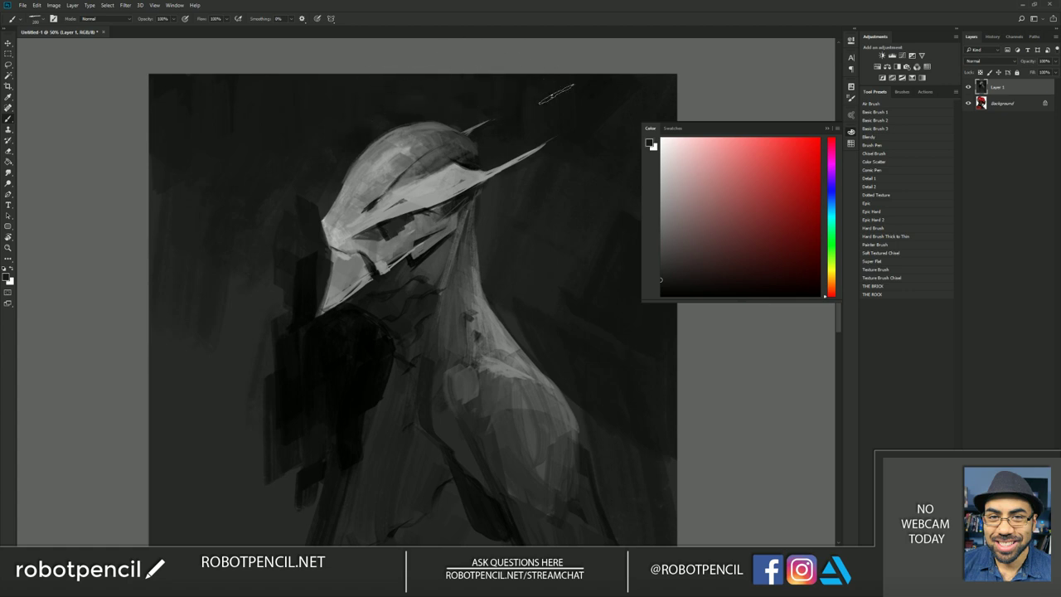
# - Flip the canvas and darken the underside of the mask and upper neck with black and sampled dark grey
pyautogui.press('z')
pyautogui.keyDown('alt'); pyautogui.click(557, 272); pyautogui.keyUp('alt')
pyautogui.keyDown('alt'); pyautogui.click(556, 273); pyautogui.keyUp('alt')
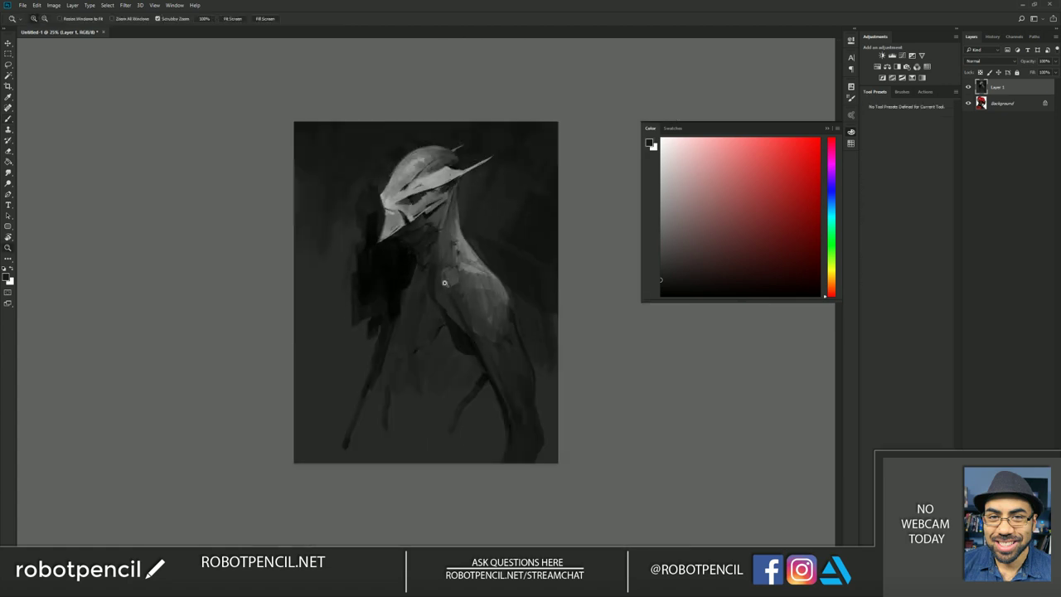
pyautogui.hotkey('ctrl', 'shift', 'h')
pyautogui.click(483, 260)
pyautogui.press('b')
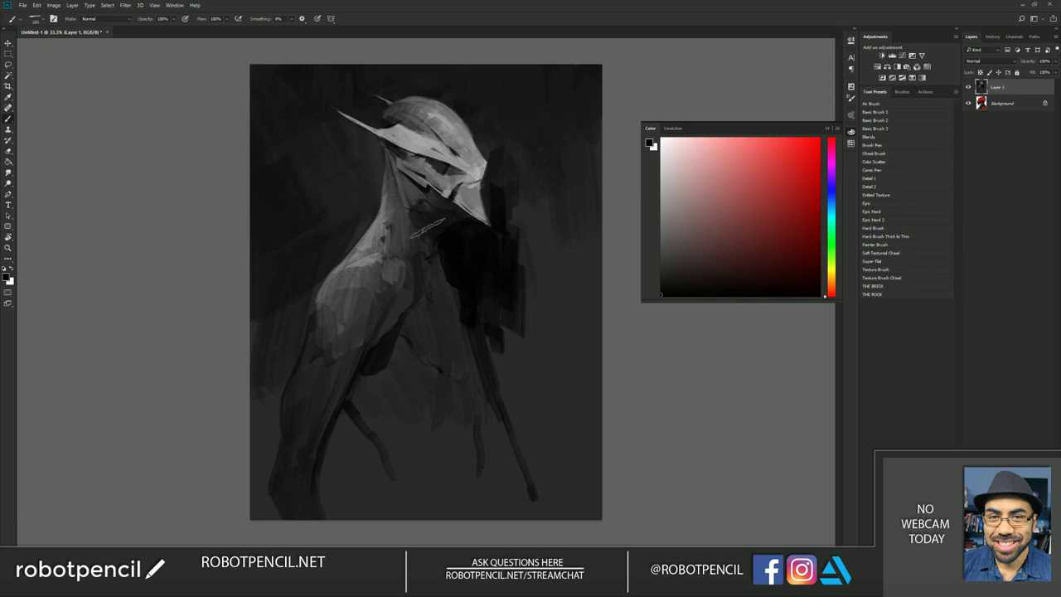
pyautogui.moveTo(407, 200); pyautogui.dragTo(404, 190)
pyautogui.keyDown('alt'); pyautogui.click(409, 222); pyautogui.keyUp('alt')
pyautogui.keyDown('alt'); pyautogui.click(411, 217); pyautogui.keyUp('alt')
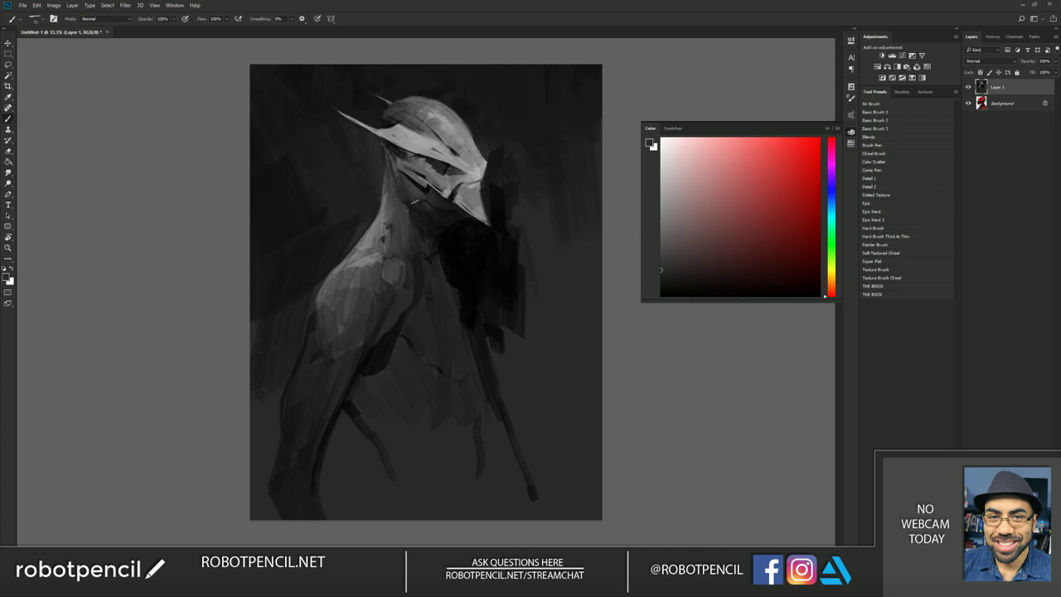
# - Paint dark contours at the base of the neck and extend the black line beneath the chest
pyautogui.moveTo(426, 240); pyautogui.dragTo(419, 244)
pyautogui.press('d')
pyautogui.moveTo(403, 282); pyautogui.dragTo(419, 236)
pyautogui.moveTo(429, 366); pyautogui.dragTo(472, 378)
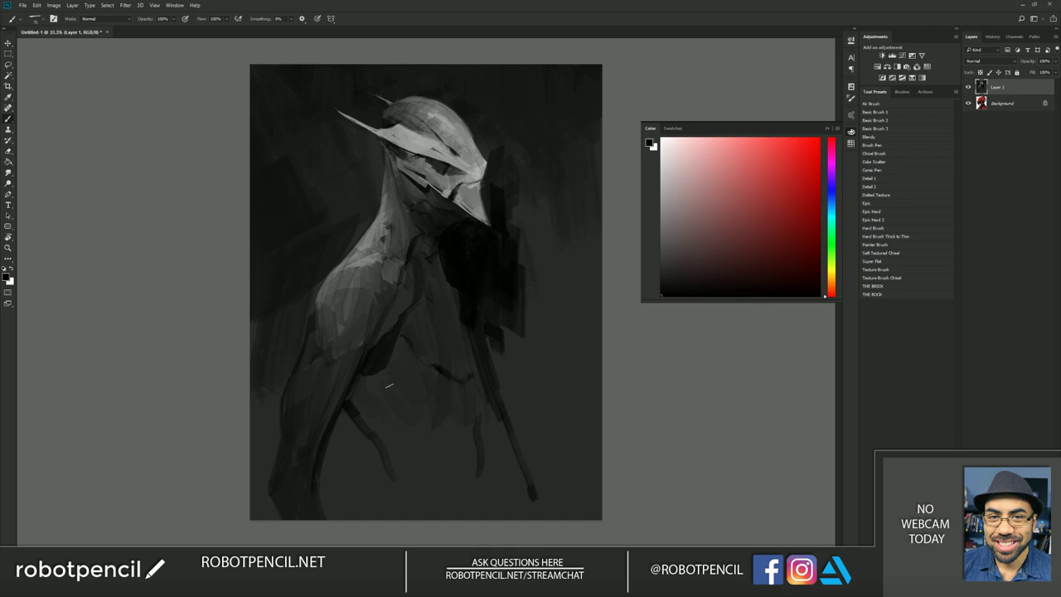
# - Draw dark rib and abdomen contours and block in the black gap between the near arm and torso
pyautogui.moveTo(380, 371); pyautogui.dragTo(397, 384)
pyautogui.moveTo(443, 421); pyautogui.dragTo(464, 426)
pyautogui.moveTo(345, 406)
pyautogui.mouseDown()
pyautogui.moveTo(331, 445)
pyautogui.moveTo(355, 442)
pyautogui.mouseUp()
pyautogui.moveTo(349, 414)
pyautogui.mouseDown()
pyautogui.moveTo(367, 441)
pyautogui.moveTo(346, 409)
pyautogui.moveTo(339, 433)
pyautogui.moveTo(378, 464)
pyautogui.moveTo(341, 441)
pyautogui.mouseUp()
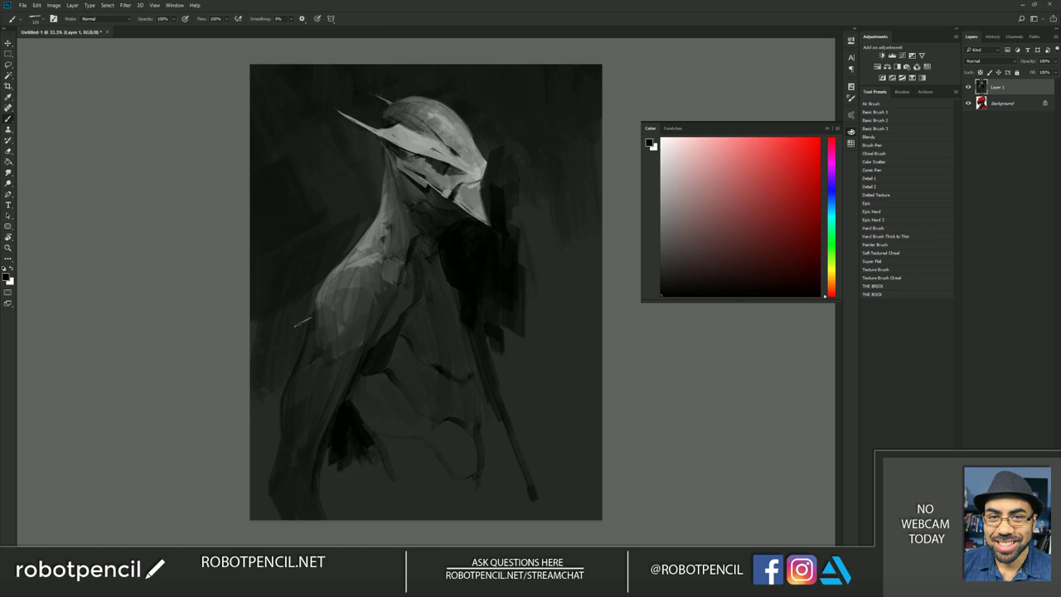
# - Darken the background behind the back and in front of the chest with broad black strokes
pyautogui.moveTo(304, 319)
pyautogui.mouseDown()
pyautogui.moveTo(294, 353)
pyautogui.moveTo(309, 293)
pyautogui.moveTo(288, 374)
pyautogui.moveTo(256, 313)
pyautogui.mouseUp()
pyautogui.press(']')
pyautogui.press(']')
pyautogui.press(']')
pyautogui.press(']')
pyautogui.press(']')
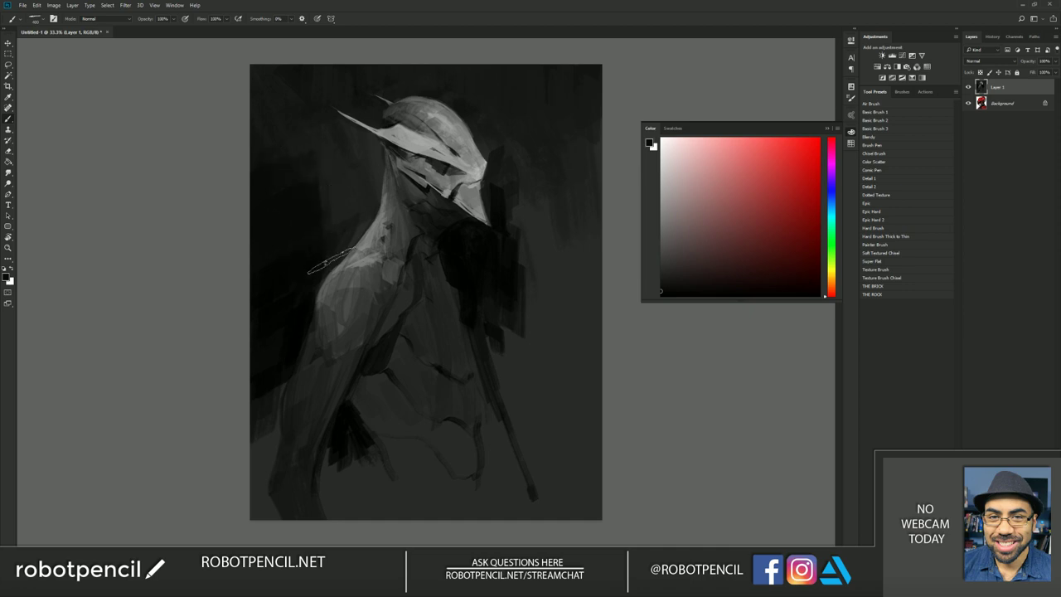
pyautogui.moveTo(516, 321)
pyautogui.mouseDown()
pyautogui.moveTo(522, 351)
pyautogui.moveTo(499, 309)
pyautogui.mouseUp()
# - Flip the canvas and use sampled dark grey with a smaller brush to shape the far shoulder and extend the far arm downward
pyautogui.hotkey('ctrl', 'shift', 'h')
pyautogui.keyDown('alt'); pyautogui.click(402, 303); pyautogui.keyUp('alt')
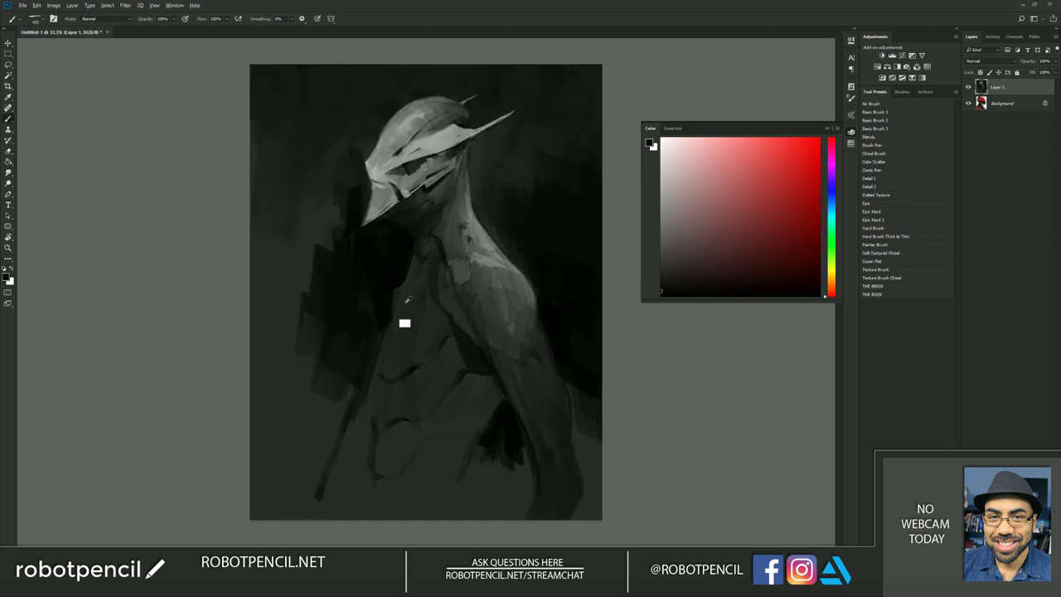
pyautogui.press('[')
pyautogui.press('[')
pyautogui.press('[')
pyautogui.press('[')
pyautogui.press('[')
pyautogui.press('[')
pyautogui.press('[')
pyautogui.press('[')
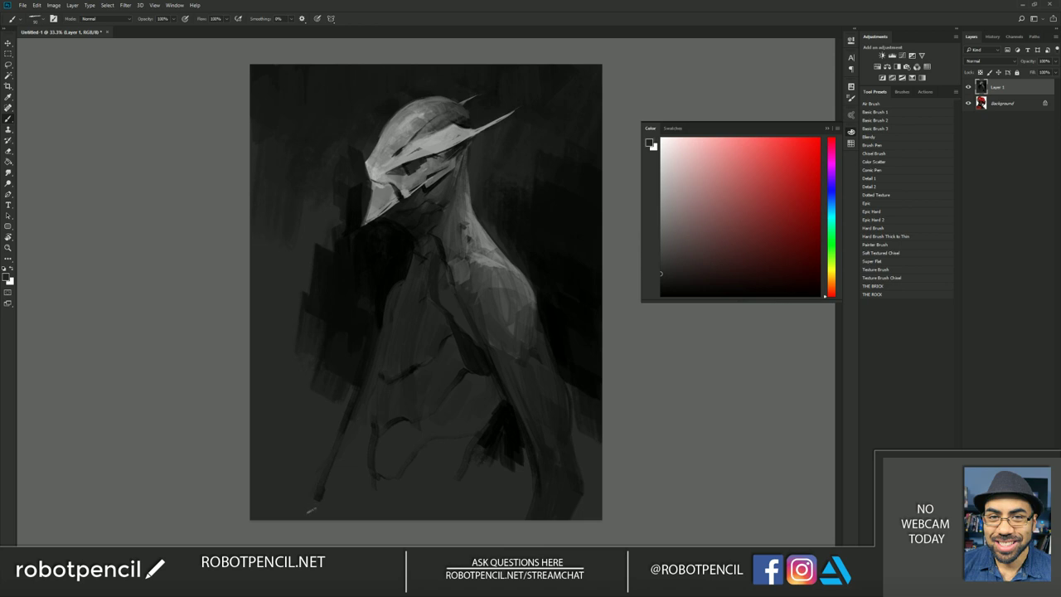
pyautogui.moveTo(348, 421); pyautogui.dragTo(290, 518)
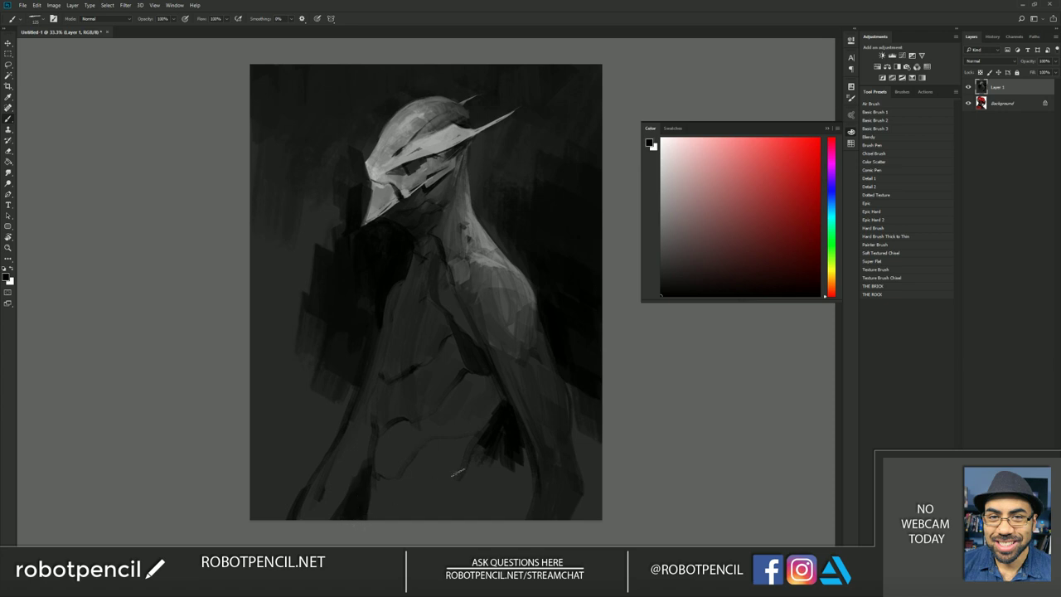
# - Darken the gap beside the waist and the background along the far arm, restating the far shoulder edge with sampled dark grey
pyautogui.moveTo(474, 454)
pyautogui.mouseDown()
pyautogui.moveTo(467, 481)
pyautogui.moveTo(494, 511)
pyautogui.moveTo(482, 456)
pyautogui.moveTo(494, 515)
pyautogui.moveTo(499, 470)
pyautogui.moveTo(506, 503)
pyautogui.moveTo(534, 458)
pyautogui.mouseUp()
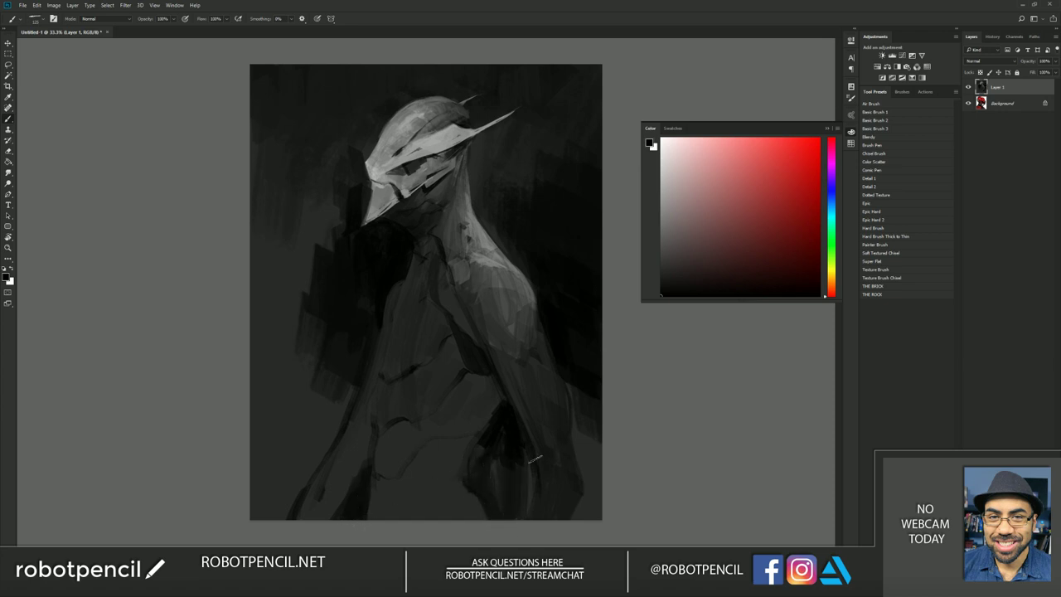
pyautogui.moveTo(348, 369); pyautogui.dragTo(338, 418)
pyautogui.moveTo(340, 376); pyautogui.dragTo(326, 414)
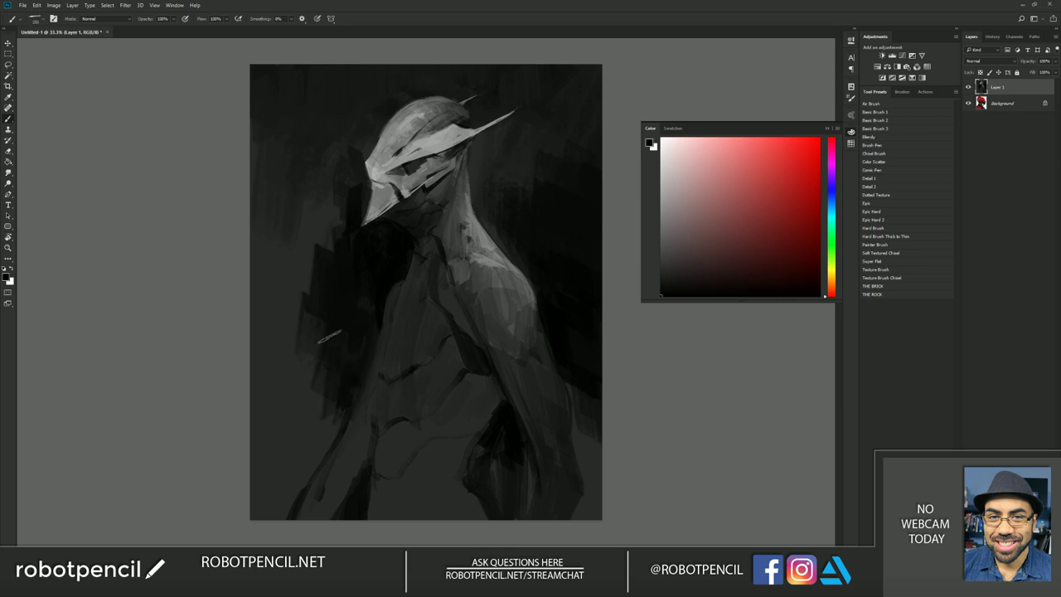
pyautogui.keyDown('alt'); pyautogui.click(390, 301); pyautogui.keyUp('alt')
pyautogui.moveTo(402, 276); pyautogui.dragTo(382, 322)
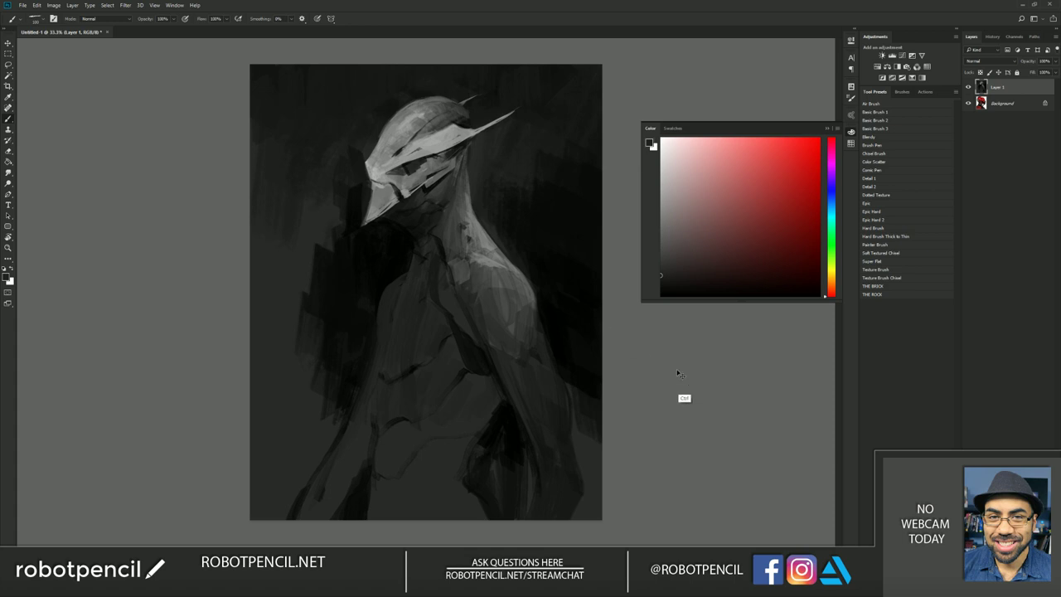
# - Widen the base of the mask's long rear spike with a sampled grey stroke on the flipped canvas, and flip back
pyautogui.hotkey('ctrl', 'f')
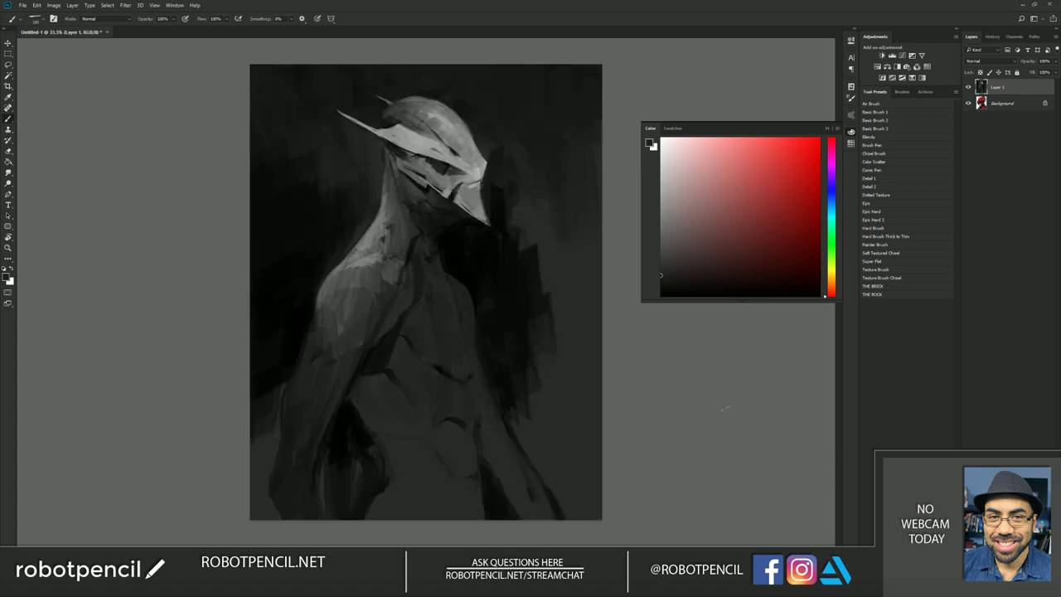
pyautogui.keyDown('alt'); pyautogui.click(396, 154); pyautogui.keyUp('alt')
pyautogui.moveTo(359, 123); pyautogui.dragTo(401, 125)
pyautogui.hotkey('ctrl', 'f')
# - Paint a sampled grey highlight along the top of the far shoulder and flip the canvas
pyautogui.keyDown('alt'); pyautogui.click(453, 117); pyautogui.keyUp('alt')
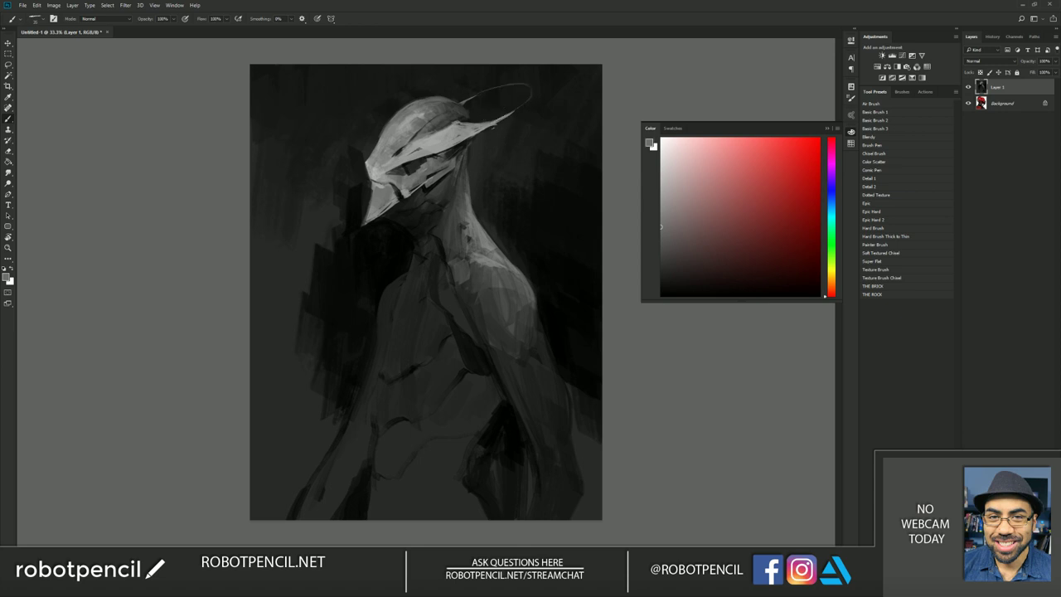
pyautogui.press('ctrl')
pyautogui.moveTo(393, 285); pyautogui.dragTo(413, 261)
pyautogui.hotkey('ctrl', 'shift', 'h')
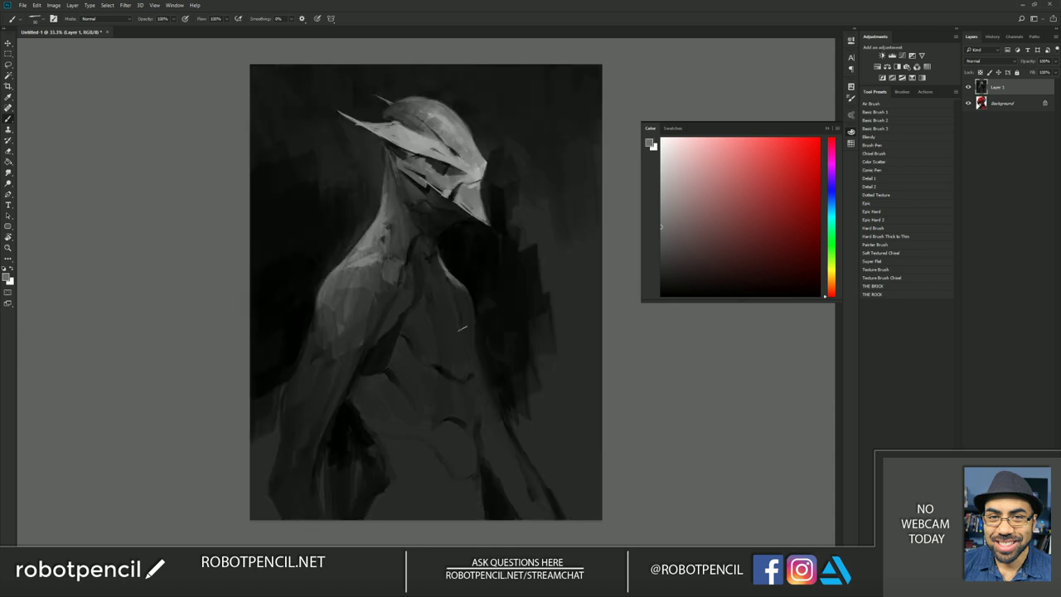
# - Rework the back contour of the neck with sampled tones and a larger black brush for the background behind it
pyautogui.keyDown('alt'); pyautogui.click(332, 257); pyautogui.keyUp('alt')
pyautogui.moveTo(357, 237); pyautogui.dragTo(373, 215)
pyautogui.keyDown('alt'); pyautogui.click(365, 208); pyautogui.keyUp('alt')
pyautogui.press(']')
pyautogui.press(']')
pyautogui.press(']')
pyautogui.press(']')
pyautogui.press(']')
pyautogui.press(']')
pyautogui.press(']')
pyautogui.press(']')
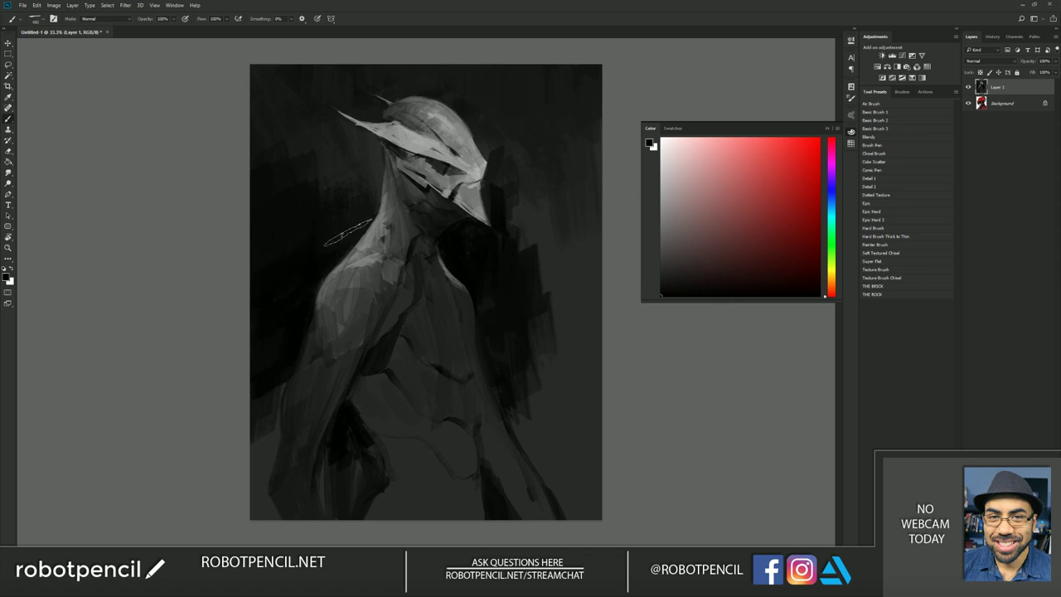
# - Smooth the near arm with sampled dark grey and deepen the black background behind it with a larger brush
pyautogui.keyDown('alt'); pyautogui.click(324, 402); pyautogui.keyUp('alt')
pyautogui.press('[')
pyautogui.press('[')
pyautogui.press('[')
pyautogui.moveTo(313, 337)
pyautogui.mouseDown()
pyautogui.moveTo(306, 376)
pyautogui.moveTo(276, 393)
pyautogui.moveTo(275, 441)
pyautogui.mouseUp()
pyautogui.keyDown('alt'); pyautogui.click(291, 368); pyautogui.keyUp('alt')
pyautogui.press(']')
pyautogui.press(']')
pyautogui.press(']')
pyautogui.press(']')
pyautogui.press(']')
pyautogui.press(']')
pyautogui.press(']')
pyautogui.press(']')
pyautogui.press(']')
pyautogui.moveTo(269, 377); pyautogui.dragTo(258, 427)
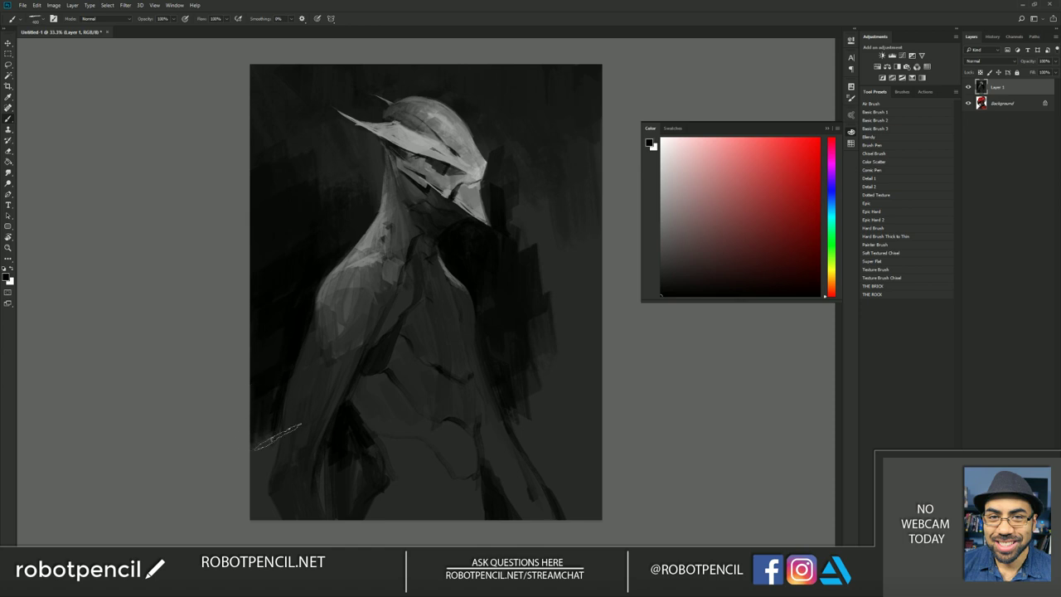
# - Extend the black background along the far arm and darken the space beside the torso with a smaller brush
pyautogui.moveTo(510, 349); pyautogui.dragTo(533, 433)
pyautogui.press('[')
pyautogui.press('[')
pyautogui.press('[')
pyautogui.press('[')
pyautogui.press('[')
pyautogui.press('[')
pyautogui.press('[')
pyautogui.press('[')
pyautogui.press('[')
pyautogui.press('[')
pyautogui.press('[')
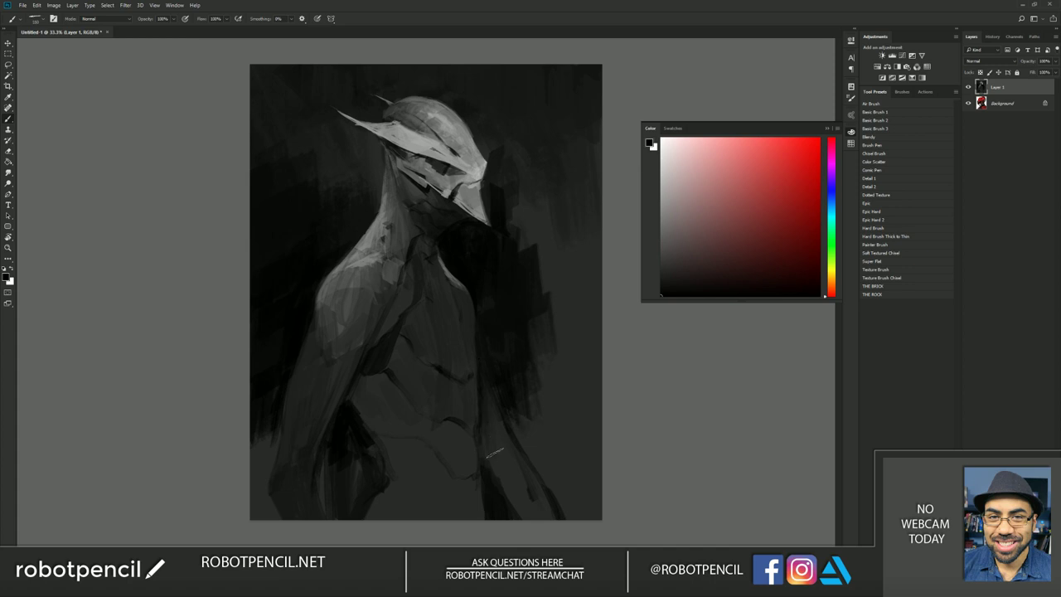
# - Sharpen the black gap beside the waist and fill in the abdomen and hip with sampled dark greys, flipping the canvas between passes
pyautogui.hotkey('ctrl', 'f')
pyautogui.moveTo(493, 438); pyautogui.dragTo(467, 479)
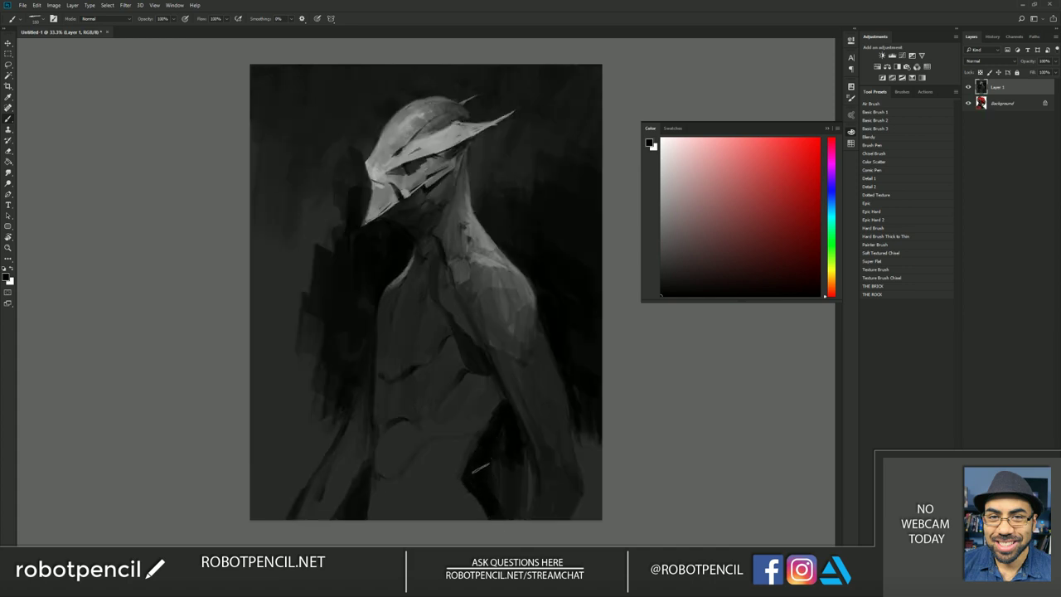
pyautogui.keyDown('alt'); pyautogui.click(377, 497); pyautogui.keyUp('alt')
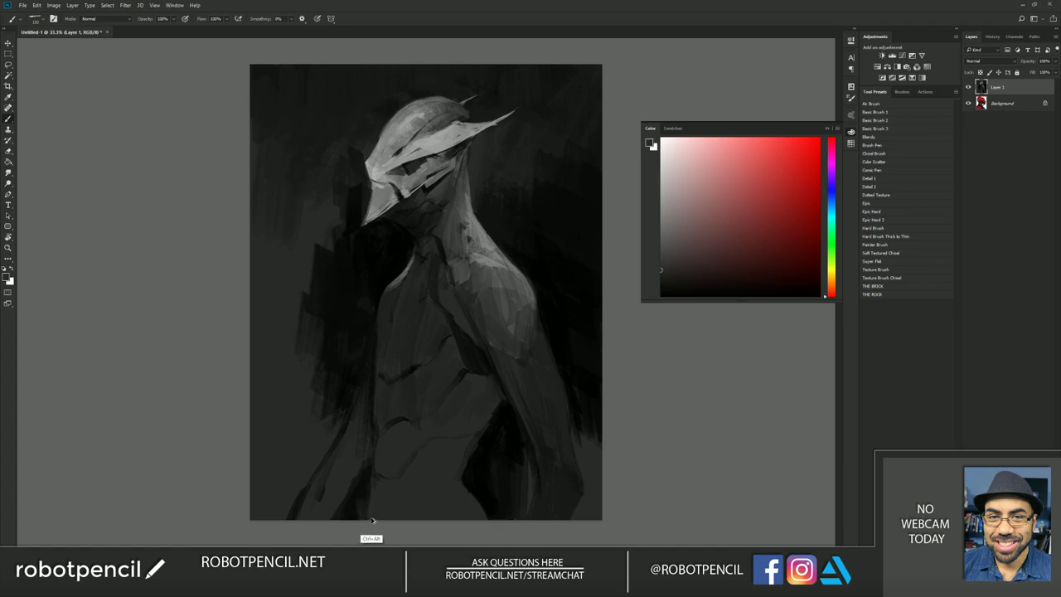
pyautogui.hotkey('ctrl', 'f')
pyautogui.keyDown('alt'); pyautogui.click(491, 502); pyautogui.keyUp('alt')
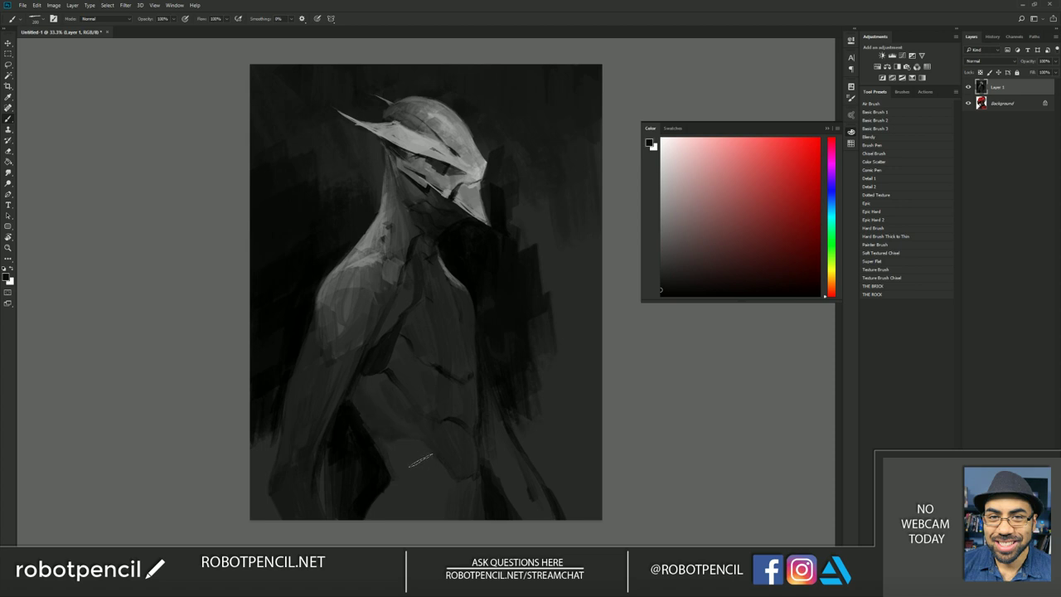
pyautogui.keyDown('alt'); pyautogui.click(406, 486); pyautogui.keyUp('alt')
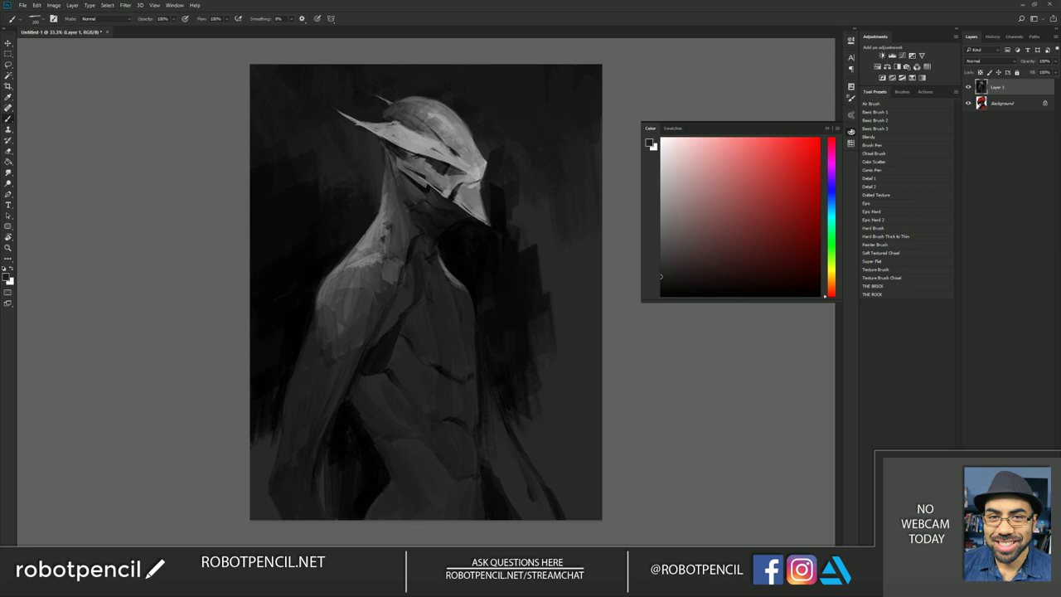
# - Brighten the top of the near shoulder and refine the helmet with sampled greys and black accents, flipping the canvas
pyautogui.keyDown('alt'); pyautogui.click(370, 259); pyautogui.keyUp('alt')
pyautogui.hotkey('ctrl', 'f')
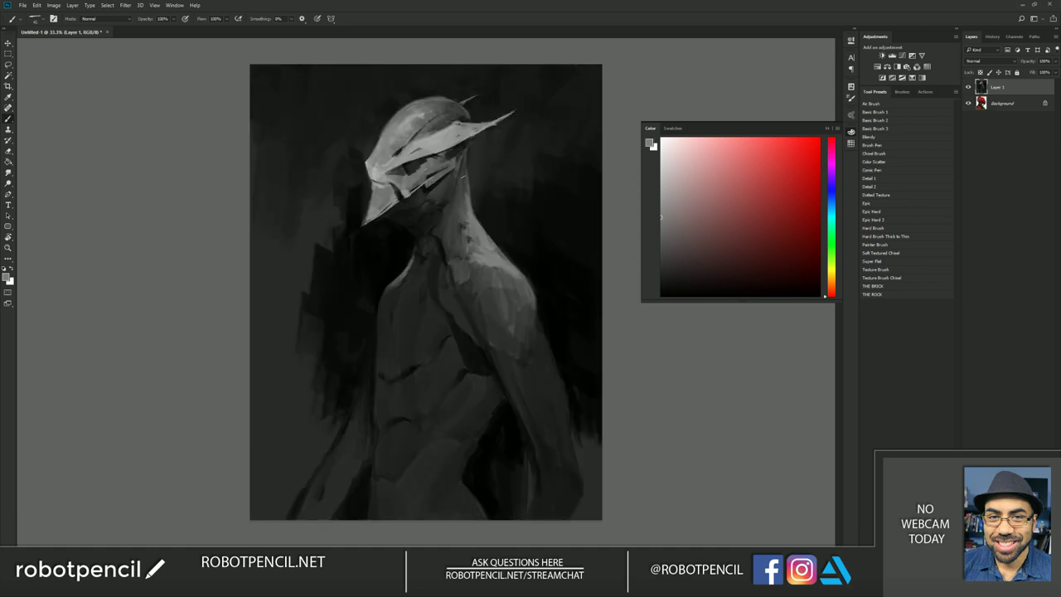
pyautogui.keyDown('alt'); pyautogui.click(431, 140); pyautogui.keyUp('alt')
pyautogui.press('d')
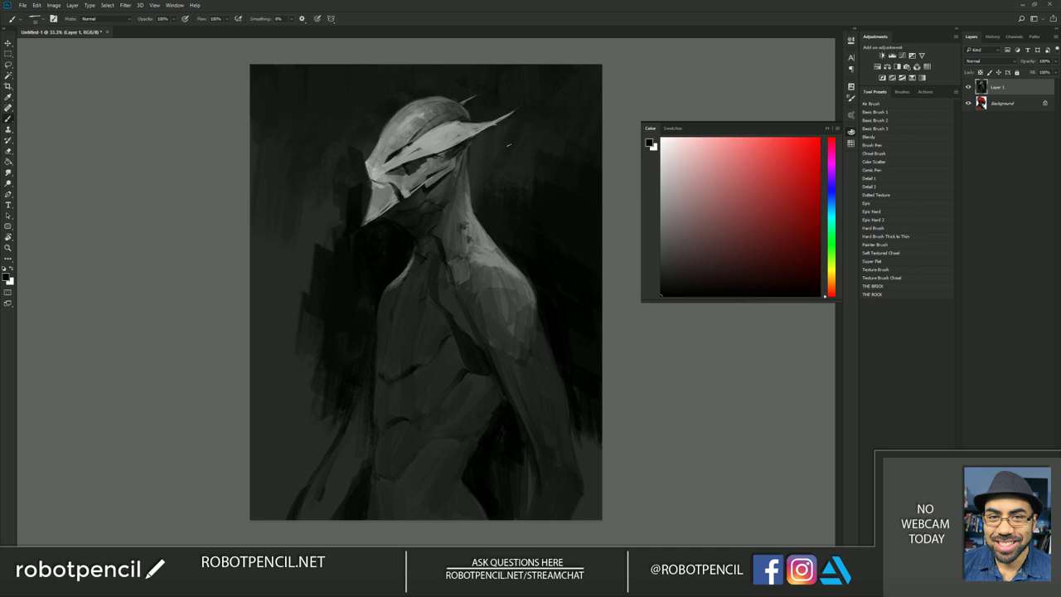
pyautogui.press('F2')
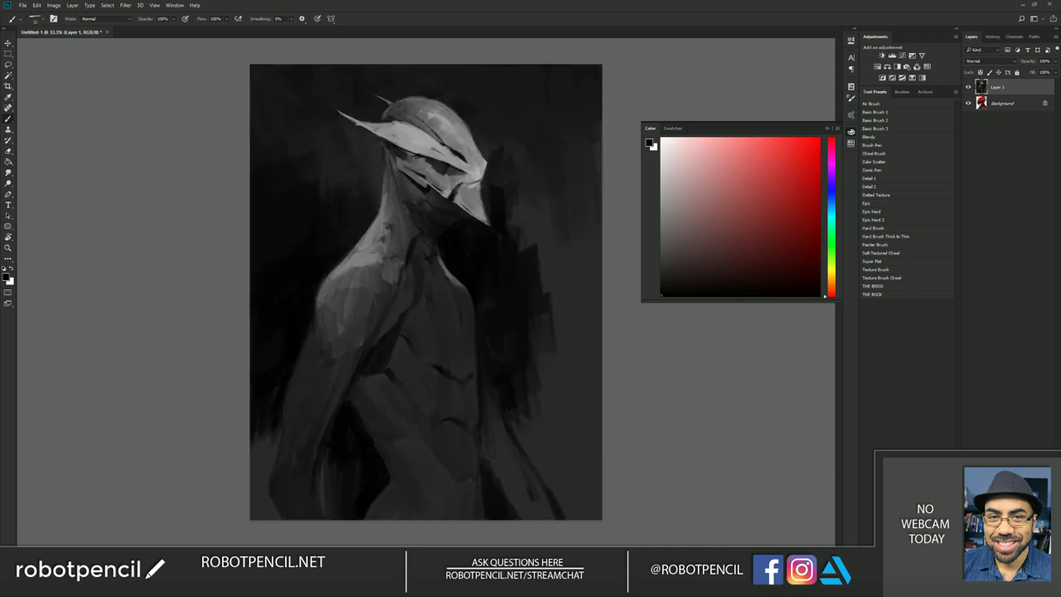
# - Refine the mask's beak and cheek plates with sampled greys plus black and white accents, mirroring the canvas to check the shape
pyautogui.keyDown('alt'); pyautogui.click(444, 205); pyautogui.keyUp('alt')
pyautogui.press('d')
pyautogui.keyDown('alt'); pyautogui.click(460, 193); pyautogui.keyUp('alt')
pyautogui.hotkey('ctrl', 'f')
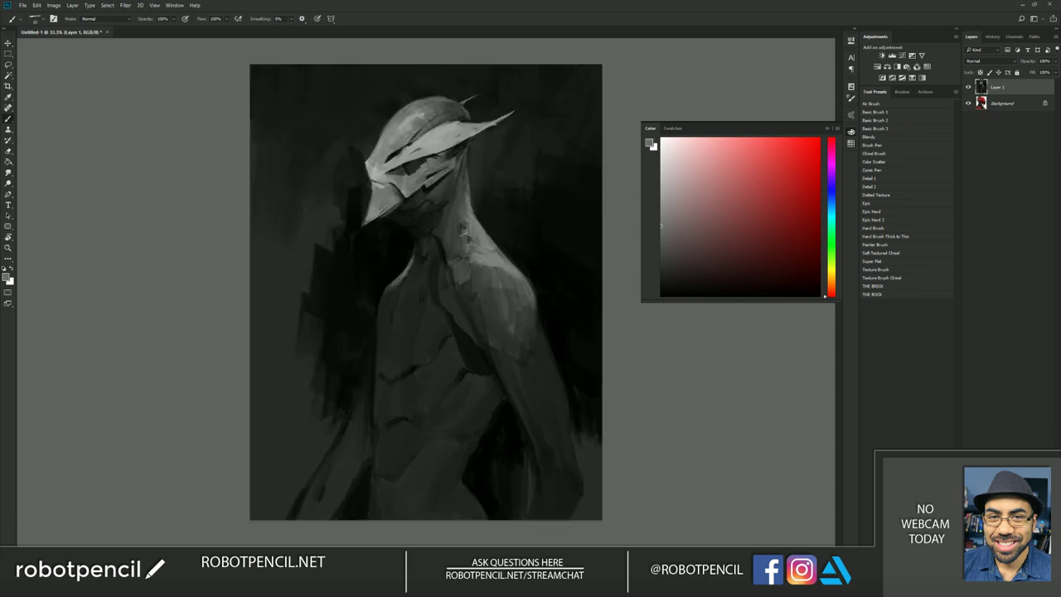
pyautogui.keyDown('alt'); pyautogui.click(372, 191); pyautogui.keyUp('alt')
pyautogui.press('d')
pyautogui.press('x')
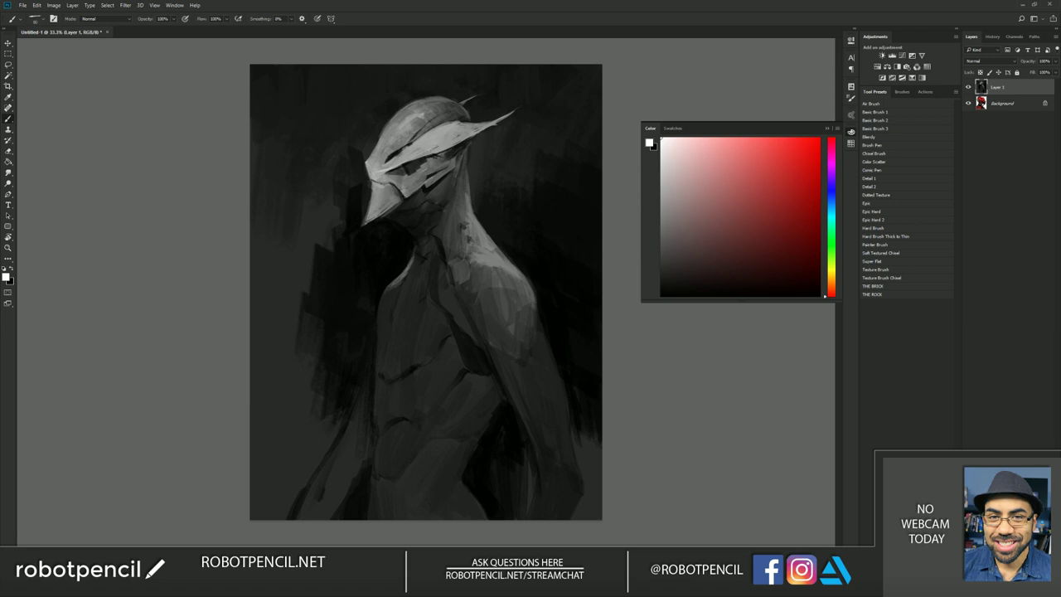
pyautogui.press('x')
pyautogui.keyDown('alt'); pyautogui.click(455, 158); pyautogui.keyUp('alt')
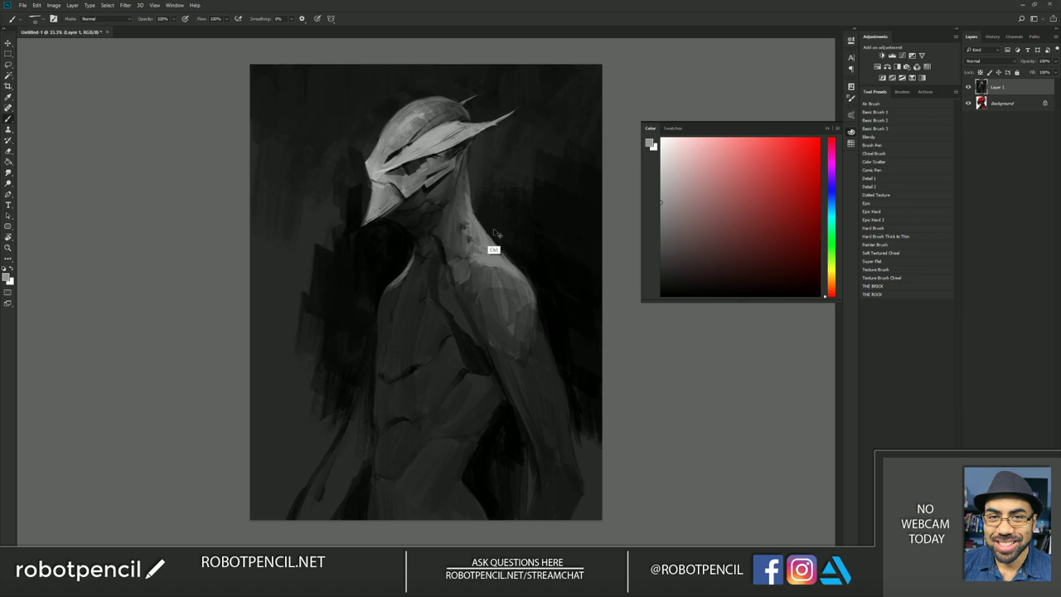
# - Shade the mask's brow plate and the area around the eye slit with sampled mid and dark greys
pyautogui.hotkey('ctrl', 'f')
pyautogui.keyDown('alt'); pyautogui.click(437, 131); pyautogui.keyUp('alt')
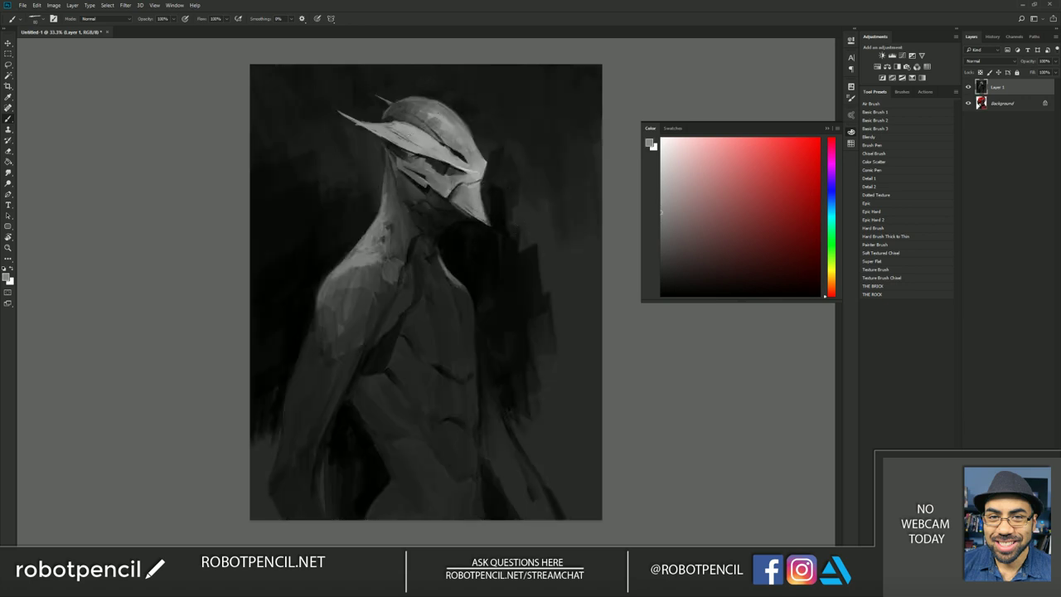
pyautogui.keyDown('alt'); pyautogui.click(429, 151); pyautogui.keyUp('alt')
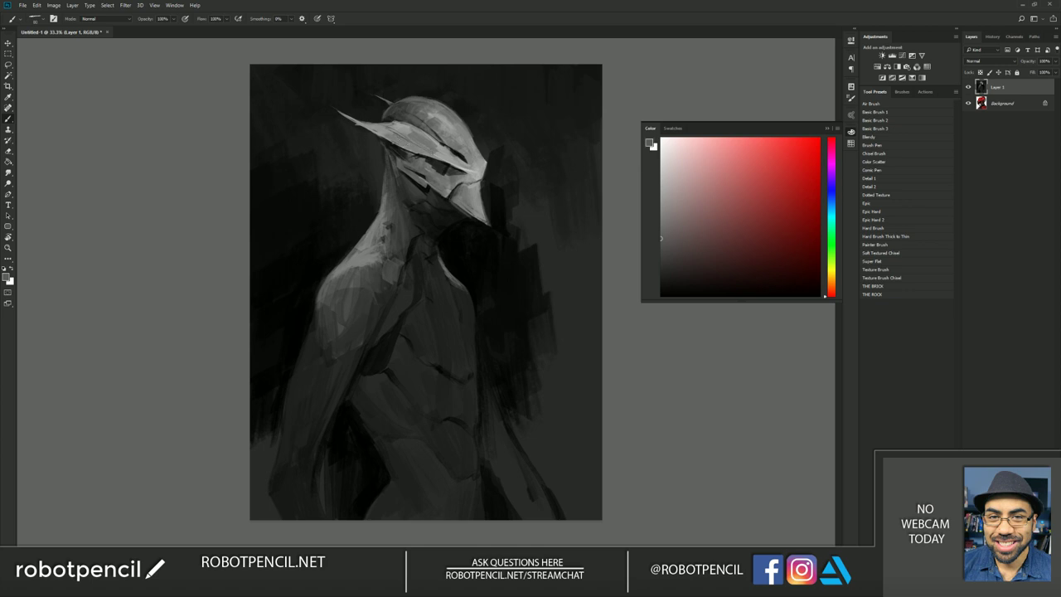
pyautogui.moveTo(385, 125); pyautogui.dragTo(412, 132)
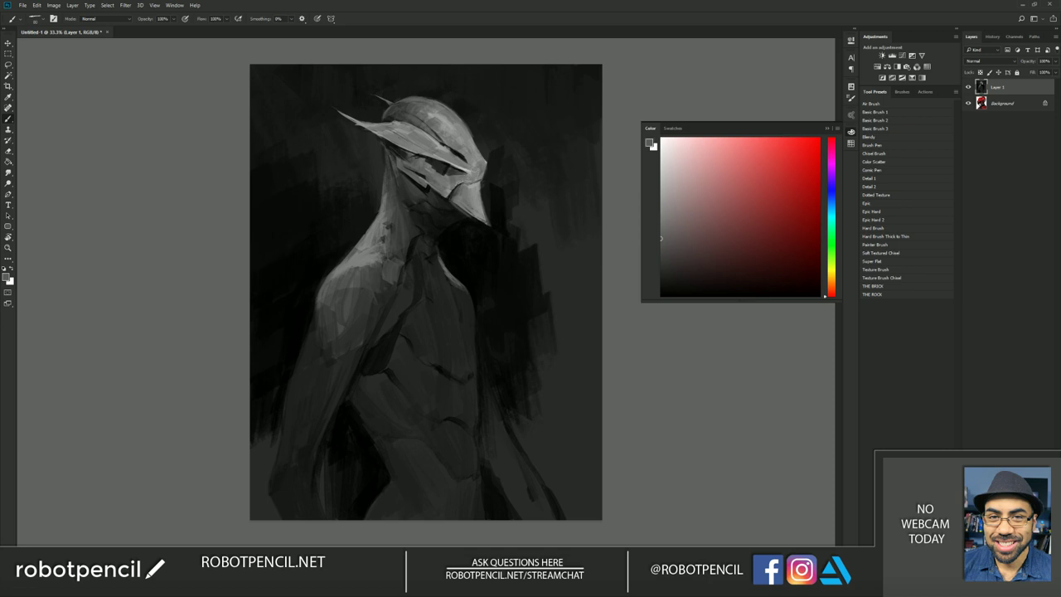
pyautogui.moveTo(446, 173)
pyautogui.mouseDown()
pyautogui.moveTo(437, 166)
pyautogui.moveTo(451, 173)
pyautogui.mouseUp()
pyautogui.keyDown('alt'); pyautogui.click(435, 188); pyautogui.keyUp('alt')
# - Reshape the front of the beak with sampled greys on the mirrored canvas, then mirror it back
pyautogui.hotkey('ctrl', 'shift', 'h')
pyautogui.keyDown('alt'); pyautogui.click(341, 409); pyautogui.keyUp('alt')
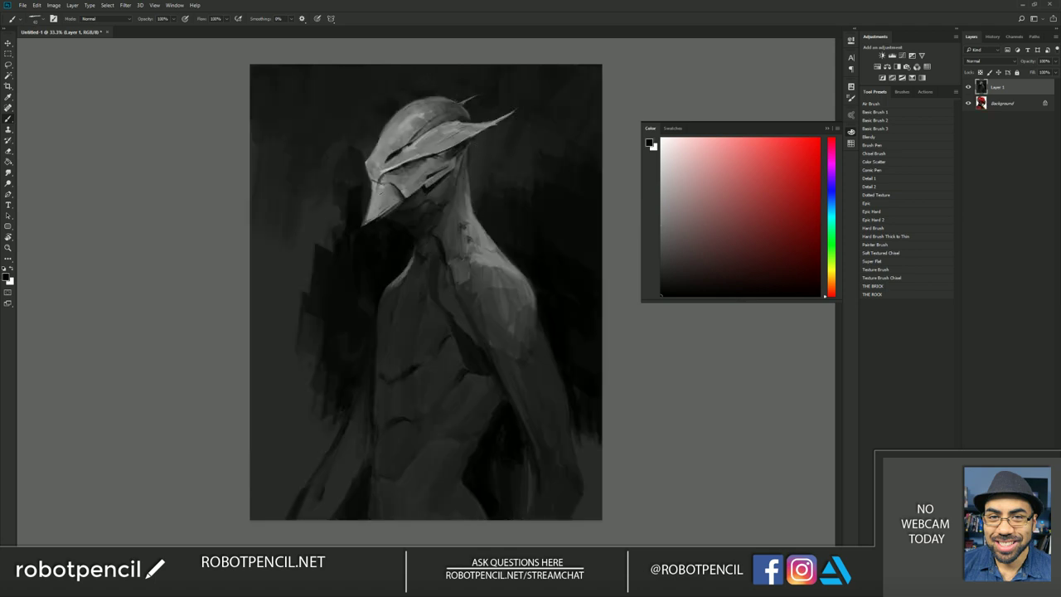
pyautogui.keyDown('alt'); pyautogui.click(375, 207); pyautogui.keyUp('alt')
pyautogui.keyDown('alt'); pyautogui.click(373, 189); pyautogui.keyUp('alt')
pyautogui.hotkey('ctrl', 'f')
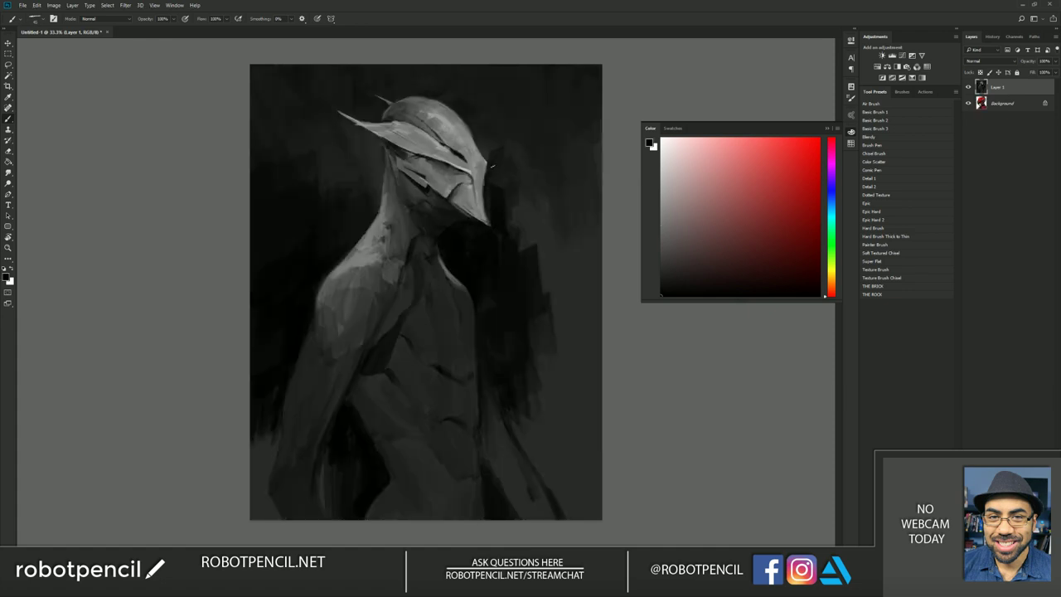
# - Extend the black background in front of the mask and torso toward the canvas edge with a much larger brush
pyautogui.press(']')
pyautogui.press(']')
pyautogui.press(']')
pyautogui.press(']')
pyautogui.moveTo(507, 190); pyautogui.dragTo(525, 283)
pyautogui.moveTo(531, 204); pyautogui.dragTo(544, 323)
pyautogui.press(']')
pyautogui.press(']')
pyautogui.press(']')
pyautogui.press(']')
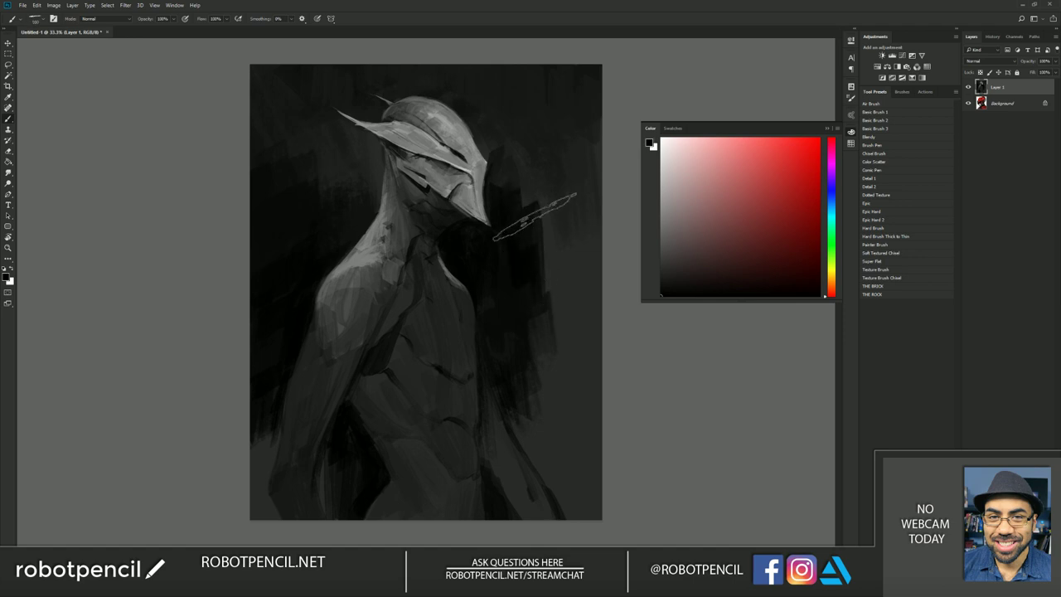
pyautogui.moveTo(534, 217)
pyautogui.mouseDown()
pyautogui.moveTo(561, 202)
pyautogui.moveTo(581, 377)
pyautogui.moveTo(538, 324)
pyautogui.moveTo(567, 419)
pyautogui.moveTo(586, 472)
pyautogui.mouseUp()
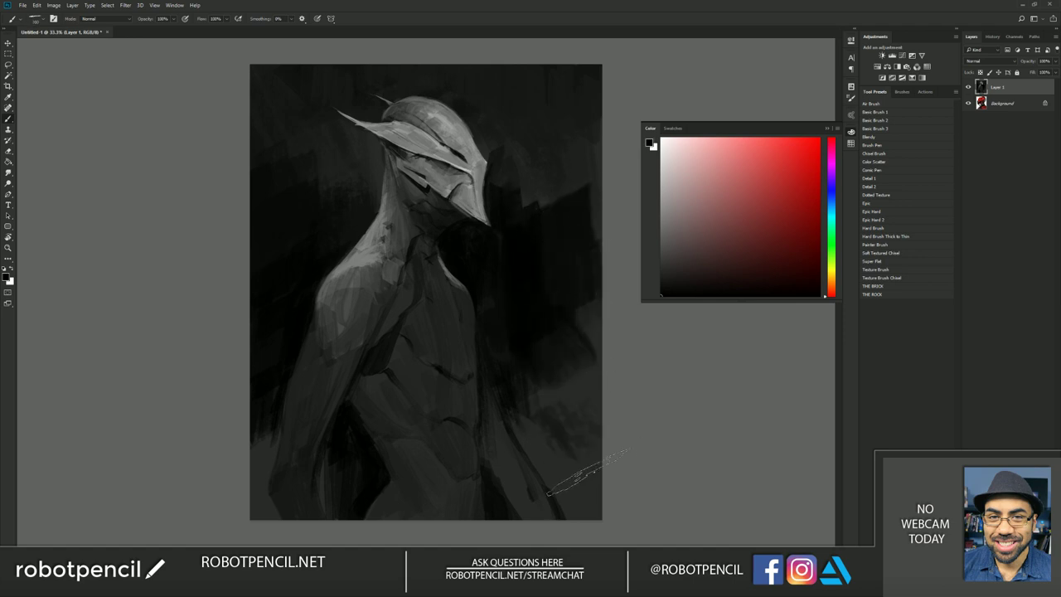
# - Brighten the near shoulder and the outer edge of the upper arm with sampled greys and a smaller brush
pyautogui.press('[')
pyautogui.press('[')
pyautogui.press('[')
pyautogui.press('[')
pyautogui.press('[')
pyautogui.press('[')
pyautogui.press('[')
pyautogui.keyDown('alt'); pyautogui.click(378, 257); pyautogui.keyUp('alt')
pyautogui.moveTo(370, 268)
pyautogui.mouseDown()
pyautogui.moveTo(360, 273)
pyautogui.moveTo(377, 272)
pyautogui.moveTo(331, 299)
pyautogui.mouseUp()
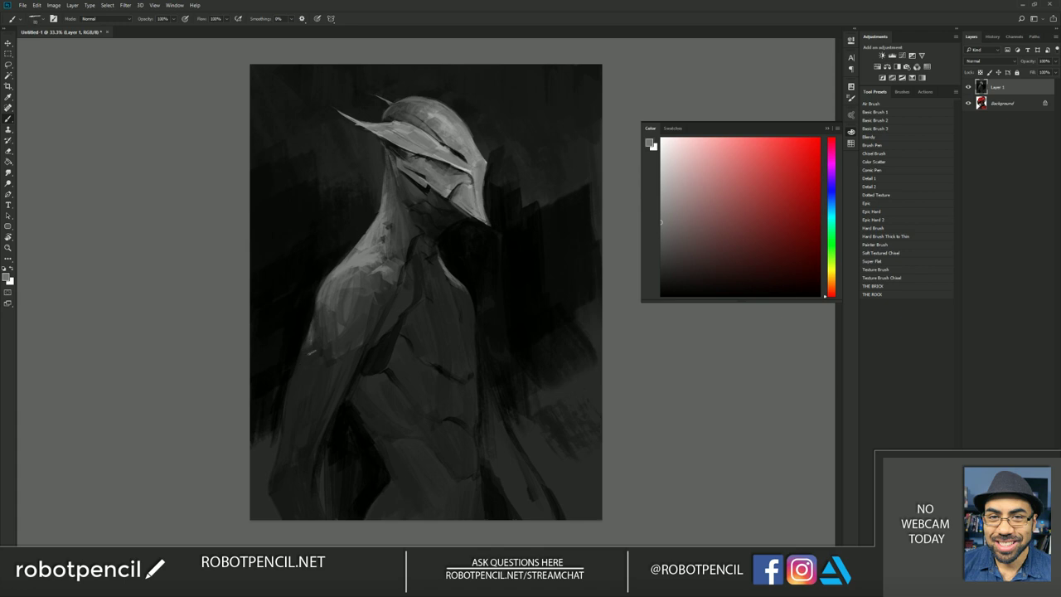
pyautogui.keyDown('alt'); pyautogui.click(308, 362); pyautogui.keyUp('alt')
pyautogui.moveTo(309, 327); pyautogui.dragTo(313, 322)
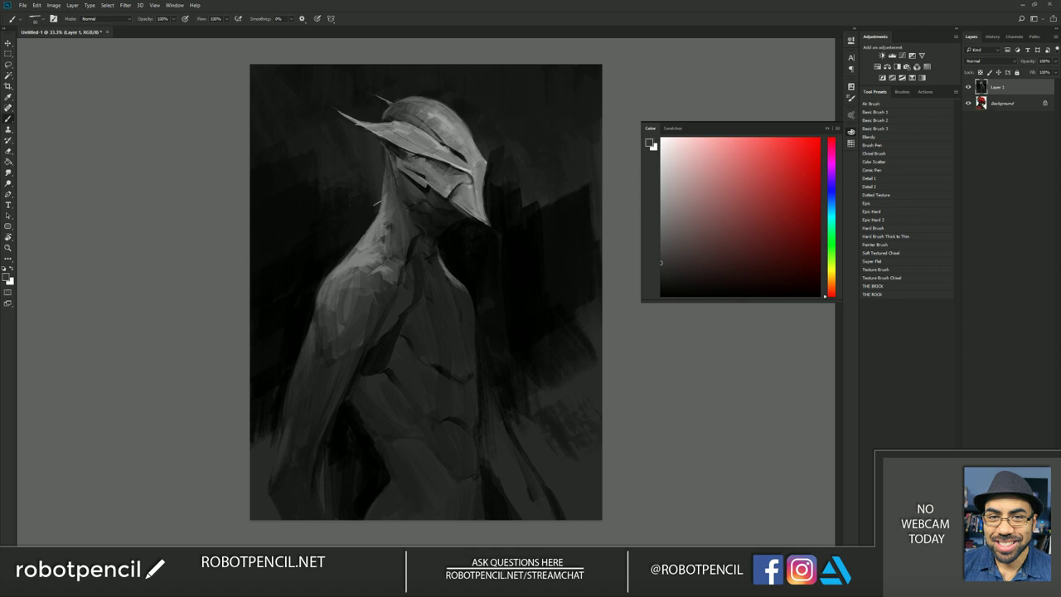
# - Mirror the canvas and blend the background in front of the mask and chest with sampled darks and a large brush
pyautogui.hotkey('ctrl', 'shift', 'h')
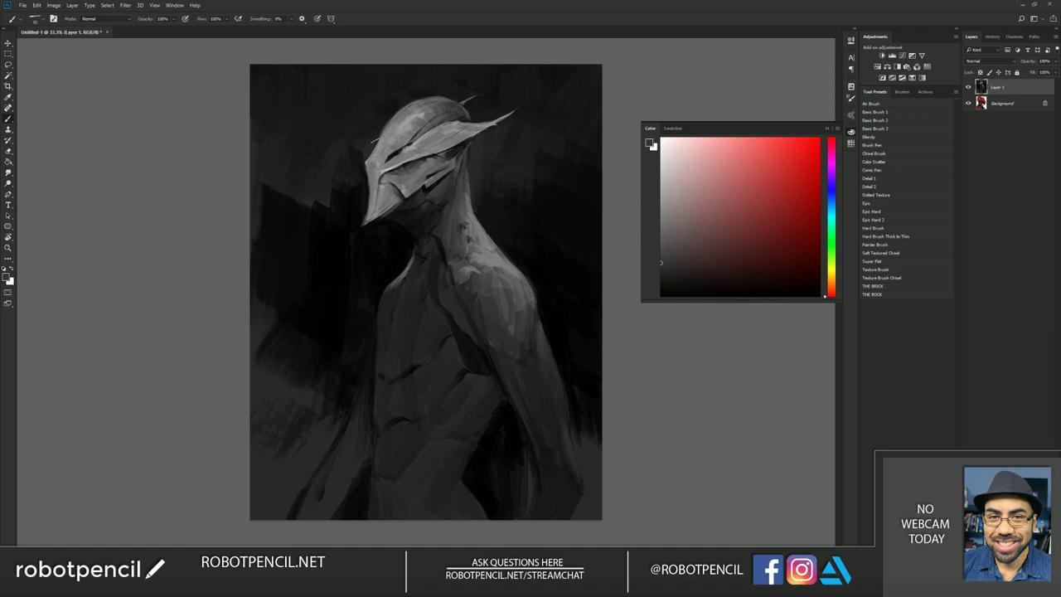
pyautogui.keyDown('alt'); pyautogui.click(372, 147); pyautogui.keyUp('alt')
pyautogui.keyDown('alt'); pyautogui.click(362, 184); pyautogui.keyUp('alt')
pyautogui.keyDown('alt'); pyautogui.click(359, 214); pyautogui.keyUp('alt')
pyautogui.press(']')
pyautogui.press(']')
pyautogui.press(']')
pyautogui.press(']')
pyautogui.press(']')
pyautogui.press(']')
pyautogui.press(']')
pyautogui.press(']')
pyautogui.press(']')
pyautogui.press(']')
pyautogui.moveTo(259, 198)
pyautogui.mouseDown()
pyautogui.moveTo(307, 266)
pyautogui.moveTo(281, 270)
pyautogui.moveTo(261, 320)
pyautogui.moveTo(297, 435)
pyautogui.moveTo(297, 348)
pyautogui.mouseUp()
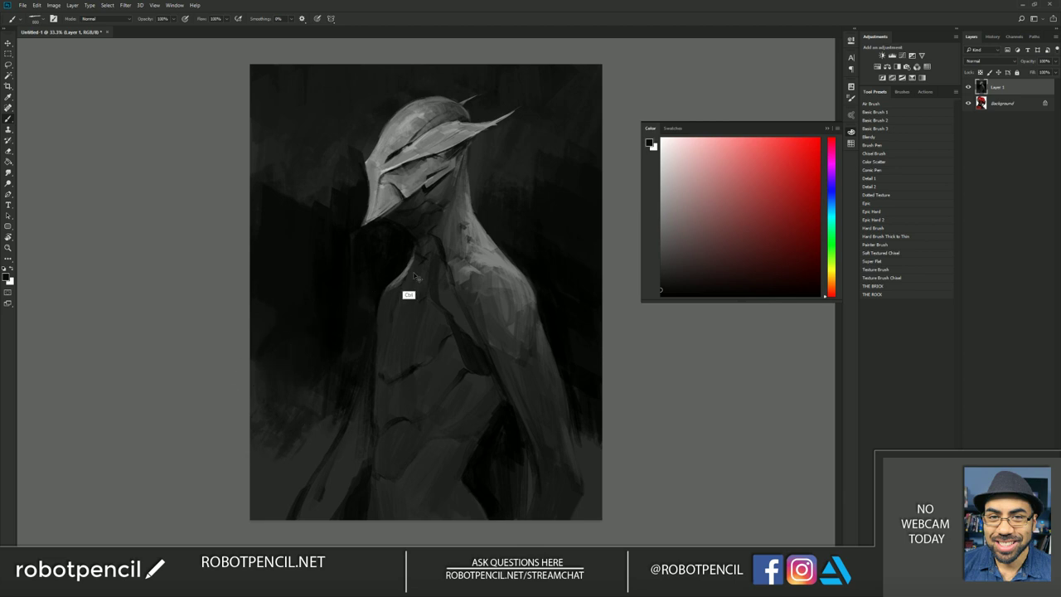
# - Rework the far shoulder and arm with sampled dark grey and a smaller brush, painting out the gap beside the waist
pyautogui.hotkey('ctrl', 'h')
pyautogui.hotkey('ctrl', 'h')
pyautogui.keyDown('alt'); pyautogui.click(396, 333); pyautogui.keyUp('alt')
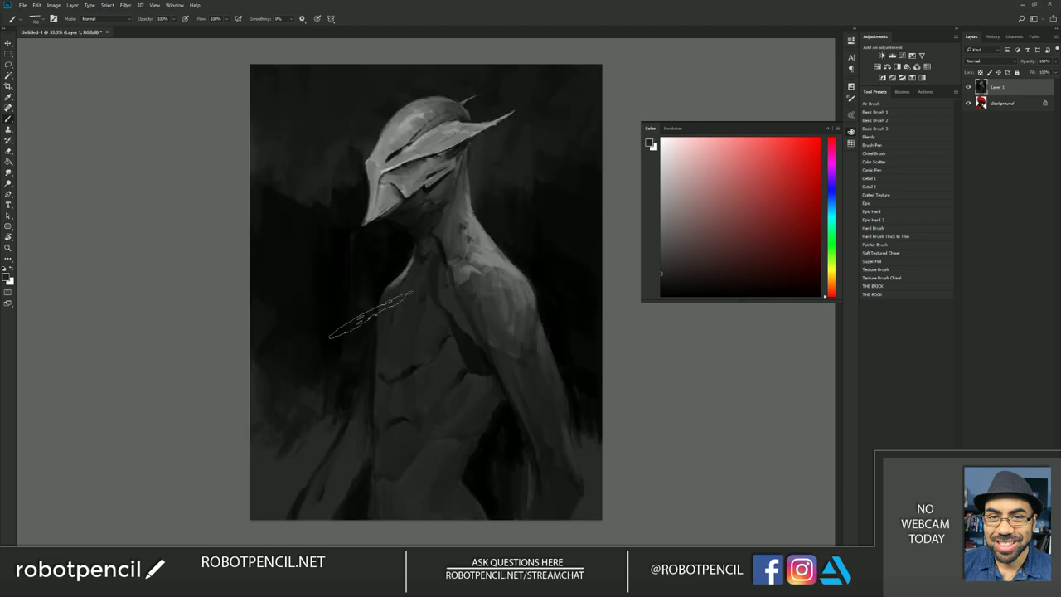
pyautogui.press('[')
pyautogui.press('[')
pyautogui.press('[')
pyautogui.press('[')
pyautogui.press('[')
pyautogui.press('[')
pyautogui.press('[')
pyautogui.press('[')
pyautogui.press('[')
pyautogui.press('[')
pyautogui.press('[')
pyautogui.press('[')
pyautogui.press('[')
pyautogui.press('[')
pyautogui.press('[')
pyautogui.press('[')
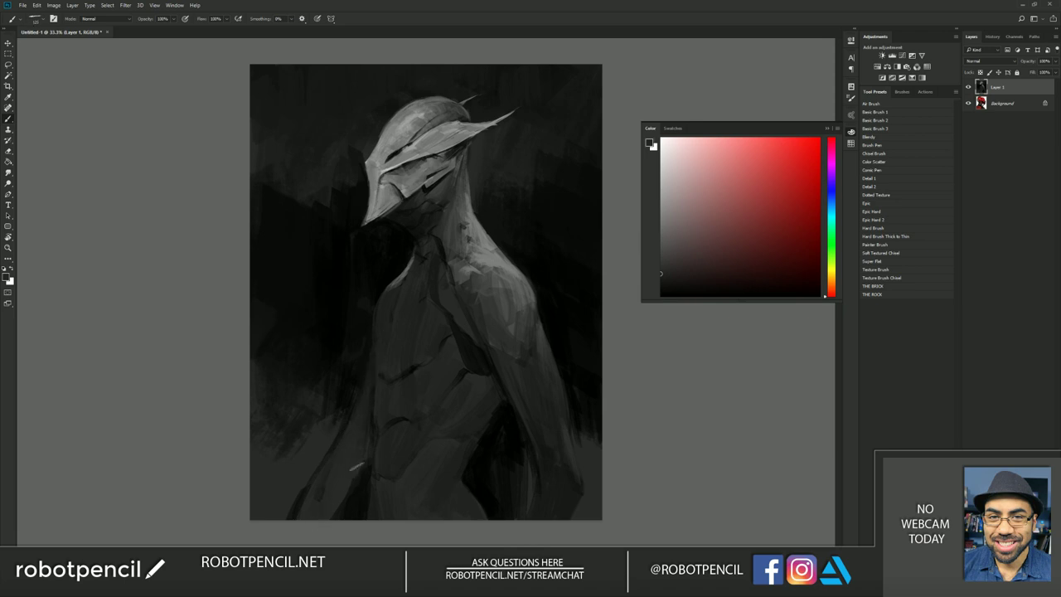
pyautogui.press('d')
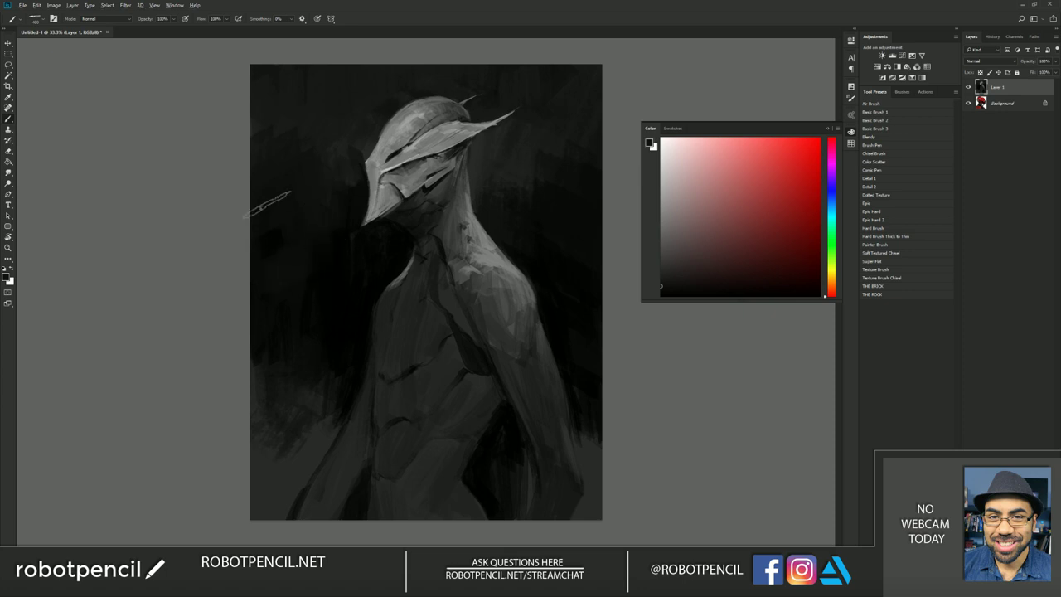
# - Deepen the background in front of the figure with broad black strokes and a larger brush, then mirror the canvas
pyautogui.moveTo(280, 222); pyautogui.dragTo(279, 264)
pyautogui.press(']')
pyautogui.press(']')
pyautogui.press(']')
pyautogui.press(']')
pyautogui.press(']')
pyautogui.press(']')
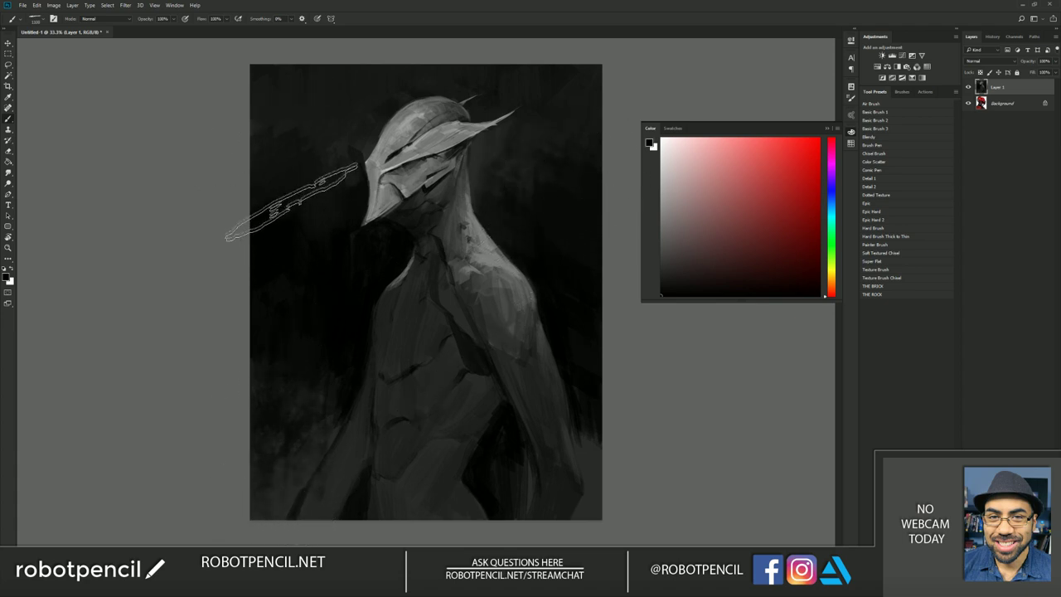
pyautogui.hotkey('ctrl', 'f')
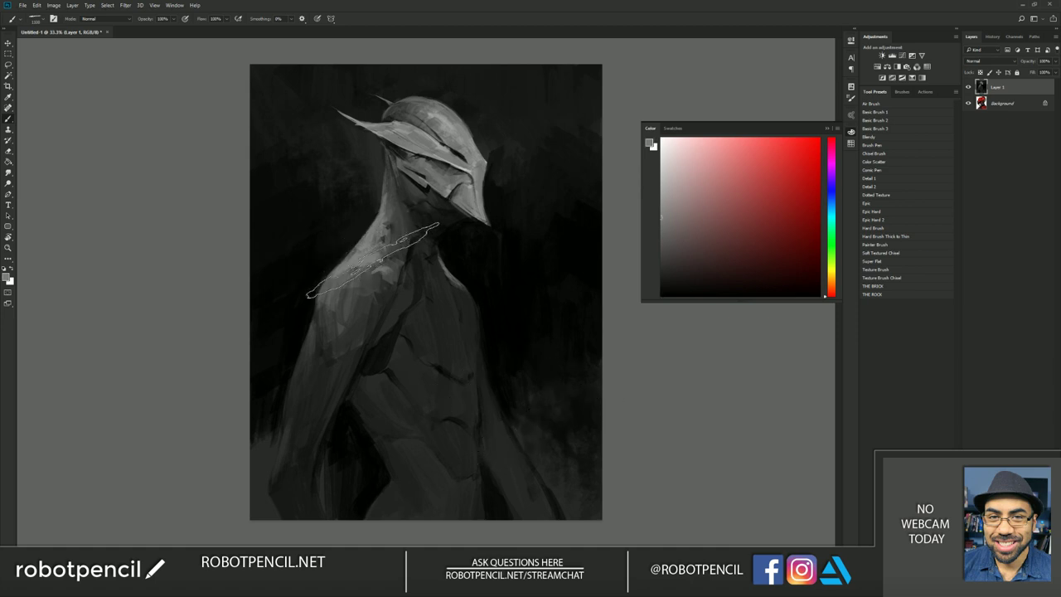
# - Paint light grey highlights along the back of the neck and the top of the near shoulder with a small brush
pyautogui.press('x')
pyautogui.press('[')
pyautogui.press('[')
pyautogui.press('[')
pyautogui.press('[')
pyautogui.press('[')
pyautogui.press('[')
pyautogui.press('[')
pyautogui.press('[')
pyautogui.press('[')
pyautogui.press('[')
pyautogui.press('[')
pyautogui.press('[')
pyautogui.moveTo(365, 261); pyautogui.dragTo(353, 262)
pyautogui.keyDown('alt'); pyautogui.click(356, 285); pyautogui.keyUp('alt')
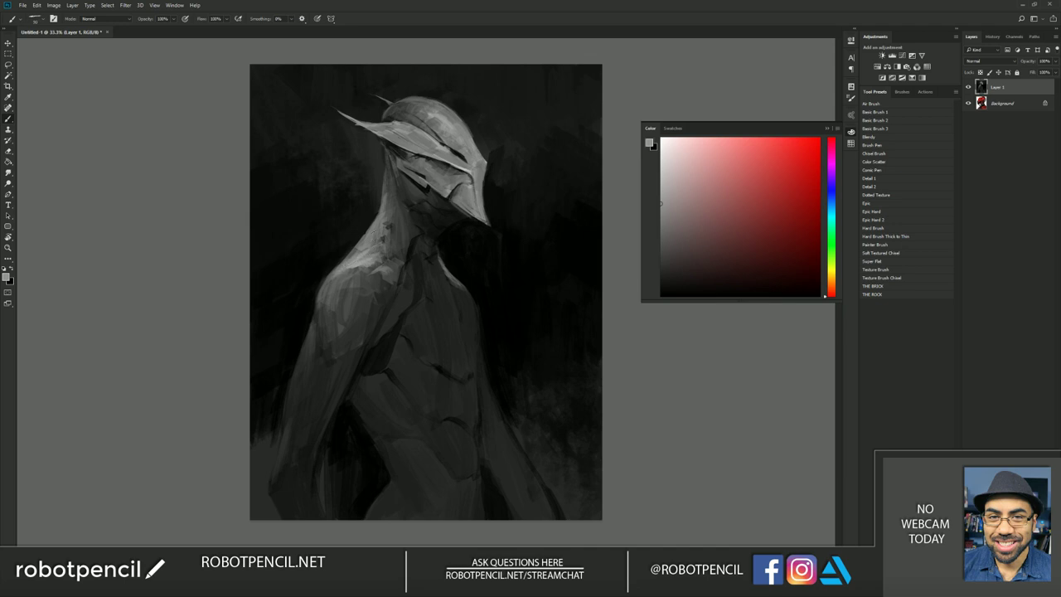
pyautogui.moveTo(371, 233); pyautogui.dragTo(350, 254)
pyautogui.moveTo(382, 212); pyautogui.dragTo(366, 231)
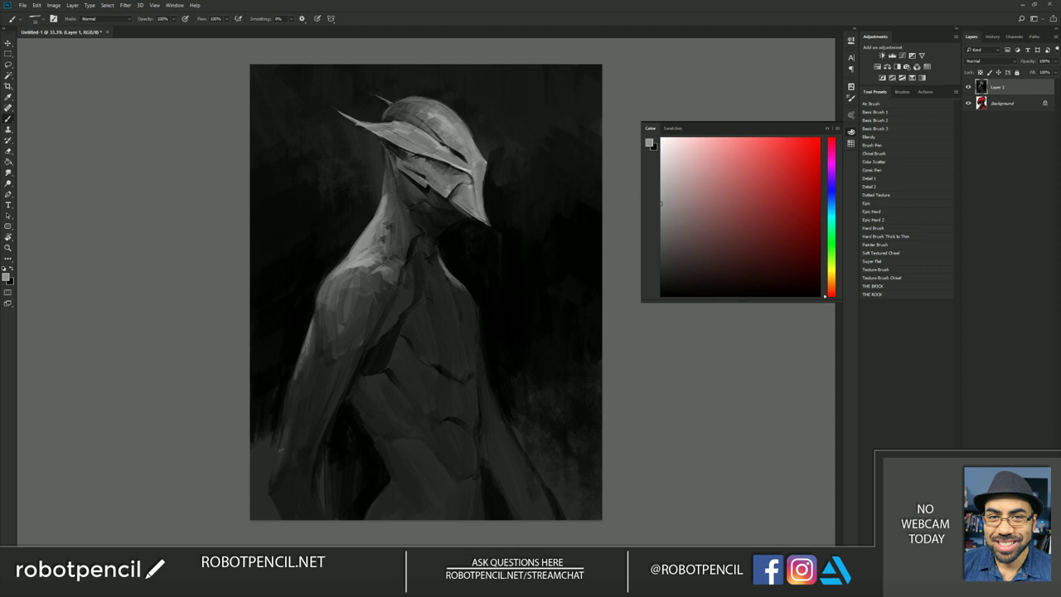
# - Add a light rim to the near forearm and hip, and blend the hip highlight with sampled greys
pyautogui.moveTo(280, 450); pyautogui.dragTo(274, 476)
pyautogui.moveTo(392, 481)
pyautogui.mouseDown()
pyautogui.moveTo(375, 501)
pyautogui.moveTo(392, 483)
pyautogui.mouseUp()
pyautogui.keyDown('alt'); pyautogui.click(386, 508); pyautogui.keyUp('alt')
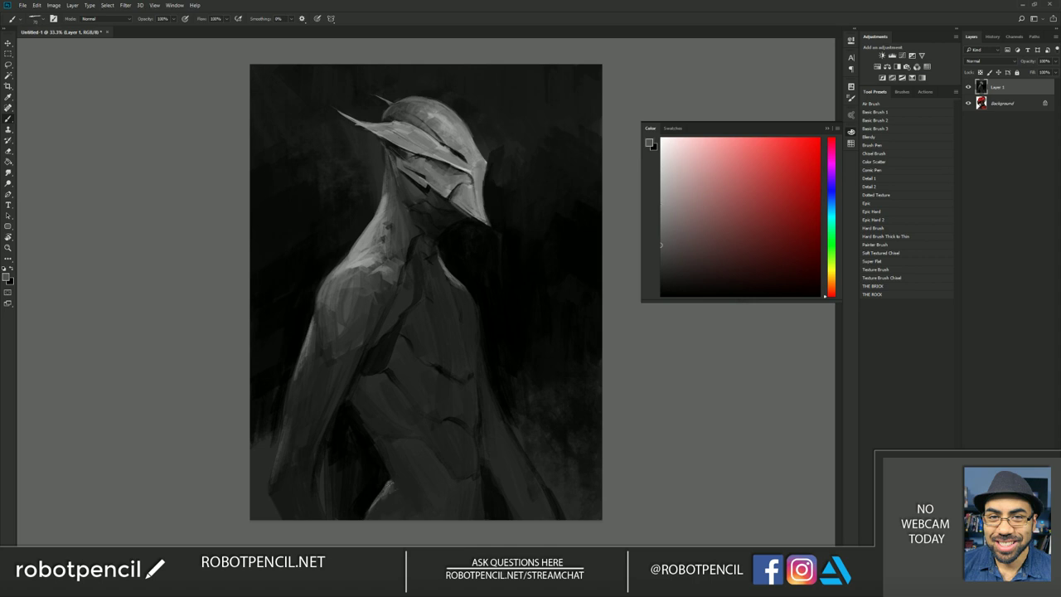
pyautogui.keyDown('alt'); pyautogui.click(385, 496); pyautogui.keyUp('alt')
pyautogui.keyDown('alt'); pyautogui.click(380, 507); pyautogui.keyUp('alt')
pyautogui.moveTo(396, 484); pyautogui.dragTo(388, 490)
pyautogui.keyDown('alt'); pyautogui.click(372, 505); pyautogui.keyUp('alt')
pyautogui.moveTo(375, 497); pyautogui.dragTo(378, 516)
pyautogui.keyDown('alt'); pyautogui.click(449, 430); pyautogui.keyUp('alt')
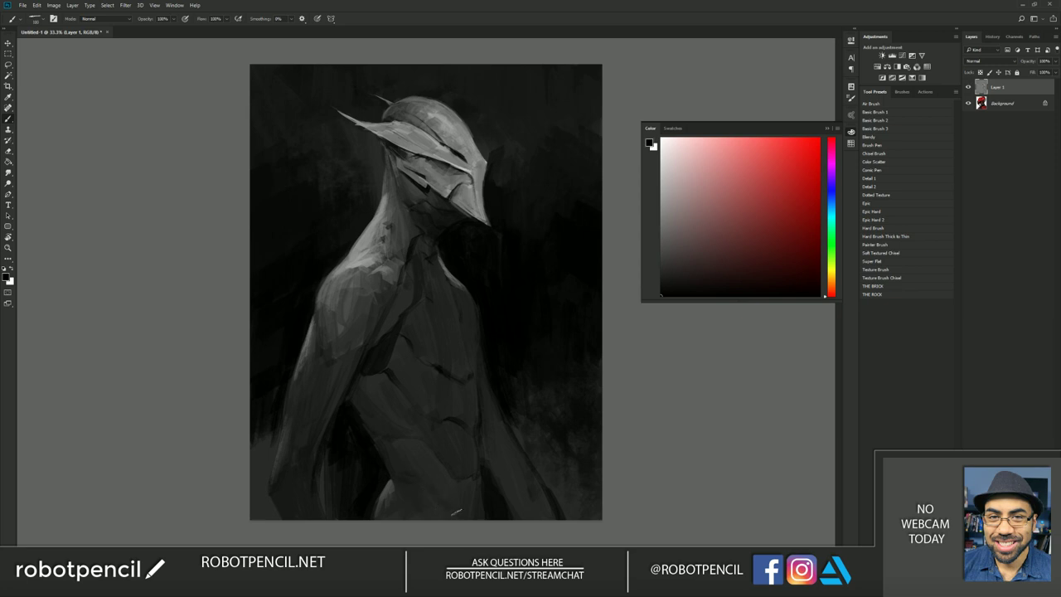
# - Smooth the chest and the shadow beside the near armpit with sampled dark greys and a larger brush, mirroring the canvas between passes
pyautogui.hotkey('ctrl', 'shift', 'h')
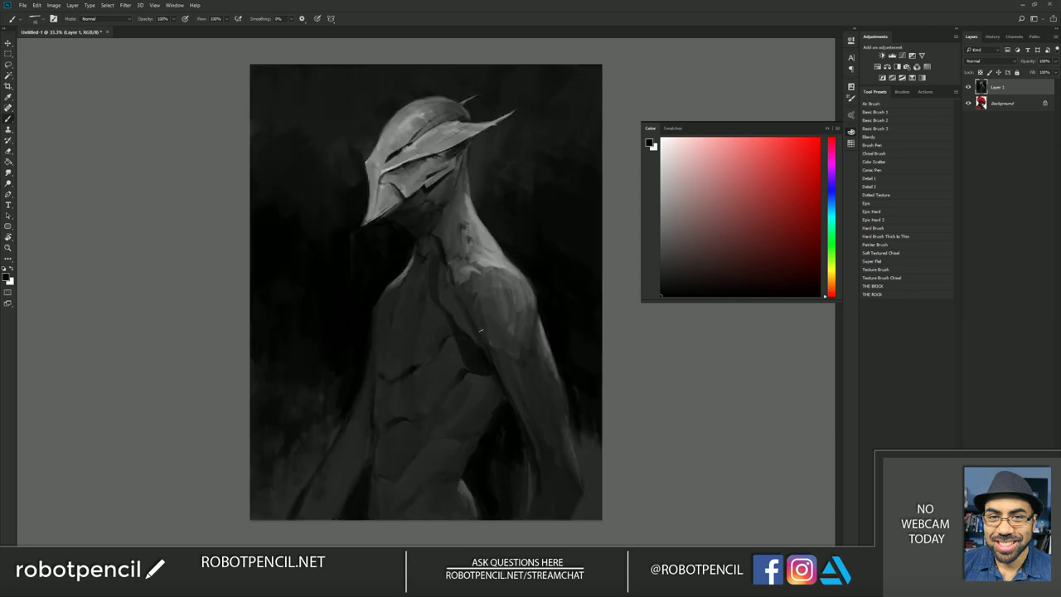
pyautogui.keyDown('alt'); pyautogui.click(459, 341); pyautogui.keyUp('alt')
pyautogui.press(']')
pyautogui.press(']')
pyautogui.press(']')
pyautogui.press(']')
pyautogui.press(']')
pyautogui.press(']')
pyautogui.press(']')
pyautogui.press(']')
pyautogui.keyDown('alt'); pyautogui.click(477, 362); pyautogui.keyUp('alt')
pyautogui.keyDown('alt'); pyautogui.click(409, 328); pyautogui.keyUp('alt')
pyautogui.hotkey('ctrl', 'shift', 'h')
pyautogui.press('[')
pyautogui.press('[')
pyautogui.press('[')
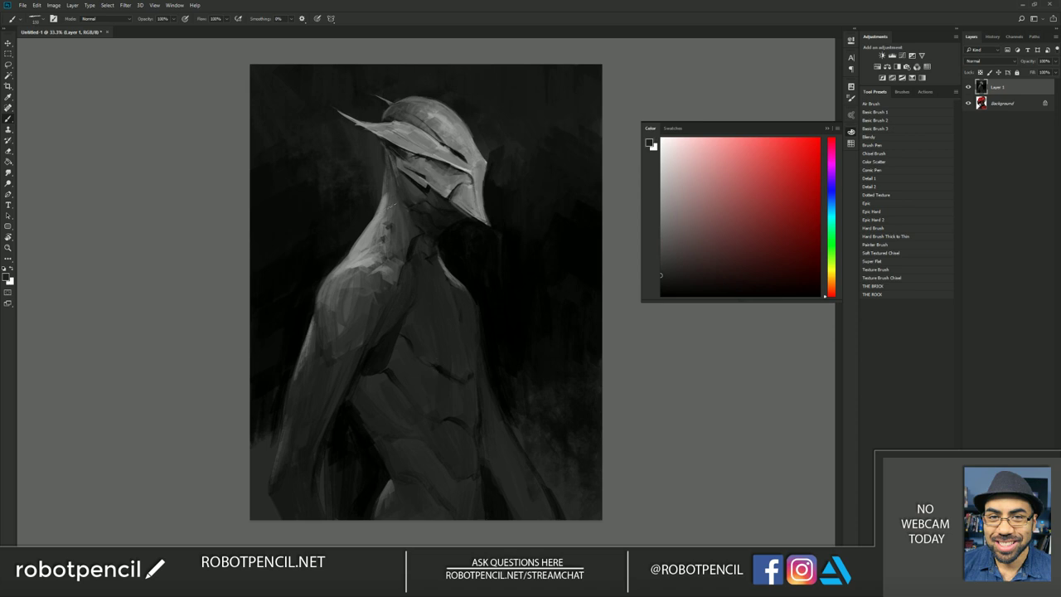
# - Paint dark muscle strokes on the side of the neck and soften the collarbone area with sampled dark greys
pyautogui.keyDown('alt'); pyautogui.click(392, 224); pyautogui.keyUp('alt')
pyautogui.moveTo(386, 216); pyautogui.dragTo(386, 202)
pyautogui.keyDown('alt'); pyautogui.click(412, 261); pyautogui.keyUp('alt')
pyautogui.hotkey('ctrl', 'f')
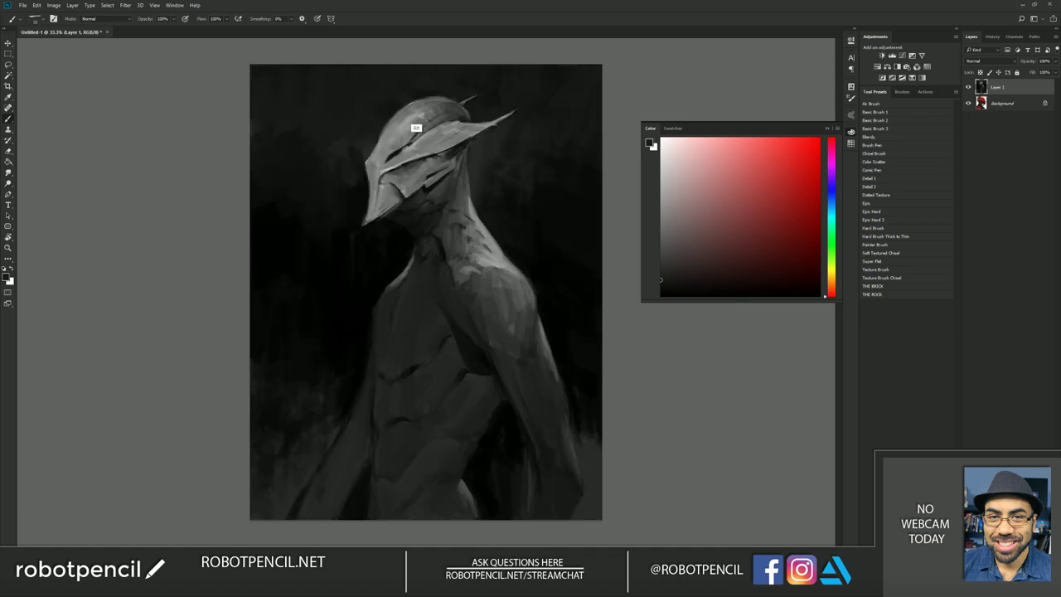
# - Refine the helmet's crown with sampled grey and black accents, mirroring the canvas to check the shape
pyautogui.keyDown('alt'); pyautogui.click(428, 100); pyautogui.keyUp('alt')
pyautogui.keyDown('alt'); pyautogui.click(433, 97); pyautogui.keyUp('alt')
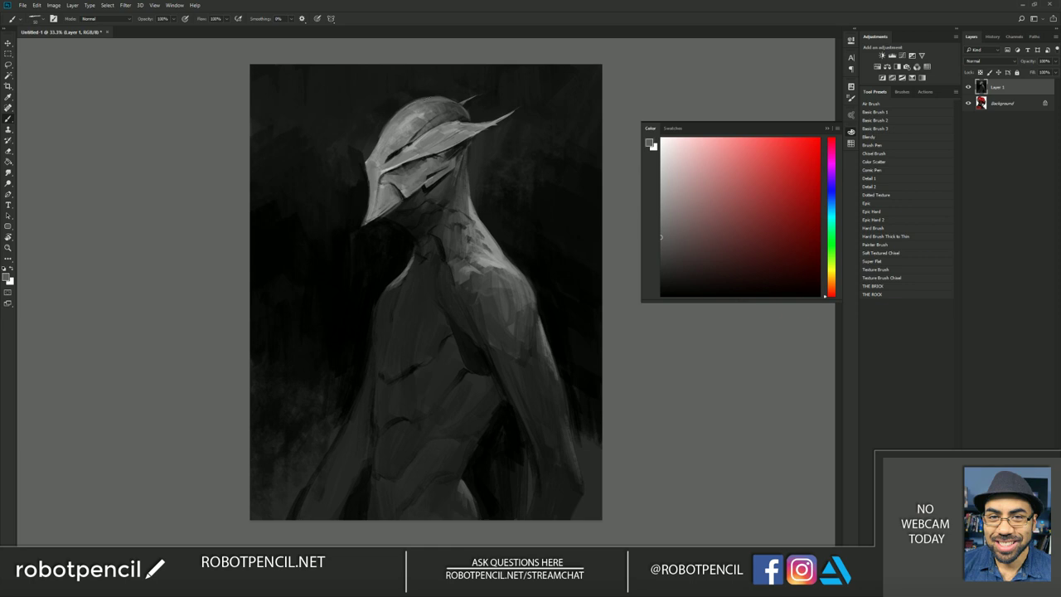
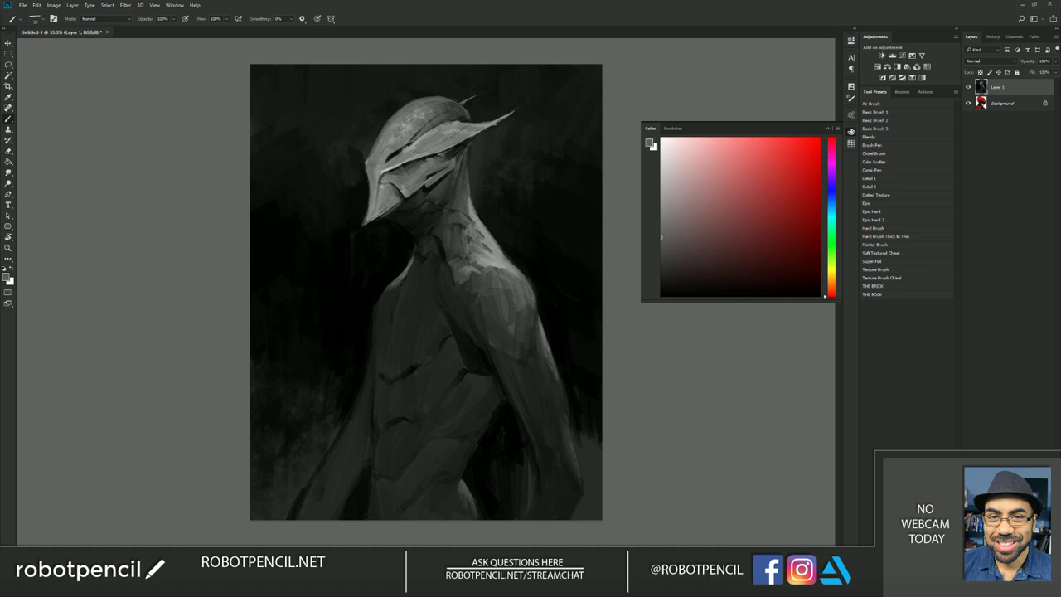
pyautogui.press('d')
pyautogui.hotkey('ctrl', 'f')
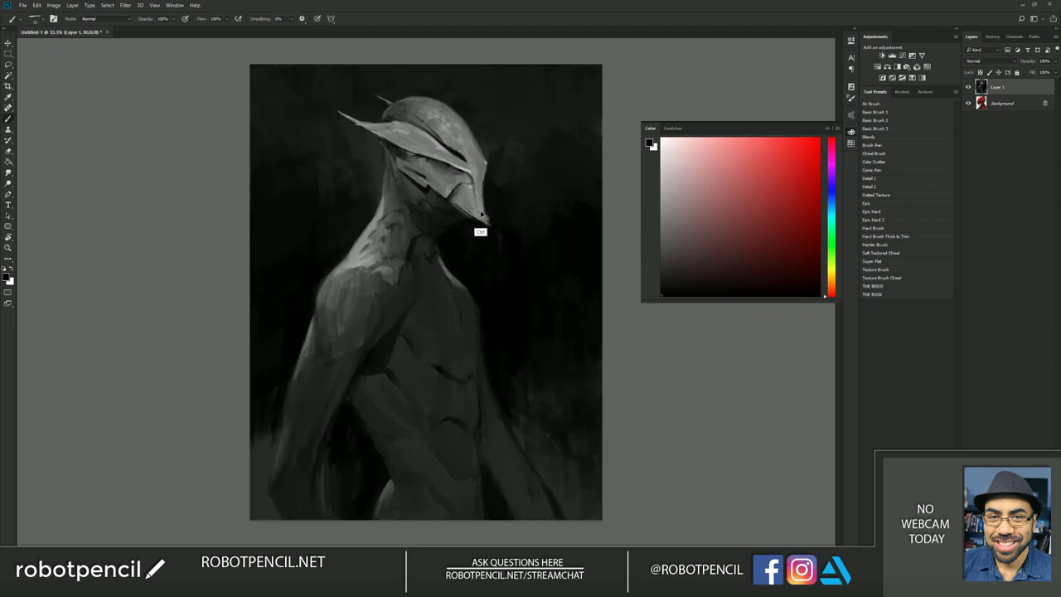
pyautogui.hotkey('ctrl', 'h')
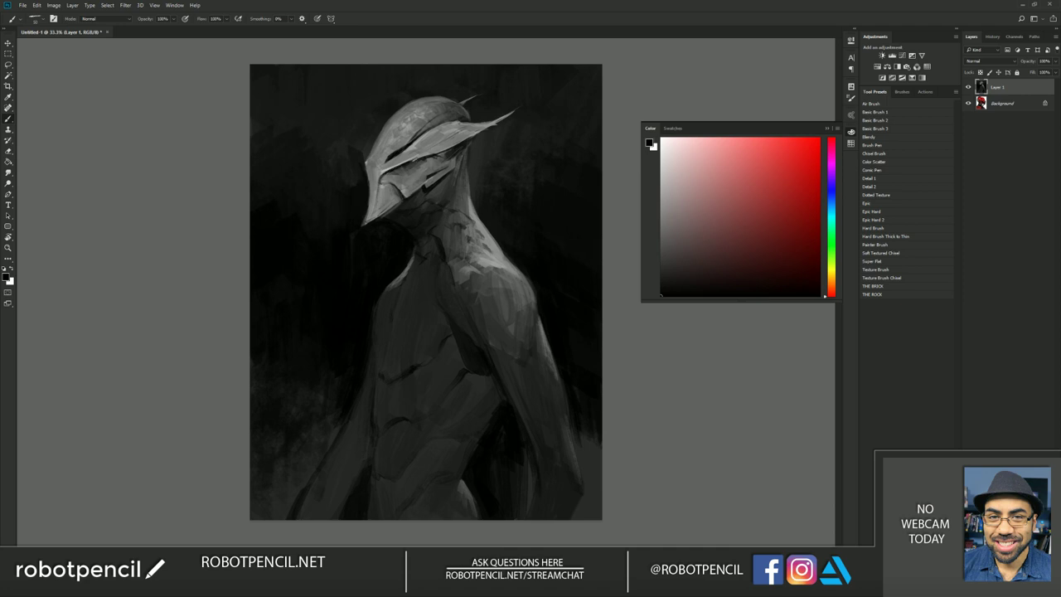
# - Add white glints to the mask and black accents to its lower cheek and jaw, mirroring the canvas between passes
pyautogui.press('x')
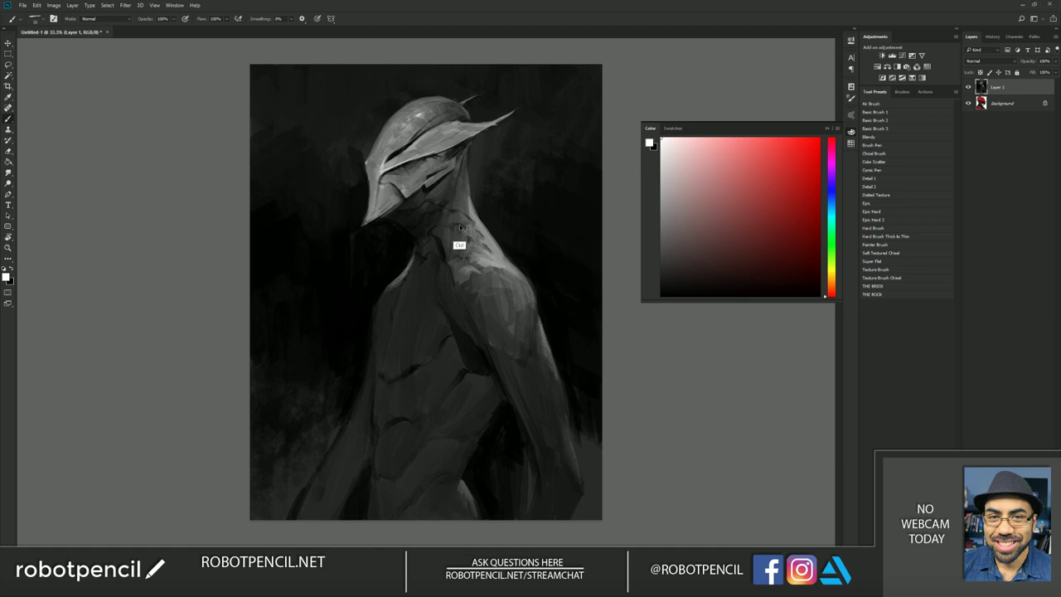
pyautogui.hotkey('ctrl', 'f')
pyautogui.press('h')
pyautogui.press('x')
pyautogui.press('x')
pyautogui.press('x')
pyautogui.moveTo(383, 180); pyautogui.dragTo(395, 184)
pyautogui.hotkey('ctrl', 'shift', 'h')
pyautogui.press('h')
pyautogui.moveTo(445, 186); pyautogui.dragTo(437, 197)
pyautogui.press('h')
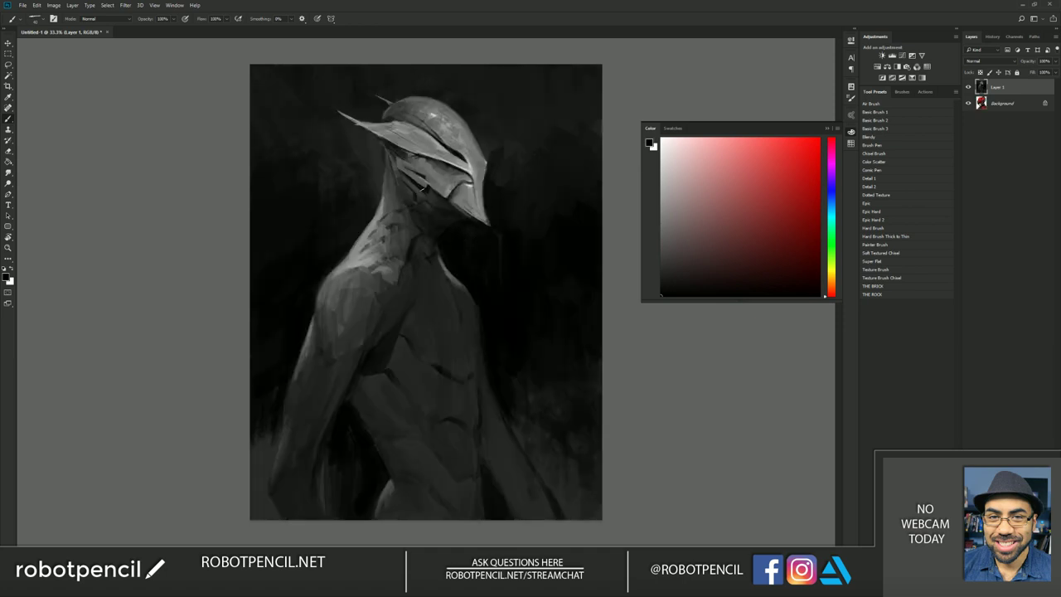
# - Build up the jaw beneath the mask with sampled mid and dark greys on the mirrored canvas
pyautogui.keyDown('alt'); pyautogui.click(443, 200); pyautogui.keyUp('alt')
pyautogui.hotkey('ctrl', 'shift', 'h')
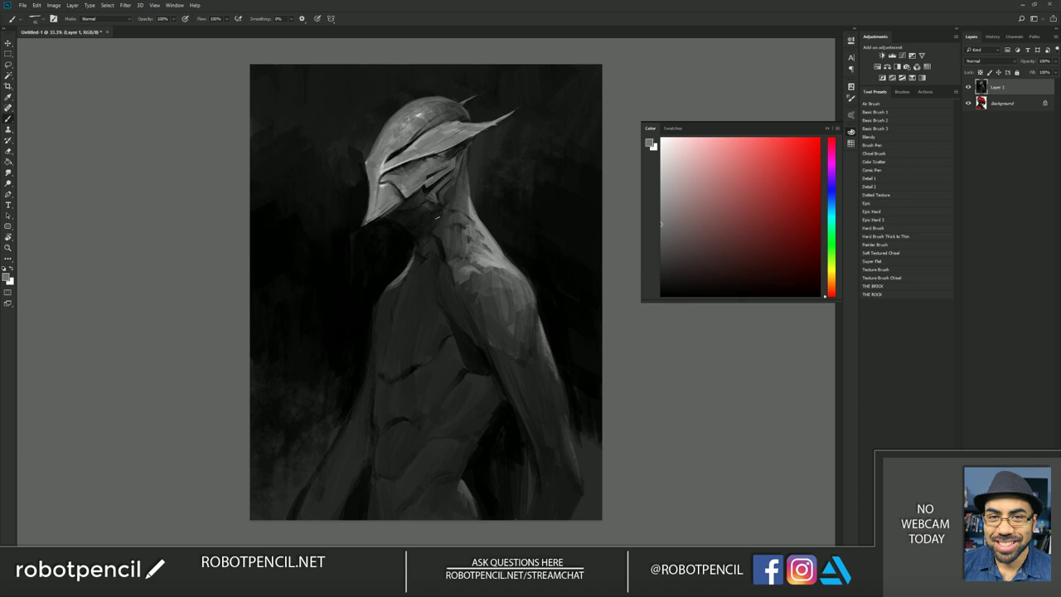
pyautogui.keyDown('alt'); pyautogui.click(431, 227); pyautogui.keyUp('alt')
pyautogui.hotkey('ctrl', 'f')
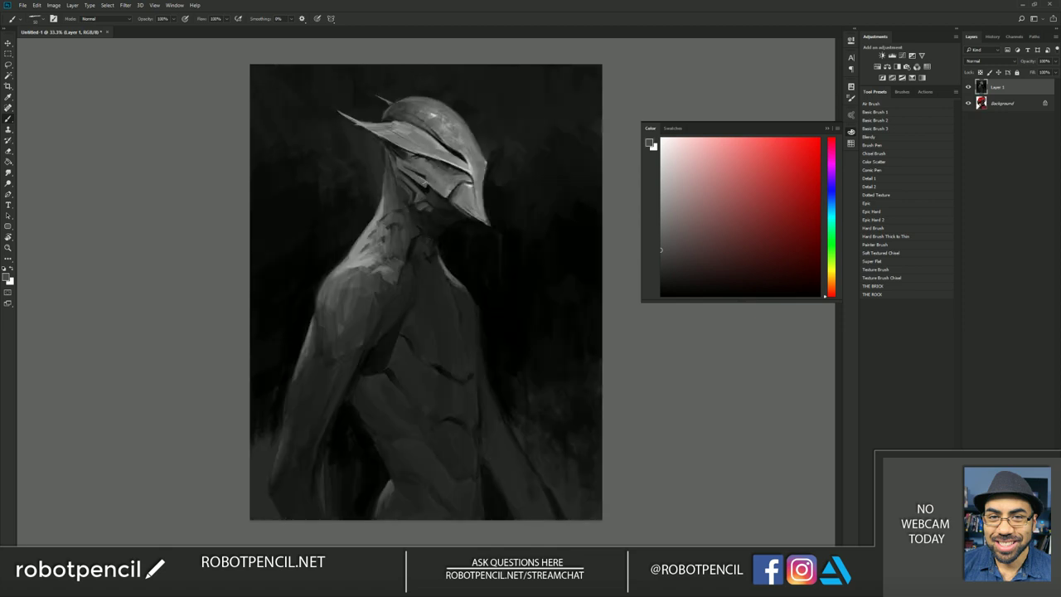
# - Sharpen the mask's cheek plates with sampled grey and black strokes beneath the brow plate
pyautogui.keyDown('alt'); pyautogui.click(430, 177); pyautogui.keyUp('alt')
pyautogui.press('d')
pyautogui.moveTo(408, 154); pyautogui.dragTo(444, 163)
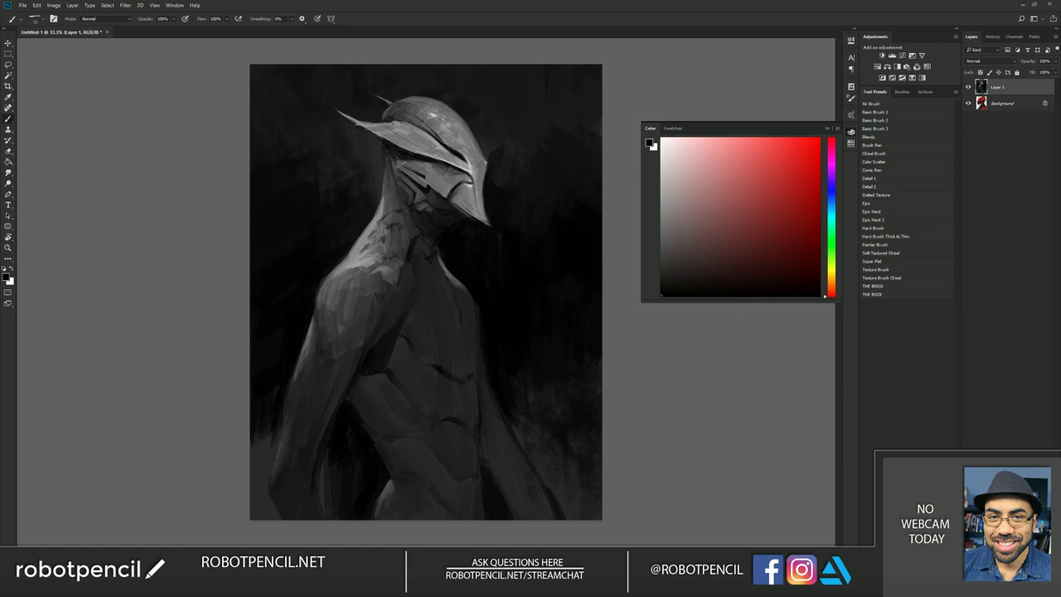
# - Mirror the canvas and deepen the shadow beneath the brow plate with sampled dark grey strokes
pyautogui.press('z')
pyautogui.keyDown('alt'); pyautogui.click(490, 214); pyautogui.keyUp('alt')
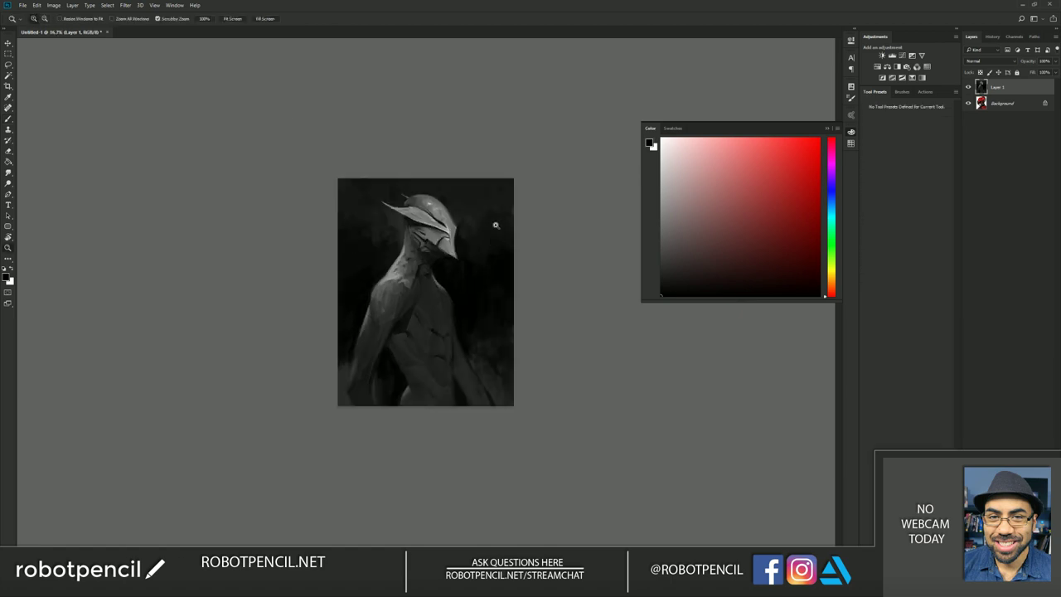
pyautogui.click(457, 297)
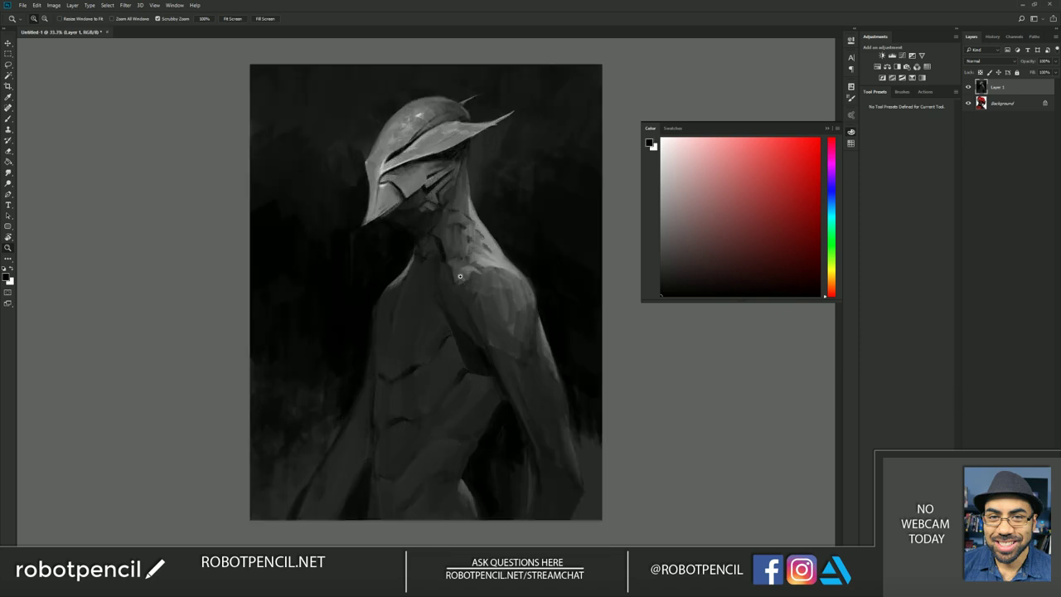
pyautogui.press('b')
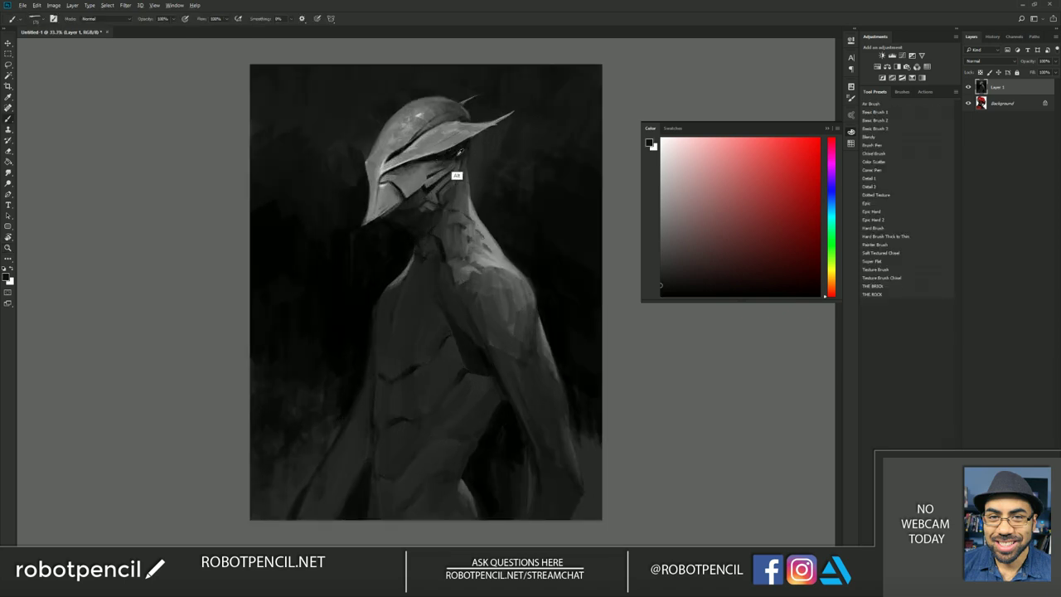
pyautogui.keyDown('alt'); pyautogui.click(455, 156); pyautogui.keyUp('alt')
pyautogui.moveTo(427, 162)
pyautogui.mouseDown()
pyautogui.moveTo(456, 157)
pyautogui.moveTo(443, 160)
pyautogui.moveTo(449, 170)
pyautogui.mouseUp()
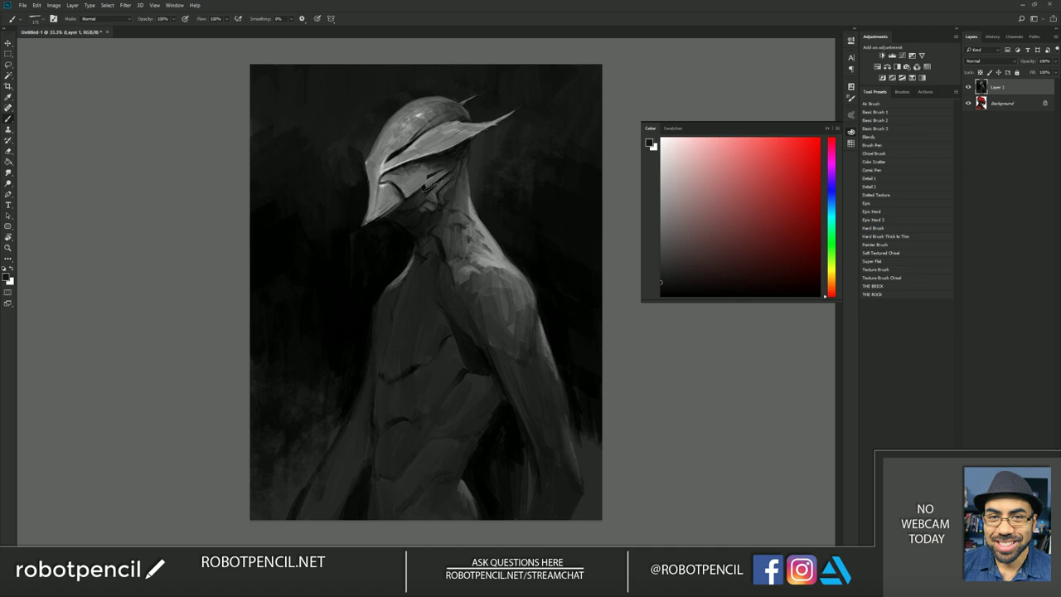
# - Add fine accents to the front of the mask with a smaller brush, mirroring the canvas to check them
pyautogui.keyDown('alt'); pyautogui.click(400, 155); pyautogui.keyUp('alt')
pyautogui.press('[')
pyautogui.press('[')
pyautogui.press('[')
pyautogui.press('[')
pyautogui.press('[')
pyautogui.press('x')
pyautogui.press('x')
pyautogui.press('z')
pyautogui.keyDown('alt'); pyautogui.click(435, 247); pyautogui.keyUp('alt')
pyautogui.keyDown('alt'); pyautogui.click(435, 247); pyautogui.keyUp('alt')
pyautogui.hotkey('ctrl', 'shift', 'h')
pyautogui.click(466, 272)
pyautogui.click(465, 271)
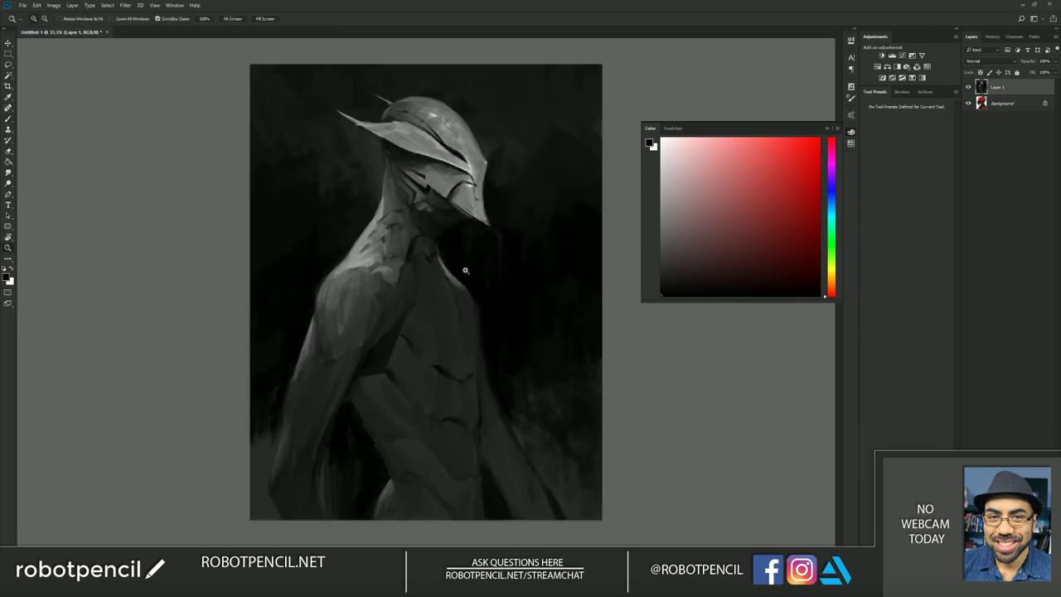
# - Paint ridges into the jaw behind the mask with sampled grey, mirroring the canvas to check the shape
pyautogui.press('b')
pyautogui.keyDown('alt'); pyautogui.click(415, 219); pyautogui.keyUp('alt')
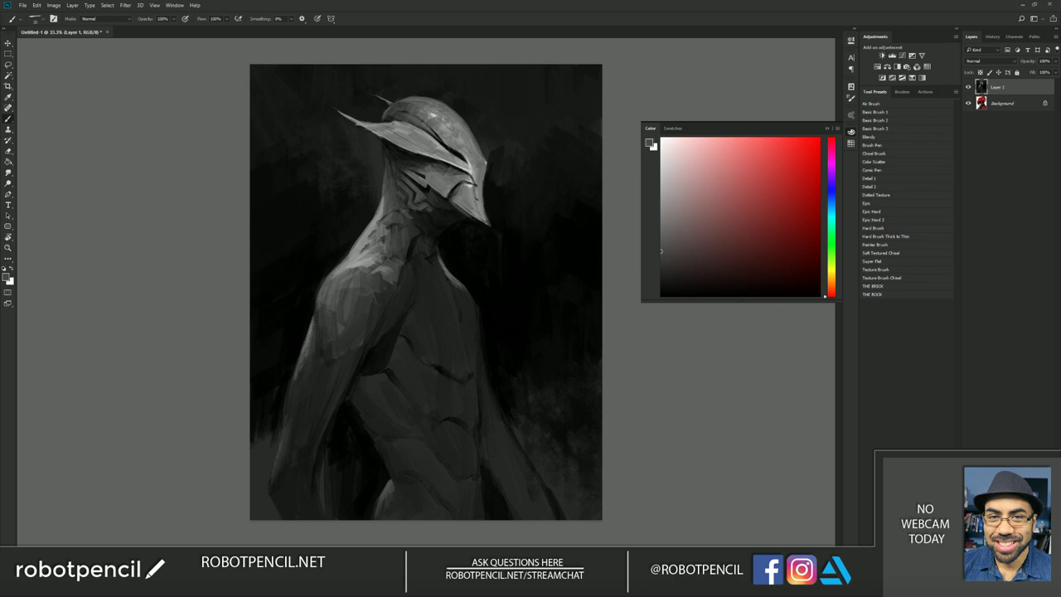
pyautogui.press('z')
pyautogui.keyDown('alt'); pyautogui.click(459, 244); pyautogui.keyUp('alt')
pyautogui.keyDown('alt'); pyautogui.click(449, 257); pyautogui.keyUp('alt')
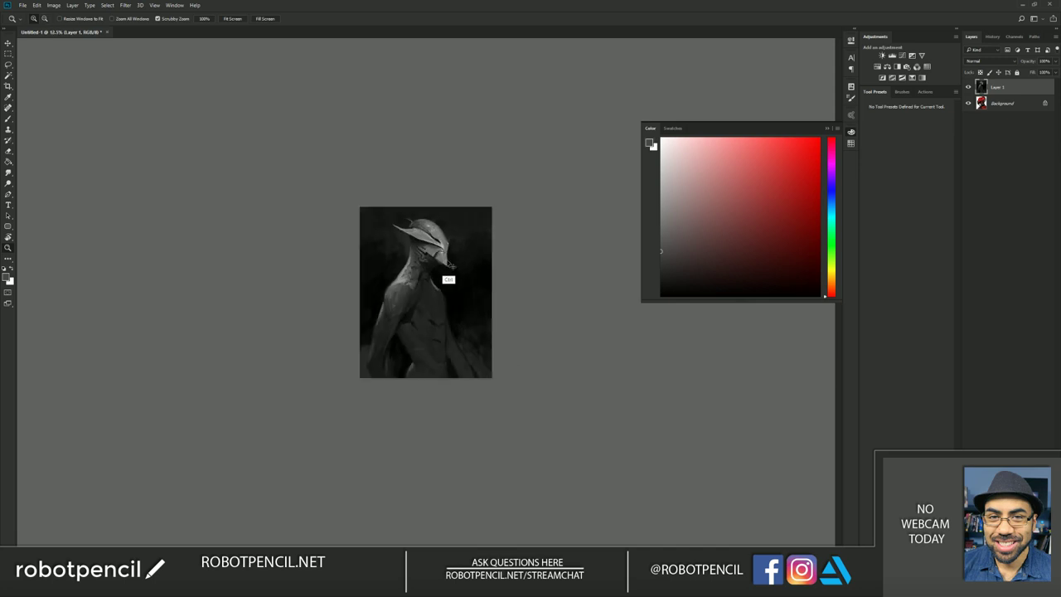
pyautogui.press('F2')
pyautogui.click(440, 269)
pyautogui.press('b')
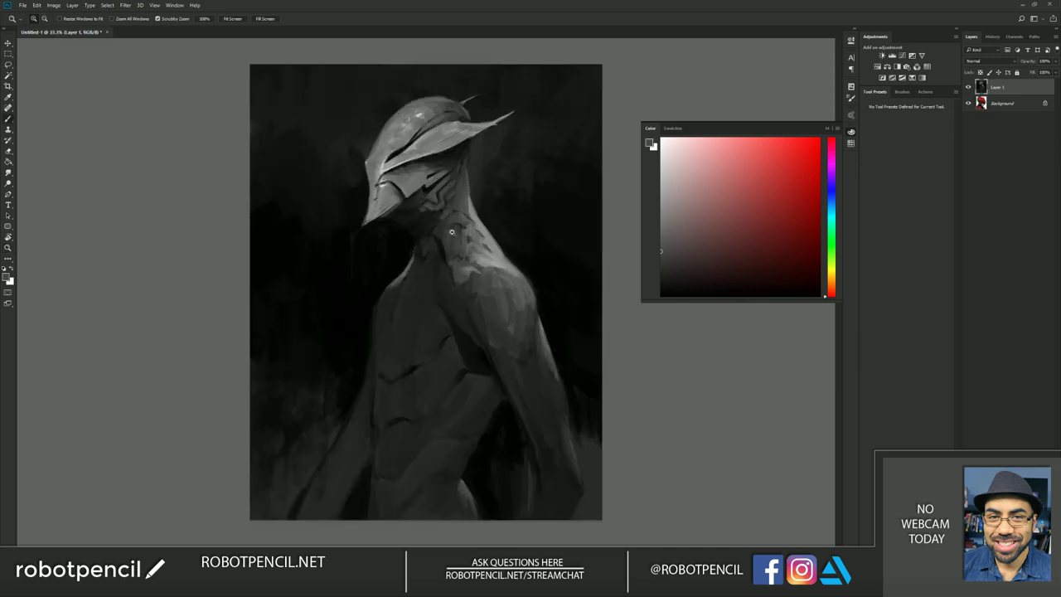
# - Define the base of the throat and inner collarbone with sampled grey and black strokes
pyautogui.moveTo(439, 247); pyautogui.dragTo(440, 257)
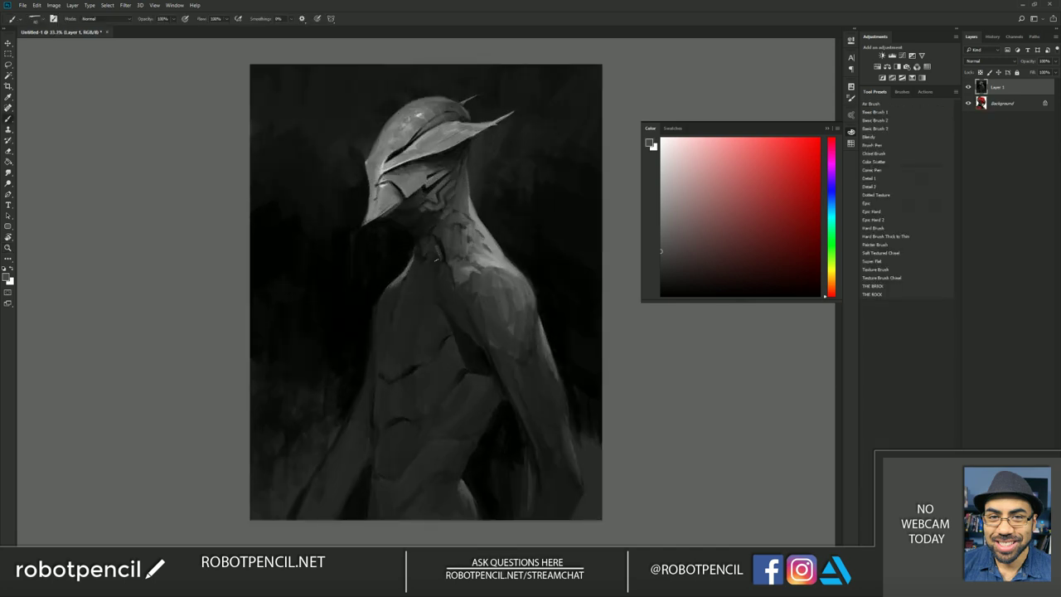
pyautogui.keyDown('alt'); pyautogui.click(438, 279); pyautogui.keyUp('alt')
pyautogui.keyDown('alt'); pyautogui.click(442, 267); pyautogui.keyUp('alt')
pyautogui.hotkey('ctrl', 'f')
pyautogui.hotkey('ctrl', 'f')
pyautogui.press('d')
pyautogui.moveTo(436, 268); pyautogui.dragTo(429, 274)
# - Sharpen the chest's centre and pectoral contours with sampled grey and black, and mirror the canvas
pyautogui.press('z')
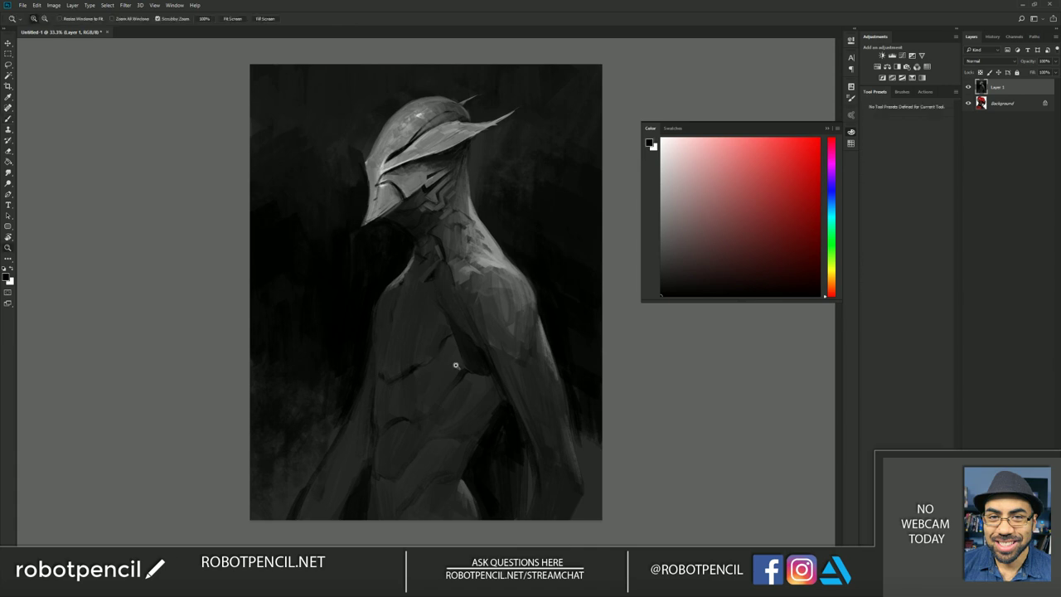
pyautogui.keyDown('alt'); pyautogui.click(458, 365); pyautogui.keyUp('alt')
pyautogui.keyDown('alt'); pyautogui.click(463, 369); pyautogui.keyUp('alt')
pyautogui.keyDown('alt'); pyautogui.click(462, 368); pyautogui.keyUp('alt')
pyautogui.click(435, 296)
pyautogui.click(433, 294)
pyautogui.click(433, 294)
pyautogui.press('b')
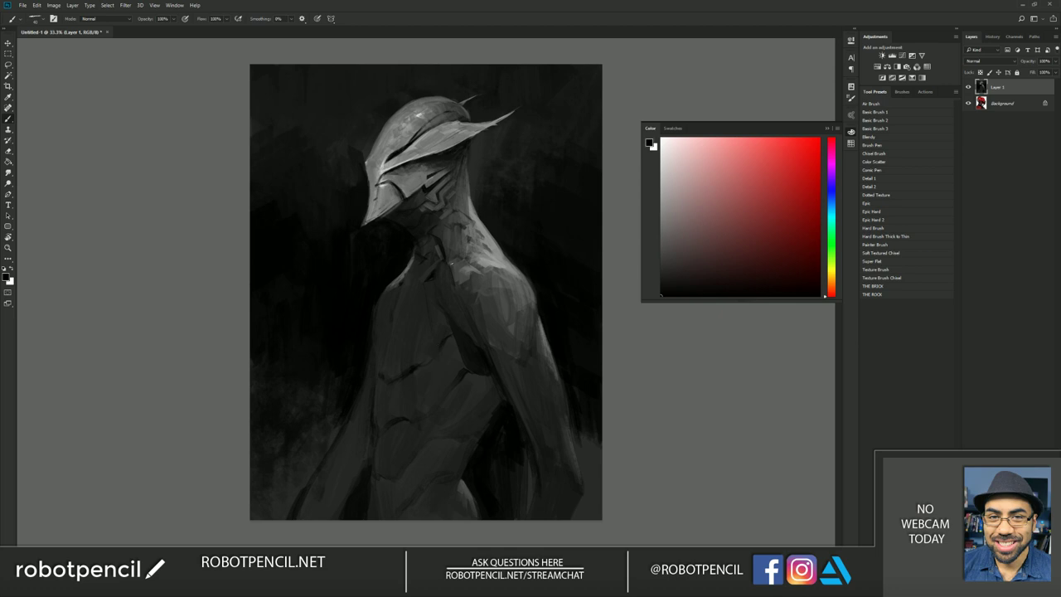
pyautogui.keyDown('alt'); pyautogui.click(461, 288); pyautogui.keyUp('alt')
pyautogui.press('d')
pyautogui.hotkey('ctrl', 'shift', 'h')
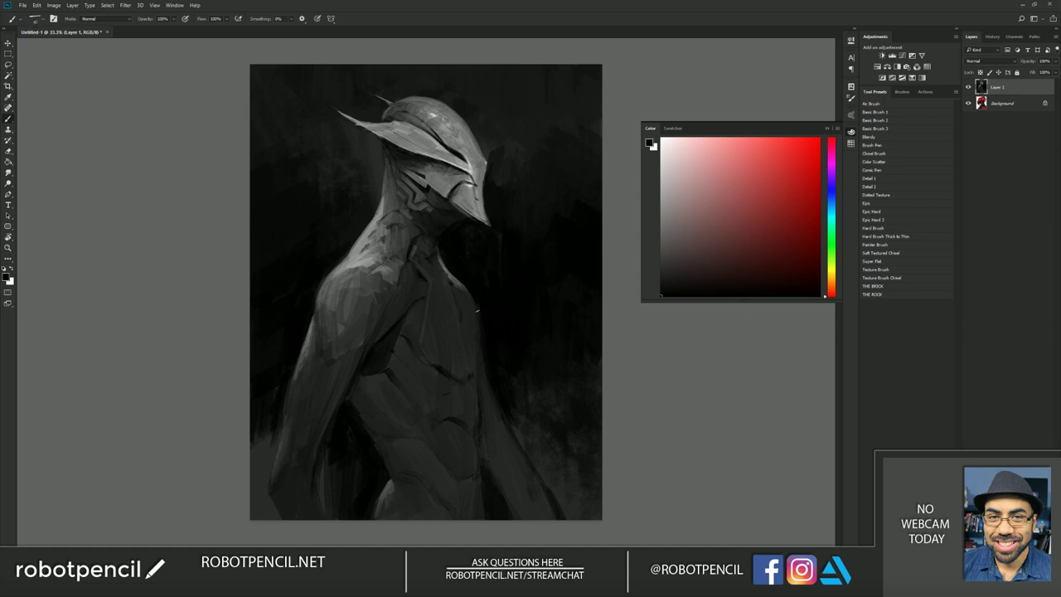
# - Brighten the top of the shoulder with white highlight strokes on the re-mirrored canvas
pyautogui.press('z')
pyautogui.keyDown('alt'); pyautogui.click(469, 377); pyautogui.keyUp('alt')
pyautogui.keyDown('alt'); pyautogui.click(469, 377); pyautogui.keyUp('alt')
pyautogui.keyDown('alt'); pyautogui.click(469, 373); pyautogui.keyUp('alt')
pyautogui.hotkey('ctrl', 'shift', 'h')
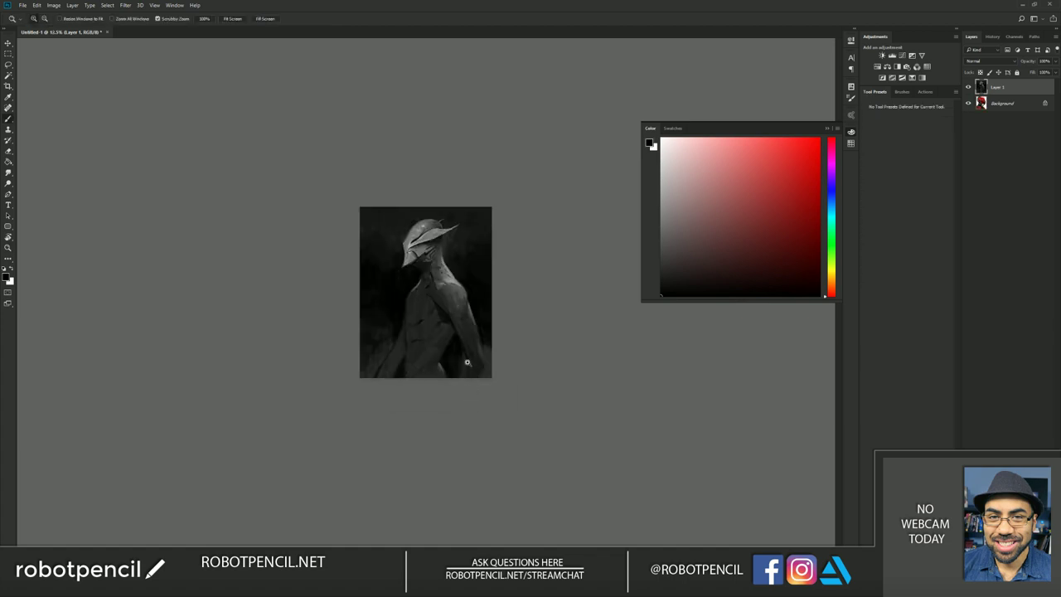
pyautogui.click(473, 359)
pyautogui.click(474, 359)
pyautogui.click(471, 321)
pyautogui.click(486, 284)
pyautogui.press('b')
pyautogui.press('x')
pyautogui.moveTo(489, 252)
pyautogui.mouseDown()
pyautogui.moveTo(499, 256)
pyautogui.moveTo(479, 250)
pyautogui.mouseUp()
pyautogui.keyDown('alt'); pyautogui.click(491, 256); pyautogui.keyUp('alt')
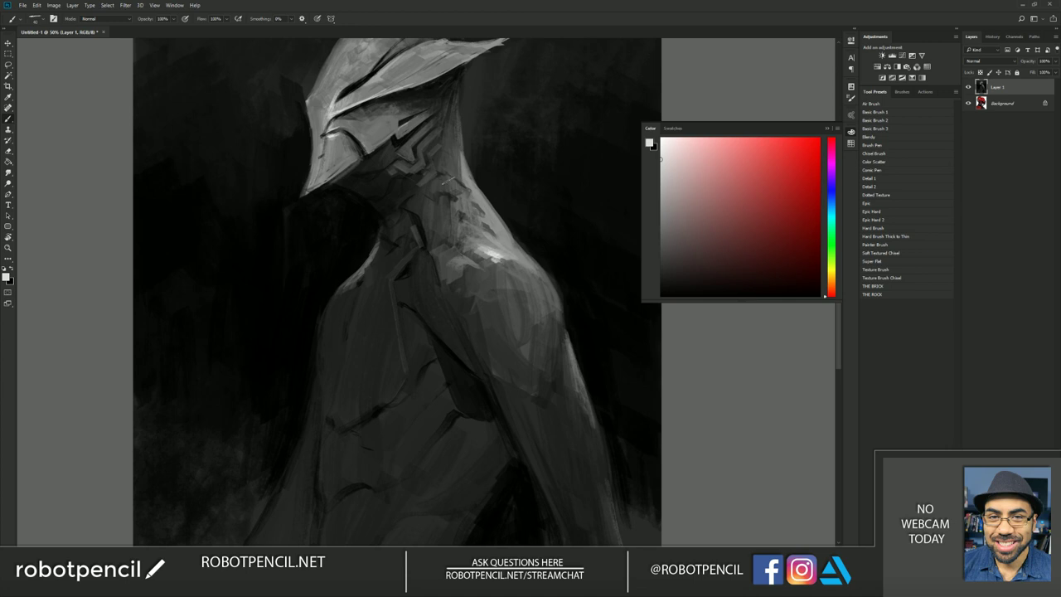
# - Add mid-grey strokes to the back of the neck and mirror the canvas to check the figure
pyautogui.press('x')
pyautogui.moveTo(457, 157); pyautogui.dragTo(462, 184)
pyautogui.press('z')
pyautogui.keyDown('alt'); pyautogui.click(458, 296); pyautogui.keyUp('alt')
pyautogui.keyDown('alt'); pyautogui.click(458, 296); pyautogui.keyUp('alt')
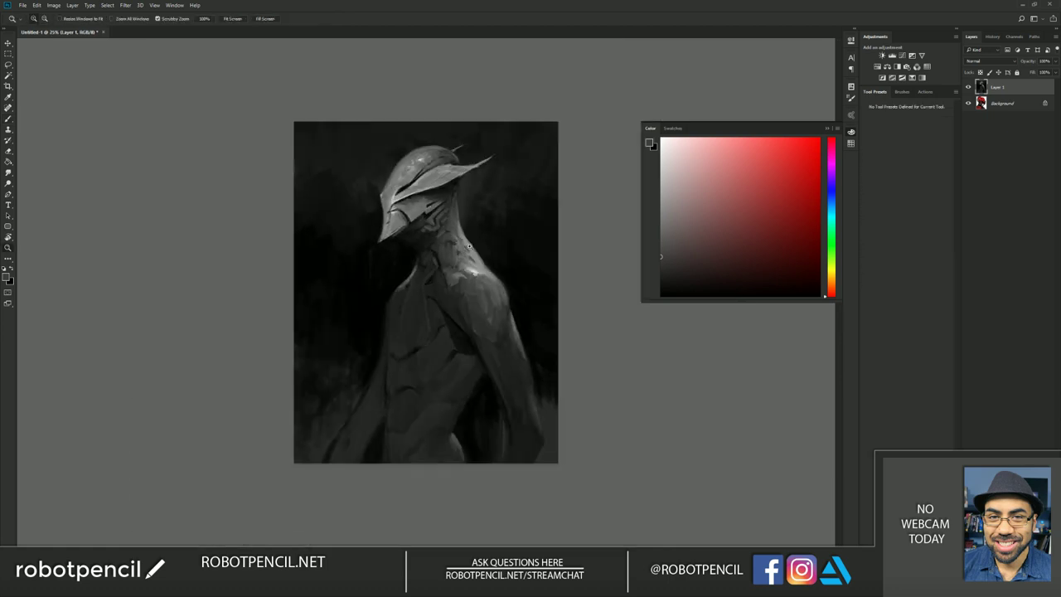
pyautogui.press('F2')
pyautogui.click(393, 293)
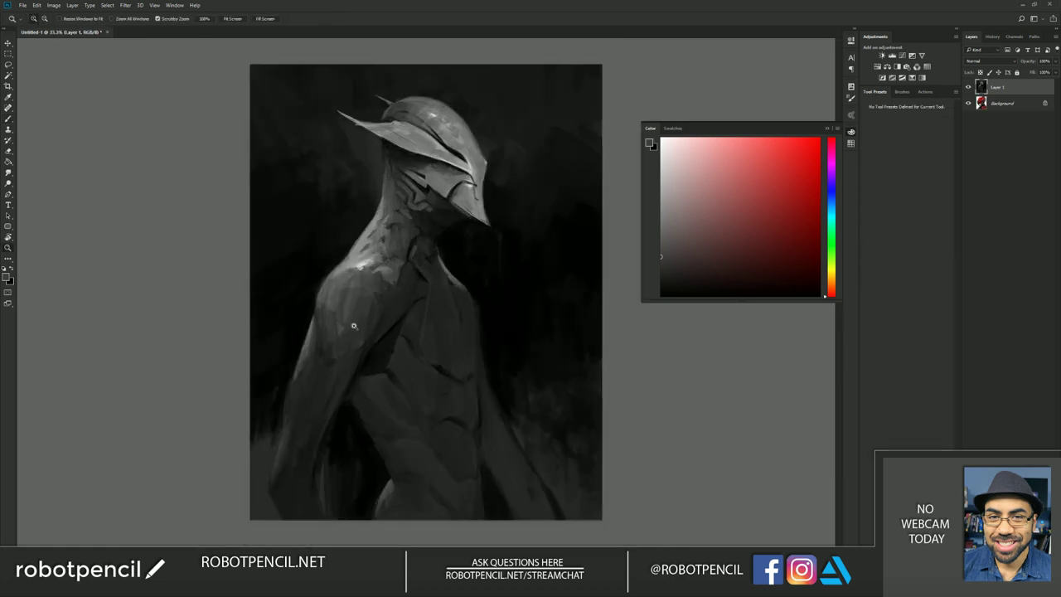
# - Model the deltoid's lower edge and the upper arm with sampled dark and mid greys
pyautogui.click(356, 323)
pyautogui.press('b')
pyautogui.keyDown('alt'); pyautogui.click(333, 362); pyautogui.keyUp('alt')
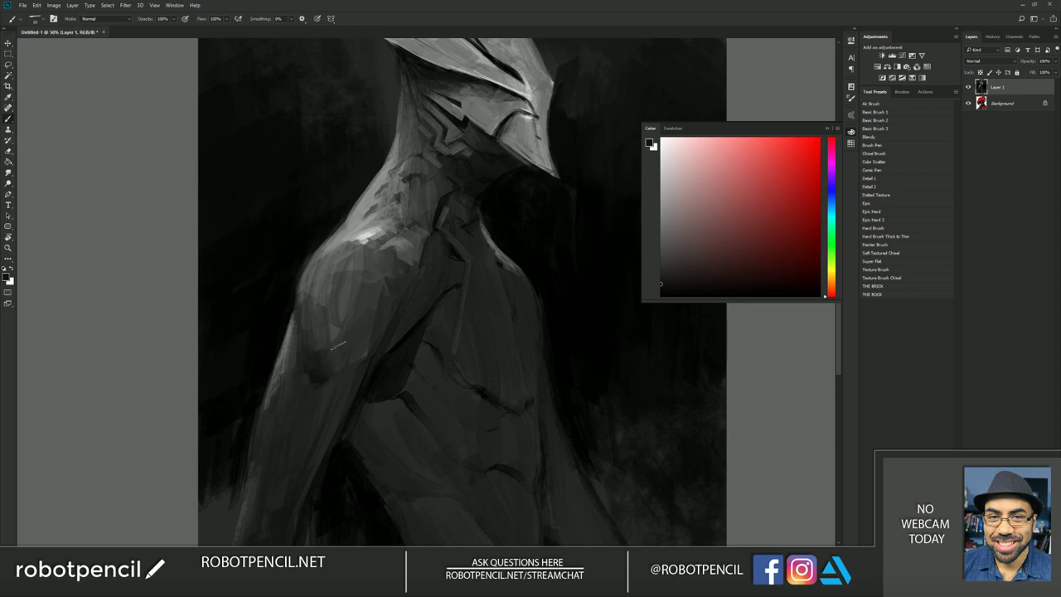
pyautogui.moveTo(329, 335)
pyautogui.mouseDown()
pyautogui.moveTo(313, 345)
pyautogui.moveTo(318, 371)
pyautogui.moveTo(418, 314)
pyautogui.moveTo(435, 241)
pyautogui.mouseUp()
pyautogui.keyDown('alt'); pyautogui.click(324, 330); pyautogui.keyUp('alt')
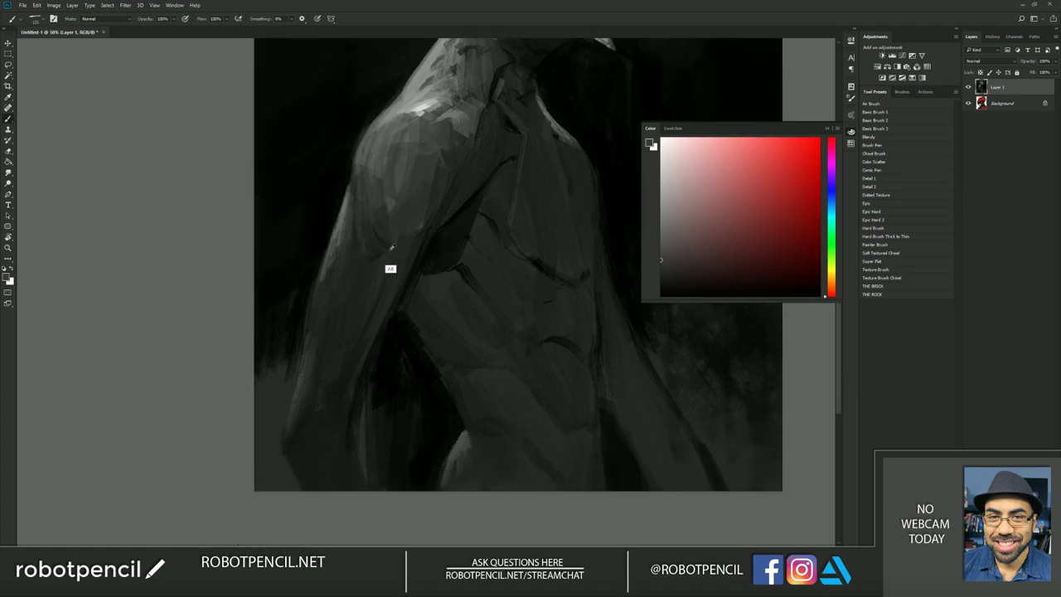
pyautogui.keyDown('alt'); pyautogui.click(408, 175); pyautogui.keyUp('alt')
pyautogui.keyDown('alt'); pyautogui.click(358, 306); pyautogui.keyUp('alt')
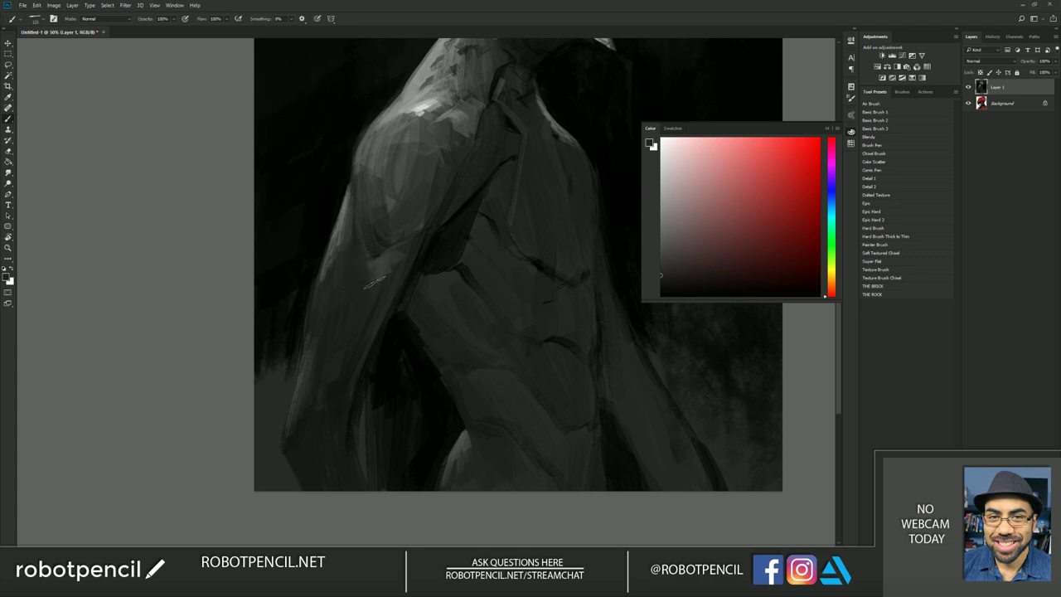
pyautogui.keyDown('alt'); pyautogui.click(383, 292); pyautogui.keyUp('alt')
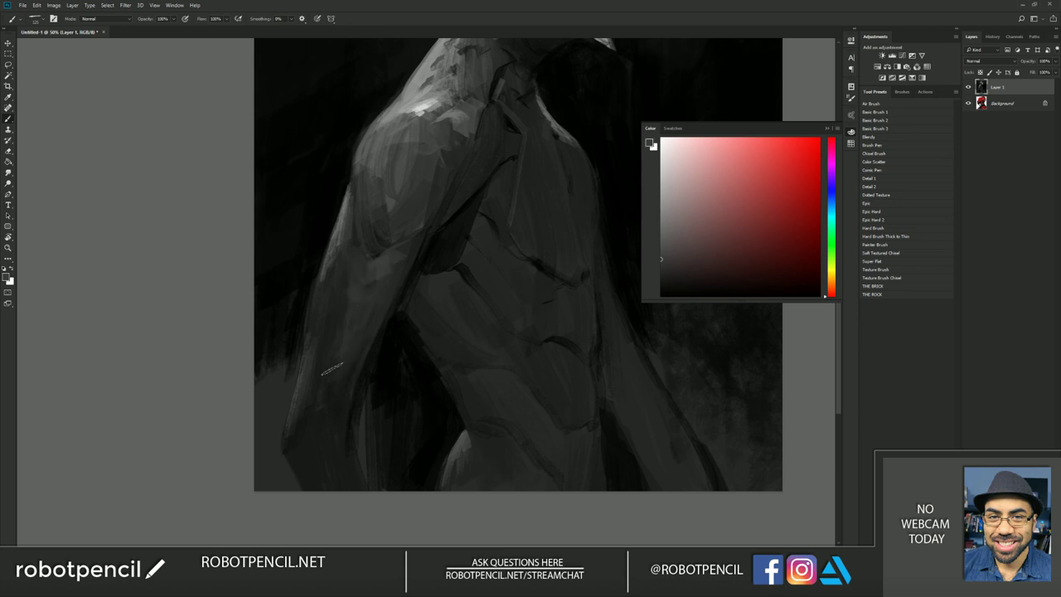
# - Mirror the canvas and refine the chest beside the armpit with a sampled dark grey
pyautogui.press('z')
pyautogui.keyDown('alt'); pyautogui.click(351, 392); pyautogui.keyUp('alt')
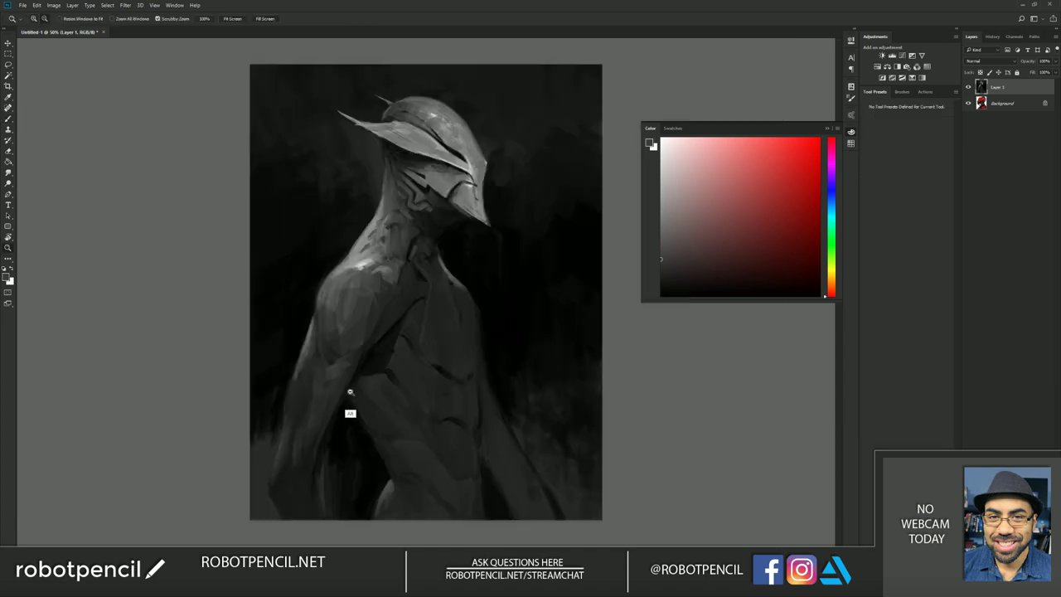
pyautogui.keyDown('alt'); pyautogui.click(351, 393); pyautogui.keyUp('alt')
pyautogui.keyDown('alt'); pyautogui.click(350, 392); pyautogui.keyUp('alt')
pyautogui.keyDown('alt'); pyautogui.click(351, 393); pyautogui.keyUp('alt')
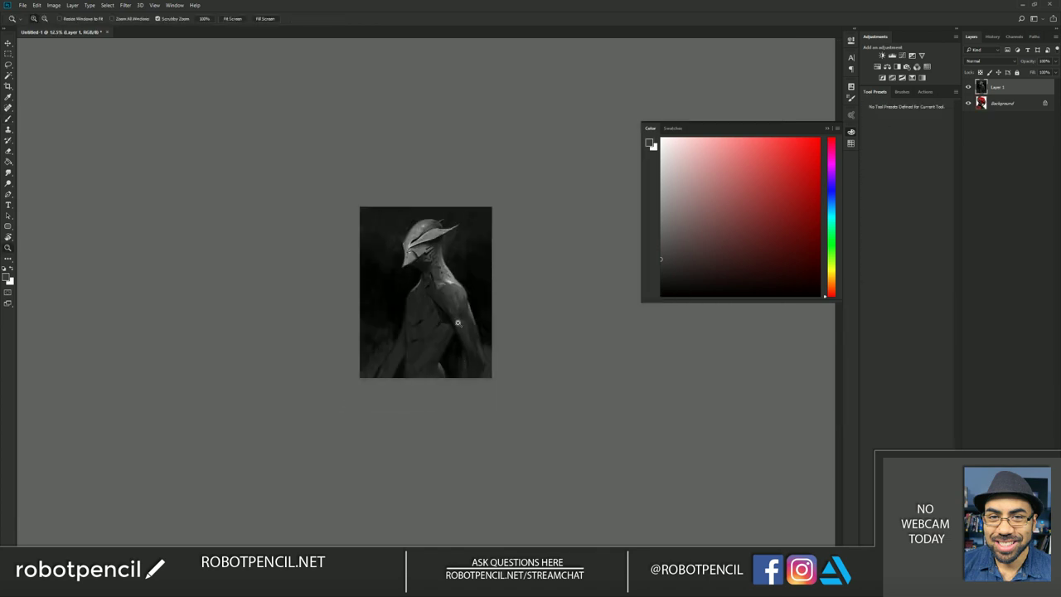
pyautogui.scroll(2, 456, 319)
pyautogui.scroll(1, 457, 318)
pyautogui.press('b')
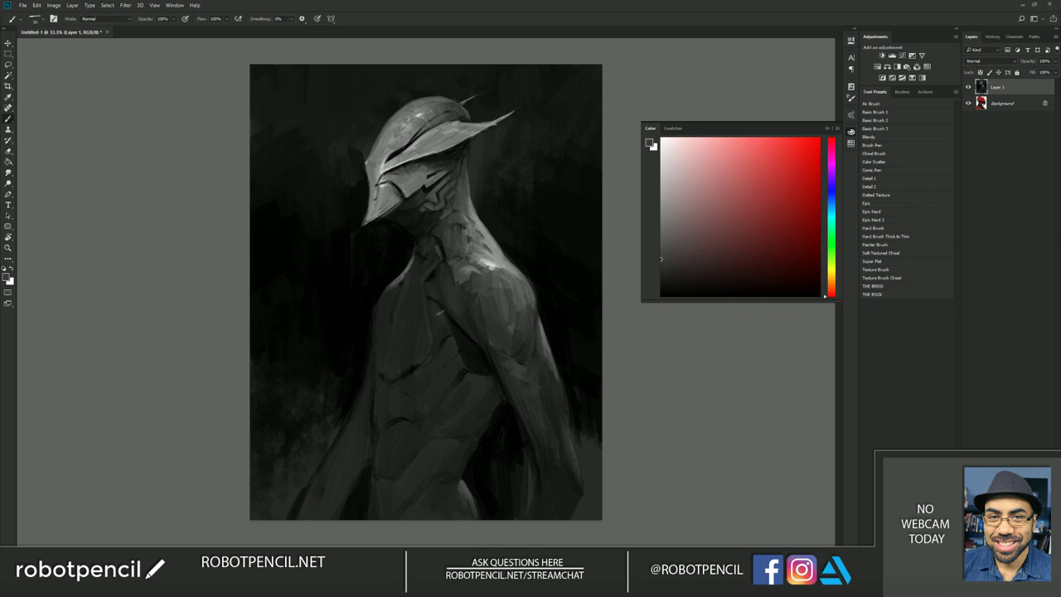
pyautogui.keyDown('alt'); pyautogui.click(436, 313); pyautogui.keyUp('alt')
# - Mirror the canvas and cut folds into the side of the neck with black and sampled greys
pyautogui.press('z')
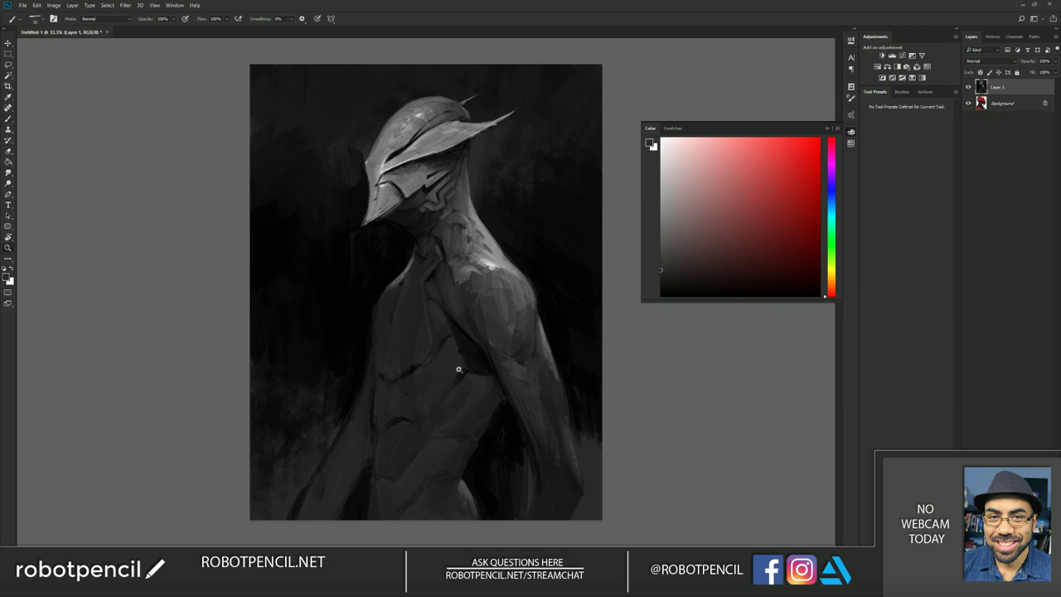
pyautogui.keyDown('alt'); pyautogui.click(464, 389); pyautogui.keyUp('alt')
pyautogui.keyDown('alt'); pyautogui.click(464, 388); pyautogui.keyUp('alt')
pyautogui.keyDown('alt'); pyautogui.click(464, 389); pyautogui.keyUp('alt')
pyautogui.hotkey('ctrl', 'shift', 'h')
pyautogui.click(444, 331)
pyautogui.click(444, 331)
pyautogui.click(444, 331)
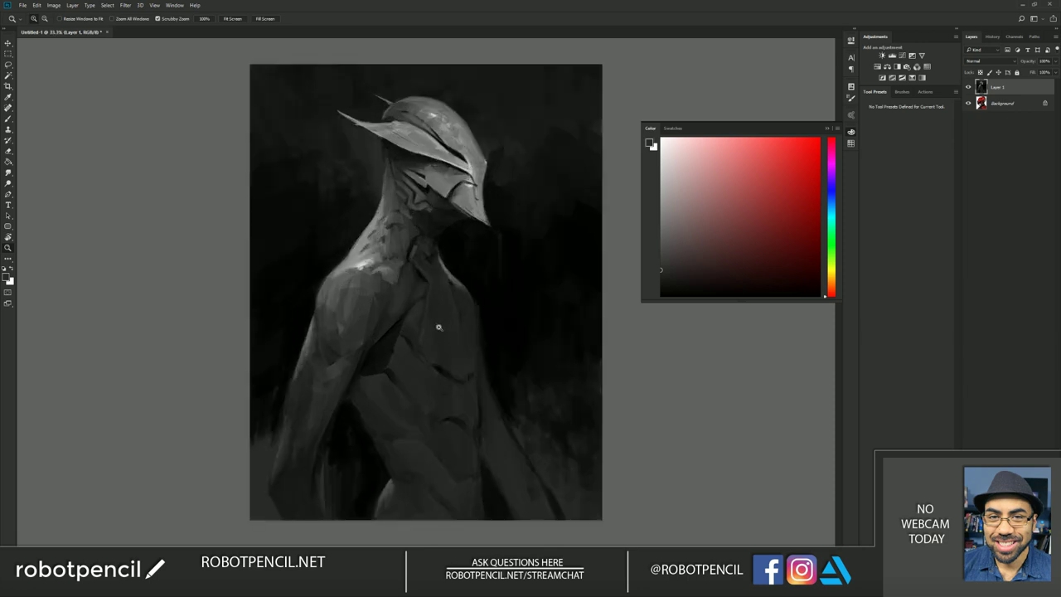
pyautogui.press('b')
pyautogui.press('d')
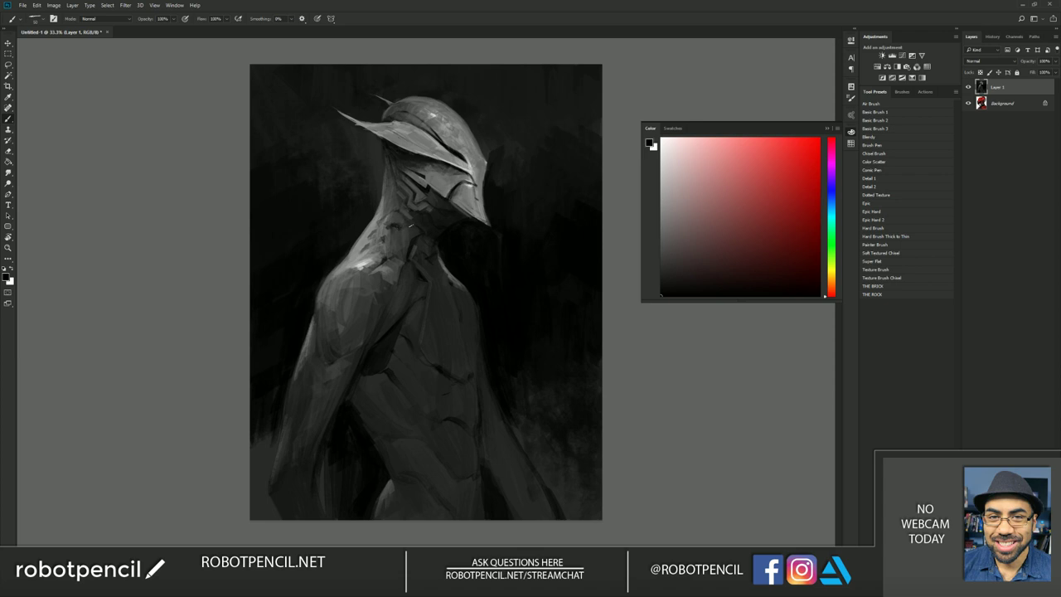
pyautogui.keyDown('alt'); pyautogui.click(409, 237); pyautogui.keyUp('alt')
pyautogui.keyDown('alt'); pyautogui.click(398, 190); pyautogui.keyUp('alt')
# - Refine the neck's base above the shoulder with black and sampled dark grey on the mirrored canvas
pyautogui.press('z')
pyautogui.keyDown('alt'); pyautogui.click(403, 291); pyautogui.keyUp('alt')
pyautogui.keyDown('alt'); pyautogui.click(403, 291); pyautogui.keyUp('alt')
pyautogui.keyDown('alt'); pyautogui.click(412, 337); pyautogui.keyUp('alt')
pyautogui.click(424, 344)
pyautogui.click(423, 344)
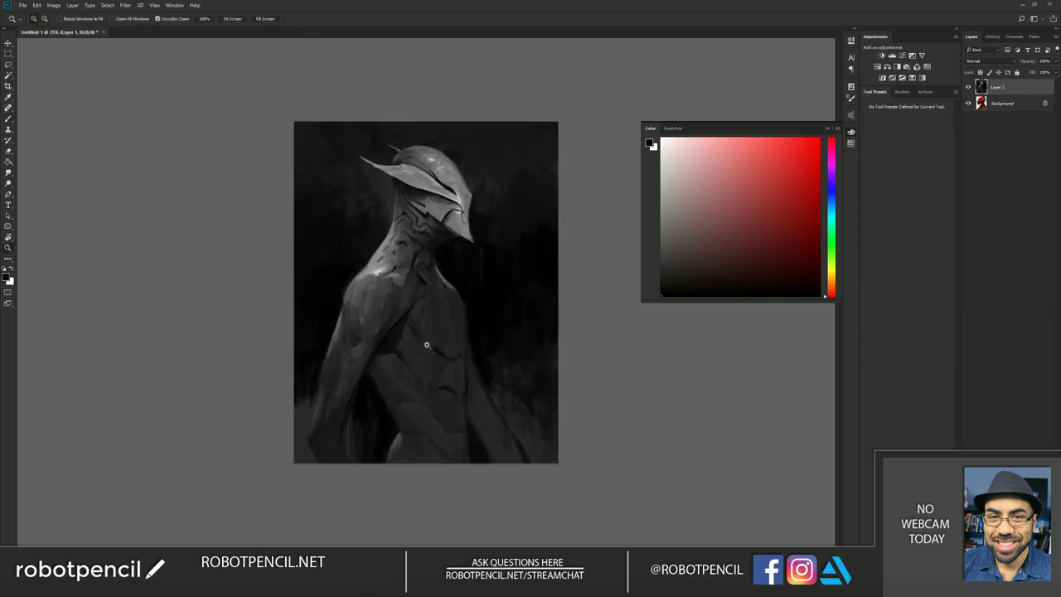
pyautogui.click(455, 273)
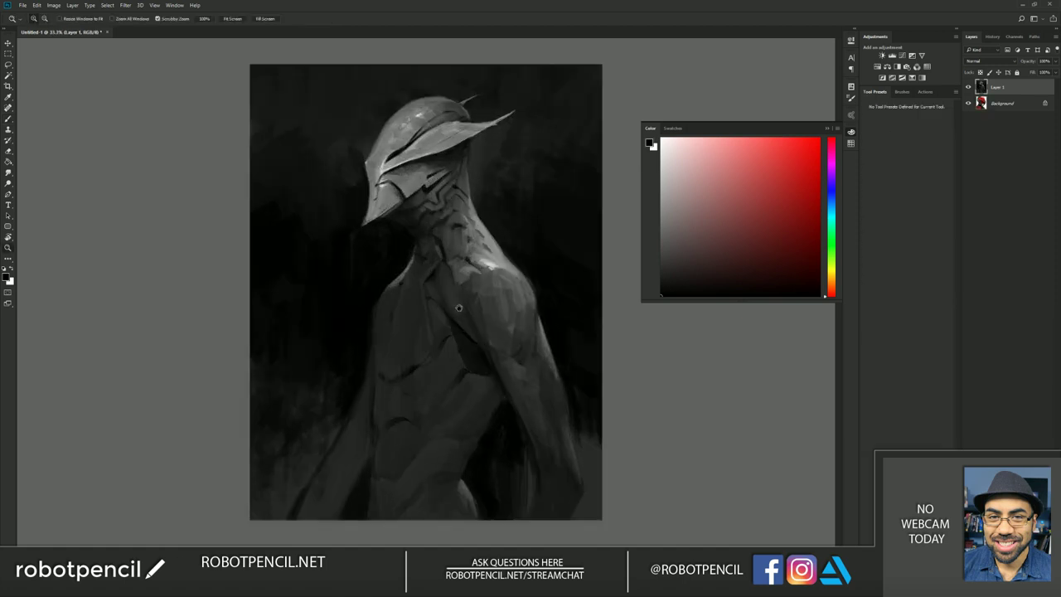
pyautogui.press('b')
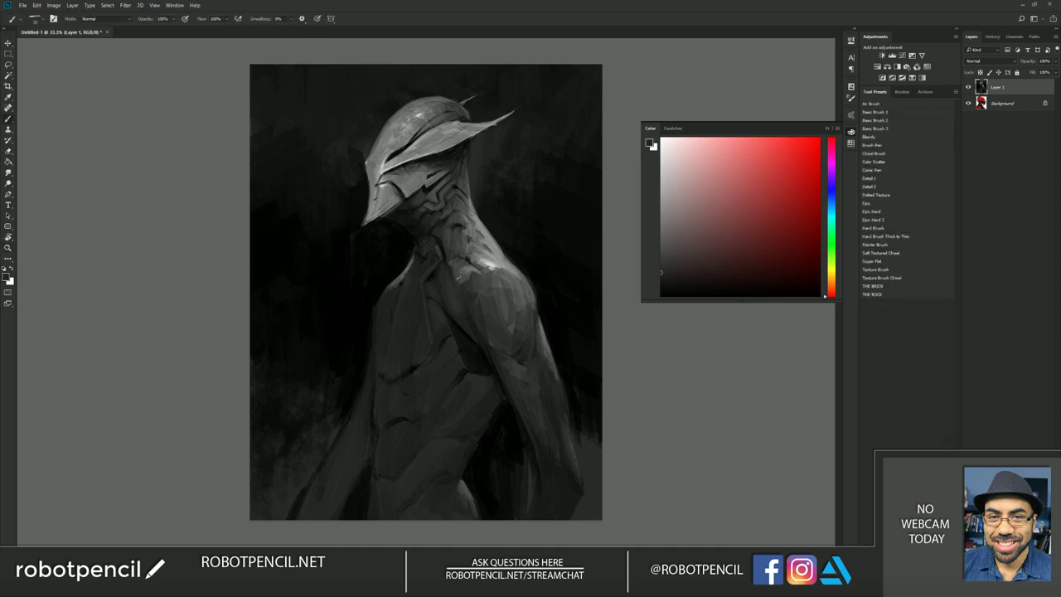
pyautogui.press('d')
pyautogui.keyDown('alt'); pyautogui.click(452, 264); pyautogui.keyUp('alt')
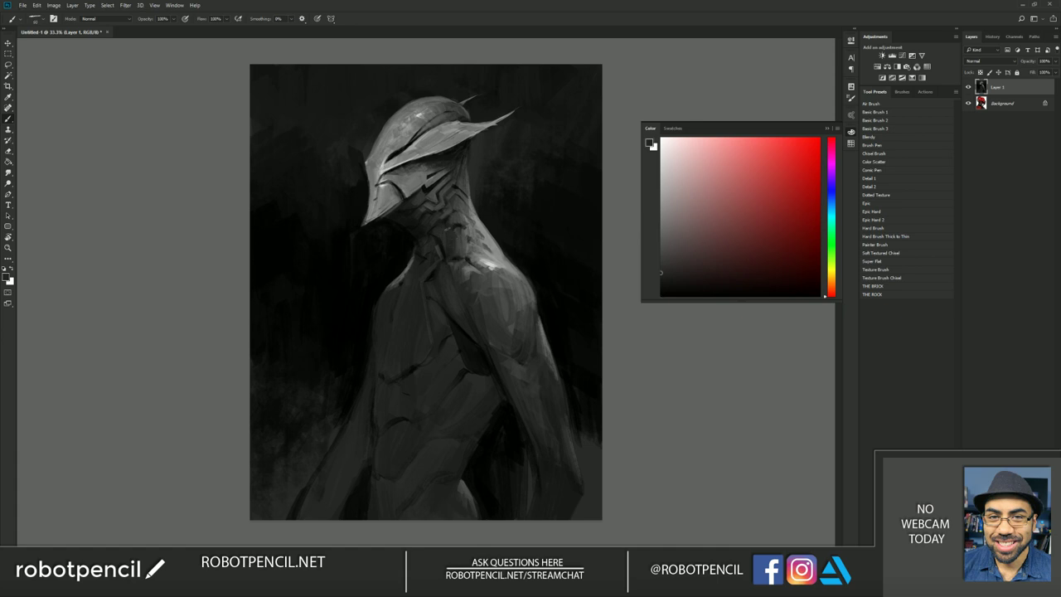
# - Rework the collarbone and upper sternum with black and sampled dark grey, and mirror the canvas
pyautogui.press('d')
pyautogui.keyDown('alt'); pyautogui.click(427, 267); pyautogui.keyUp('alt')
pyautogui.moveTo(436, 272); pyautogui.dragTo(434, 292)
pyautogui.hotkey('ctrl', 'shift', 'h')
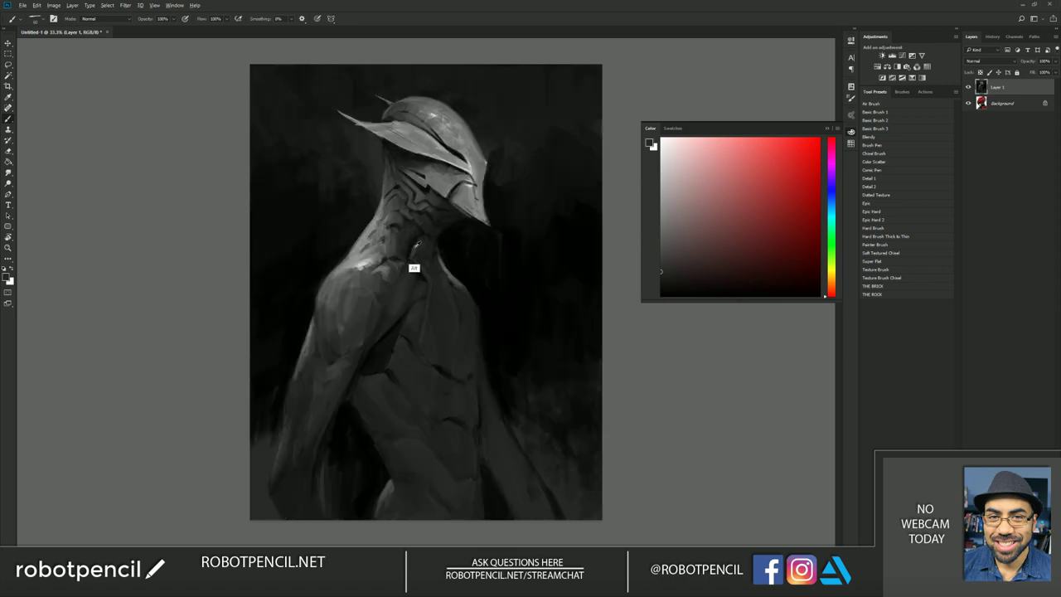
# - Shade the throat beneath the jaw and the front of the chest with sampled dark greys and black
pyautogui.keyDown('alt'); pyautogui.click(415, 247); pyautogui.keyUp('alt')
pyautogui.keyDown('alt'); pyautogui.click(415, 248); pyautogui.keyUp('alt')
pyautogui.moveTo(440, 226); pyautogui.dragTo(452, 224)
pyautogui.press('F2')
pyautogui.press('d')
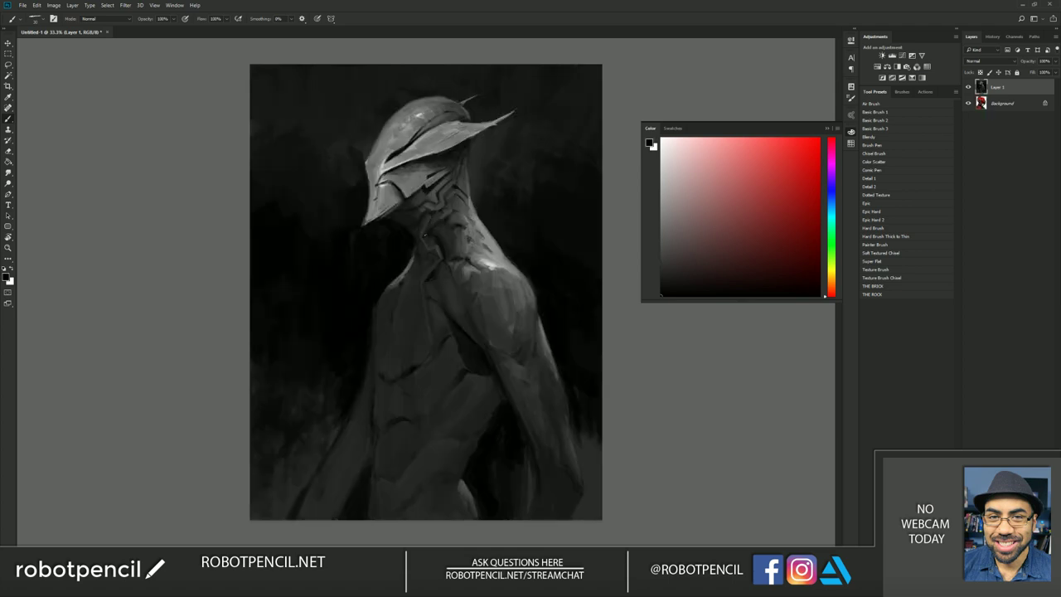
pyautogui.keyDown('alt'); pyautogui.click(420, 235); pyautogui.keyUp('alt')
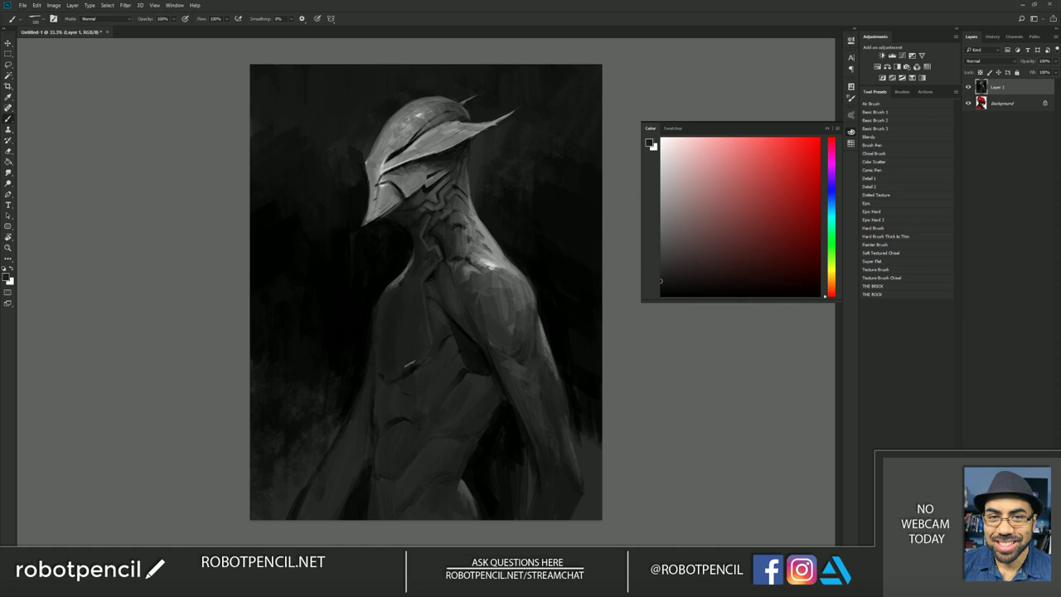
# - Mirror the canvas and examine the full figure's silhouette and values at a reduced size
pyautogui.press('z')
pyautogui.keyDown('alt'); pyautogui.click(459, 388); pyautogui.keyUp('alt')
pyautogui.keyDown('alt'); pyautogui.click(460, 378); pyautogui.keyUp('alt')
pyautogui.keyDown('alt'); pyautogui.click(462, 368); pyautogui.keyUp('alt')
pyautogui.press('F2')
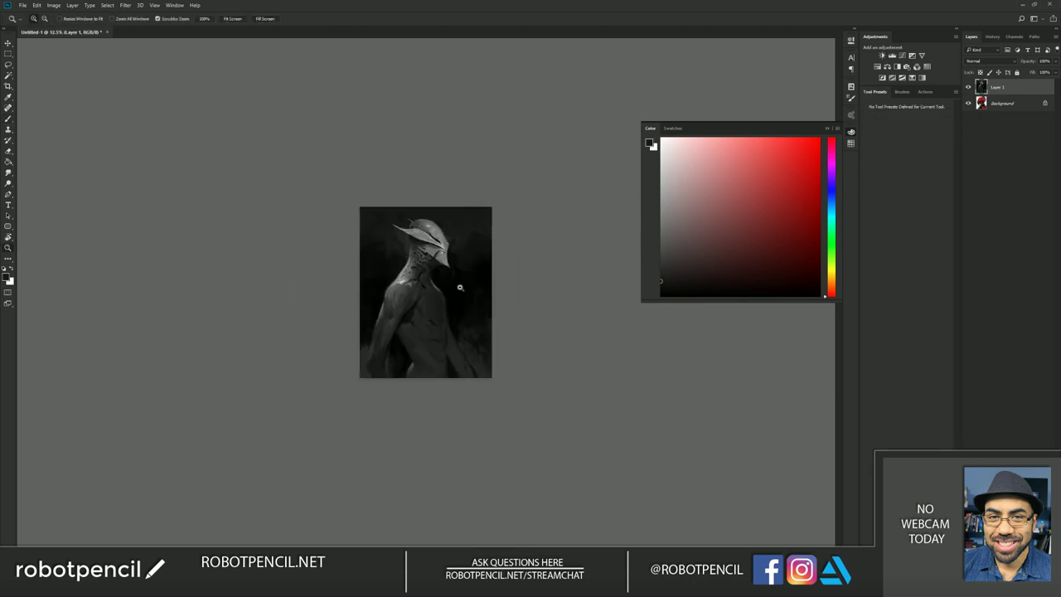
pyautogui.click(446, 317)
pyautogui.click(377, 335)
pyautogui.press('b')
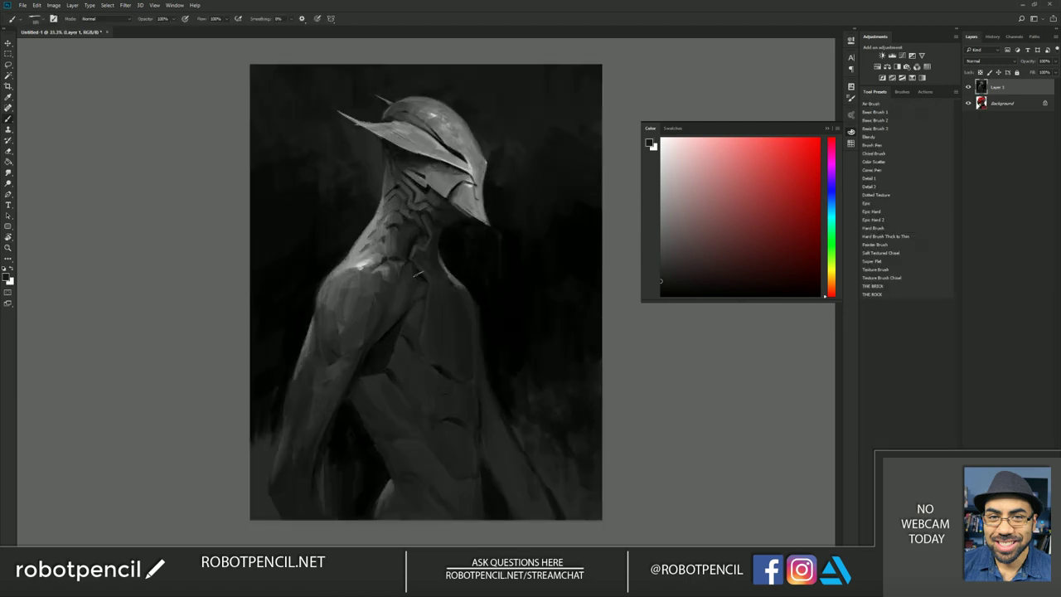
# - Define the armpit crease and chest muscle edge with sampled dark greys and black, and check the figure mirrored
pyautogui.keyDown('alt'); pyautogui.click(385, 288); pyautogui.keyUp('alt')
pyautogui.moveTo(401, 324); pyautogui.dragTo(386, 372)
pyautogui.hotkey('ctrl', 'z')
pyautogui.moveTo(397, 331); pyautogui.dragTo(381, 369)
pyautogui.keyDown('alt'); pyautogui.click(378, 372); pyautogui.keyUp('alt')
pyautogui.keyDown('alt'); pyautogui.click(381, 377); pyautogui.keyUp('alt')
pyautogui.keyDown('alt'); pyautogui.click(388, 361); pyautogui.keyUp('alt')
pyautogui.moveTo(375, 375); pyautogui.dragTo(366, 387)
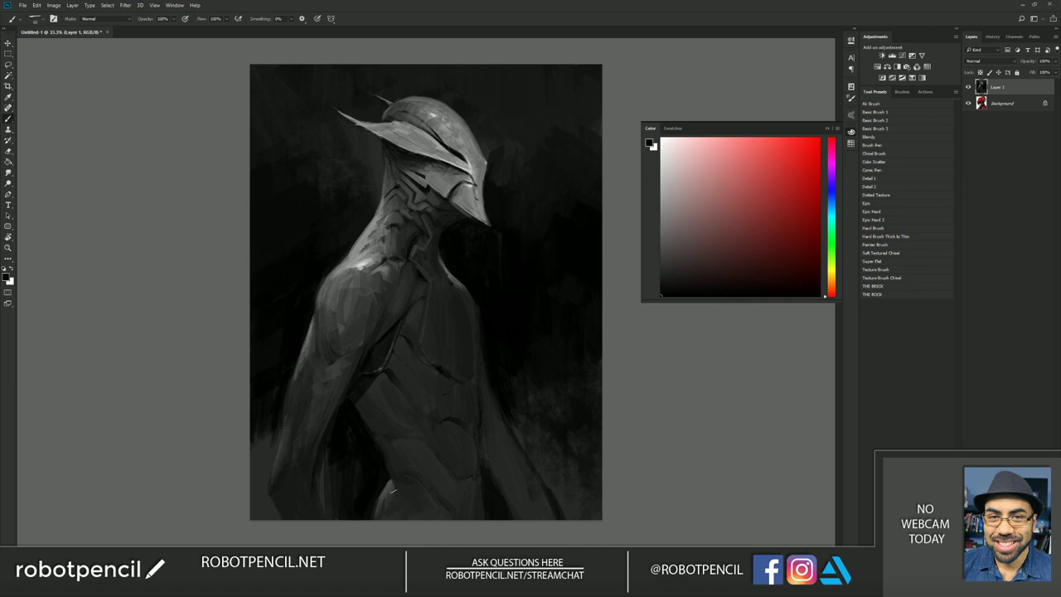
pyautogui.hotkey('ctrl', 'f')
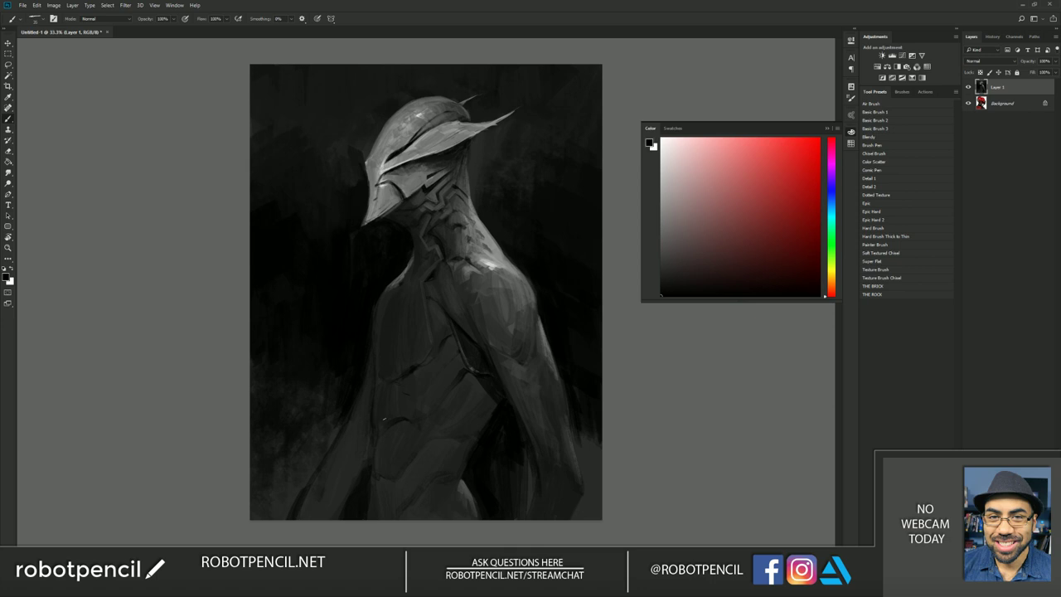
pyautogui.hotkey('ctrl', 'h')
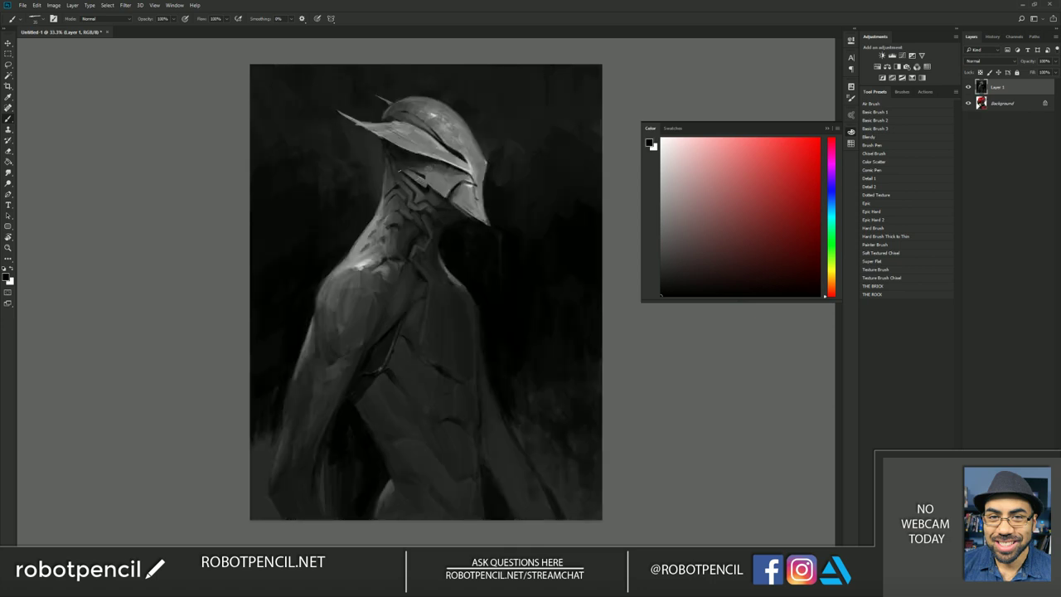
# - Brush sampled dark grey over the background on both sides of the figure with a much larger brush, and mirror the canvas
pyautogui.keyDown('alt'); pyautogui.click(368, 157); pyautogui.keyUp('alt')
pyautogui.press(']')
pyautogui.press(']')
pyautogui.press(']')
pyautogui.press(']')
pyautogui.press(']')
pyautogui.press(']')
pyautogui.press(']')
pyautogui.press(']')
pyautogui.press(']')
pyautogui.press(']')
pyautogui.press(']')
pyautogui.press(']')
pyautogui.press(']')
pyautogui.press(']')
pyautogui.press(']')
pyautogui.moveTo(296, 126); pyautogui.dragTo(297, 261)
pyautogui.moveTo(288, 181); pyautogui.dragTo(355, 322)
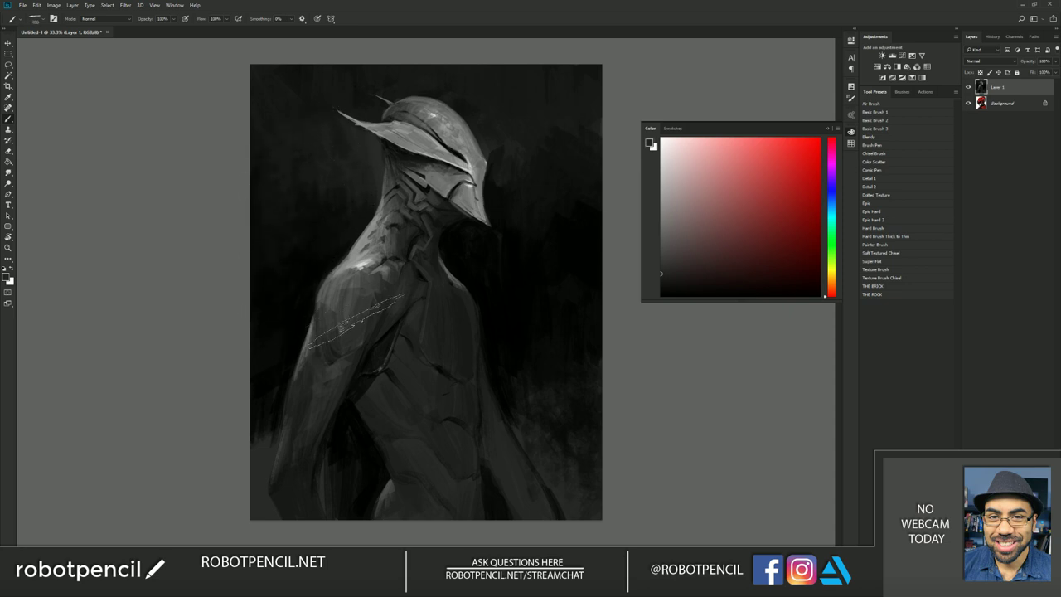
pyautogui.moveTo(541, 141)
pyautogui.mouseDown()
pyautogui.moveTo(521, 312)
pyautogui.moveTo(562, 429)
pyautogui.mouseUp()
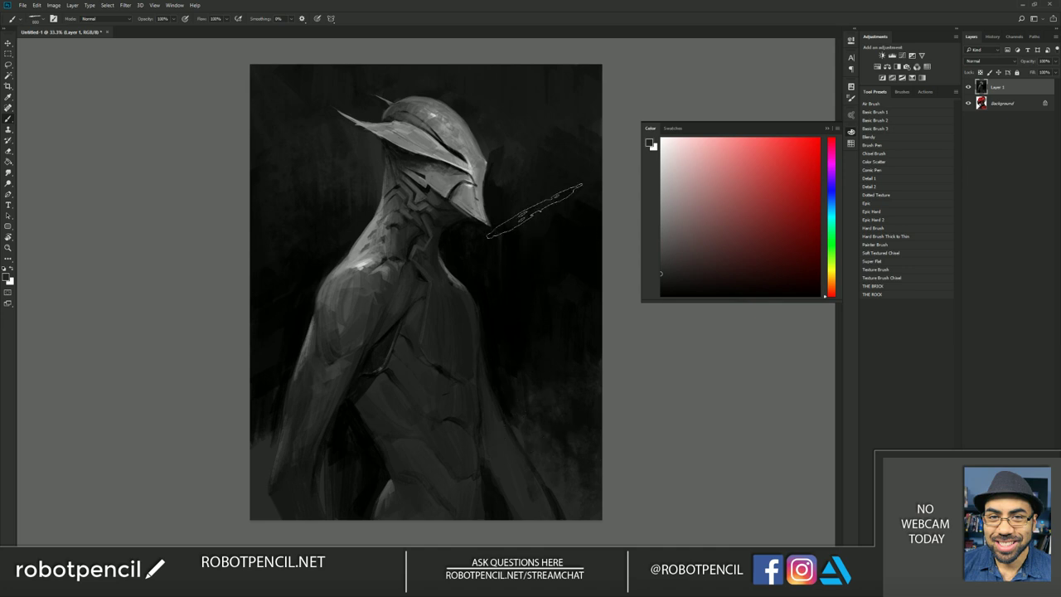
pyautogui.hotkey('ctrl', 'shift', 'h')
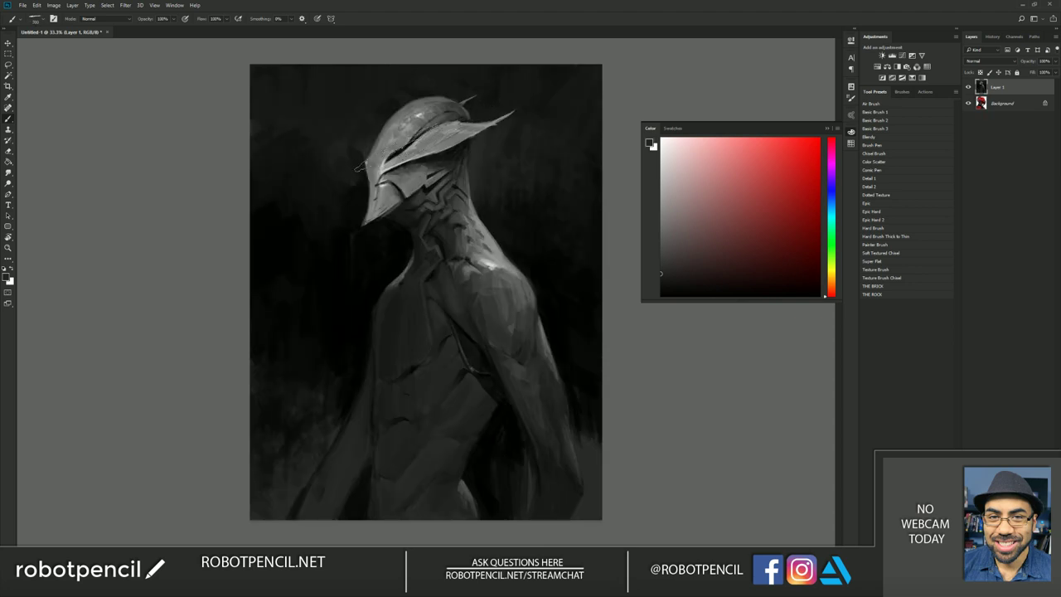
# - Examine the mask and neck up close and the whole mirrored figure at a reduced size
pyautogui.press('[')
pyautogui.hotkey('ctrl', '+')
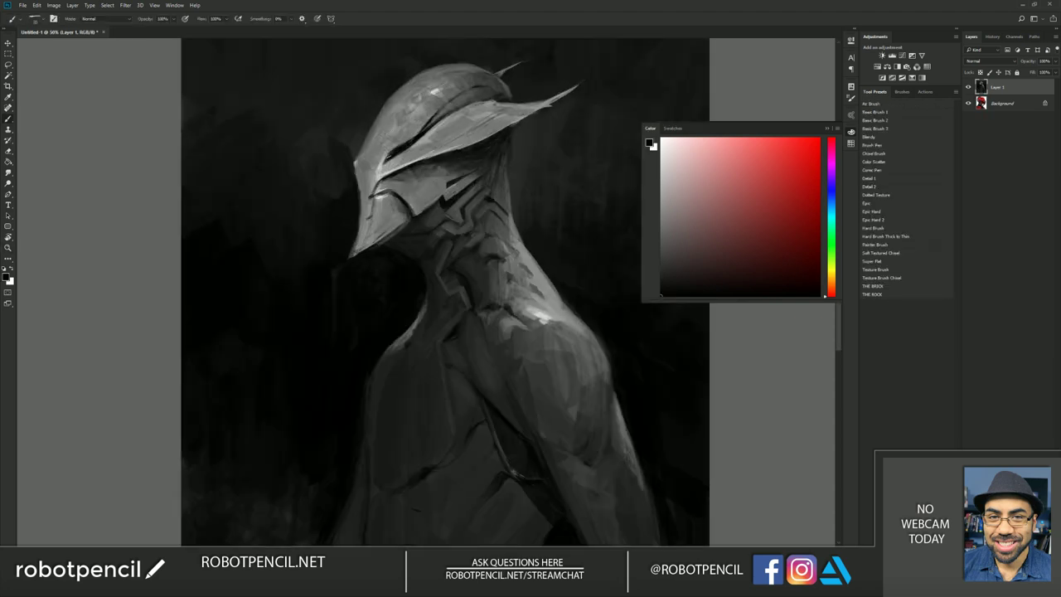
pyautogui.press('x')
pyautogui.press('x')
pyautogui.press('z')
pyautogui.keyDown('alt'); pyautogui.click(470, 217); pyautogui.keyUp('alt')
pyautogui.keyDown('alt'); pyautogui.click(471, 217); pyautogui.keyUp('alt')
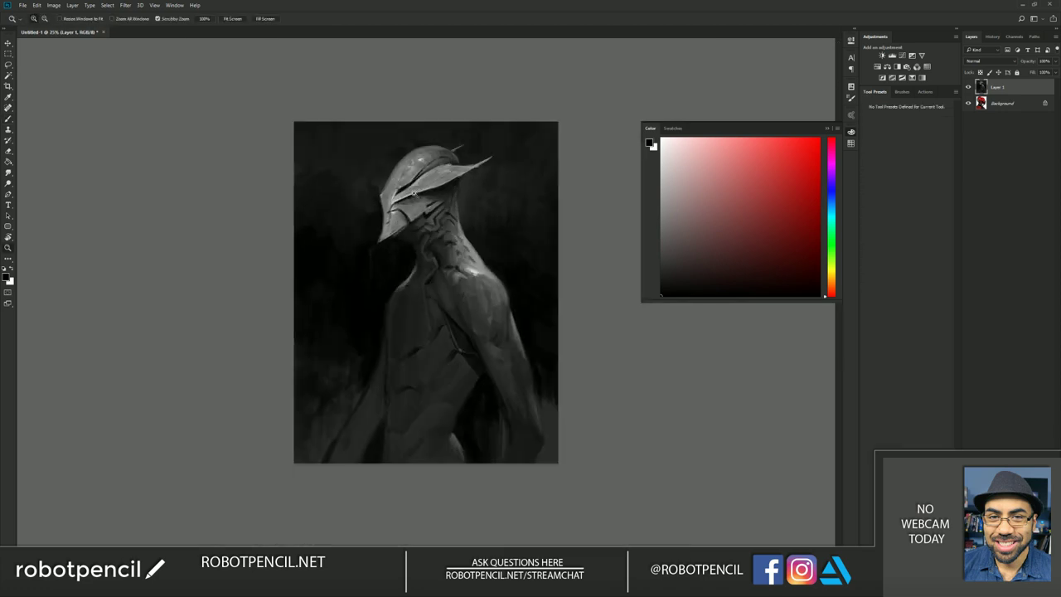
pyautogui.hotkey('ctrl', 'f')
pyautogui.hotkey('ctrl', 'shift', 'h')
# - Trim the mask's front edge with black and sampled grey, and mirror the canvas
pyautogui.click(406, 203)
pyautogui.click(406, 203)
pyautogui.press('b')
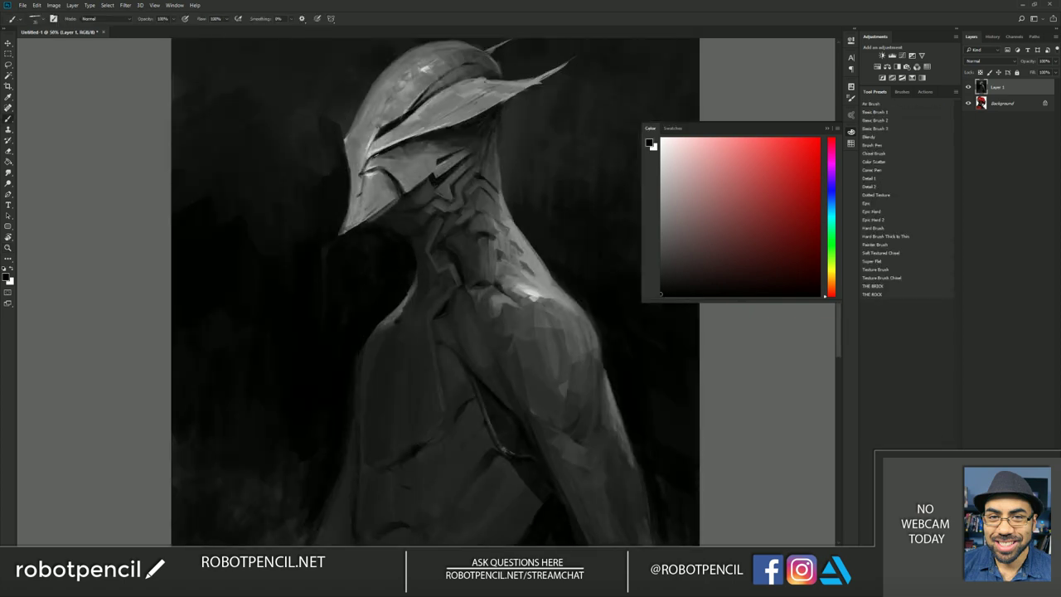
pyautogui.moveTo(346, 144)
pyautogui.mouseDown()
pyautogui.moveTo(356, 217)
pyautogui.moveTo(354, 141)
pyautogui.mouseUp()
pyautogui.keyDown('alt'); pyautogui.click(358, 165); pyautogui.keyUp('alt')
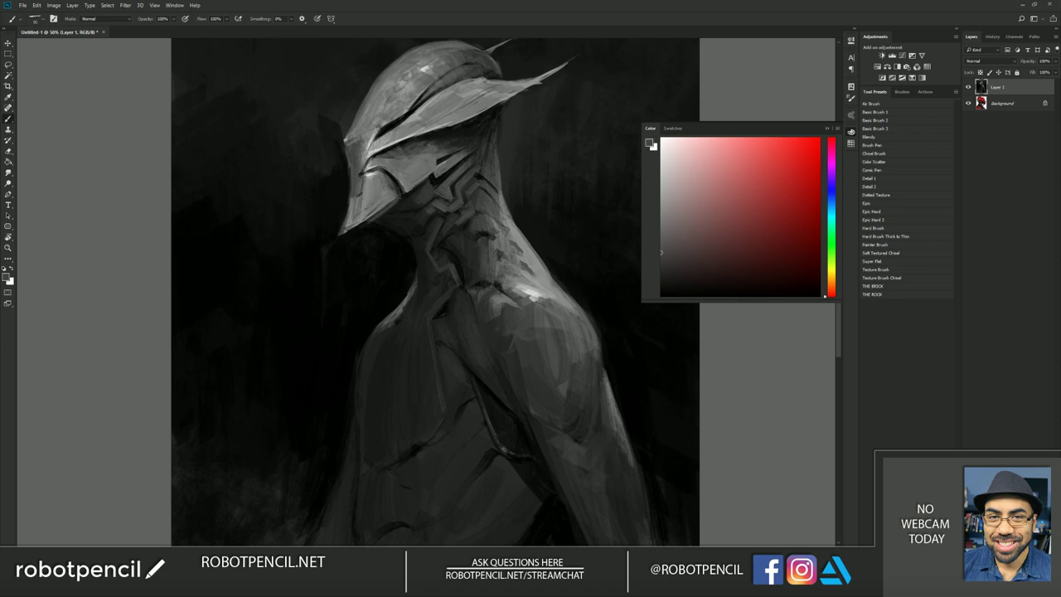
pyautogui.moveTo(350, 223); pyautogui.dragTo(347, 208)
pyautogui.hotkey('ctrl', 'shift', 'h')
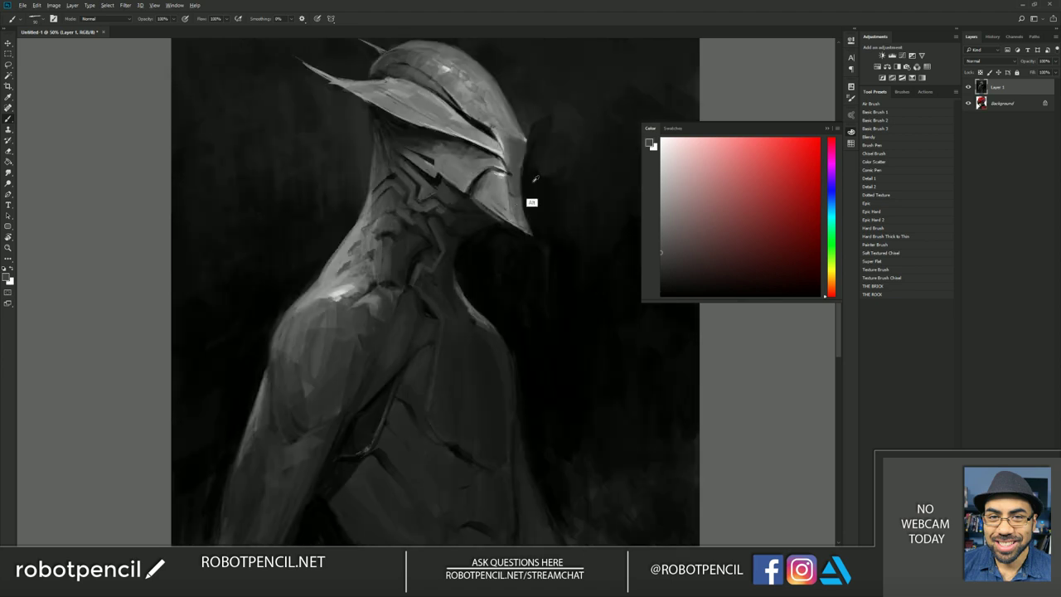
# - Clean up the mask's front contour and the adjacent background with sampled greys and a larger brush
pyautogui.keyDown('alt'); pyautogui.click(531, 177); pyautogui.keyUp('alt')
pyautogui.keyDown('alt'); pyautogui.click(516, 170); pyautogui.keyUp('alt')
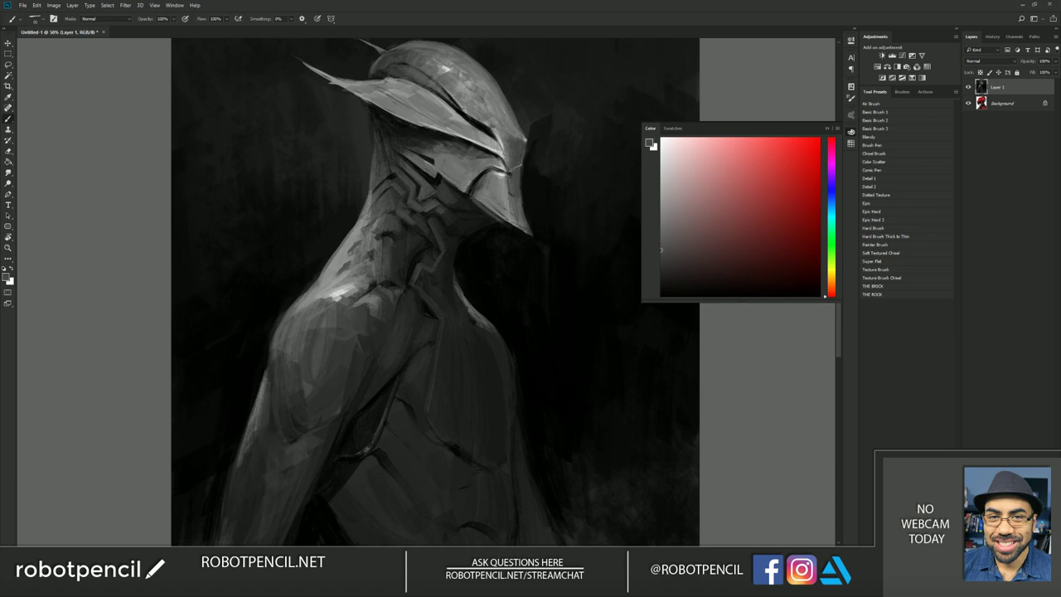
pyautogui.keyDown('alt'); pyautogui.click(528, 164); pyautogui.keyUp('alt')
pyautogui.keyDown('alt'); pyautogui.click(523, 156); pyautogui.keyUp('alt')
pyautogui.keyDown('alt'); pyautogui.click(534, 160); pyautogui.keyUp('alt')
pyautogui.press(']')
pyautogui.press(']')
pyautogui.press(']')
pyautogui.press(']')
pyautogui.press(']')
pyautogui.keyDown('alt'); pyautogui.click(531, 157); pyautogui.keyUp('alt')
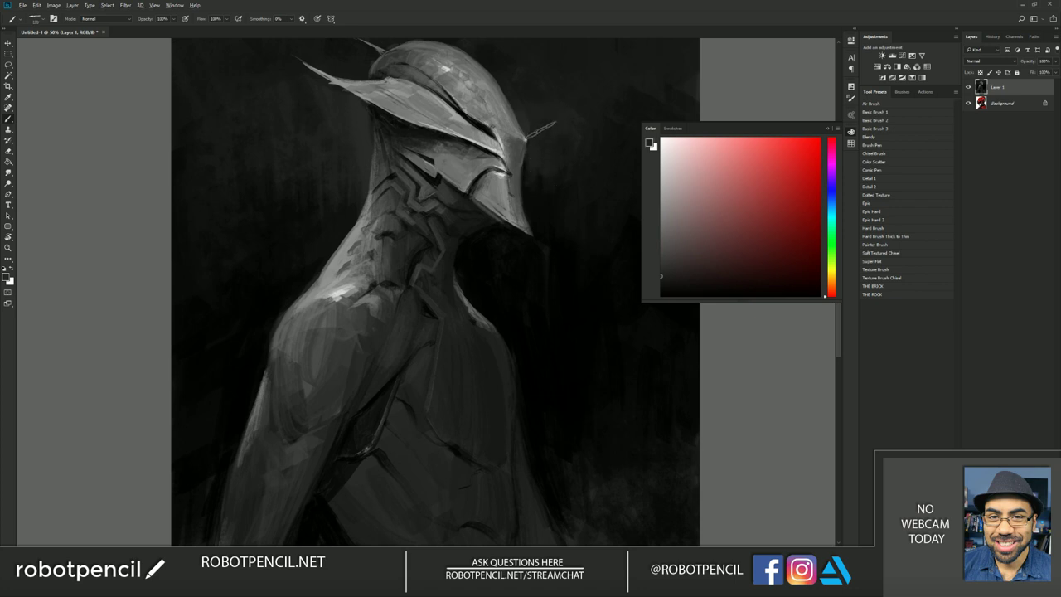
# - Mirror the canvas and examine the full figure's head shape and values at a reduced size
pyautogui.press('z')
pyautogui.keyDown('alt'); pyautogui.click(568, 264); pyautogui.keyUp('alt')
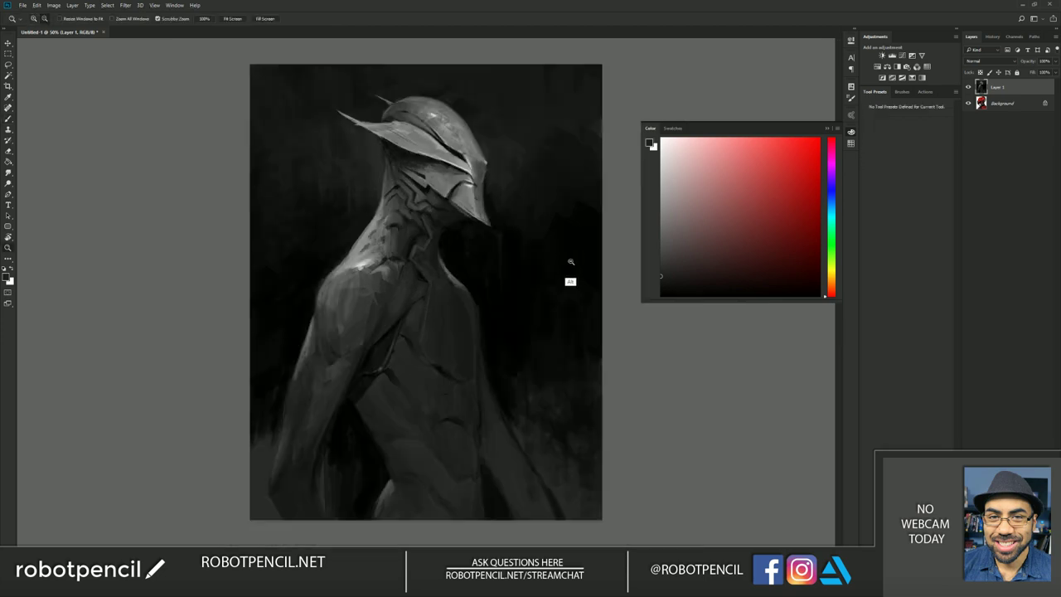
pyautogui.keyDown('alt'); pyautogui.click(568, 265); pyautogui.keyUp('alt')
pyautogui.keyDown('alt'); pyautogui.click(569, 266); pyautogui.keyUp('alt')
pyautogui.keyDown('alt'); pyautogui.click(569, 267); pyautogui.keyUp('alt')
pyautogui.hotkey('ctrl', 'shift', 'h')
pyautogui.click(455, 255)
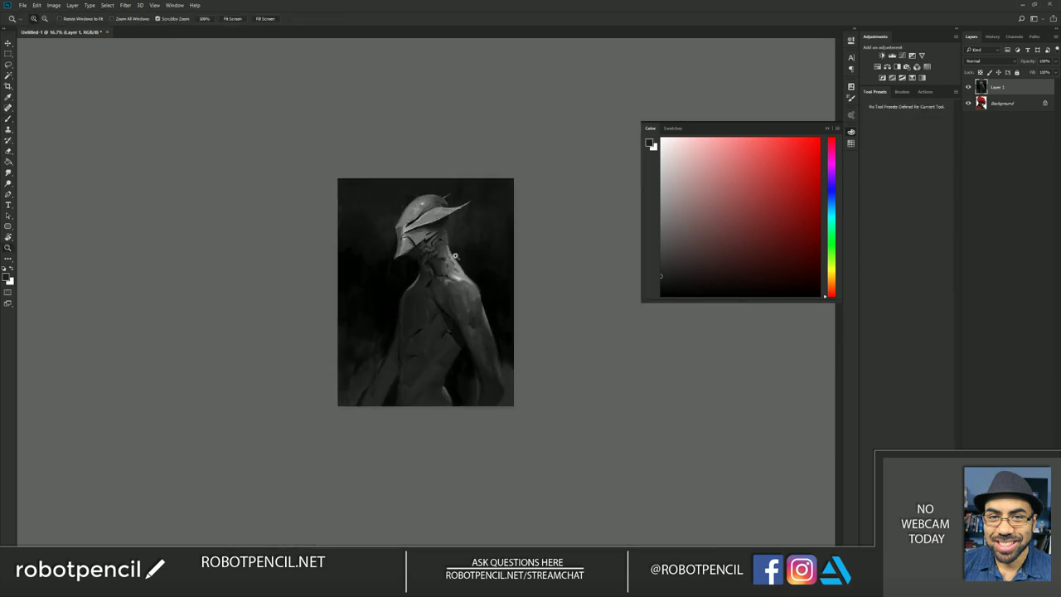
pyautogui.doubleClick(455, 255)
# - Darken the shadow beneath the mask's swept-back brim with black and sampled dark grey
pyautogui.press('b')
pyautogui.press('d')
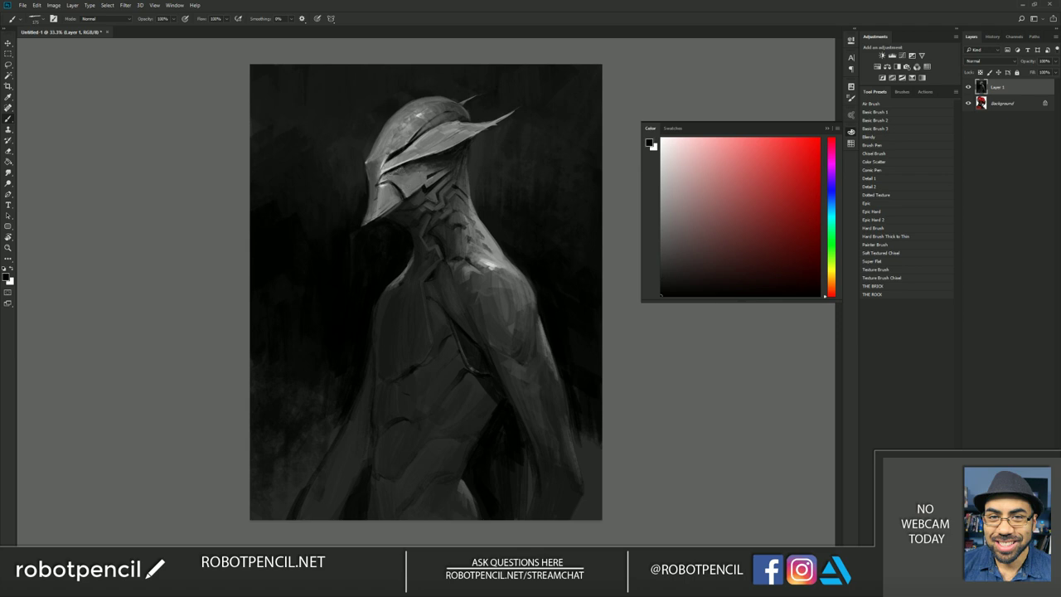
pyautogui.moveTo(396, 171); pyautogui.dragTo(461, 148)
pyautogui.press('alt')
pyautogui.keyDown('alt'); pyautogui.click(487, 157); pyautogui.keyUp('alt')
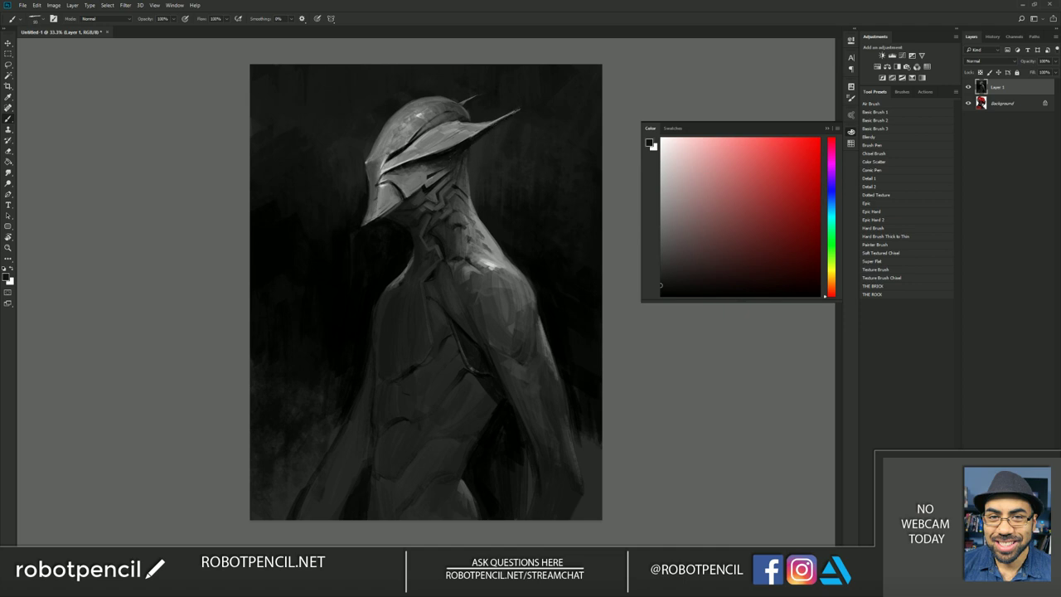
# - Try to lengthen the pointed tip of the mask's brim with sampled greys
pyautogui.moveTo(507, 113); pyautogui.dragTo(521, 108)
pyautogui.keyDown('alt'); pyautogui.click(484, 147); pyautogui.keyUp('alt')
pyautogui.keyDown('alt'); pyautogui.click(481, 148); pyautogui.keyUp('alt')
pyautogui.moveTo(480, 131); pyautogui.dragTo(489, 126)
pyautogui.moveTo(519, 108); pyautogui.dragTo(532, 101)
pyautogui.hotkey('ctrl', 'alt', 'z')
pyautogui.hotkey('ctrl', 'alt', 'z')
# - Check the figure mirrored and highlight the edge of the mask's pointed brim with sampled light grey
pyautogui.hotkey('ctrl', 'f')
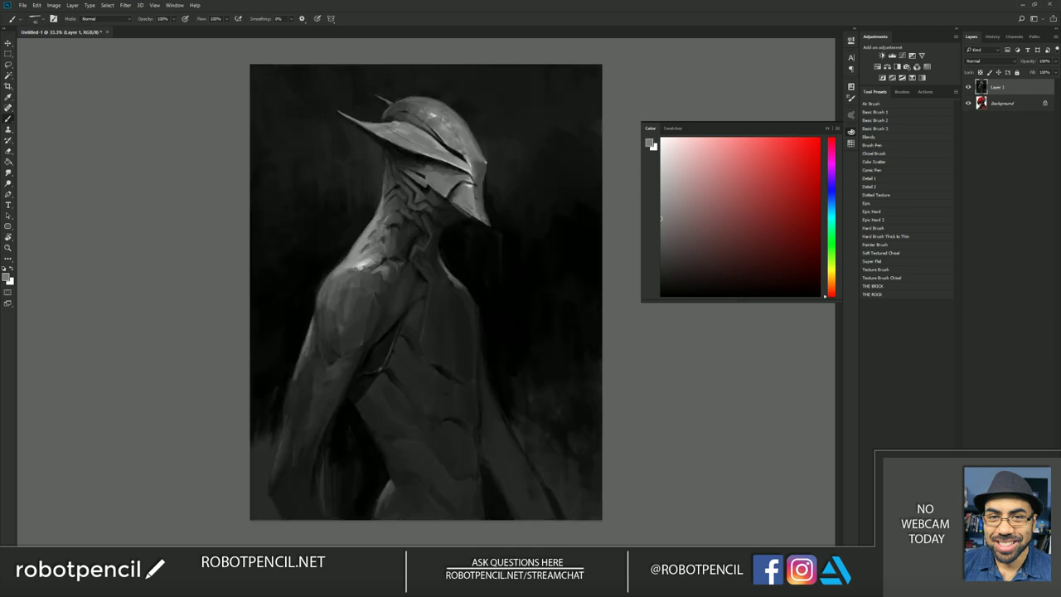
pyautogui.hotkey('ctrl', 'f')
pyautogui.keyDown('ctrl'); pyautogui.click(427, 136); pyautogui.keyUp('ctrl')
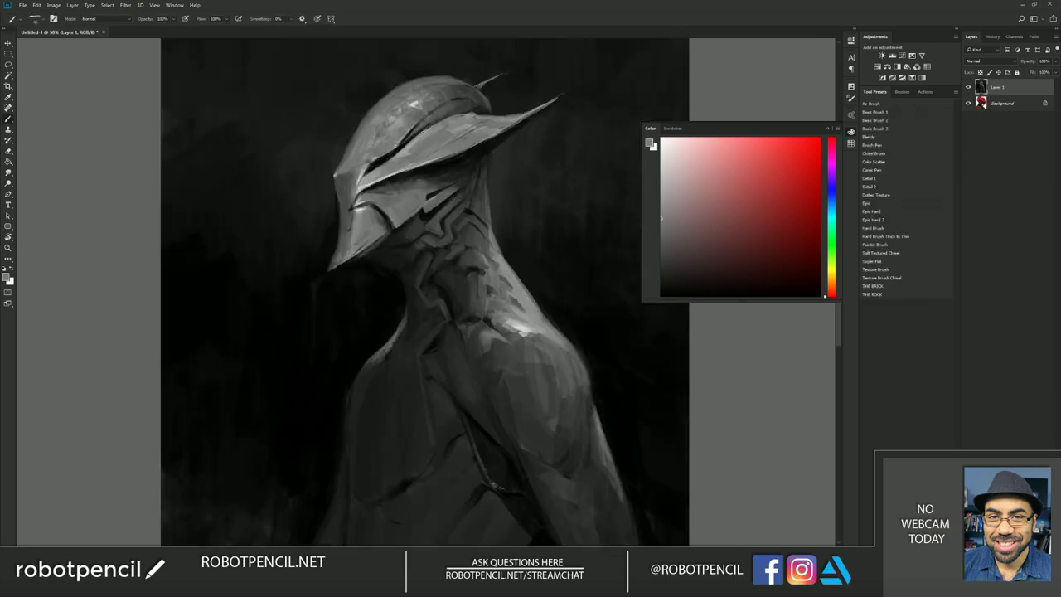
pyautogui.press('d')
pyautogui.press('x')
pyautogui.keyDown('alt'); pyautogui.click(373, 179); pyautogui.keyUp('alt')
pyautogui.moveTo(500, 133); pyautogui.dragTo(519, 121)
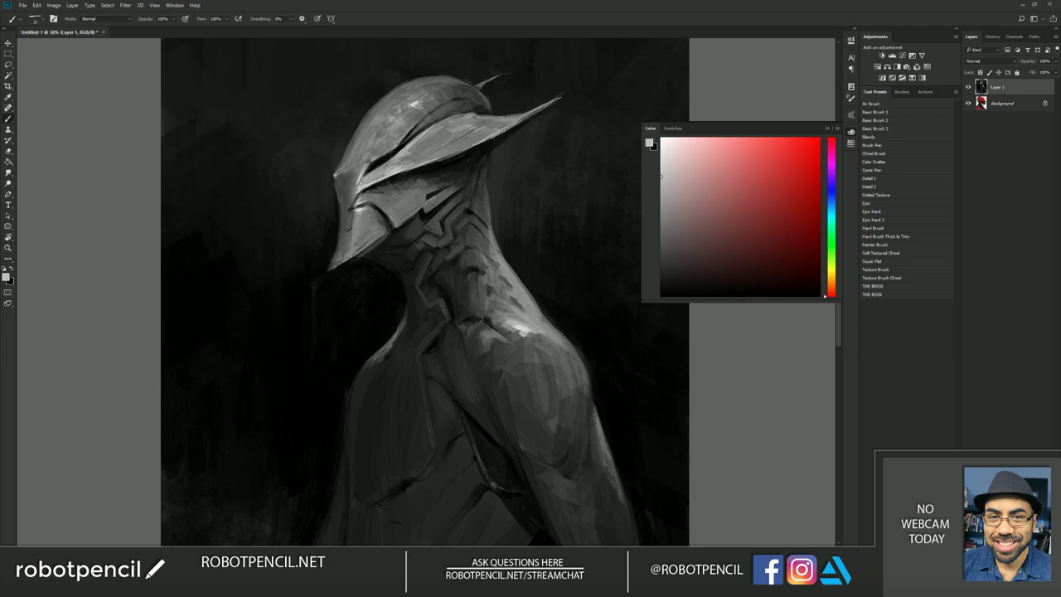
# - Examine the full figure's silhouette and brim at a reduced size, comparing it with its mirrored view
pyautogui.press('z')
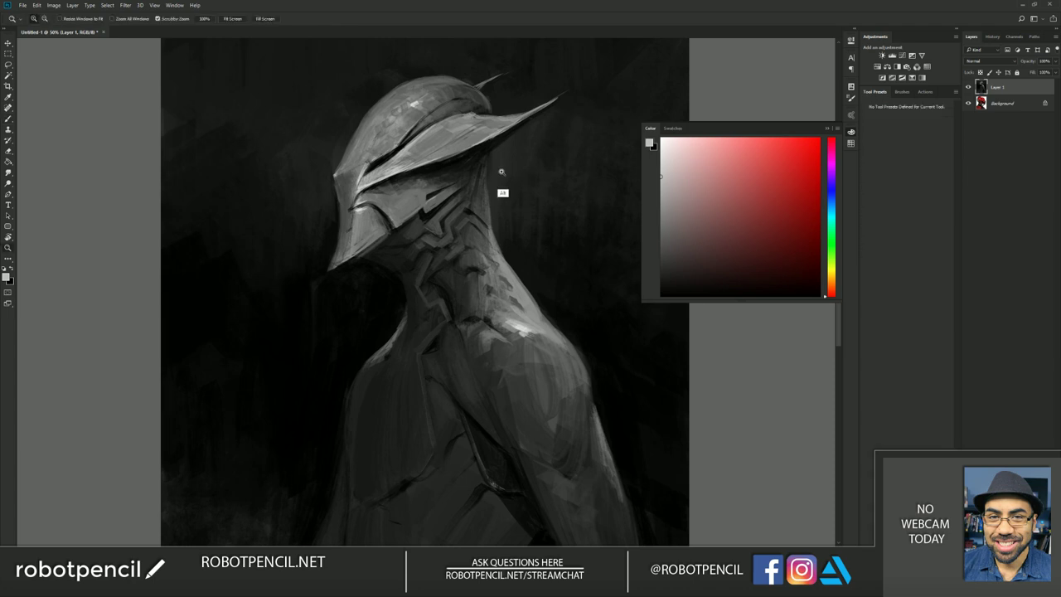
pyautogui.keyDown('alt'); pyautogui.click(500, 175); pyautogui.keyUp('alt')
pyautogui.keyDown('alt'); pyautogui.click(501, 178); pyautogui.keyUp('alt')
pyautogui.keyDown('alt'); pyautogui.click(501, 179); pyautogui.keyUp('alt')
pyautogui.click(457, 233)
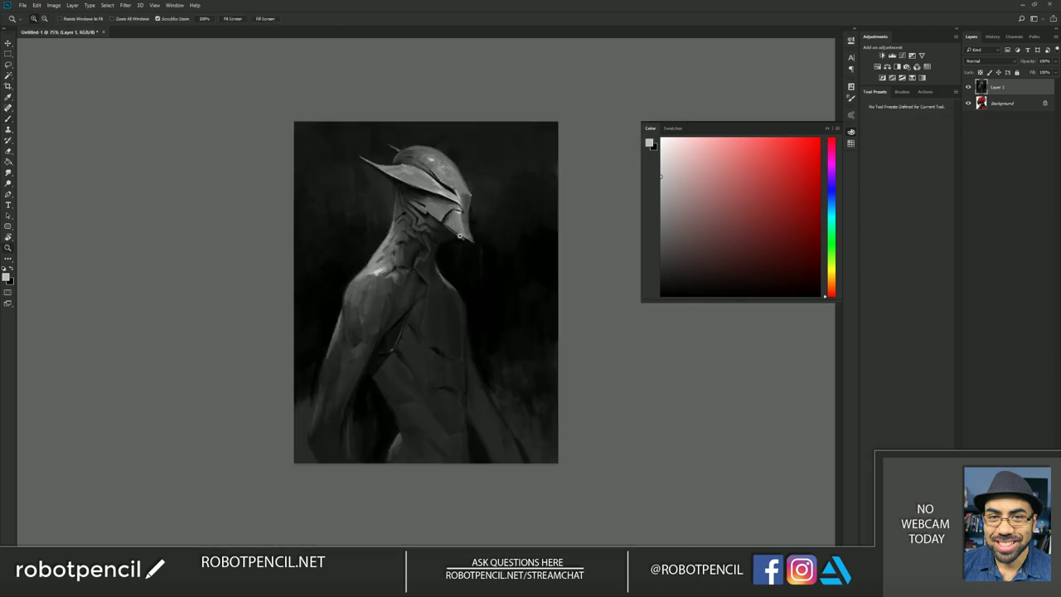
pyautogui.click(458, 234)
pyautogui.hotkey('ctrl', 'shift', 'h')
pyautogui.press('b')
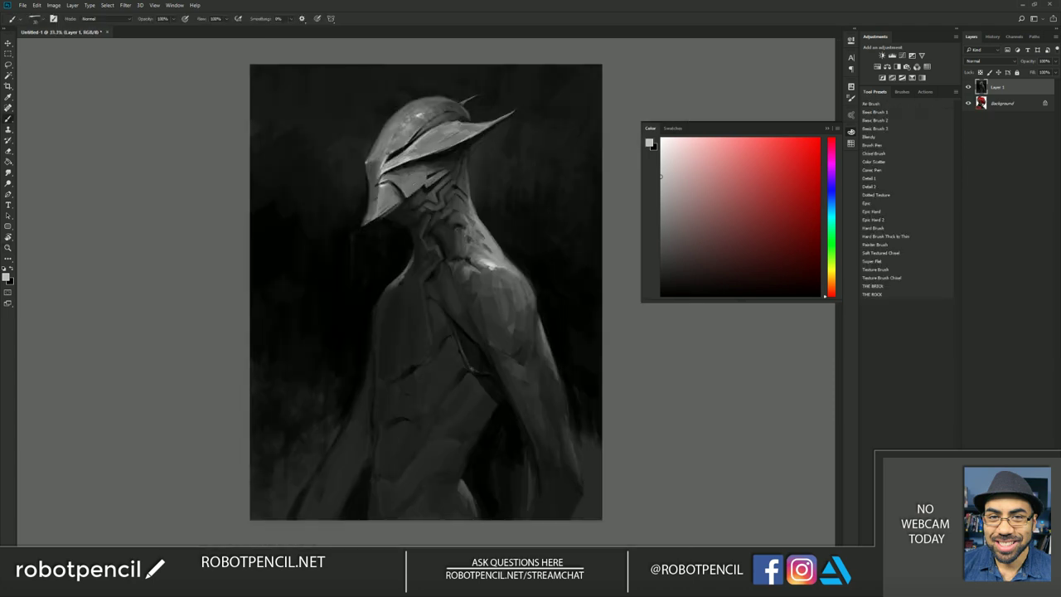
# - Paint small black detail marks along the mask's front plate, checking it on the mirrored canvas
pyautogui.press('z')
pyautogui.click(411, 187)
pyautogui.press('b')
pyautogui.press('x')
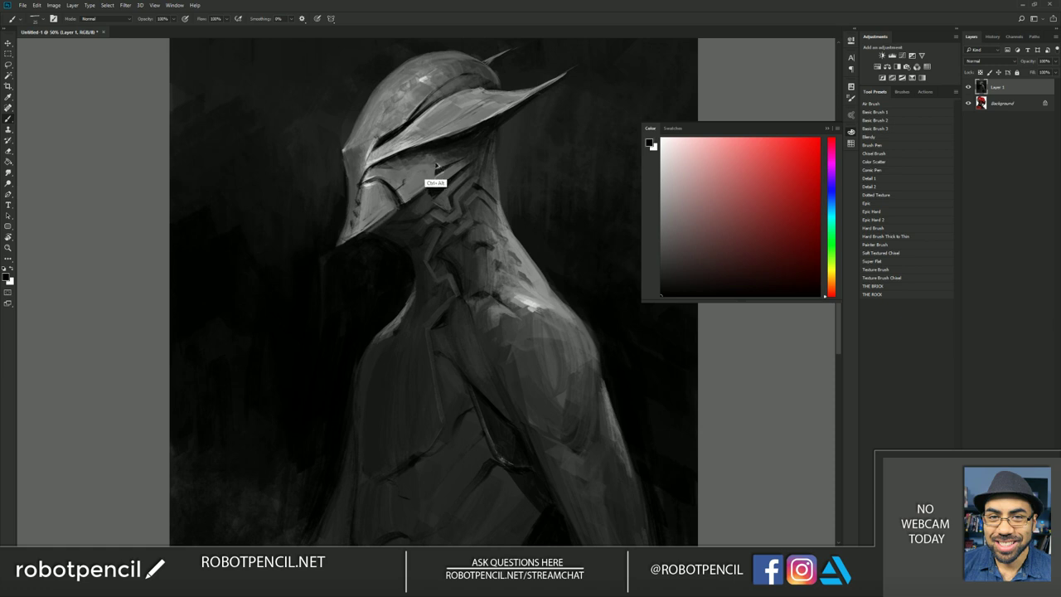
pyautogui.hotkey('ctrl', 'shift', 'h')
pyautogui.moveTo(517, 184); pyautogui.dragTo(503, 224)
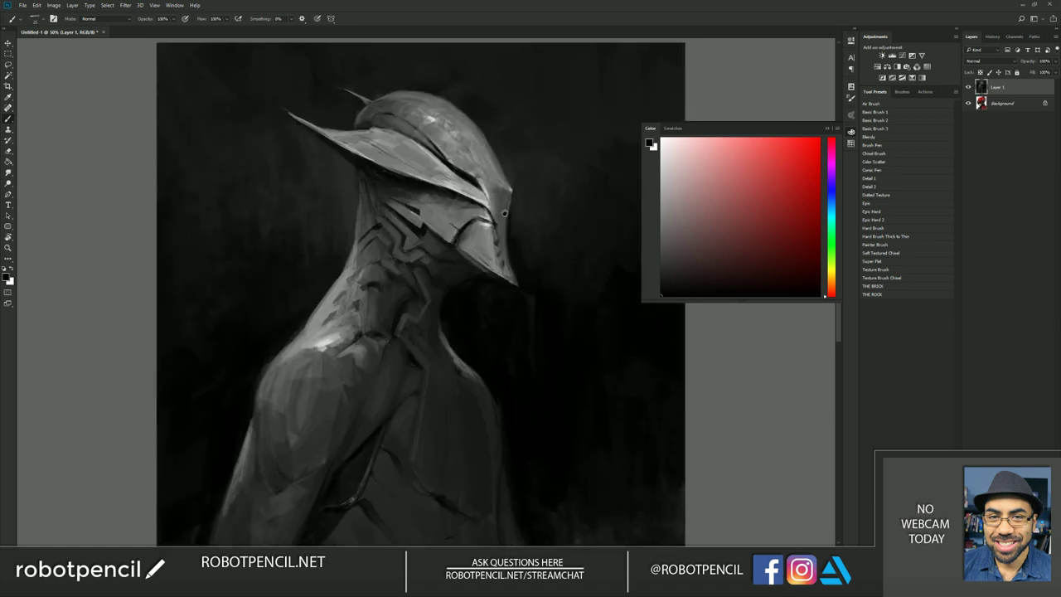
pyautogui.hotkey('ctrl', 'shift', 'h')
pyautogui.press('x')
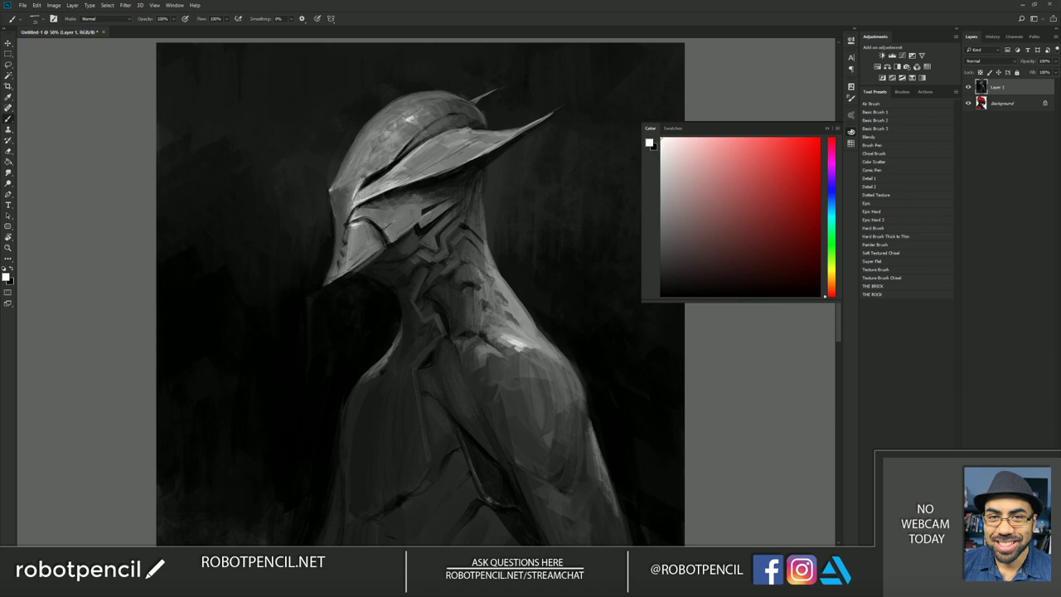
pyautogui.press('x')
pyautogui.press('x')
pyautogui.press('x')
pyautogui.click(754, 295)
# - Touch up the mask's front plate with sampled dark grey at full-figure view, and mirror the canvas
pyautogui.press('z')
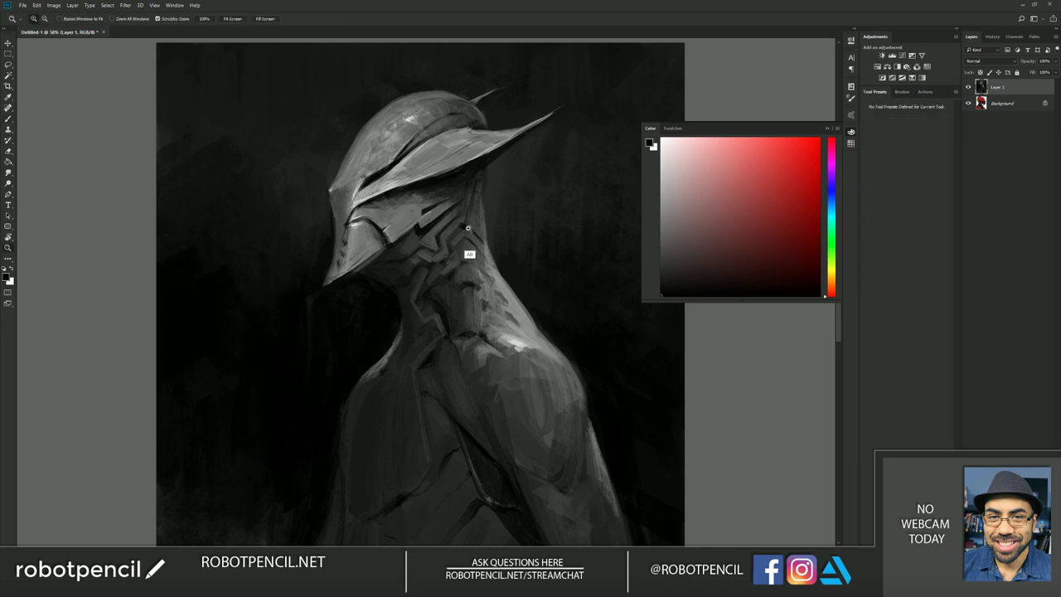
pyautogui.keyDown('alt'); pyautogui.click(469, 239); pyautogui.keyUp('alt')
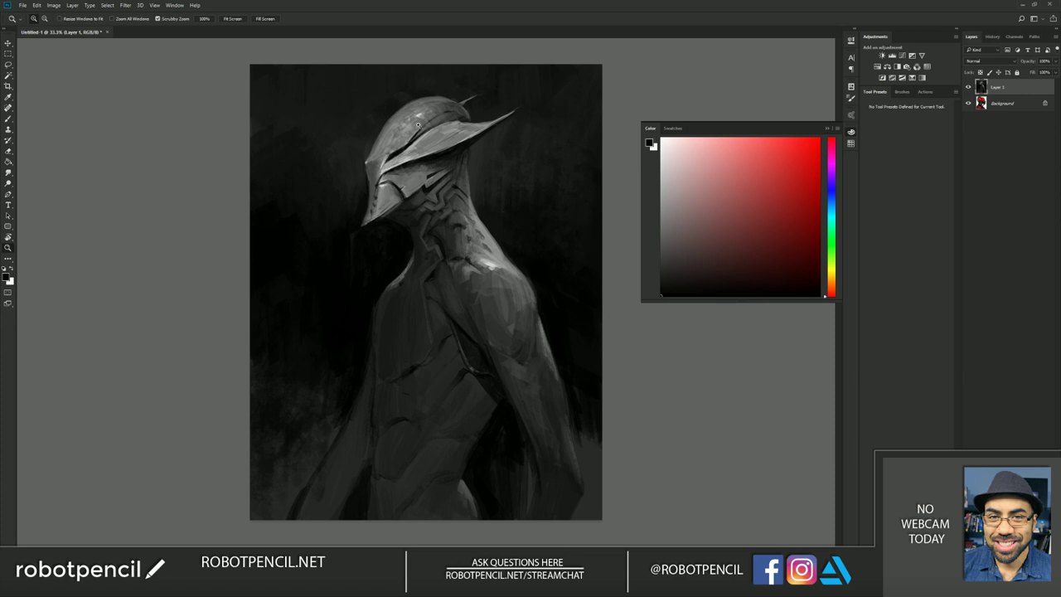
pyautogui.press('b')
pyautogui.keyDown('alt'); pyautogui.click(372, 194); pyautogui.keyUp('alt')
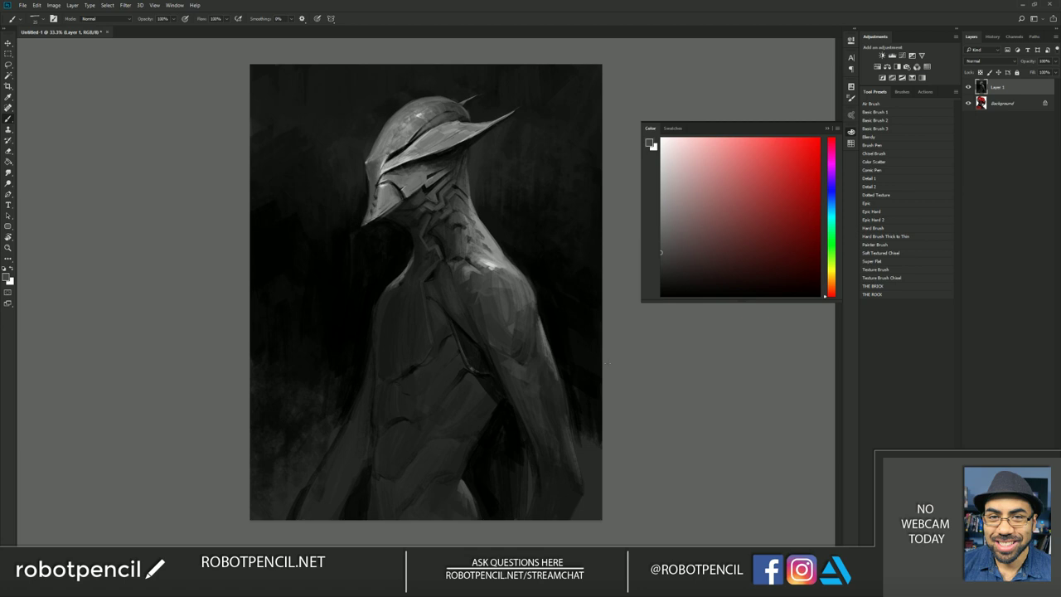
pyautogui.hotkey('ctrl', 'shift', 'h')
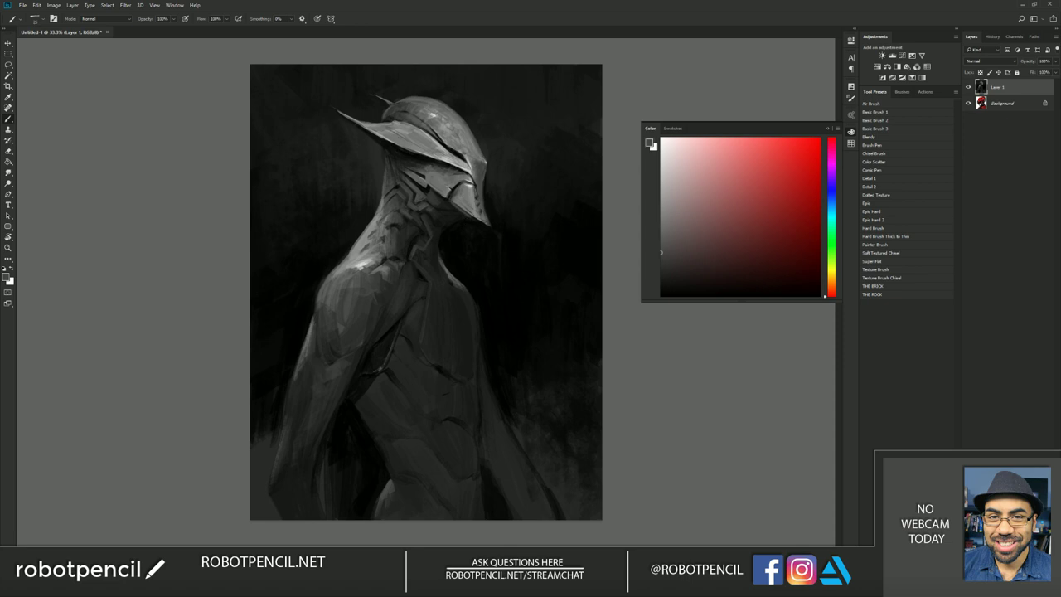
# - Touch up the background beside the rear shoulder with black and sampled dark grey
pyautogui.press('d')
pyautogui.press('x')
pyautogui.press('x')
pyautogui.press('x')
pyautogui.click(660, 187)
pyautogui.keyDown('alt'); pyautogui.click(322, 274); pyautogui.keyUp('alt')
# - Hide the interface in full-screen mode and examine the mirrored figure at several magnifications
pyautogui.press('Tab')
pyautogui.press('f')
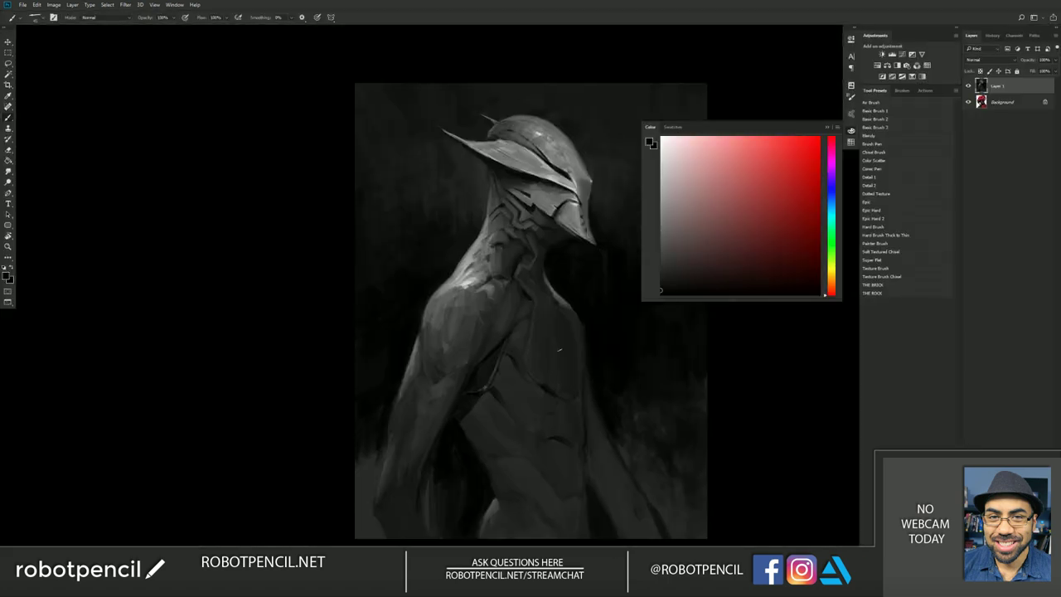
pyautogui.press('f')
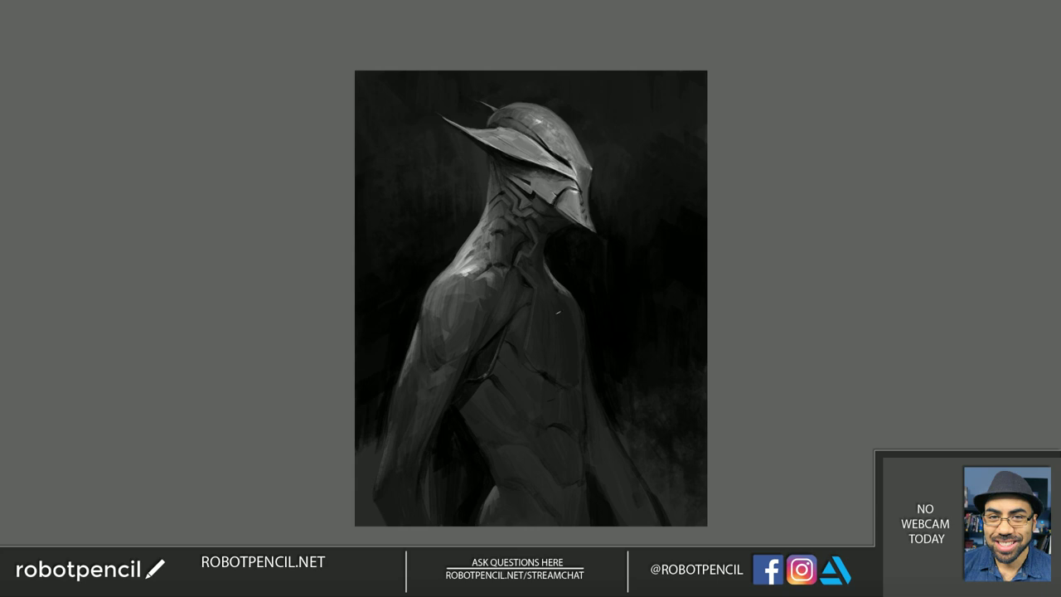
pyautogui.moveTo(546, 295); pyautogui.dragTo(505, 285)
pyautogui.hotkey('ctrl', 'shift', 'h')
pyautogui.keyDown('ctrl'); pyautogui.click(526, 284); pyautogui.keyUp('ctrl')
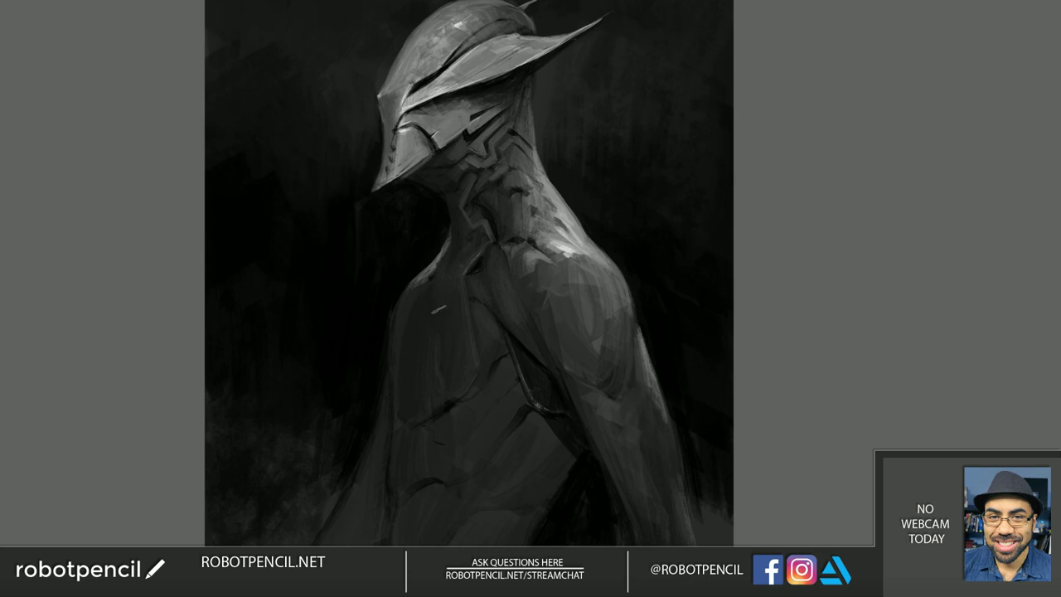
pyautogui.keyDown('alt'); pyautogui.click(477, 390); pyautogui.keyUp('alt')
pyautogui.keyDown('alt'); pyautogui.click(476, 402); pyautogui.keyUp('alt')
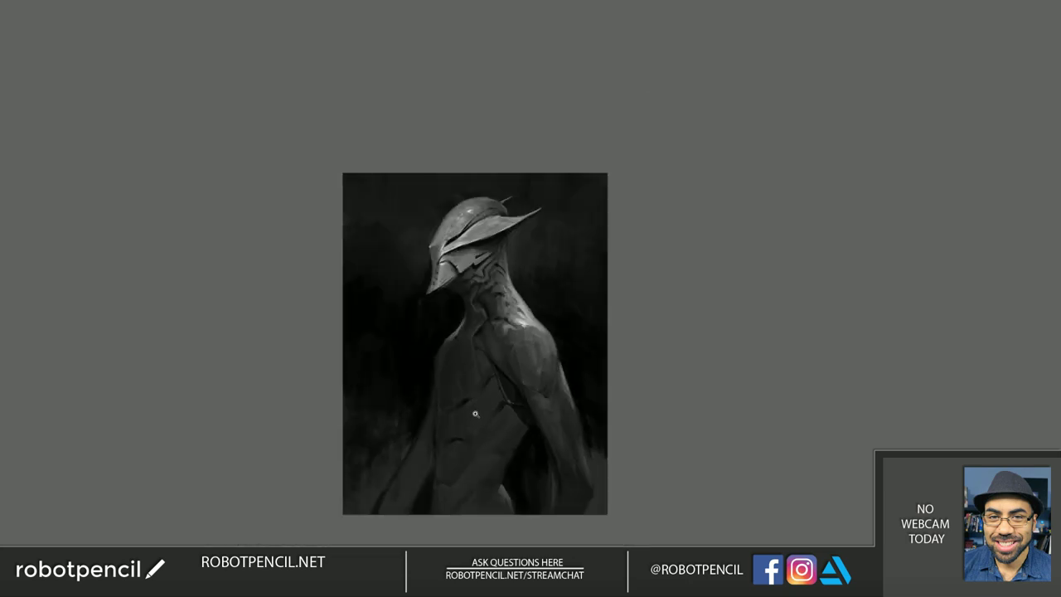
pyautogui.press('F2')
pyautogui.scroll(1, 498, 375)
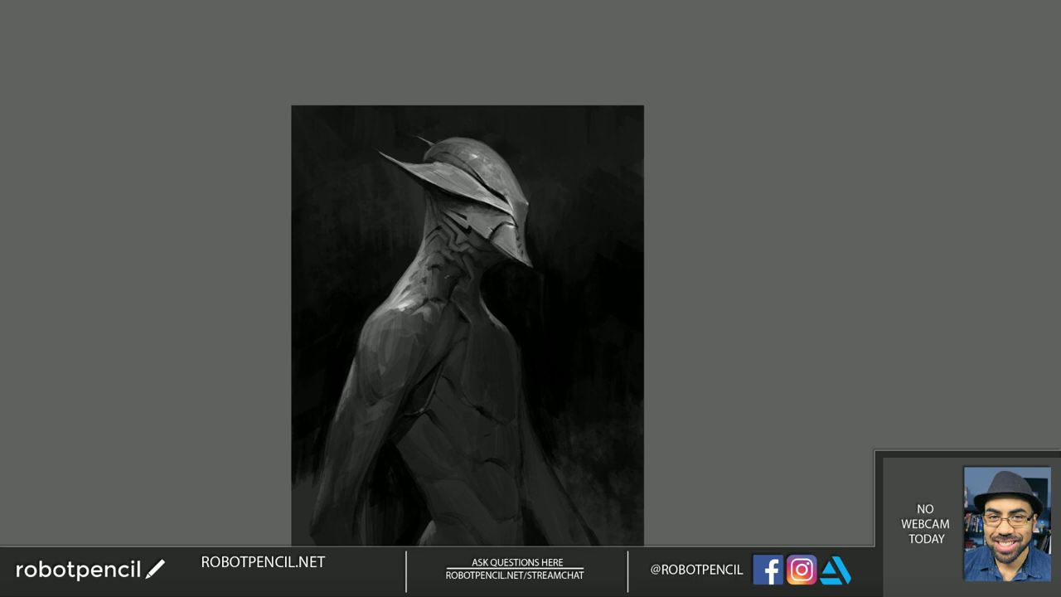
# - Blend the background behind the figure with dark grey strokes, checking it on the mirrored canvas
pyautogui.moveTo(434, 287); pyautogui.dragTo(431, 300)
pyautogui.moveTo(464, 275); pyautogui.dragTo(475, 236)
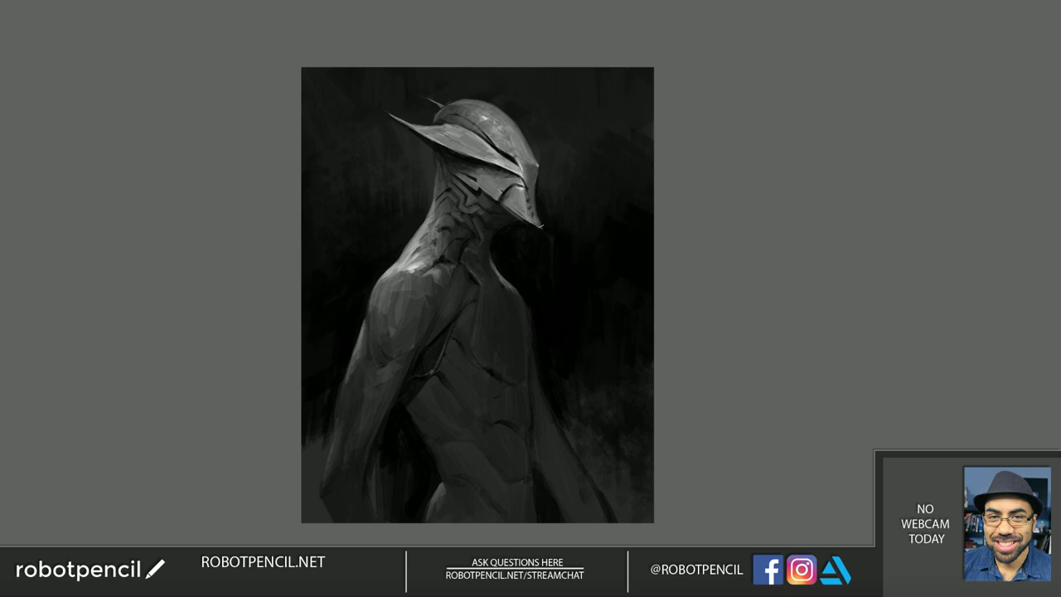
pyautogui.moveTo(413, 285); pyautogui.dragTo(419, 240)
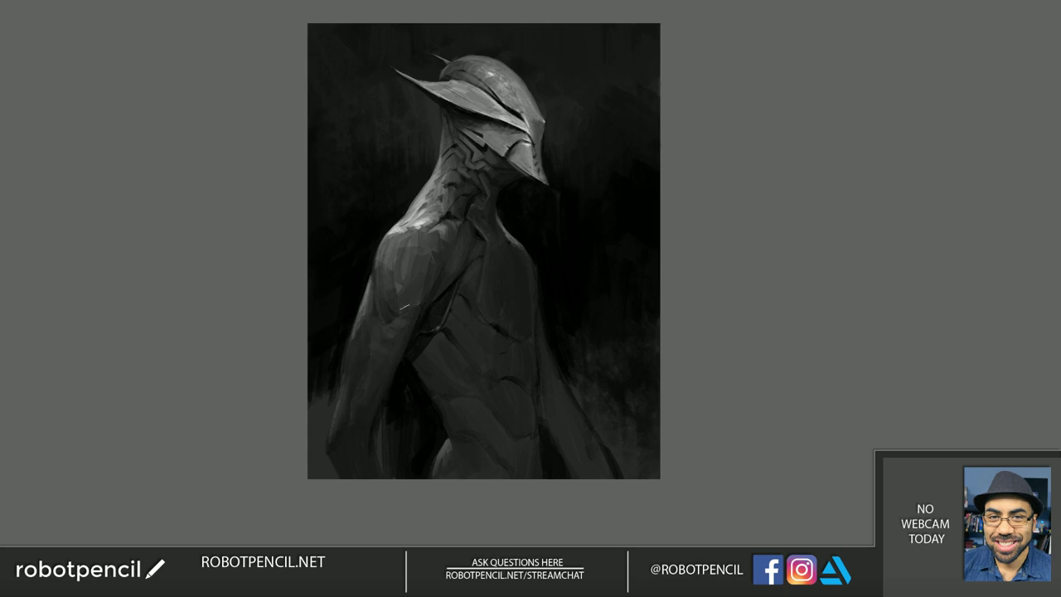
pyautogui.press('ctrl')
pyautogui.hotkey('ctrl', 'f')
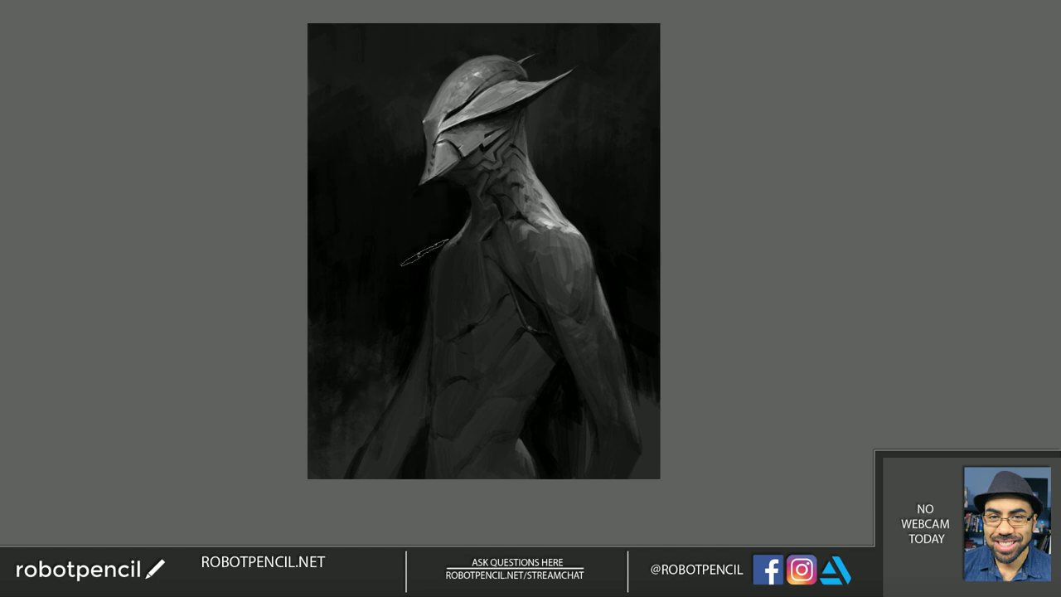
pyautogui.hotkey('ctrl', 'f')
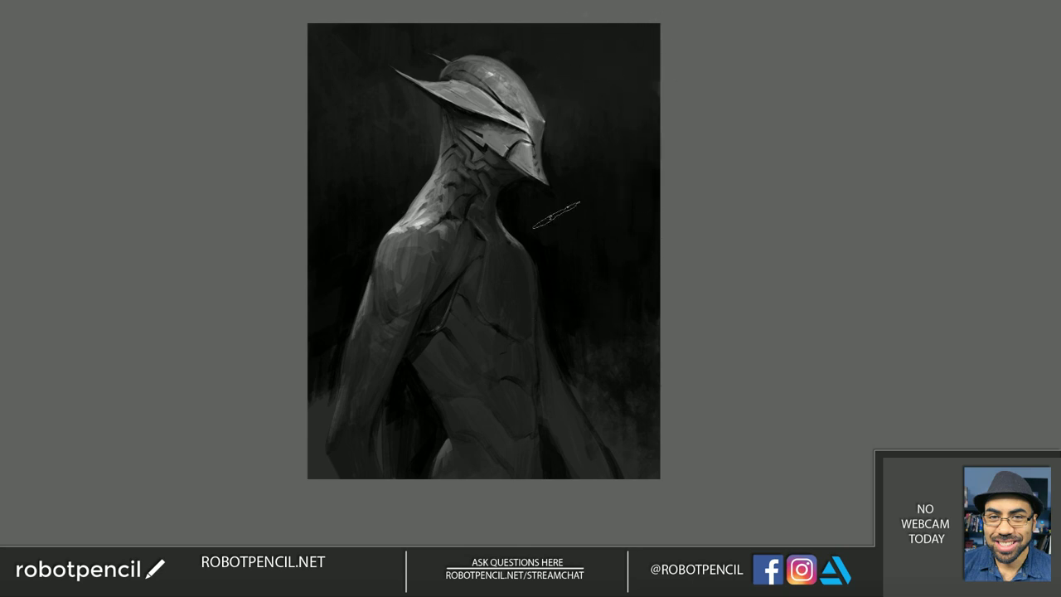
# - Paint dark rib and abdominal creases across the torso, mirroring the canvas to check them
pyautogui.press('alt')
pyautogui.press('ctrl')
pyautogui.hotkey('ctrl', 'f')
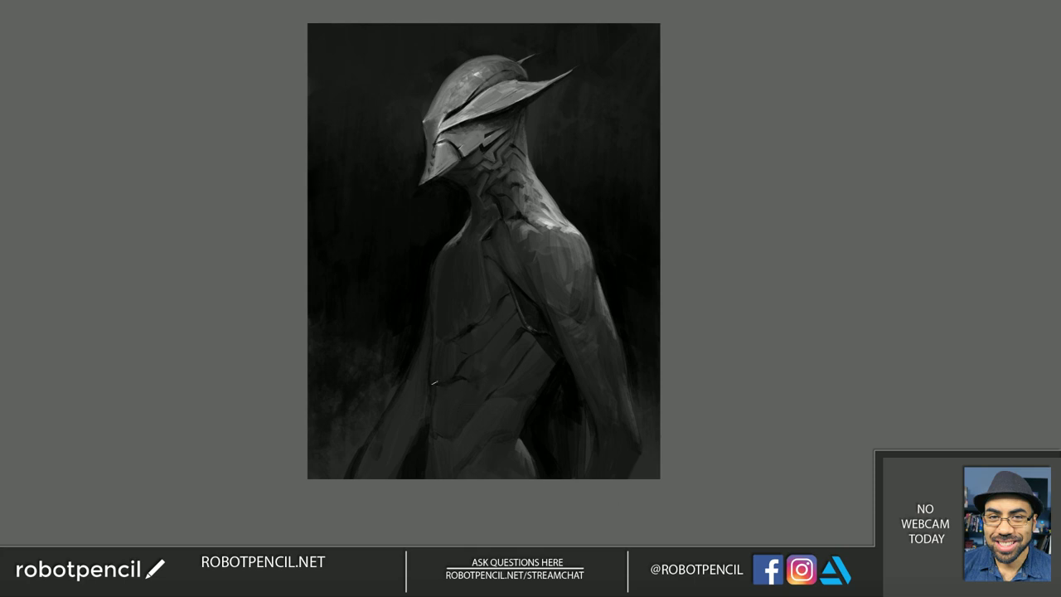
pyautogui.hotkey('ctrl', 'shift', 'h')
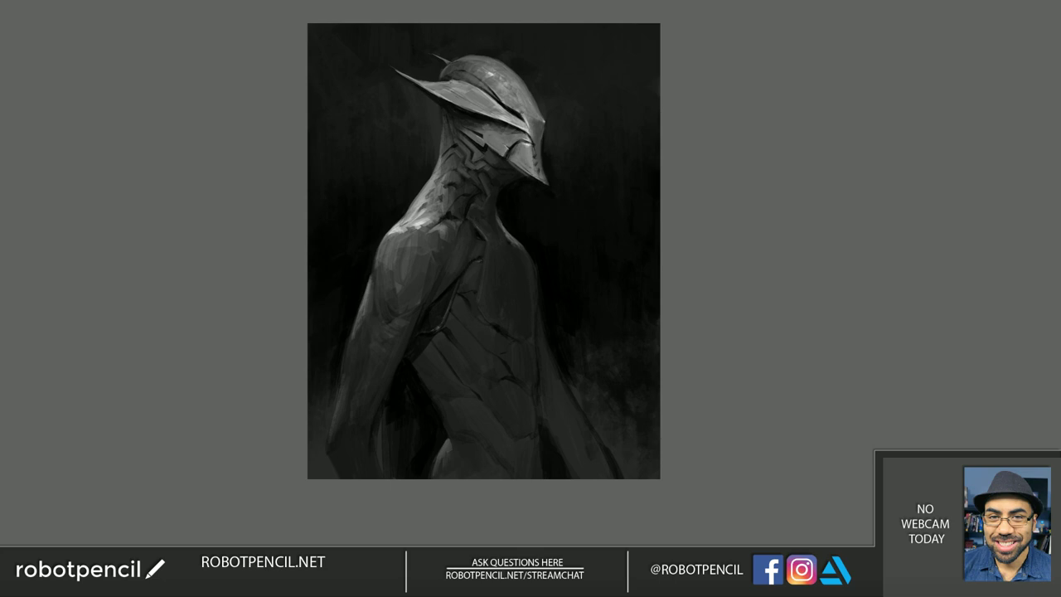
pyautogui.hotkey('ctrl', 'shift', 'h')
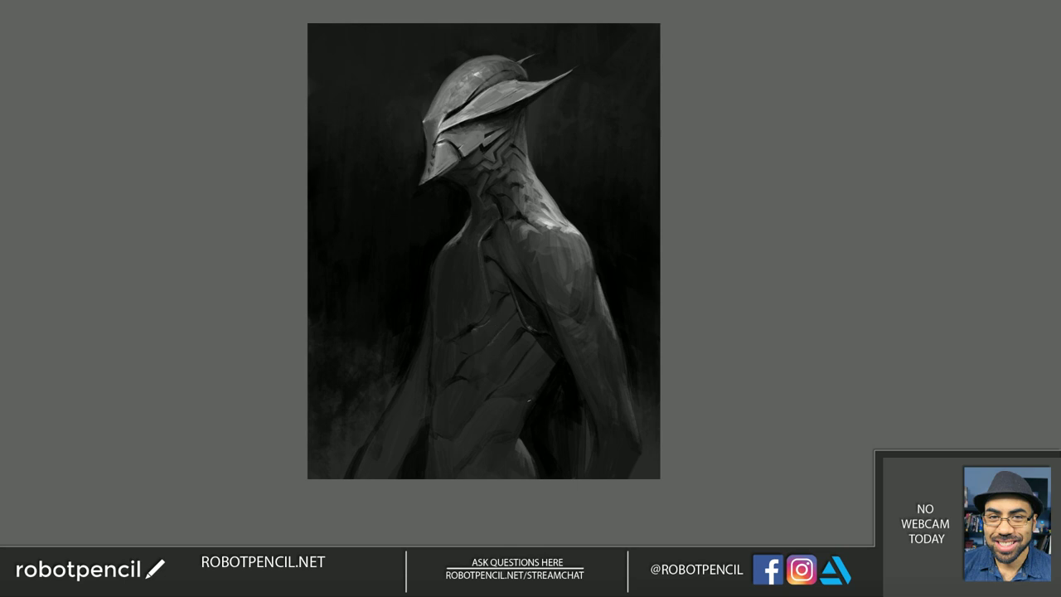
pyautogui.hotkey('ctrl', 'f')
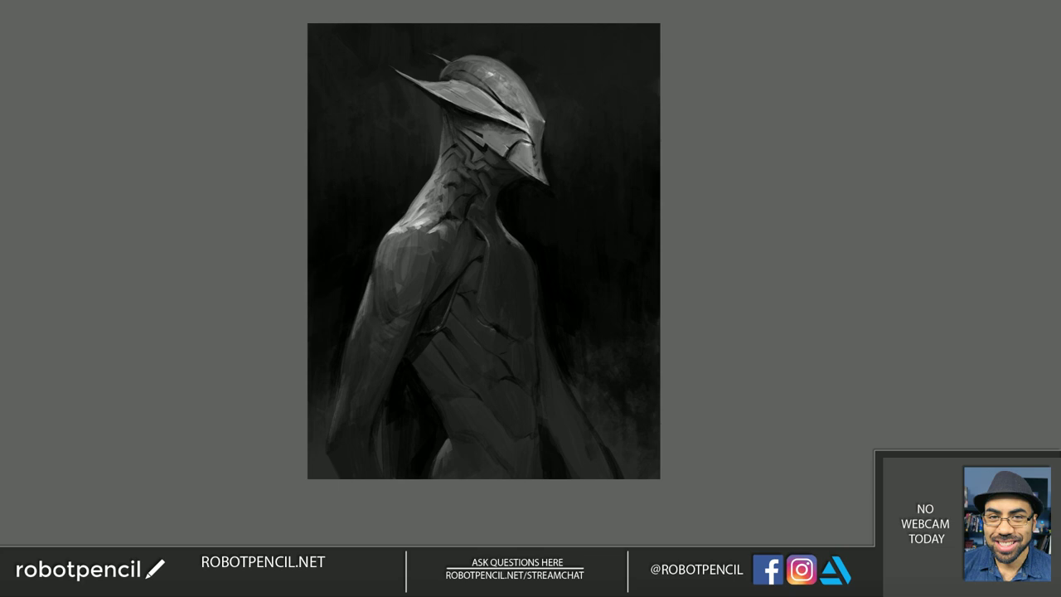
# - Examine the figure mirrored both ways, close up on the mask and at full-figure view
pyautogui.hotkey('ctrl', 'shift', 'h')
pyautogui.hotkey('ctrl', 'shift', 'h')
pyautogui.moveTo(461, 66); pyautogui.dragTo(461, 135)
pyautogui.scroll(2, 461, 135)
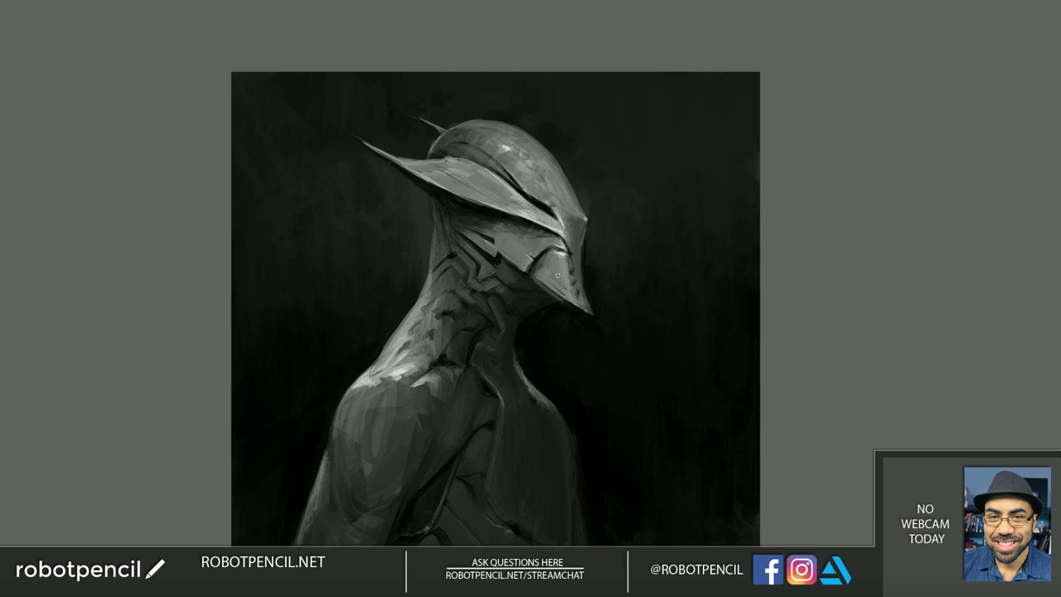
pyautogui.scroll(-2, 569, 282)
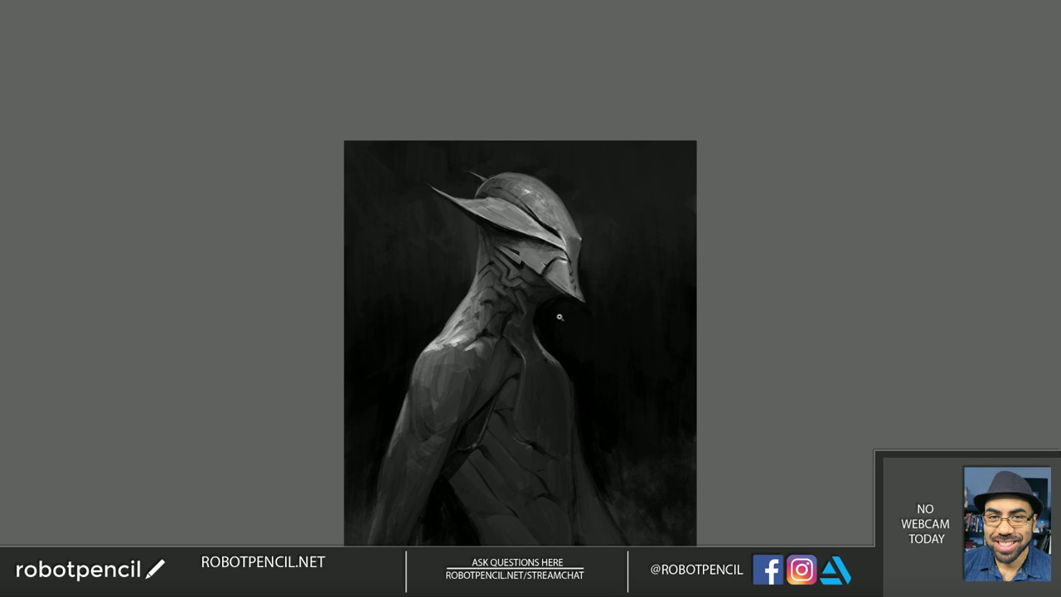
pyautogui.moveTo(574, 267); pyautogui.dragTo(559, 195)
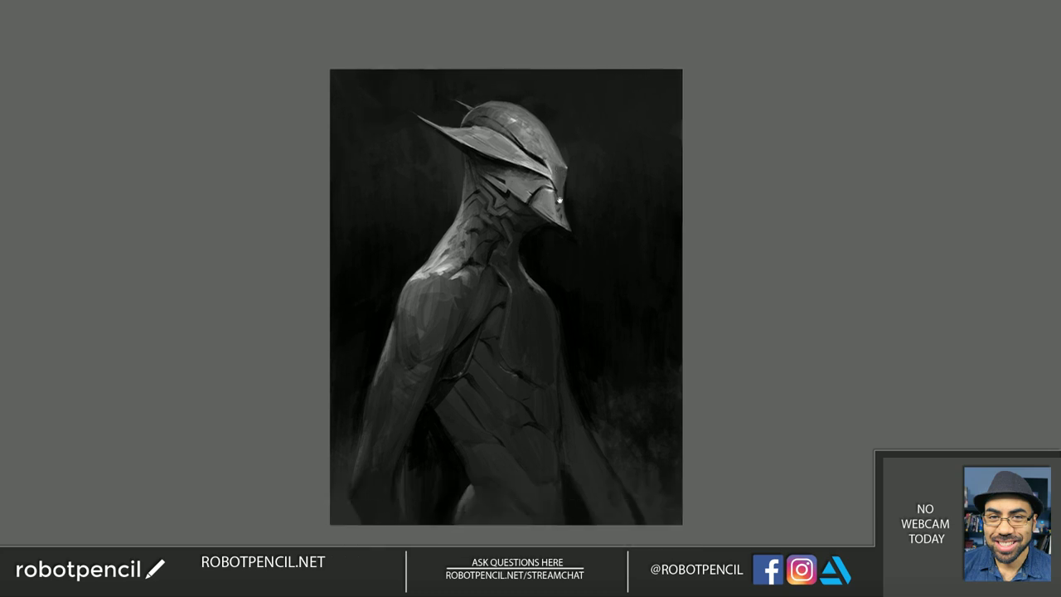
pyautogui.click(590, 333)
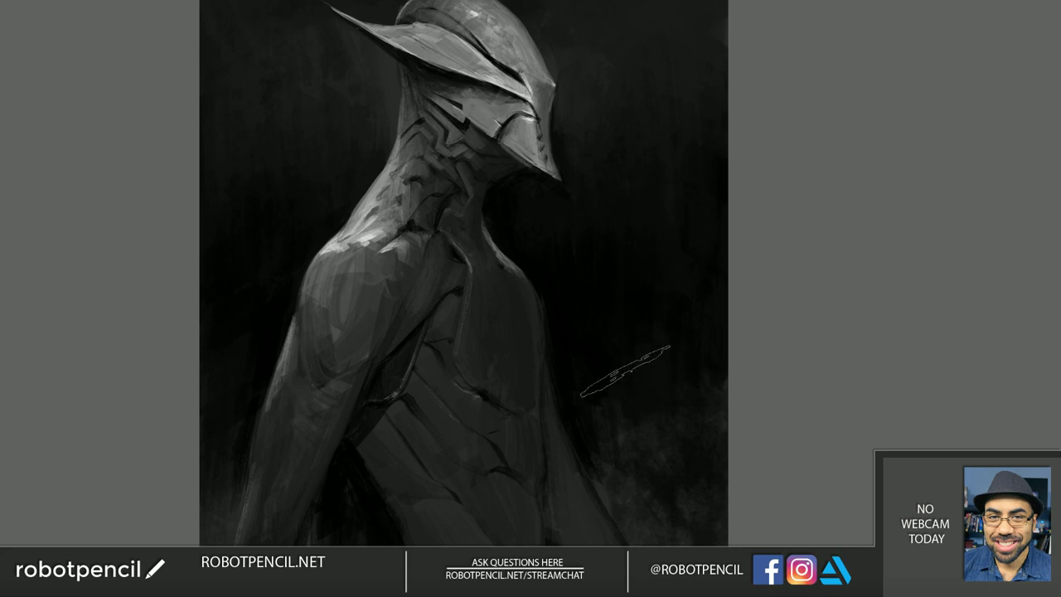
# - Touch up the dark background beside the rear arm with a resized brush, and mirror the canvas
pyautogui.moveTo(246, 282); pyautogui.dragTo(261, 287)
pyautogui.press('[')
pyautogui.press('[')
pyautogui.press('[')
pyautogui.press('[')
pyautogui.press(']')
pyautogui.press(']')
pyautogui.press(']')
pyautogui.press(']')
pyautogui.press(']')
pyautogui.press(']')
pyautogui.press(']')
pyautogui.scroll(-1, 688, 360)
pyautogui.hotkey('ctrl', 'f')
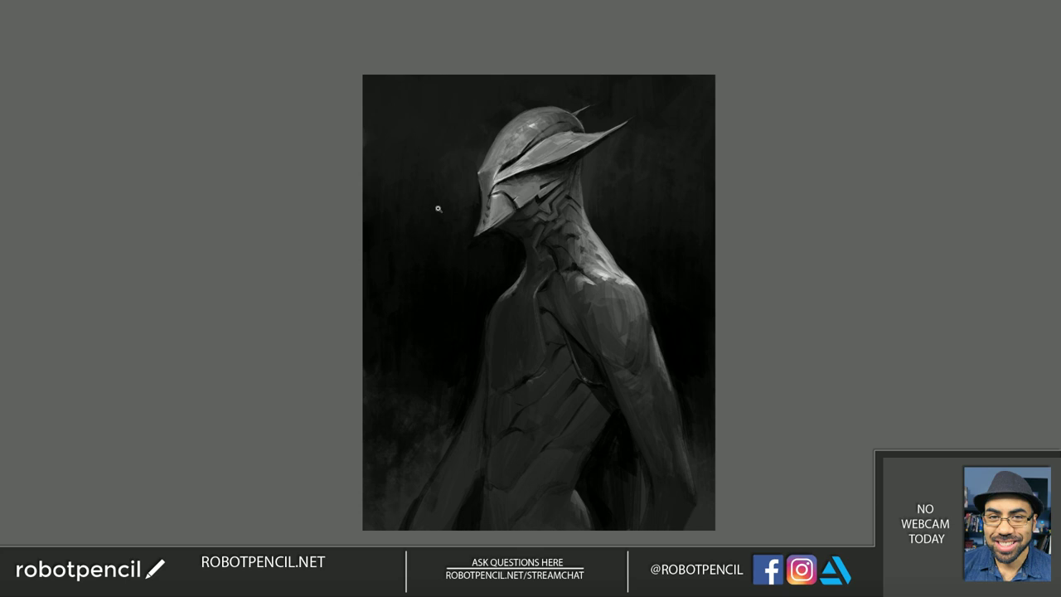
# - Touch up the dark background in front of the mask and chest with a smaller brush
pyautogui.scroll(1, 433, 187)
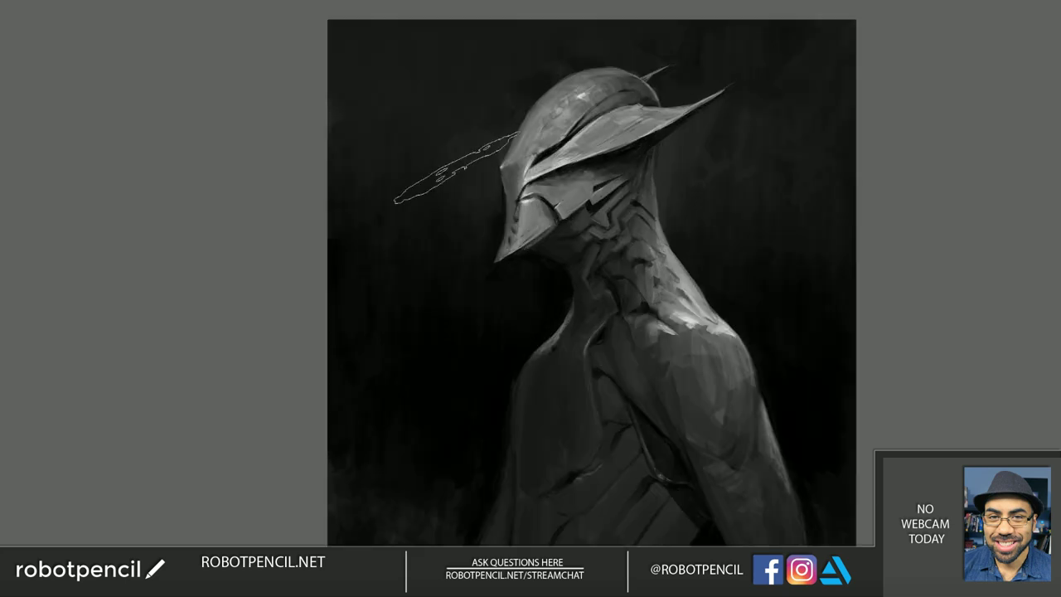
pyautogui.press('[')
pyautogui.press('[')
pyautogui.press('[')
pyautogui.press('[')
pyautogui.press('[')
pyautogui.press('[')
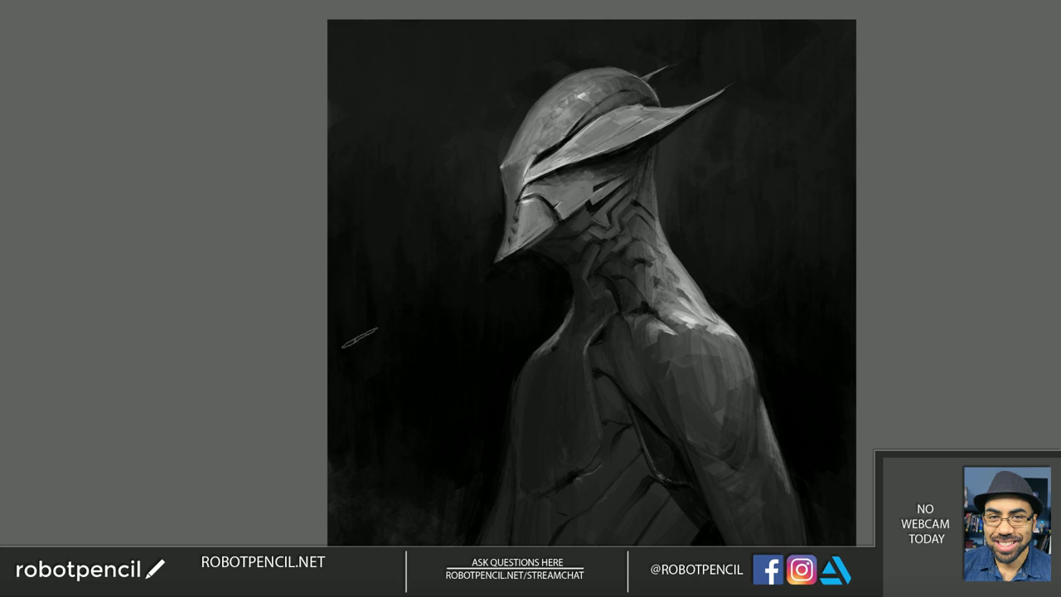
# - Mirror the canvas at full-figure view, restore the interface and choose the Air Brush preset
pyautogui.scroll(-2, 472, 401)
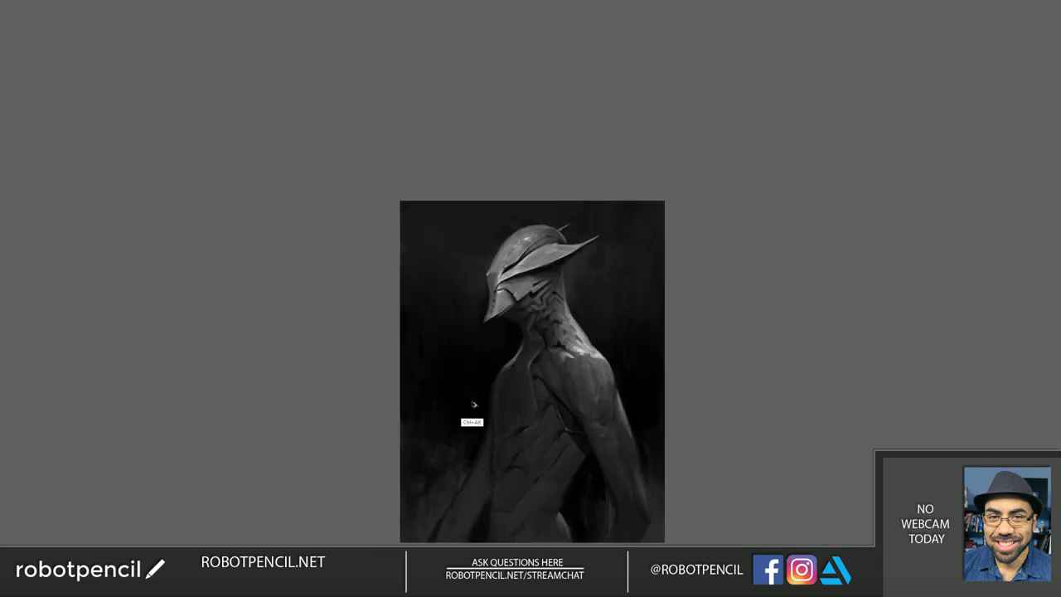
pyautogui.hotkey('ctrl', 'alt', 'f')
pyautogui.moveTo(560, 400); pyautogui.dragTo(550, 325)
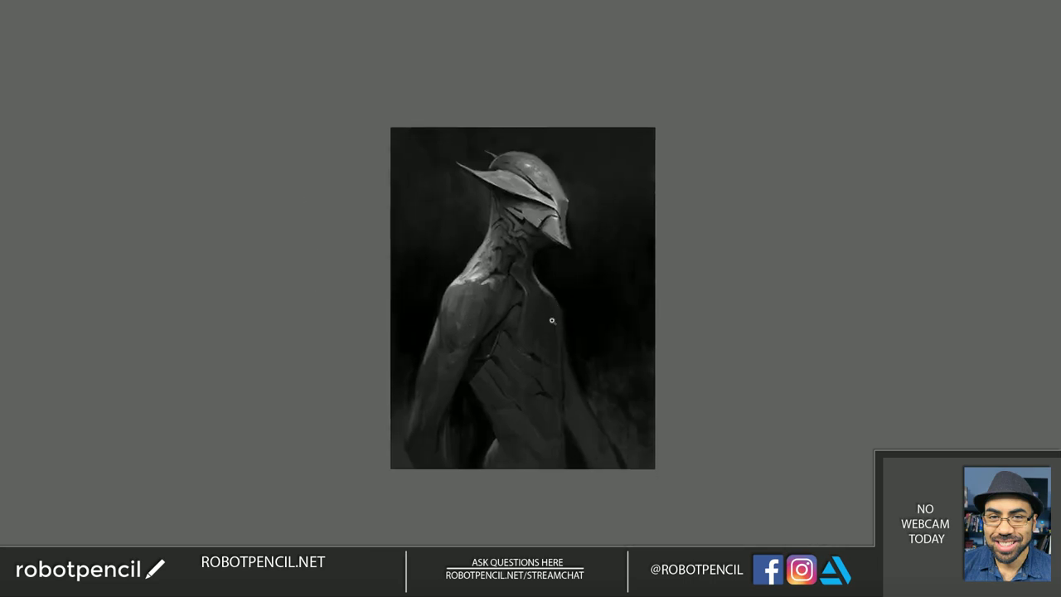
pyautogui.keyDown('ctrl'); pyautogui.click(561, 336); pyautogui.keyUp('ctrl')
pyautogui.press('f')
pyautogui.press('b')
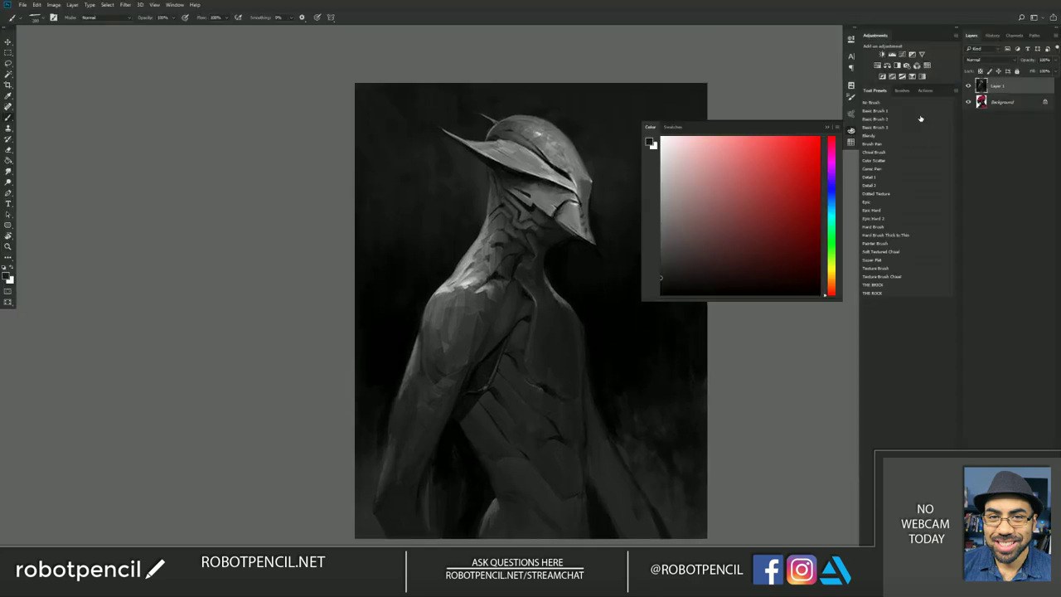
pyautogui.click(913, 110)
pyautogui.doubleClick(919, 105)
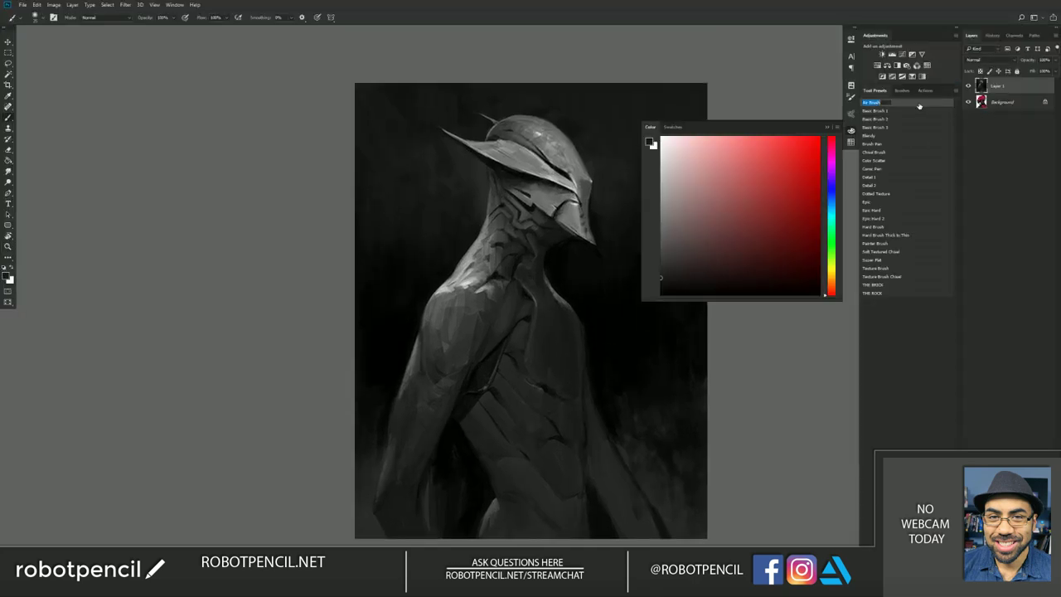
pyautogui.press('Return')
# - Softly darken the lower torso and arms with black using a very large Air Brush
pyautogui.press('d')
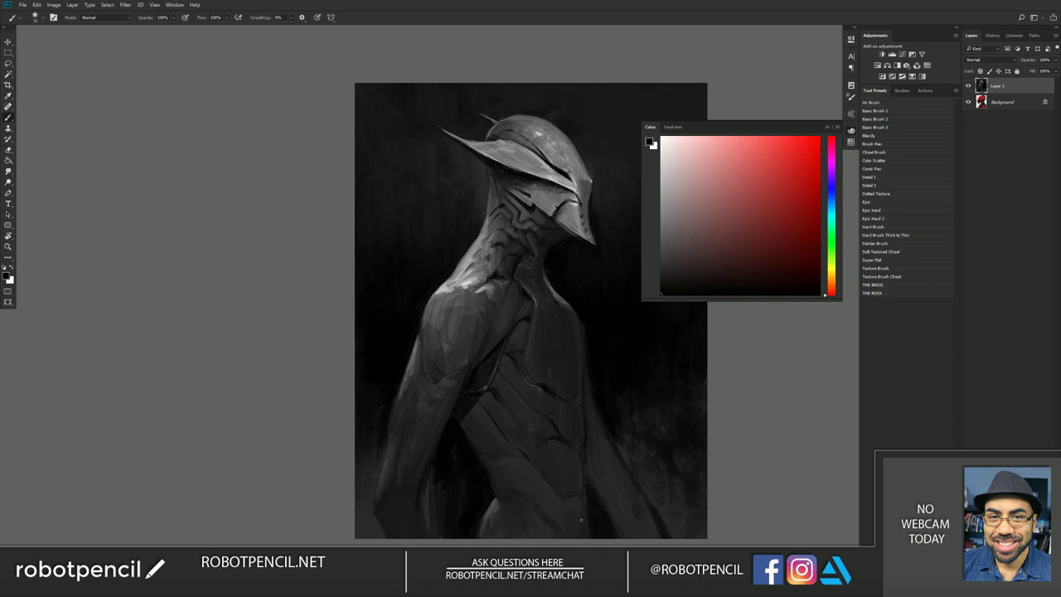
pyautogui.press(']')
pyautogui.press(']')
pyautogui.press(']')
pyautogui.press(']')
pyautogui.press(']')
pyautogui.press(']')
pyautogui.press(']')
pyautogui.press(']')
pyautogui.press(']')
pyautogui.press(']')
pyautogui.press(']')
pyautogui.press(']')
pyautogui.press(']')
pyautogui.press(']')
pyautogui.press(']')
pyautogui.press(']')
pyautogui.press(']')
pyautogui.press(']')
pyautogui.press(']')
pyautogui.press(']')
pyautogui.press(']')
pyautogui.press(']')
pyautogui.press(']')
pyautogui.press(']')
pyautogui.press(']')
pyautogui.moveTo(566, 514); pyautogui.dragTo(507, 405)
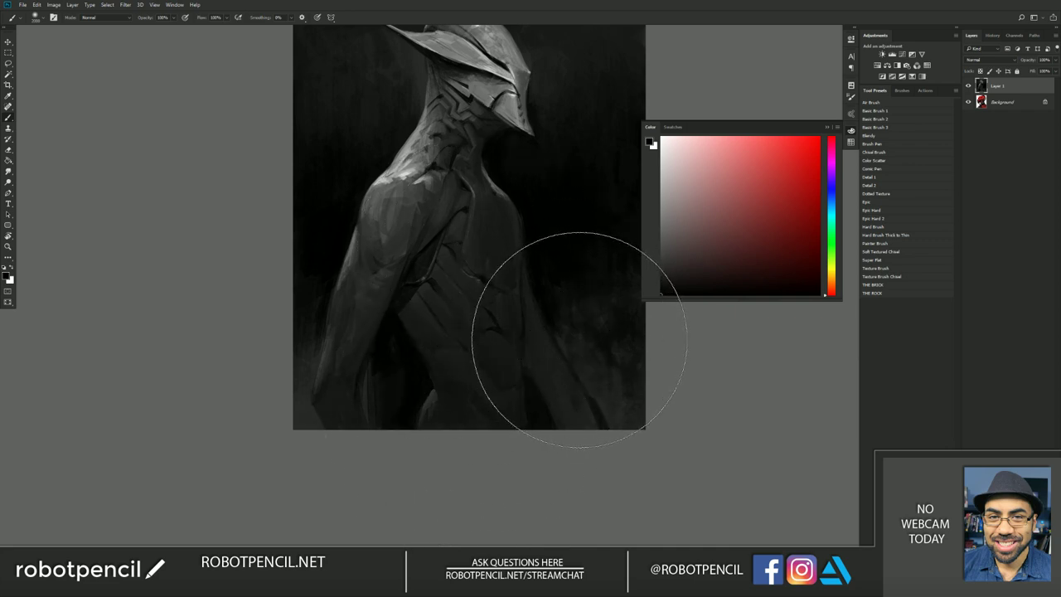
# - Deepen the shadows between the shoulder and chest with a much smaller black Air Brush
pyautogui.moveTo(475, 209); pyautogui.dragTo(478, 310)
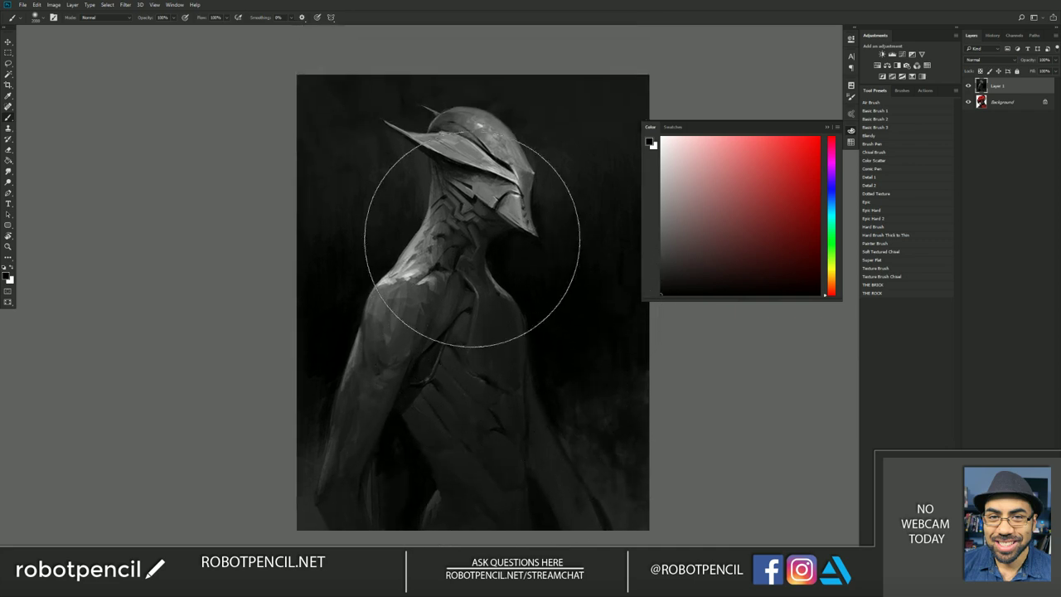
pyautogui.press('[')
pyautogui.press('[')
pyautogui.press('[')
pyautogui.press('[')
pyautogui.press('[')
pyautogui.press('[')
pyautogui.press('[')
pyautogui.press('[')
pyautogui.press('[')
pyautogui.press('[')
pyautogui.press('[')
pyautogui.press('[')
pyautogui.press('[')
pyautogui.press('[')
pyautogui.press('[')
pyautogui.press('[')
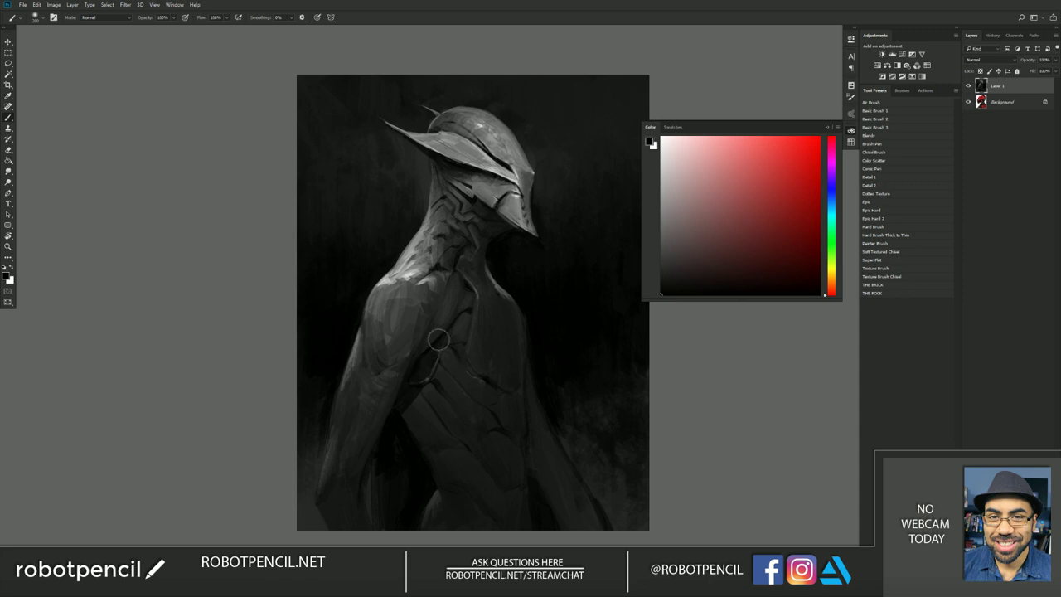
# - Soften the upper arm and torso with grey sampled from the arm, and mirror the canvas
pyautogui.keyDown('alt'); pyautogui.click(387, 336); pyautogui.keyUp('alt')
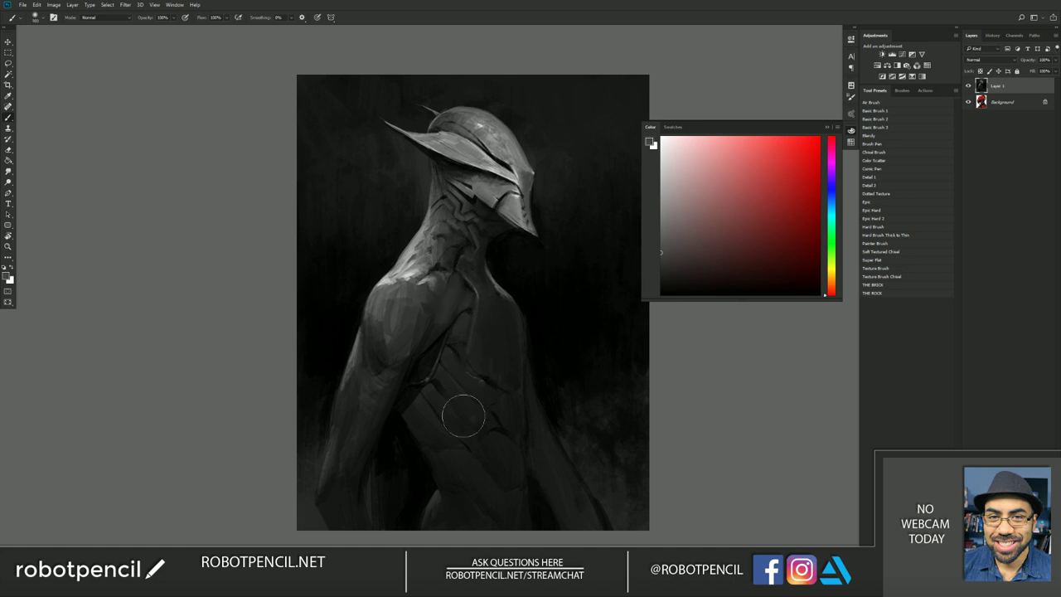
pyautogui.keyDown('ctrl'); pyautogui.keyDown('alt'); pyautogui.click(485, 457); pyautogui.keyUp('alt'); pyautogui.keyUp('ctrl')
pyautogui.keyDown('ctrl'); pyautogui.keyDown('alt'); pyautogui.click(485, 457); pyautogui.keyUp('alt'); pyautogui.keyUp('ctrl')
pyautogui.keyDown('ctrl'); pyautogui.keyDown('alt'); pyautogui.click(489, 460); pyautogui.keyUp('alt'); pyautogui.keyUp('ctrl')
pyautogui.hotkey('ctrl', '+')
pyautogui.hotkey('ctrl', '+')
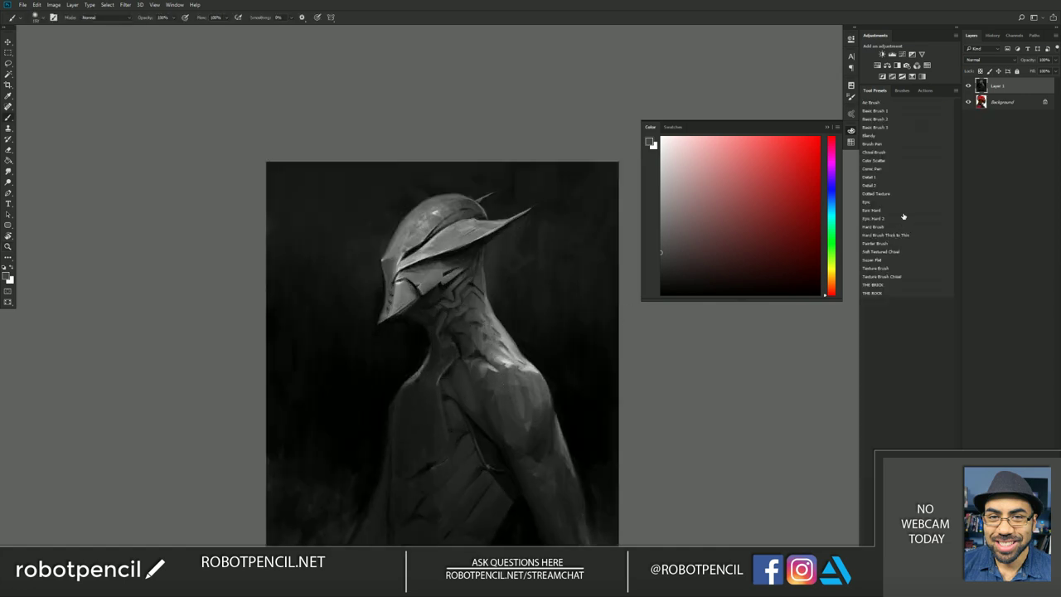
# - Choose the Chisel Brush preset and undo a trial stroke across the chest
pyautogui.click(902, 211)
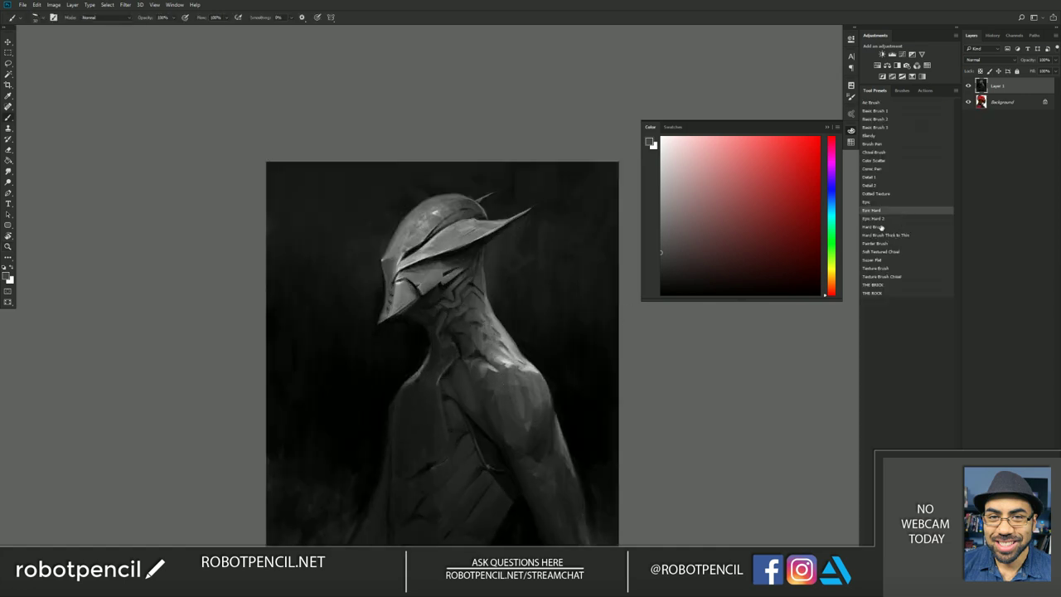
pyautogui.click(903, 152)
pyautogui.moveTo(515, 290); pyautogui.dragTo(527, 236)
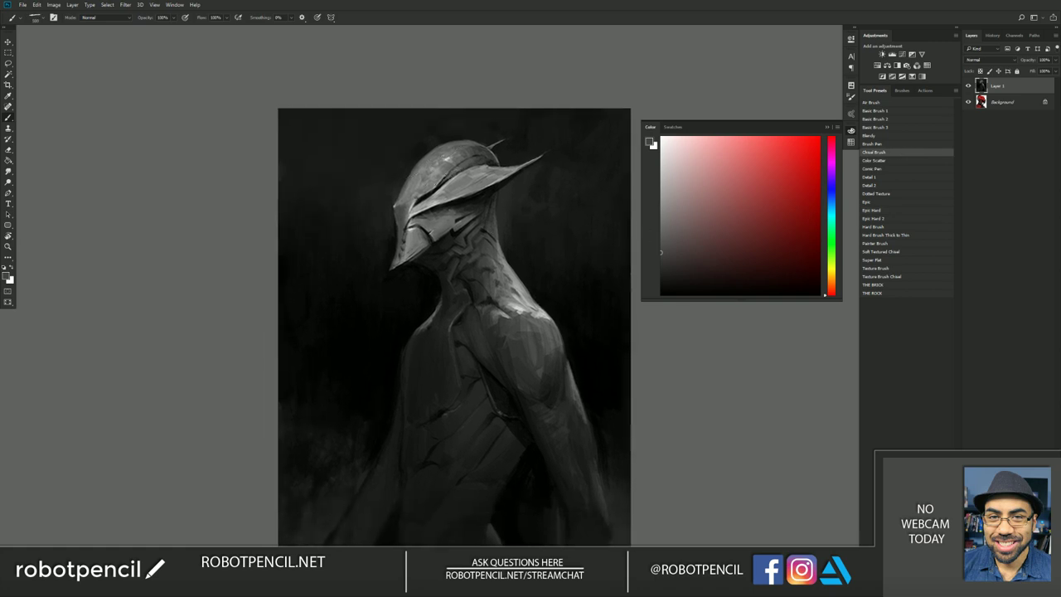
pyautogui.moveTo(469, 323); pyautogui.dragTo(479, 353)
pyautogui.hotkey('ctrl', 'z')
# - Paint thin black seam lines over the near shoulder with a smaller Chisel Brush, and mirror the canvas
pyautogui.press('[')
pyautogui.press('[')
pyautogui.press('[')
pyautogui.press('[')
pyautogui.press('[')
pyautogui.press('[')
pyautogui.press('[')
pyautogui.press('[')
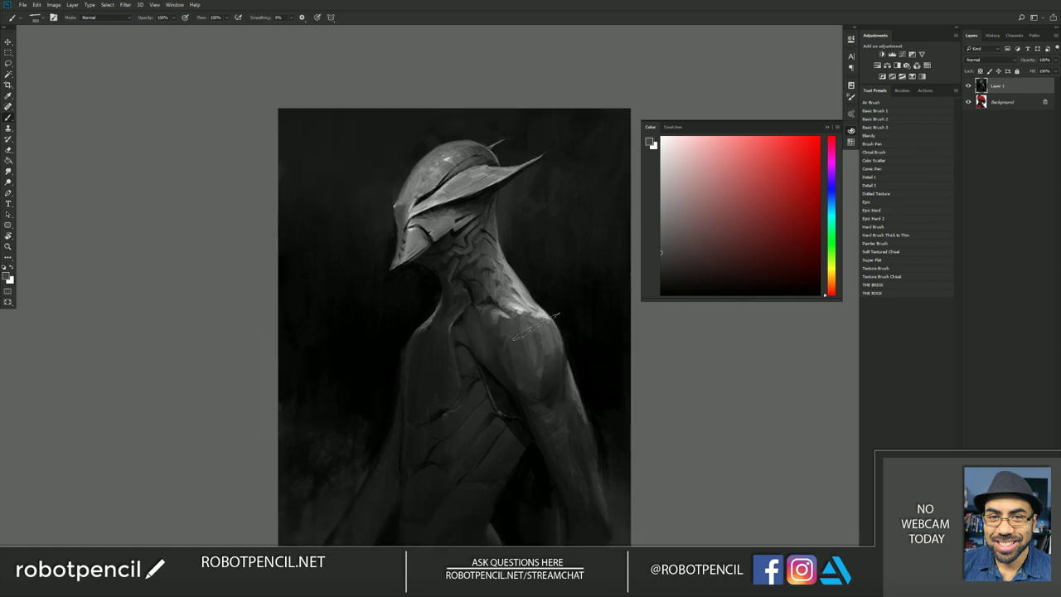
pyautogui.press('d')
pyautogui.moveTo(501, 358); pyautogui.dragTo(488, 275)
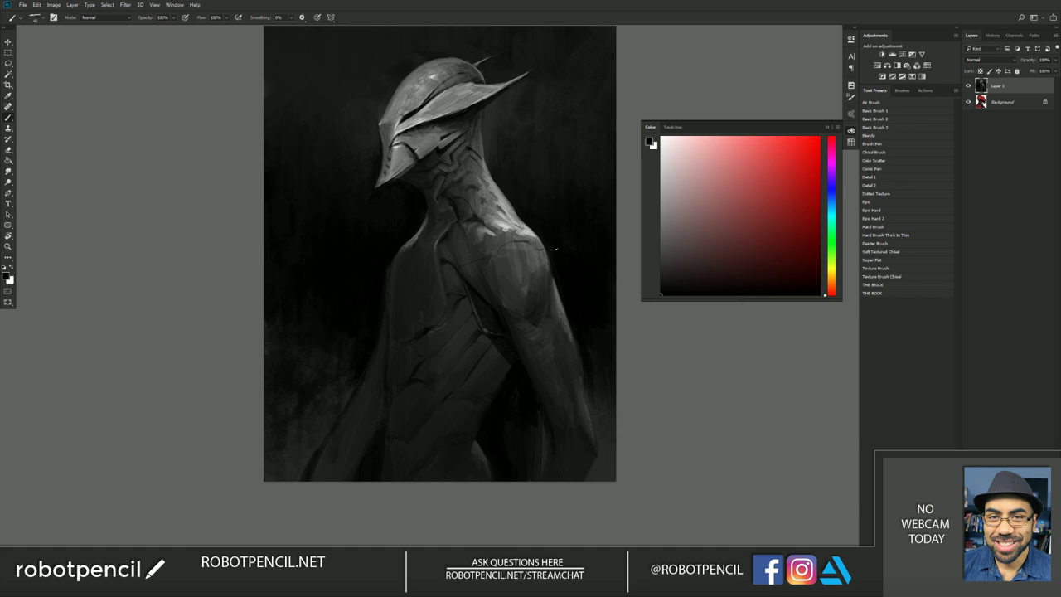
pyautogui.hotkey('ctrl', 'f')
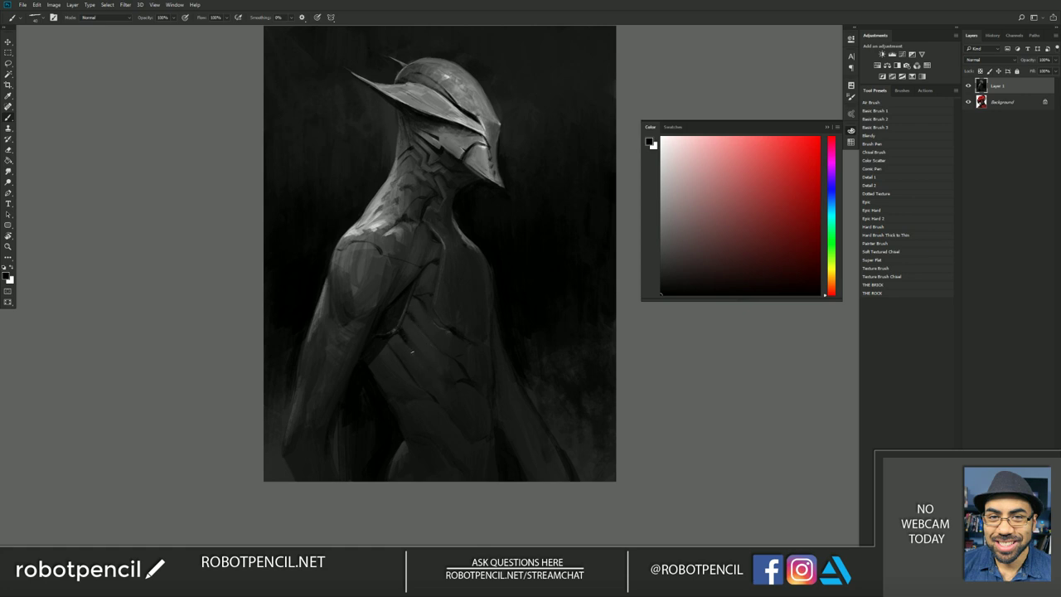
# - Refine the torso creases and the far shoulder's edge with sampled greys, and mirror the canvas
pyautogui.keyDown('alt'); pyautogui.click(406, 355); pyautogui.keyUp('alt')
pyautogui.press('z')
pyautogui.keyDown('alt'); pyautogui.click(433, 386); pyautogui.keyUp('alt')
pyautogui.click(464, 367)
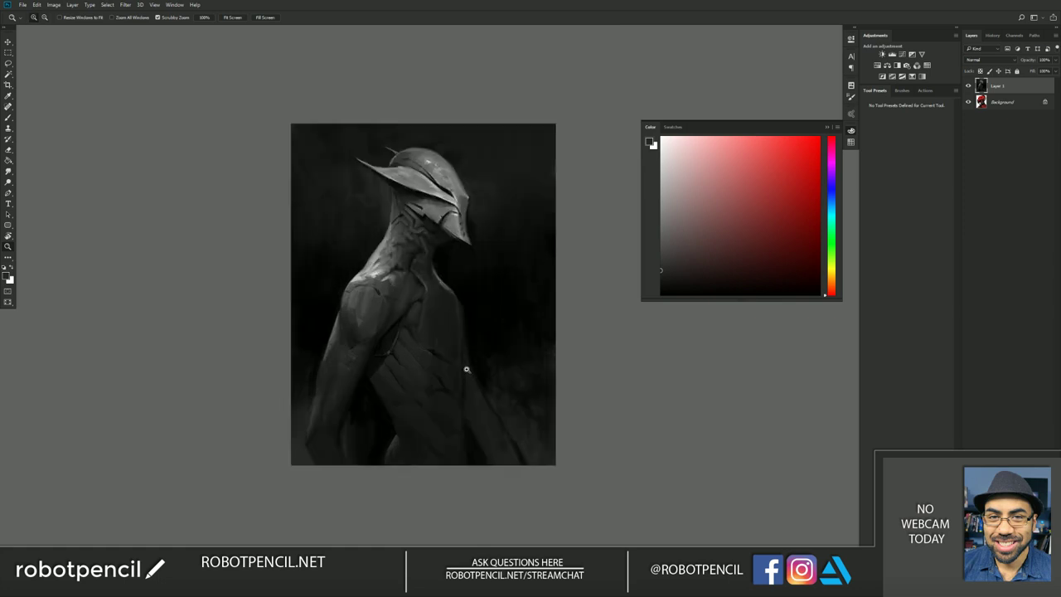
pyautogui.press('b')
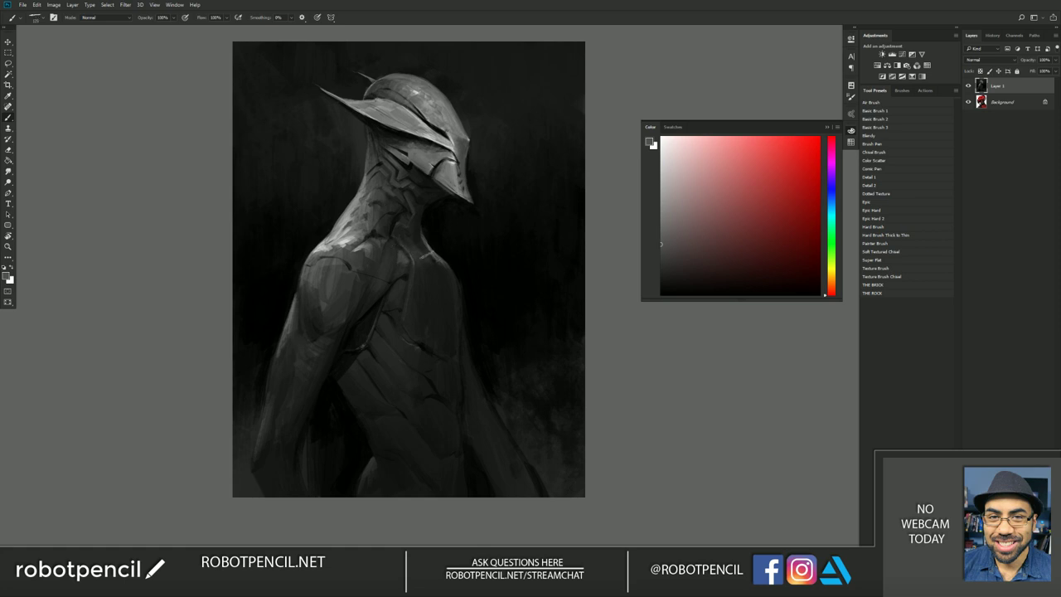
pyautogui.keyDown('alt'); pyautogui.click(439, 275); pyautogui.keyUp('alt')
pyautogui.hotkey('ctrl', 'f')
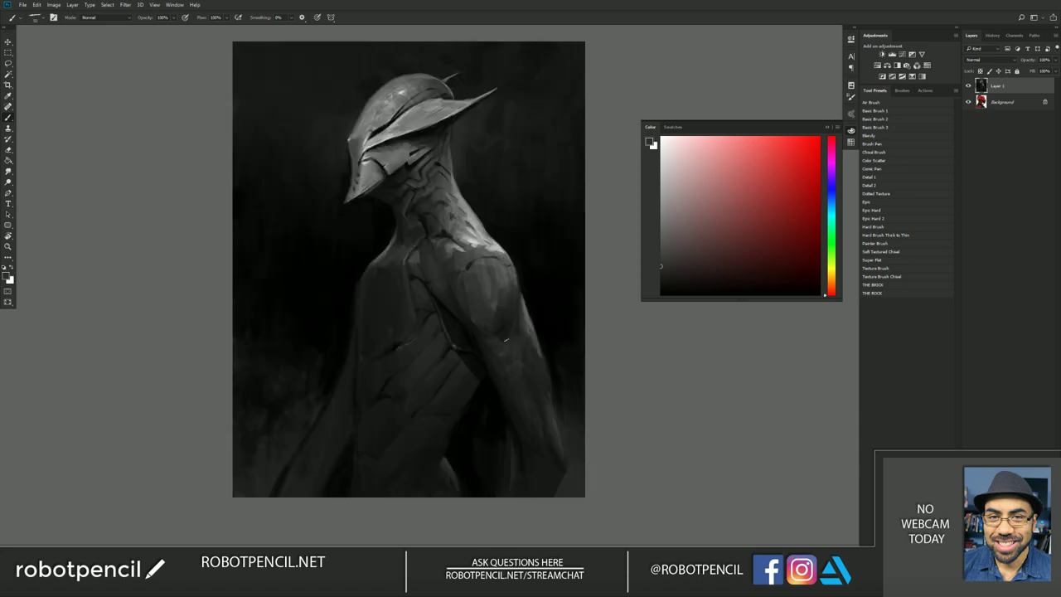
# - Sharpen the mask's front edge and helmet with lighter greys sampled from the mask
pyautogui.press('x')
pyautogui.keyDown('alt'); pyautogui.click(349, 155); pyautogui.keyUp('alt')
pyautogui.press('d')
pyautogui.press('x')
pyautogui.press('alt')
pyautogui.keyDown('alt'); pyautogui.click(425, 101); pyautogui.keyUp('alt')
pyautogui.keyDown('alt'); pyautogui.click(383, 141); pyautogui.keyUp('alt')
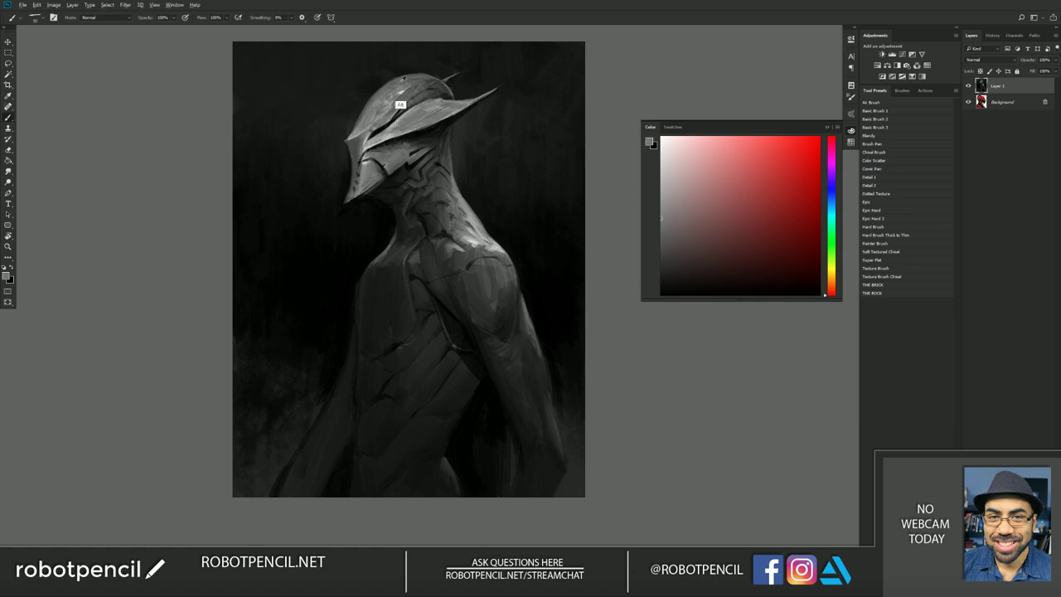
# - Extend the brim's pointed tip with sampled grey, checking it mirrored, and set the paint colour to white
pyautogui.keyDown('alt'); pyautogui.click(403, 114); pyautogui.keyUp('alt')
pyautogui.hotkey('ctrl', 'f')
pyautogui.hotkey('ctrl', 'f')
pyautogui.keyDown('alt'); pyautogui.click(400, 107); pyautogui.keyUp('alt')
pyautogui.click(662, 138)
pyautogui.hotkey('ctrl', 'e')
pyautogui.hotkey('ctrl', 'alt', 'shift', 'n')
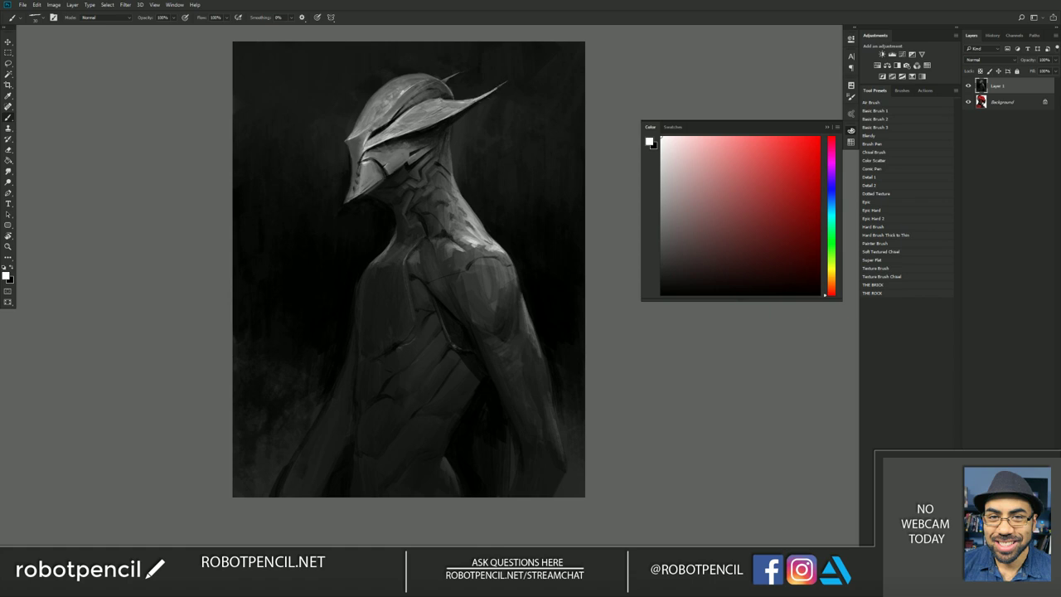
# - Mirror the canvas to check the whole figure in the opposite orientation, ending close on the head and shoulders
pyautogui.press('z')
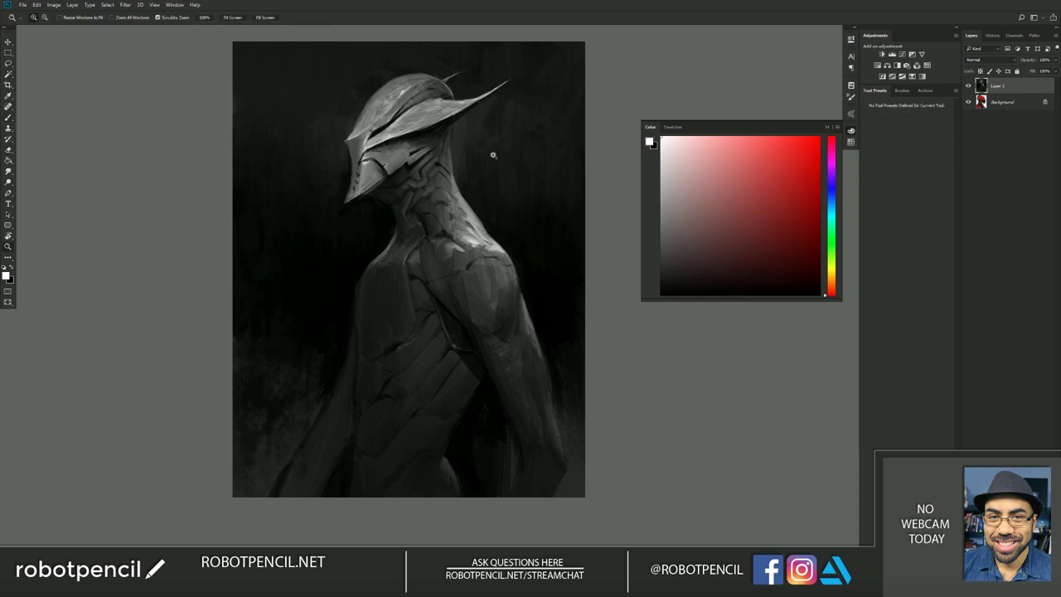
pyautogui.keyDown('alt'); pyautogui.click(493, 154); pyautogui.keyUp('alt')
pyautogui.keyDown('alt'); pyautogui.click(493, 154); pyautogui.keyUp('alt')
pyautogui.press('F2')
pyautogui.click(473, 212)
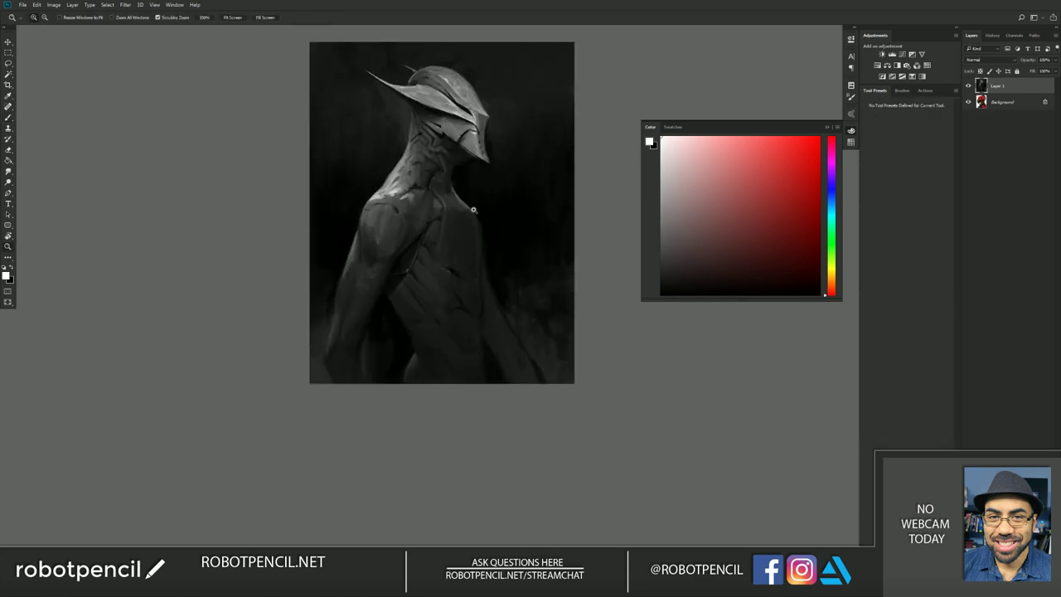
pyautogui.click(473, 211)
pyautogui.moveTo(467, 180); pyautogui.dragTo(467, 225)
# - Refine the front of the neck under the mask with dark greys sampled from the neck
pyautogui.press('b')
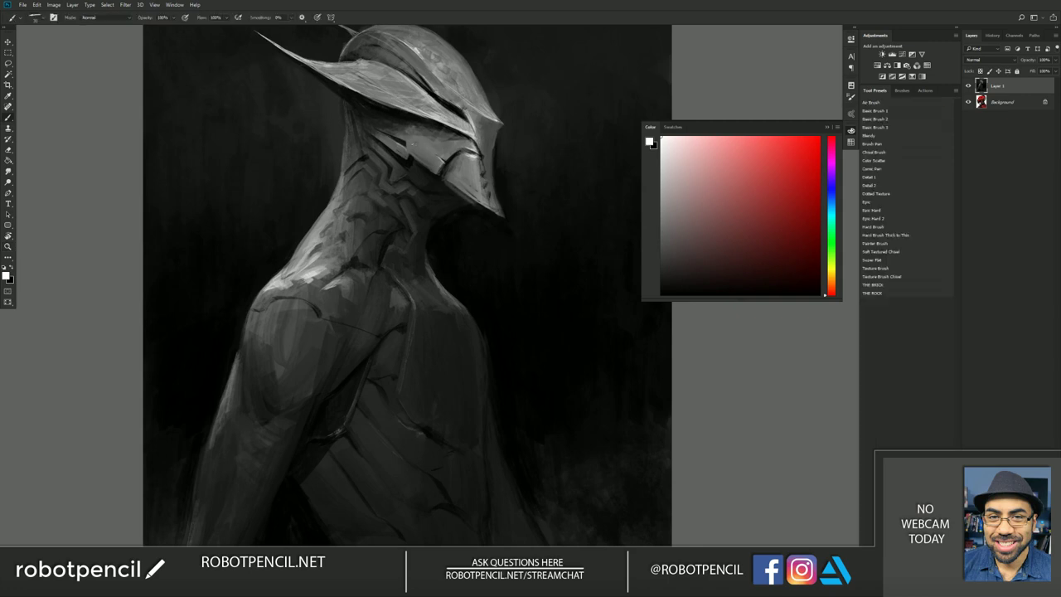
pyautogui.press('x')
pyautogui.keyDown('alt'); pyautogui.click(422, 165); pyautogui.keyUp('alt')
pyautogui.keyDown('alt'); pyautogui.click(430, 159); pyautogui.keyUp('alt')
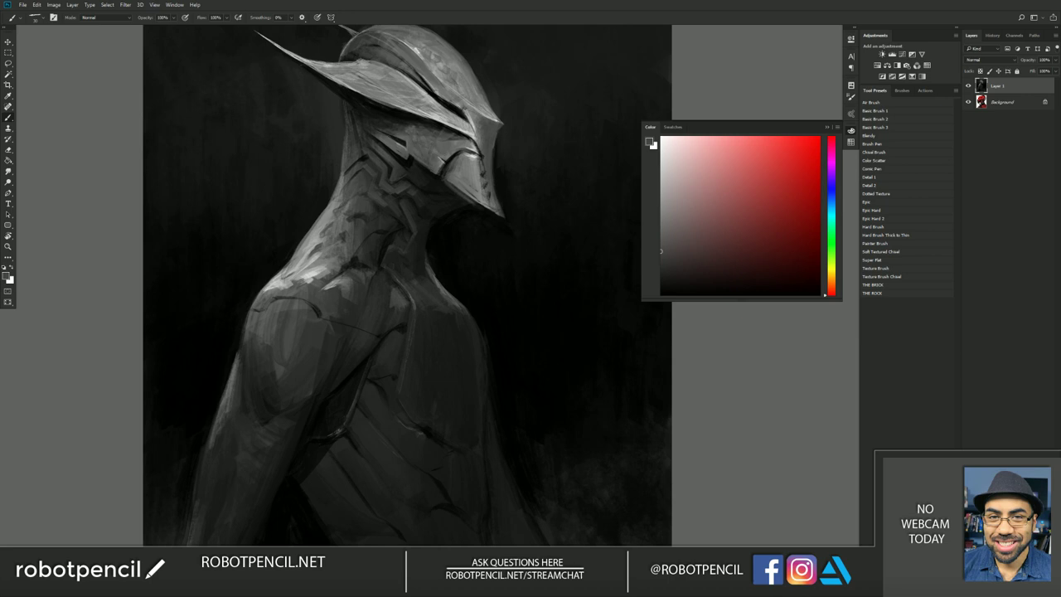
pyautogui.keyDown('alt'); pyautogui.click(434, 200); pyautogui.keyUp('alt')
pyautogui.keyDown('alt'); pyautogui.click(434, 200); pyautogui.keyUp('alt')
pyautogui.keyDown('ctrl'); pyautogui.click(435, 200); pyautogui.keyUp('ctrl')
pyautogui.scroll(1, 457, 168)
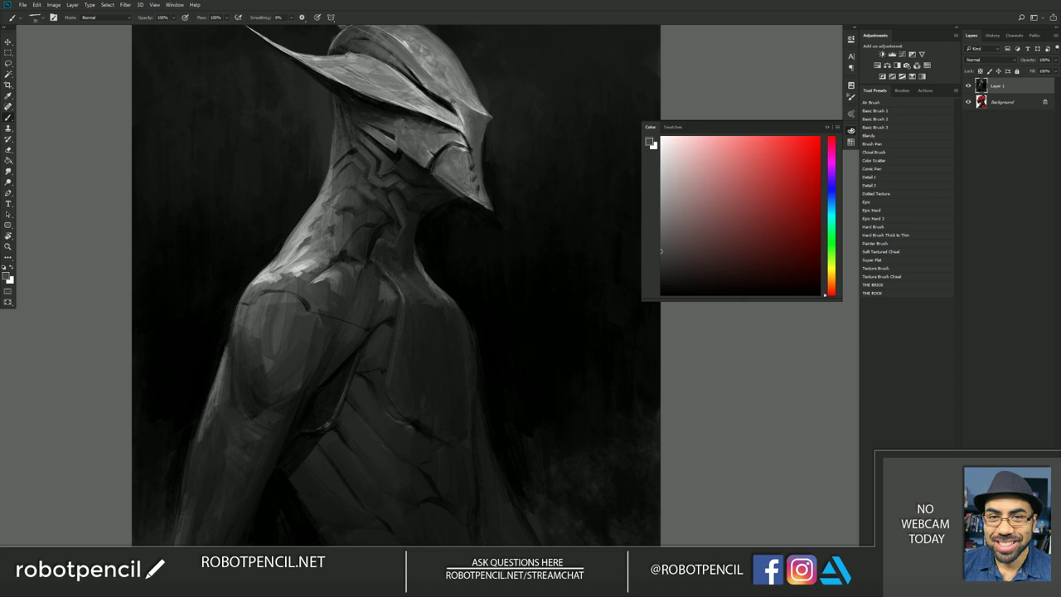
# - Mirror the canvas, reset the colours to default black and white, and touch up the mask's lower edge with black
pyautogui.hotkey('ctrl', 'shift', 'h')
pyautogui.moveTo(338, 230); pyautogui.dragTo(484, 230)
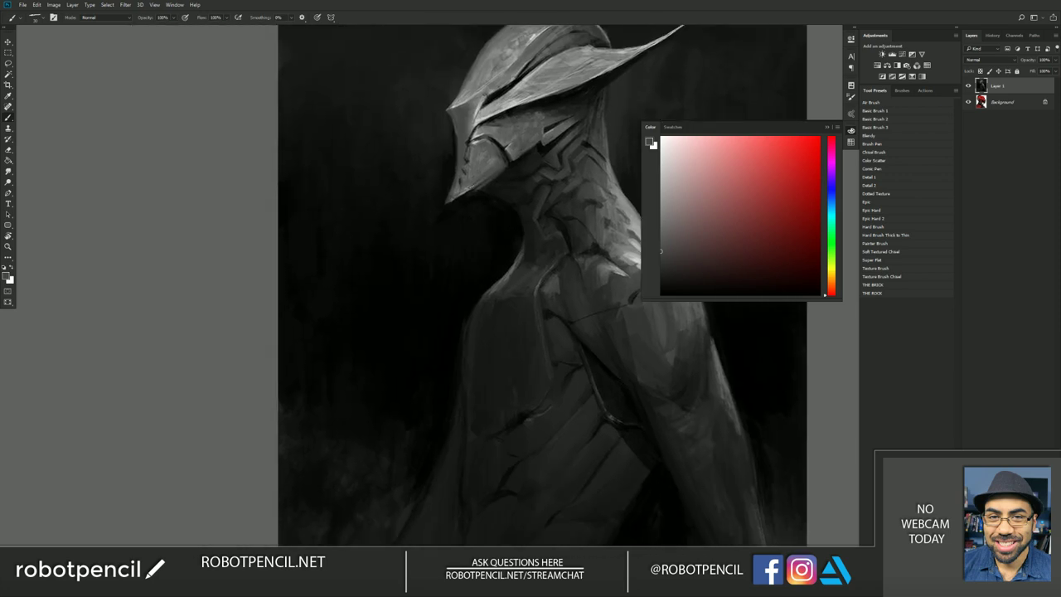
pyautogui.press('d')
pyautogui.moveTo(507, 168)
pyautogui.mouseDown()
pyautogui.moveTo(474, 195)
pyautogui.moveTo(495, 175)
pyautogui.mouseUp()
pyautogui.press('z')
pyautogui.keyDown('alt'); pyautogui.click(524, 286); pyautogui.keyUp('alt')
# - Check the figure mirrored, restore its orientation, and show the canvas in full-screen mode without the interface
pyautogui.press('F2')
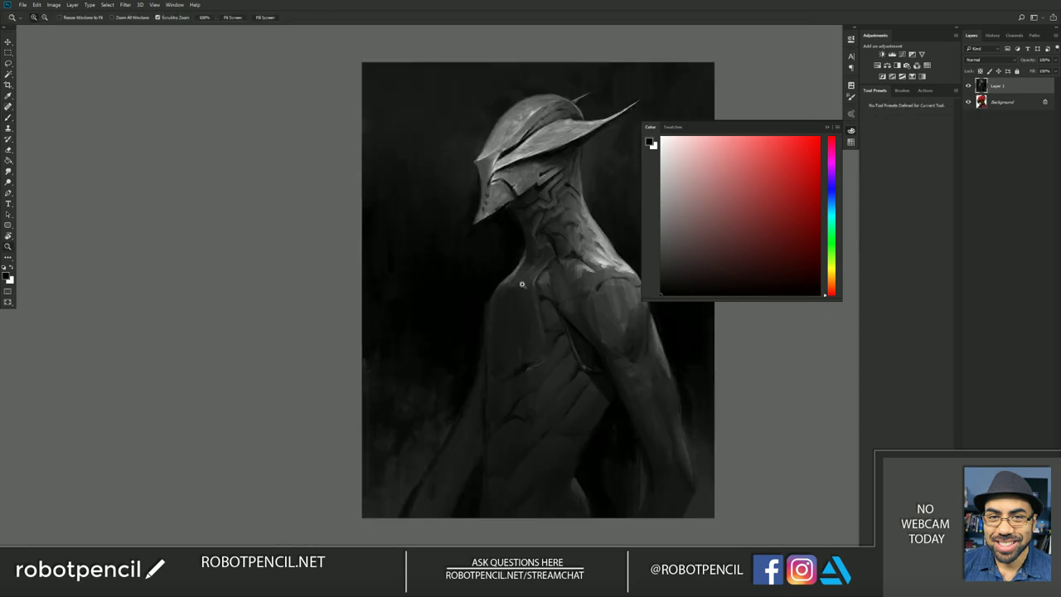
pyautogui.press('f')
pyautogui.press('f')
pyautogui.press('f')
pyautogui.press('F2')
pyautogui.press('f')
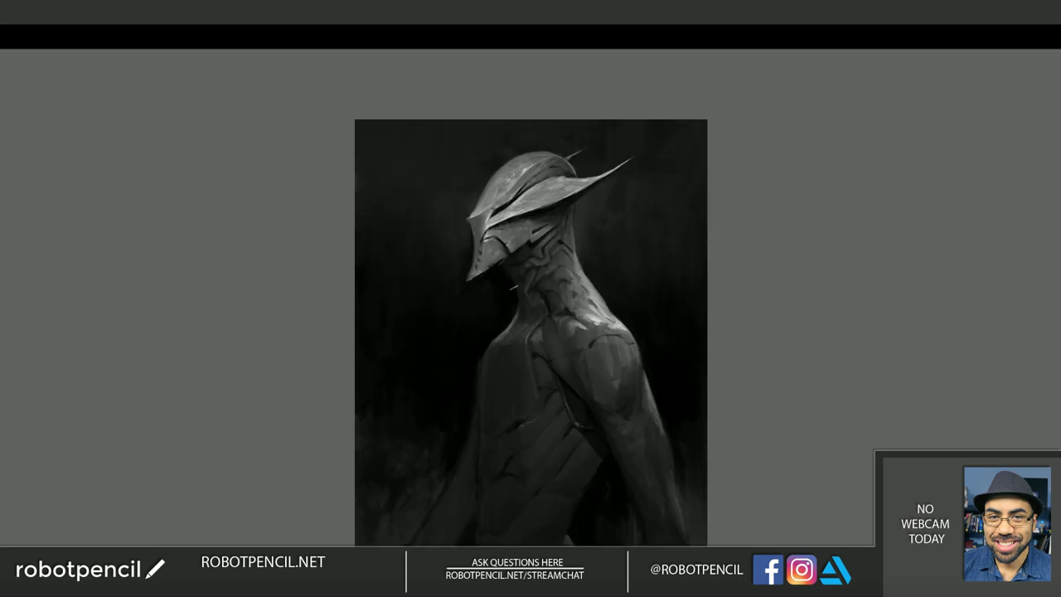
pyautogui.click(501, 244)
pyautogui.moveTo(501, 237); pyautogui.dragTo(484, 247)
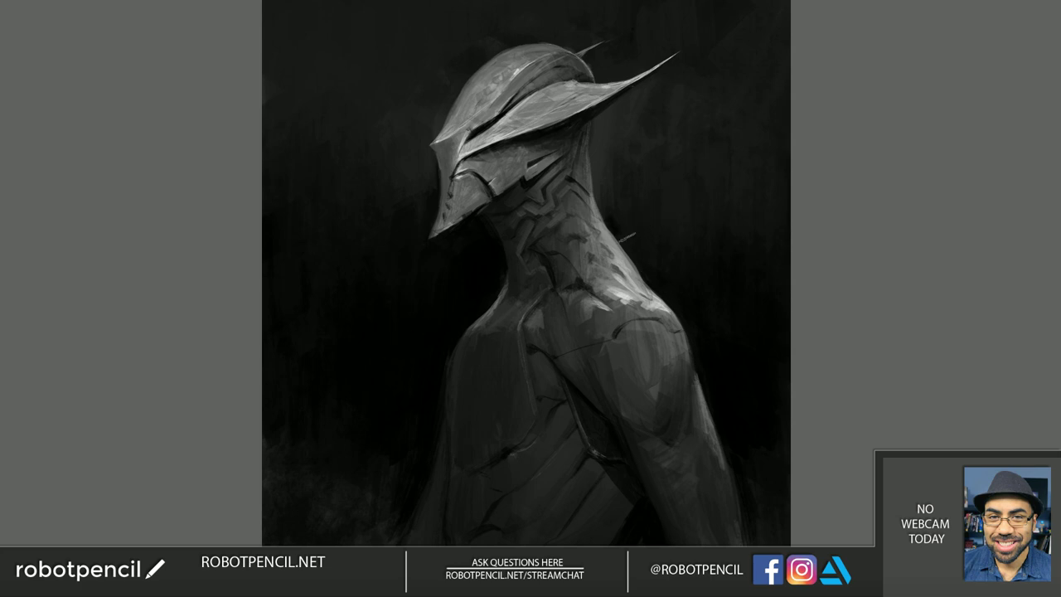
# - Paint soft dark greys sampled from the canvas into the background around the figure, reducing the brush size near the head
pyautogui.press('alt')
pyautogui.moveTo(414, 373); pyautogui.dragTo(400, 240)
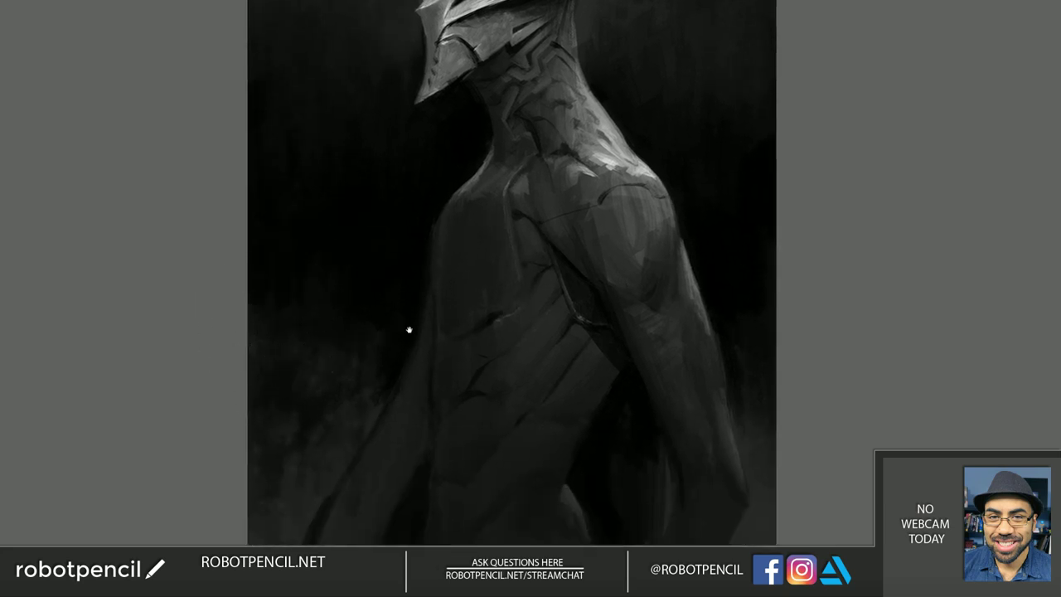
pyautogui.moveTo(408, 329); pyautogui.dragTo(425, 456)
pyautogui.moveTo(372, 174); pyautogui.dragTo(382, 289)
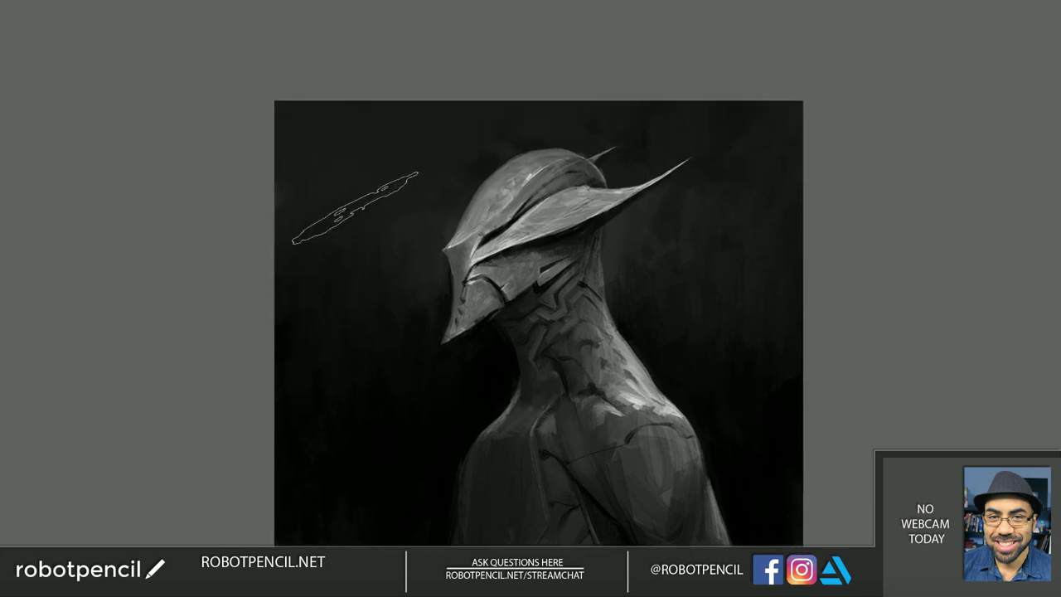
pyautogui.press('[')
pyautogui.press('[')
pyautogui.press('[')
pyautogui.press('[')
pyautogui.press('[')
pyautogui.press('[')
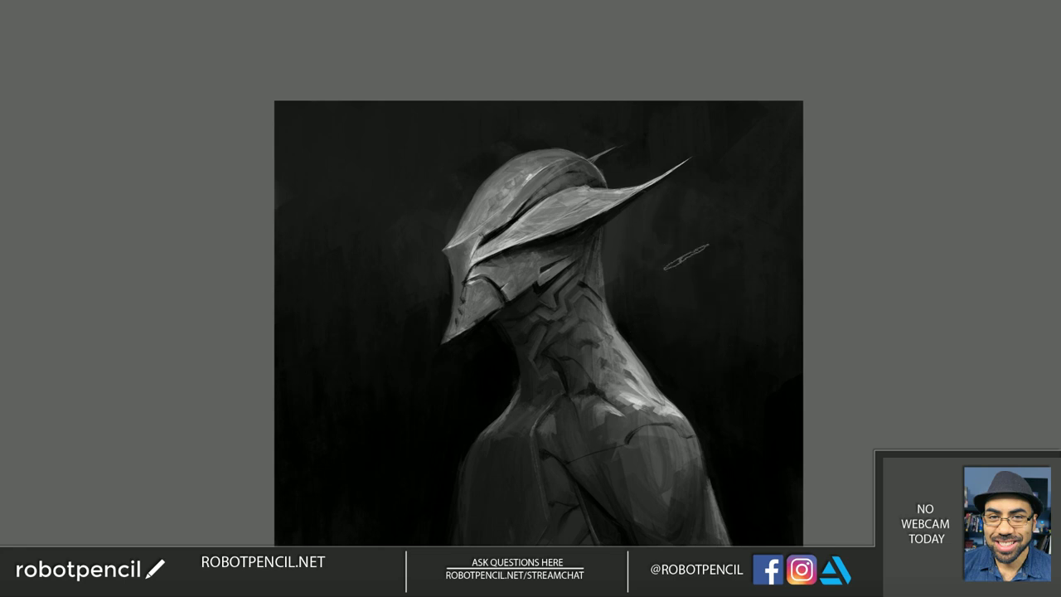
pyautogui.scroll(-2, 723, 401)
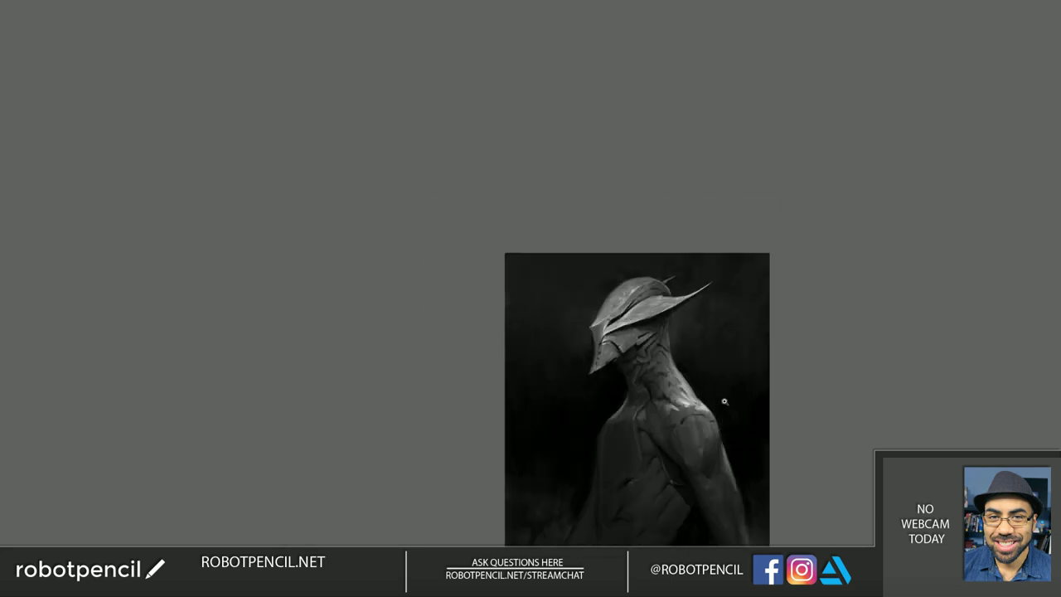
# - Check the figure mirrored at close range, restore its orientation, and sample a grey near the back of the neck
pyautogui.hotkey('ctrl', 'shift', 'h')
pyautogui.moveTo(633, 398); pyautogui.dragTo(511, 248)
pyautogui.keyDown('ctrl'); pyautogui.click(509, 249); pyautogui.keyUp('ctrl')
pyautogui.keyDown('ctrl'); pyautogui.click(511, 248); pyautogui.keyUp('ctrl')
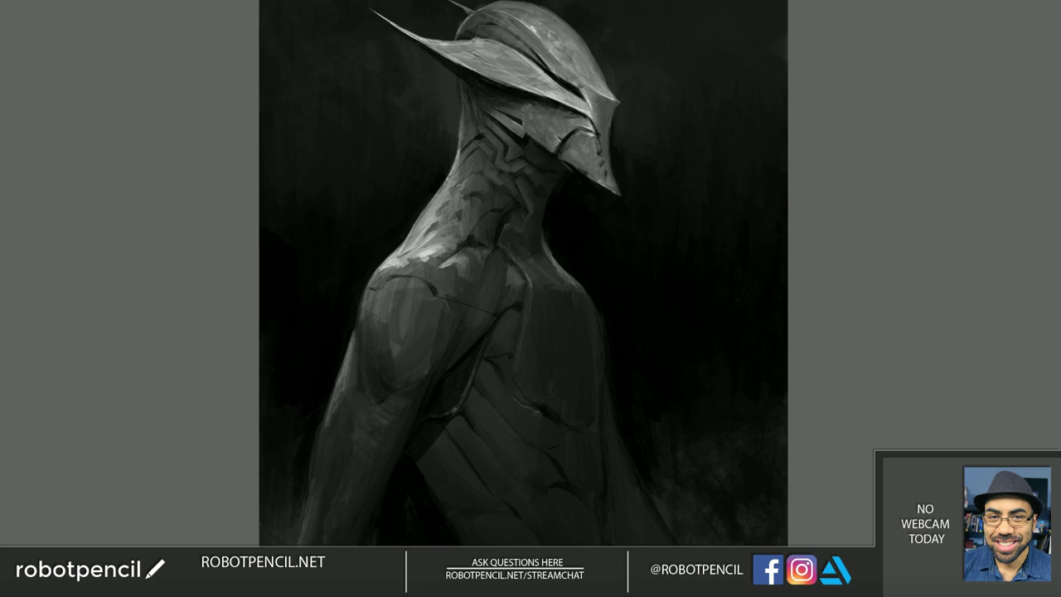
pyautogui.hotkey('ctrl', 'f')
pyautogui.keyDown('alt'); pyautogui.click(600, 133); pyautogui.keyUp('alt')
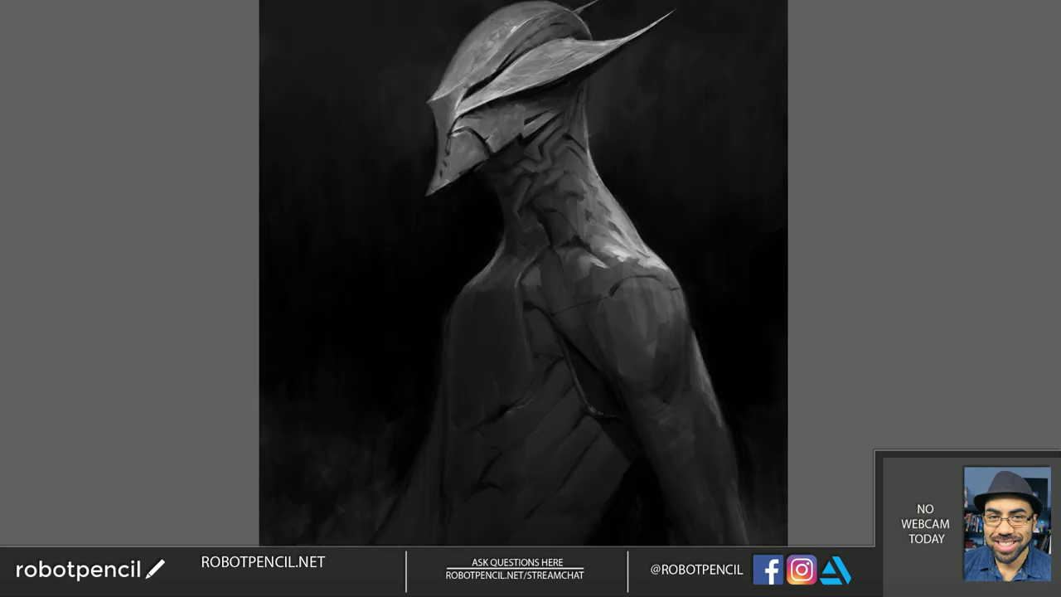
# - Mirror the canvas again to work on the near shoulder and upper arm
pyautogui.hotkey('ctrl', '-')
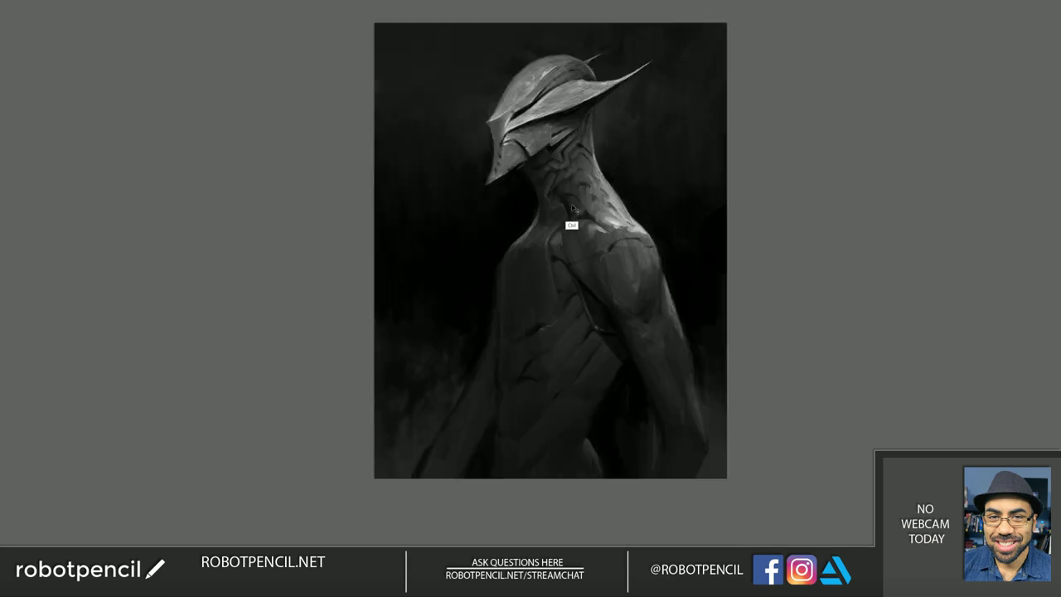
pyautogui.press('h')
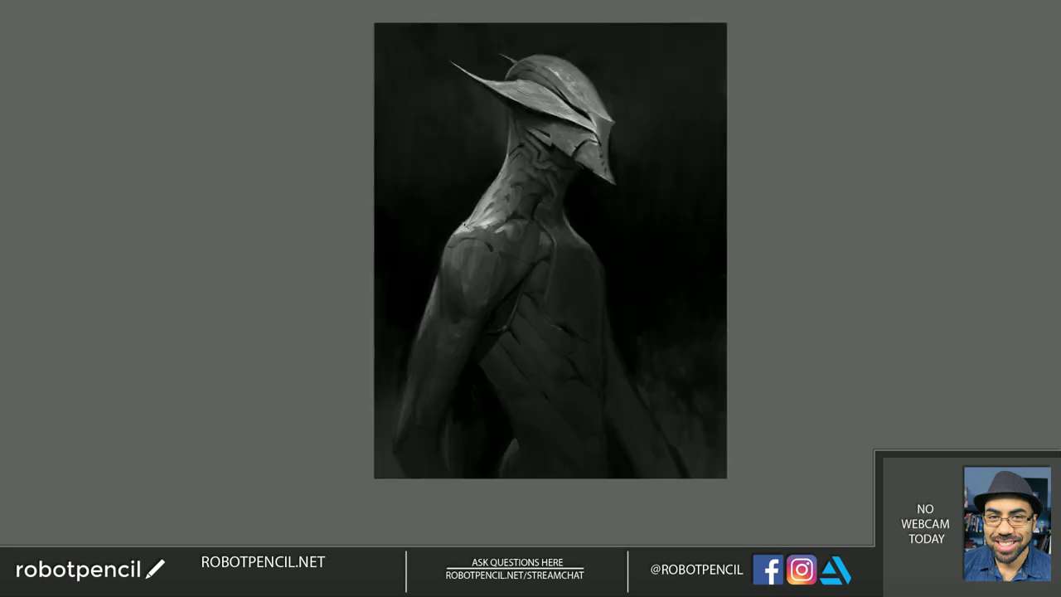
pyautogui.scroll(2, 450, 284)
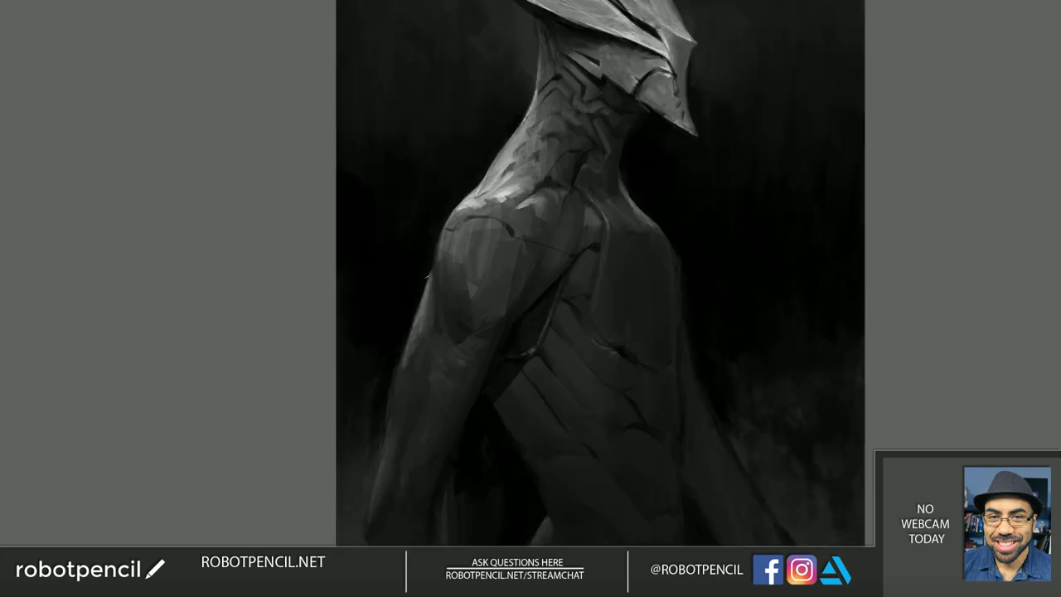